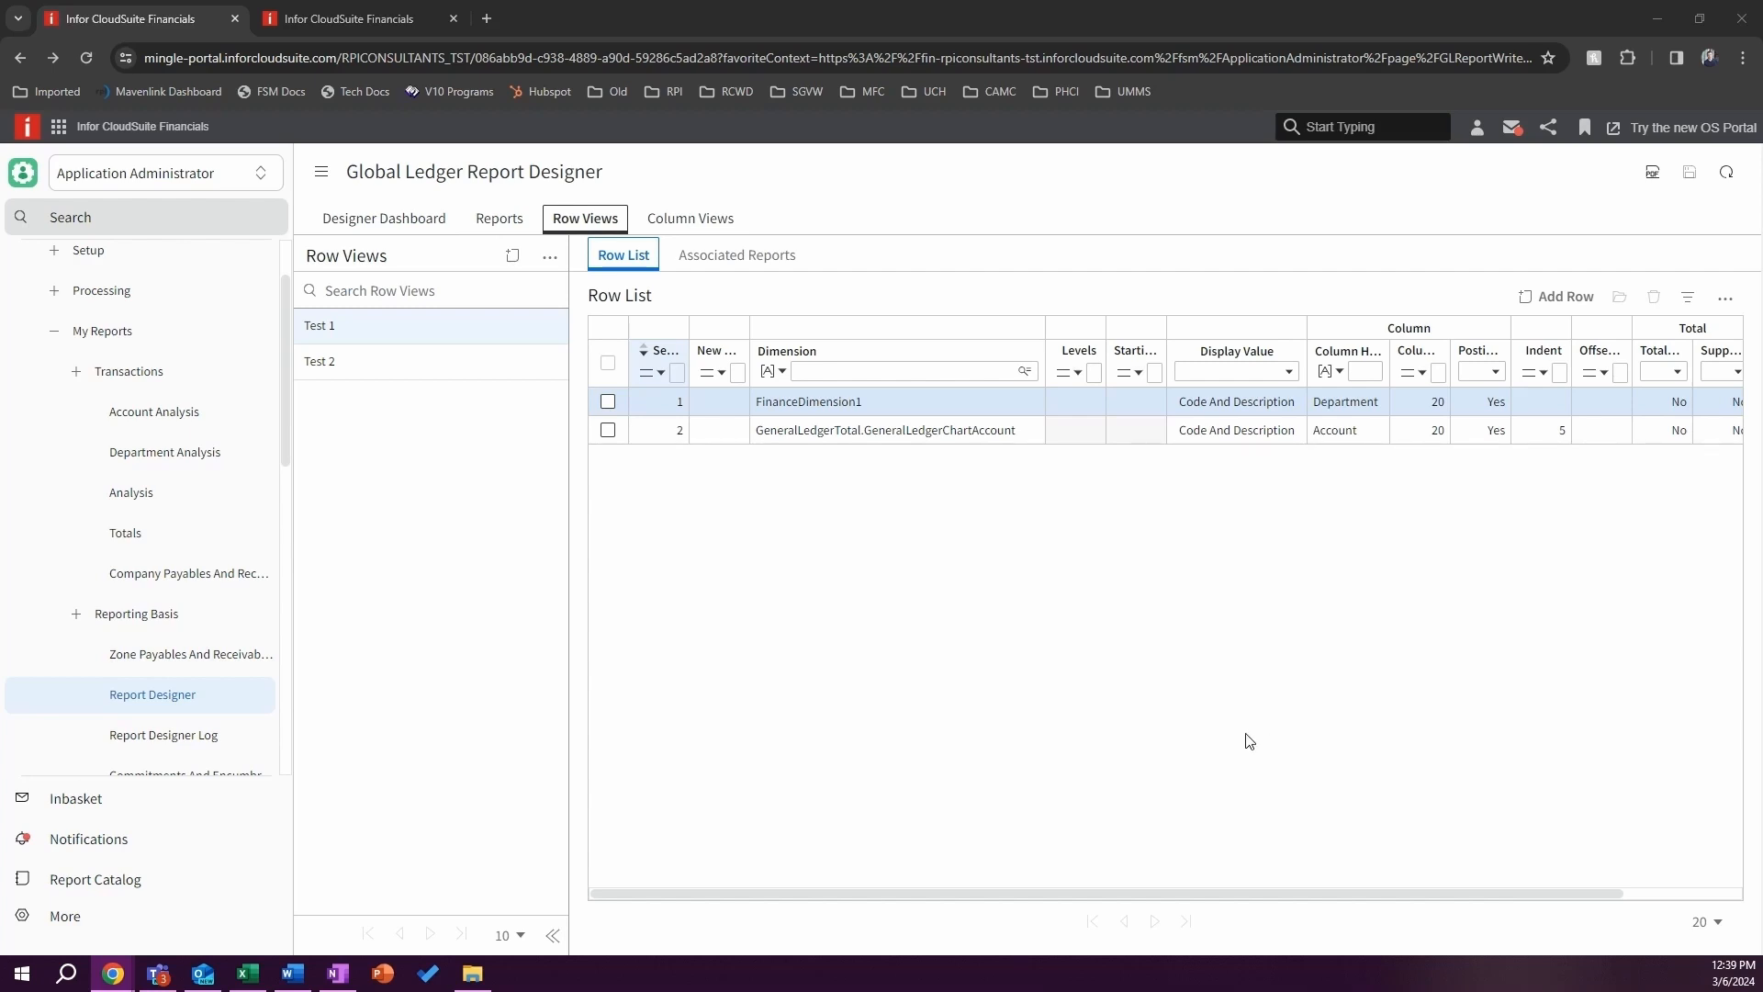
Step: Create a row view named Departmental Expense and save it
click(512, 258)
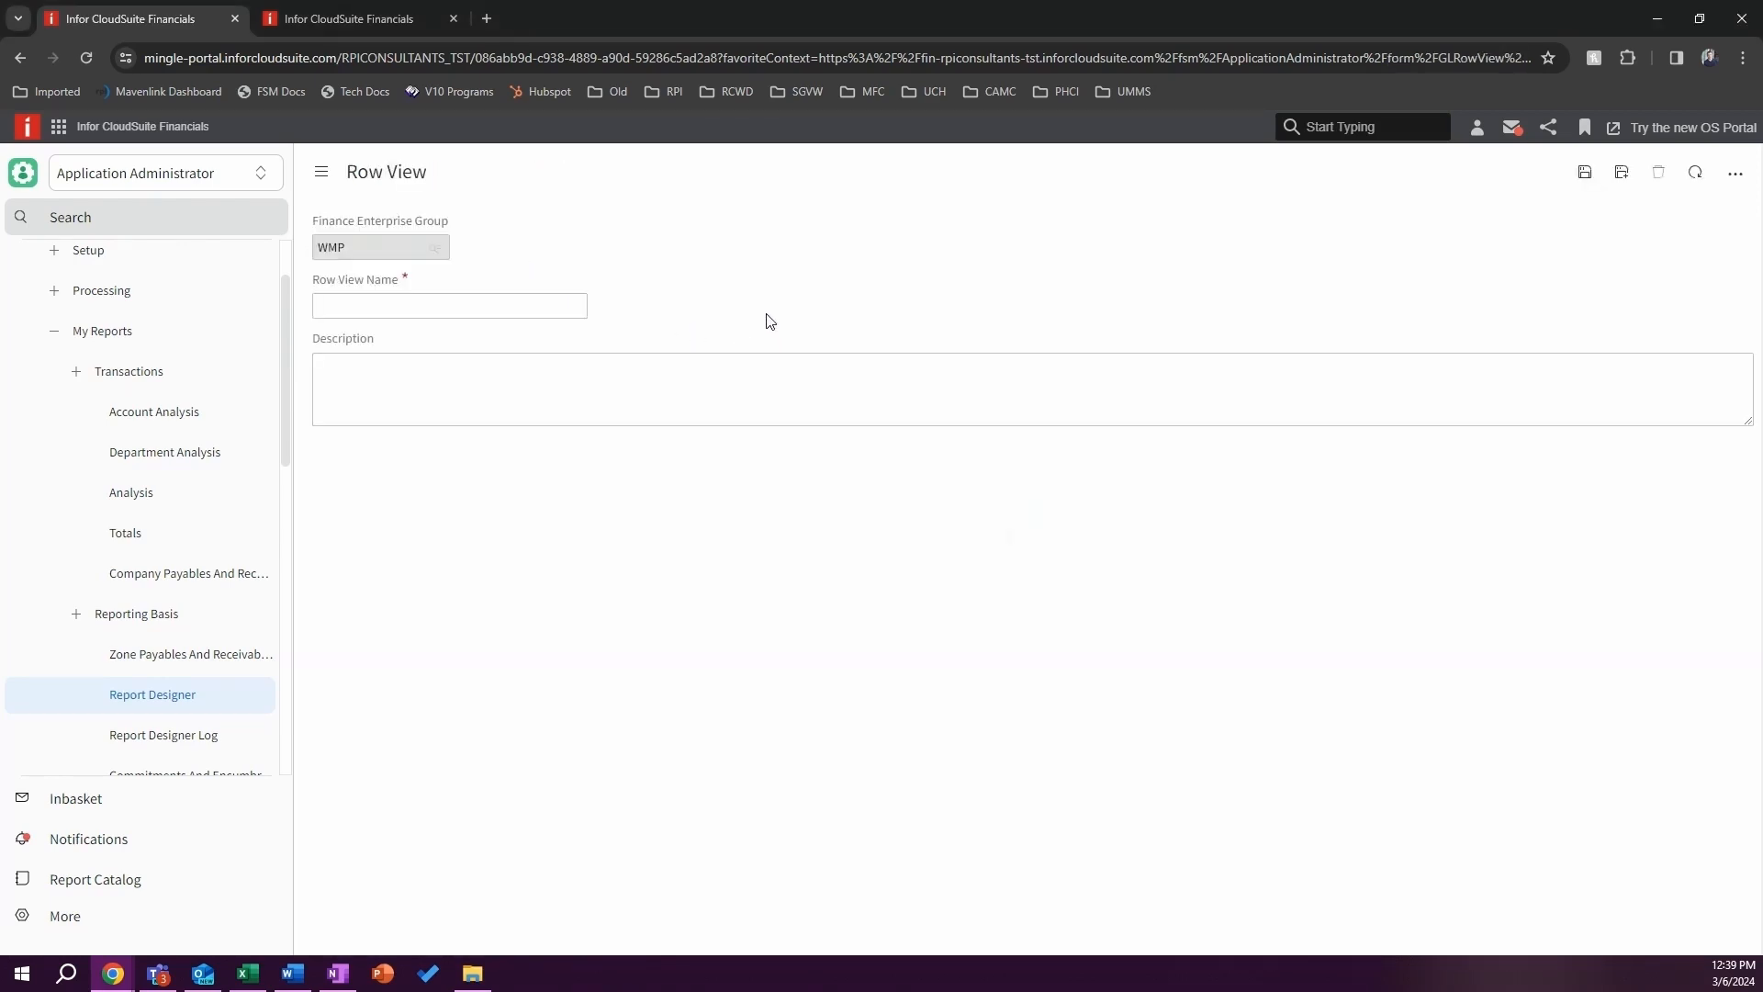
click(511, 312)
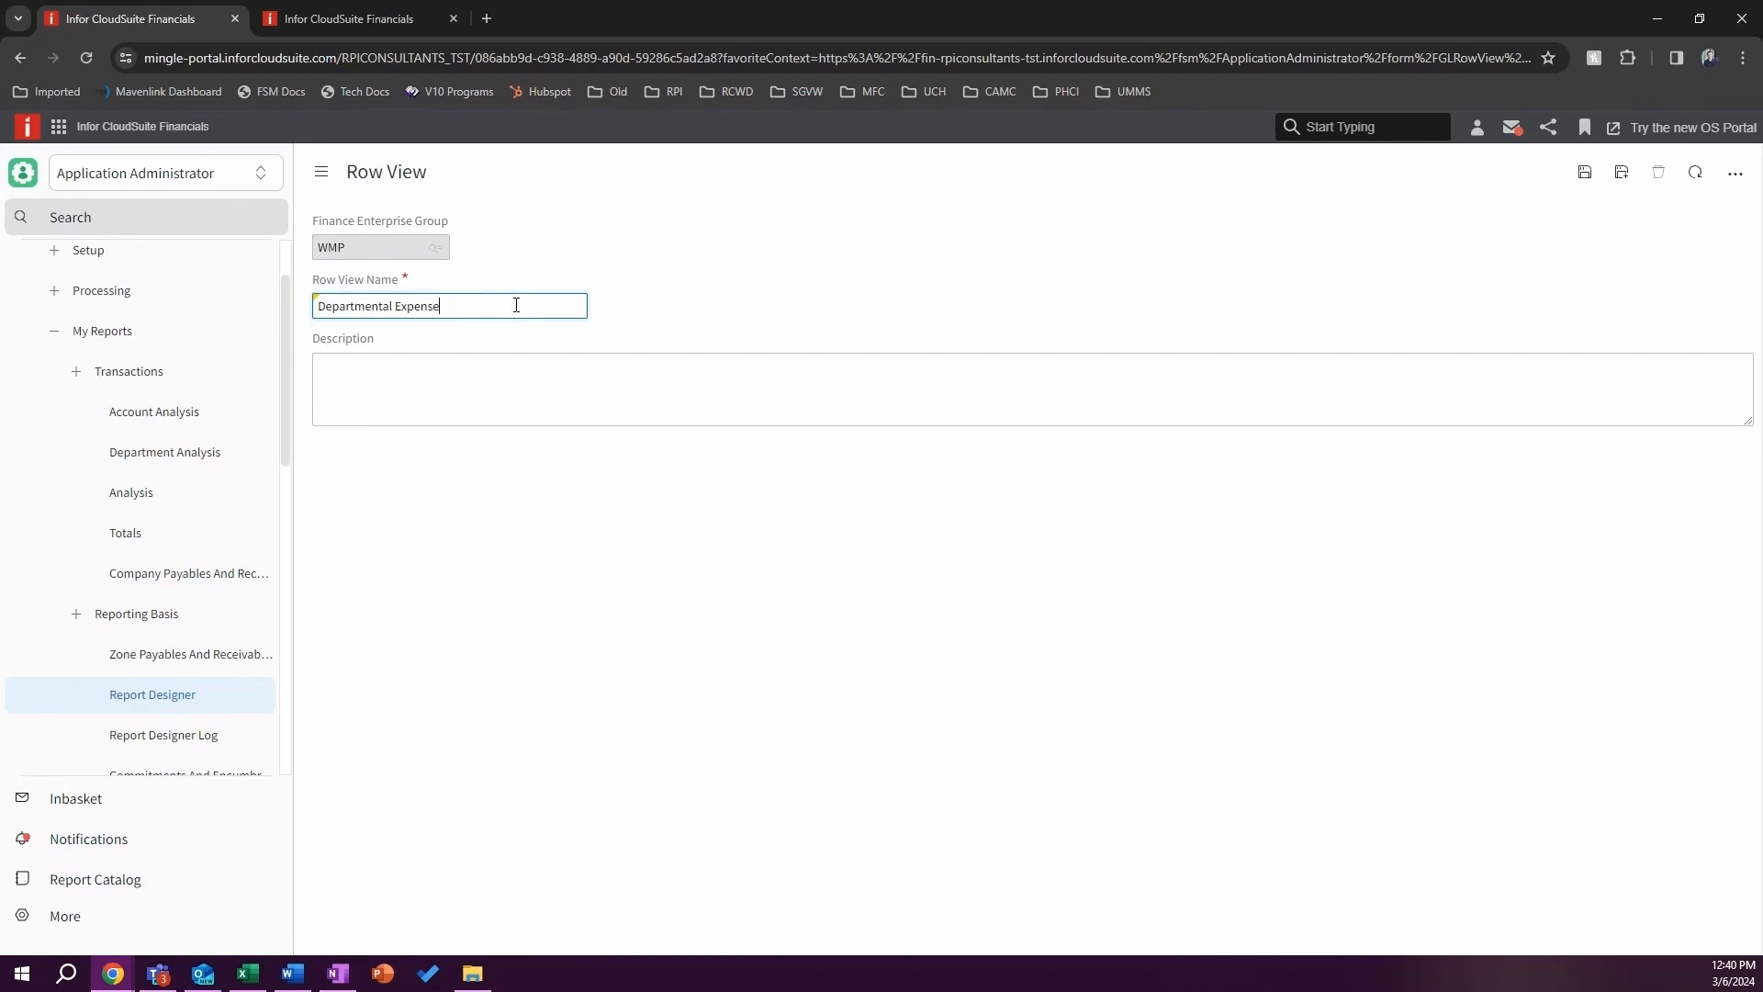
click(1585, 171)
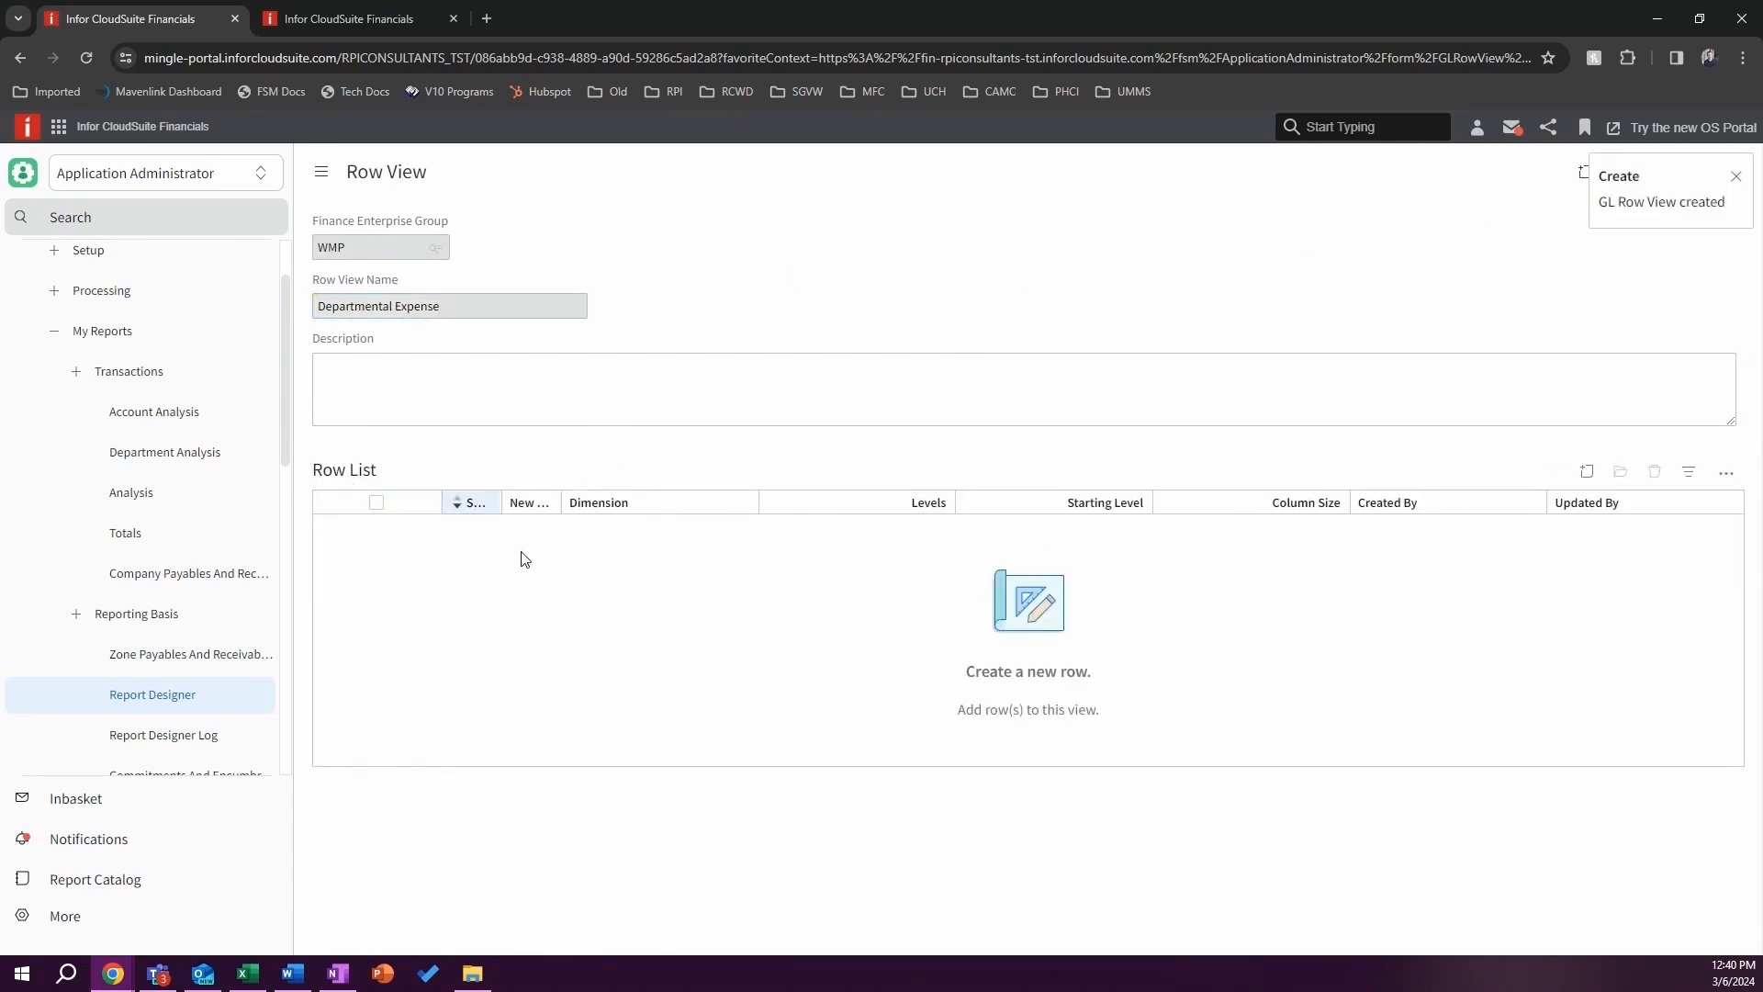
Step: Add a row to the Departmental Expense view with FinanceDimension1 as its dimension
click(1587, 472)
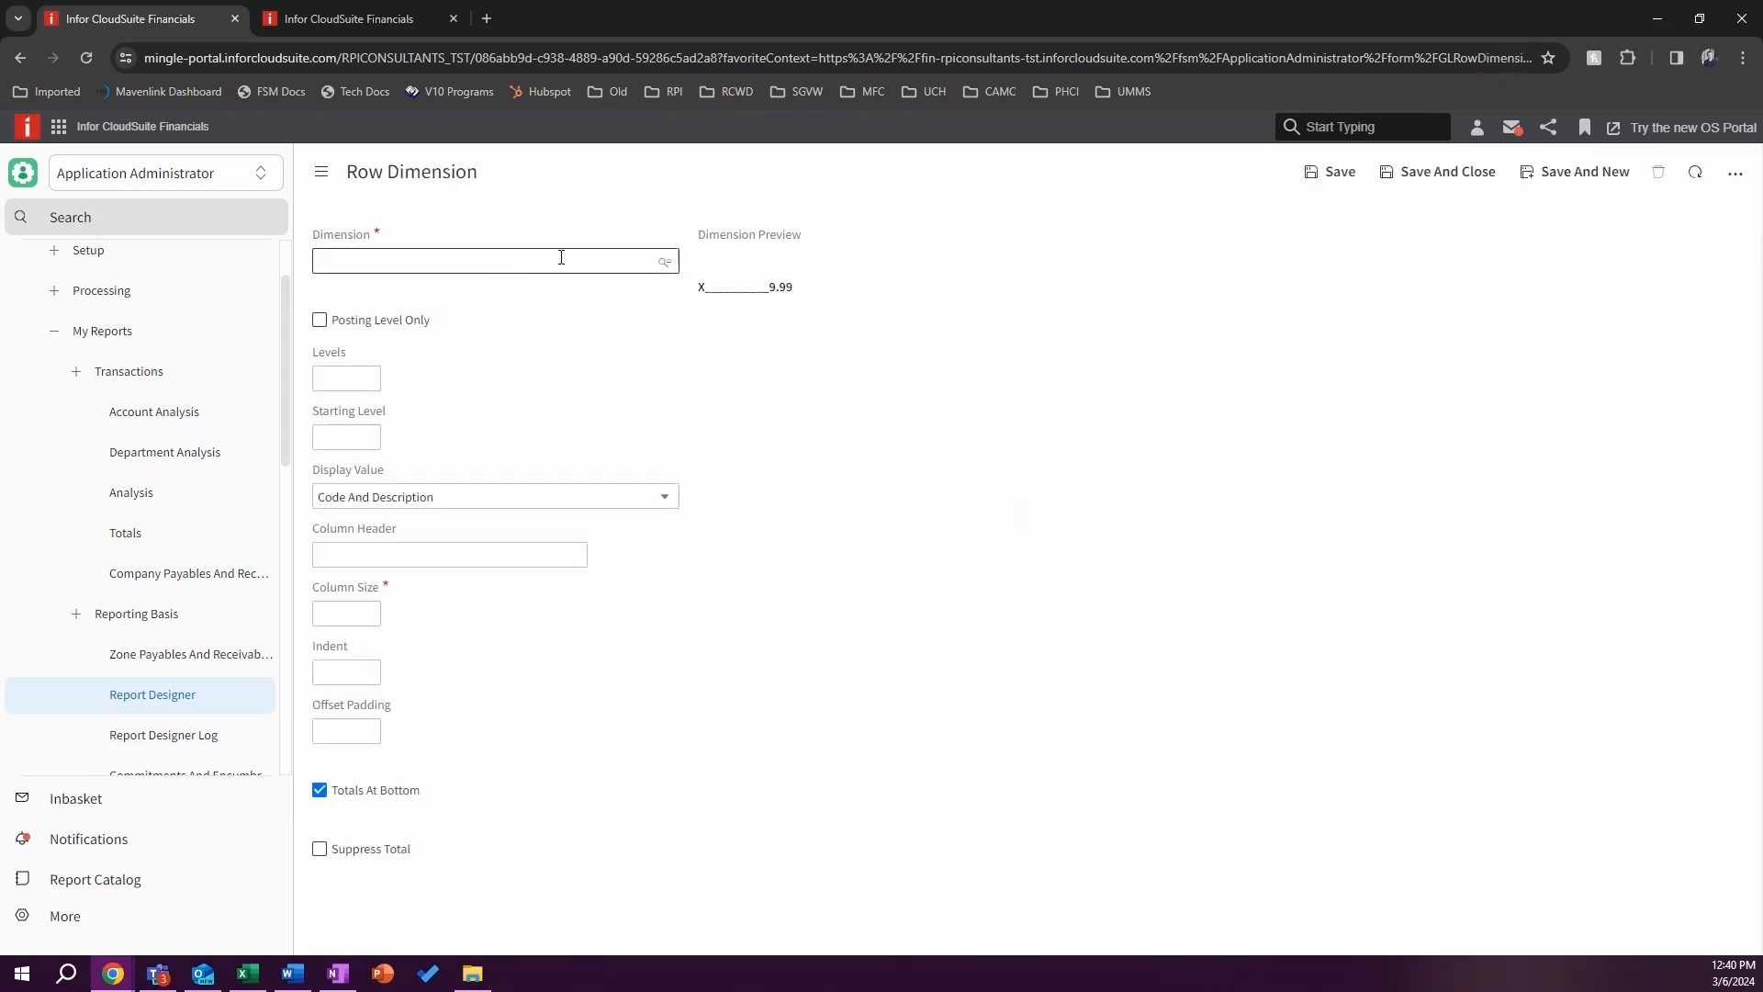
click(662, 265)
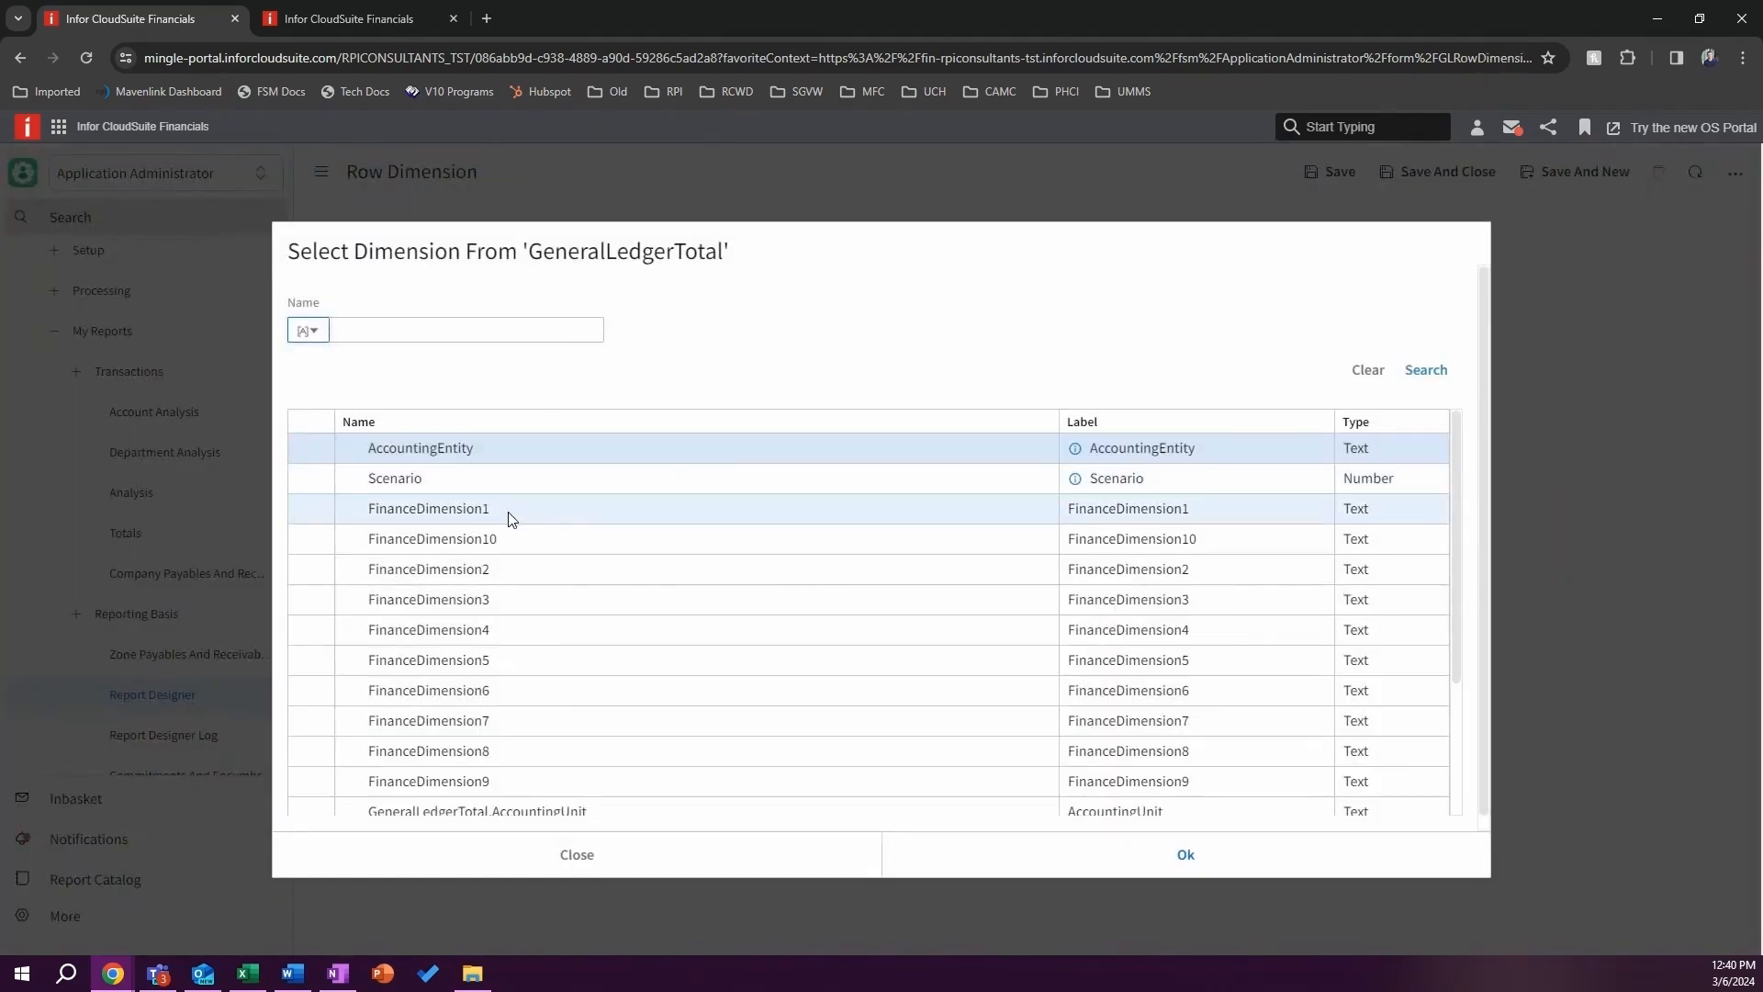
click(508, 512)
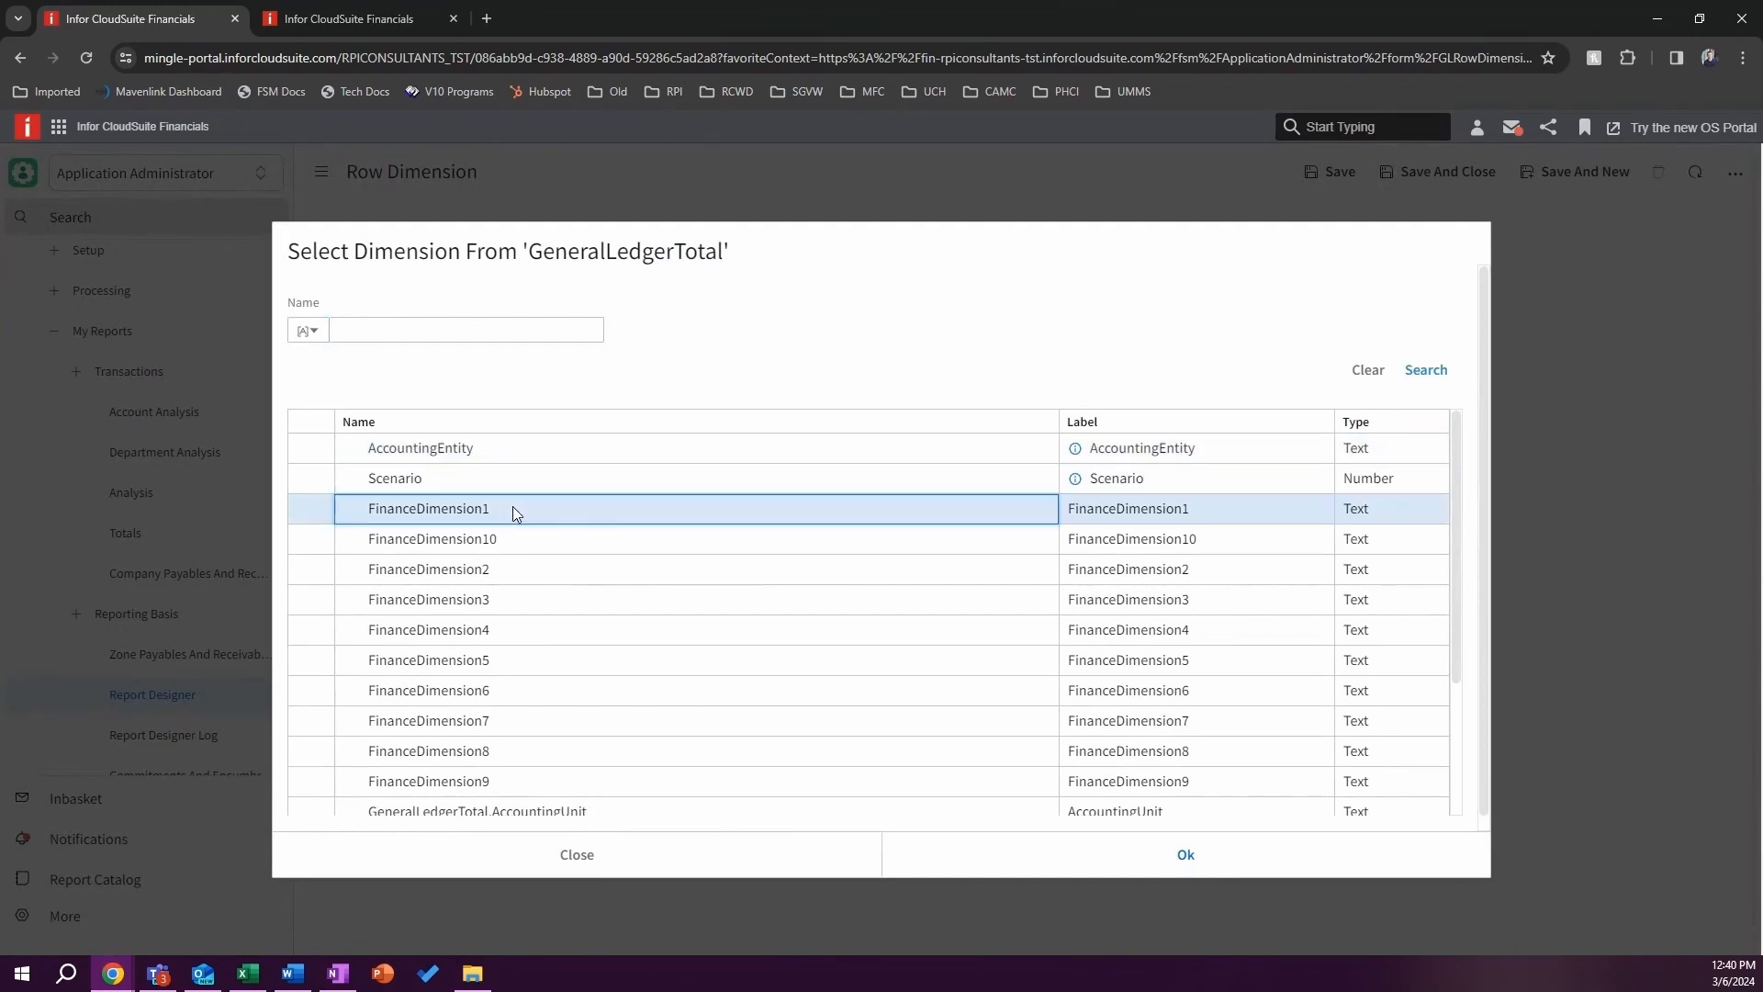
click(1187, 856)
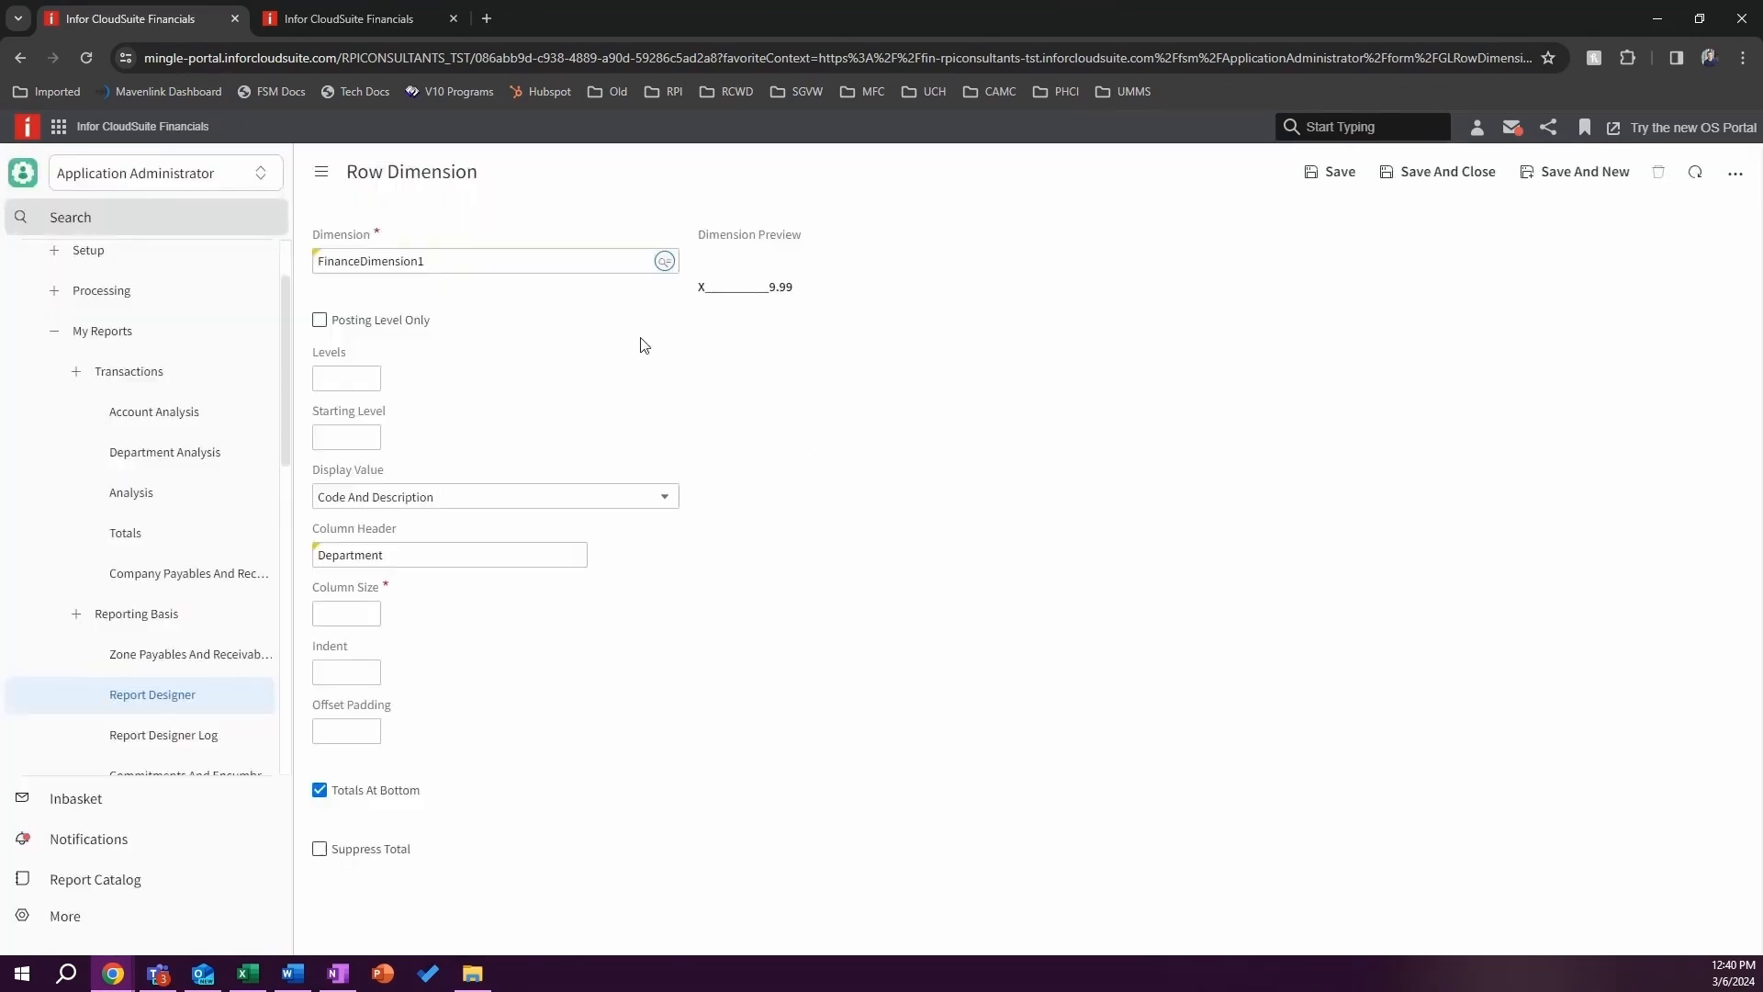
Step: Make the FinanceDimension1 row posting level only with column size 20 and no Totals At Bottom, save it and return to the row view
click(319, 322)
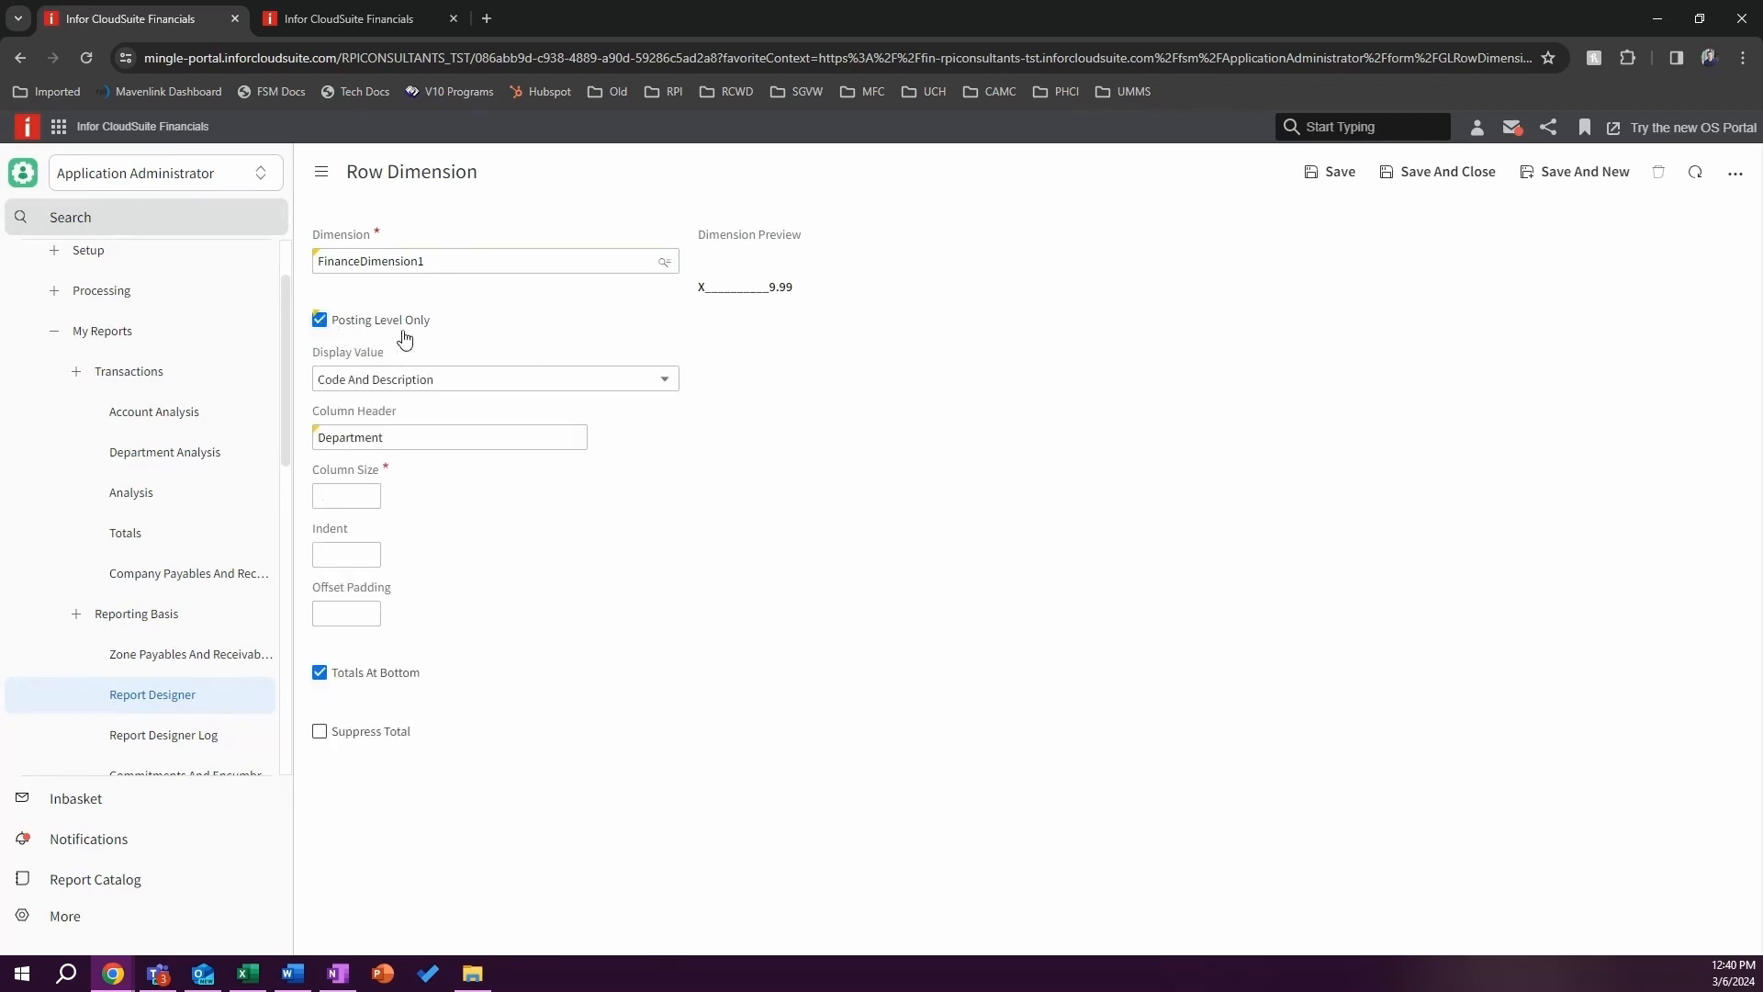
click(355, 494)
click(370, 679)
click(1340, 181)
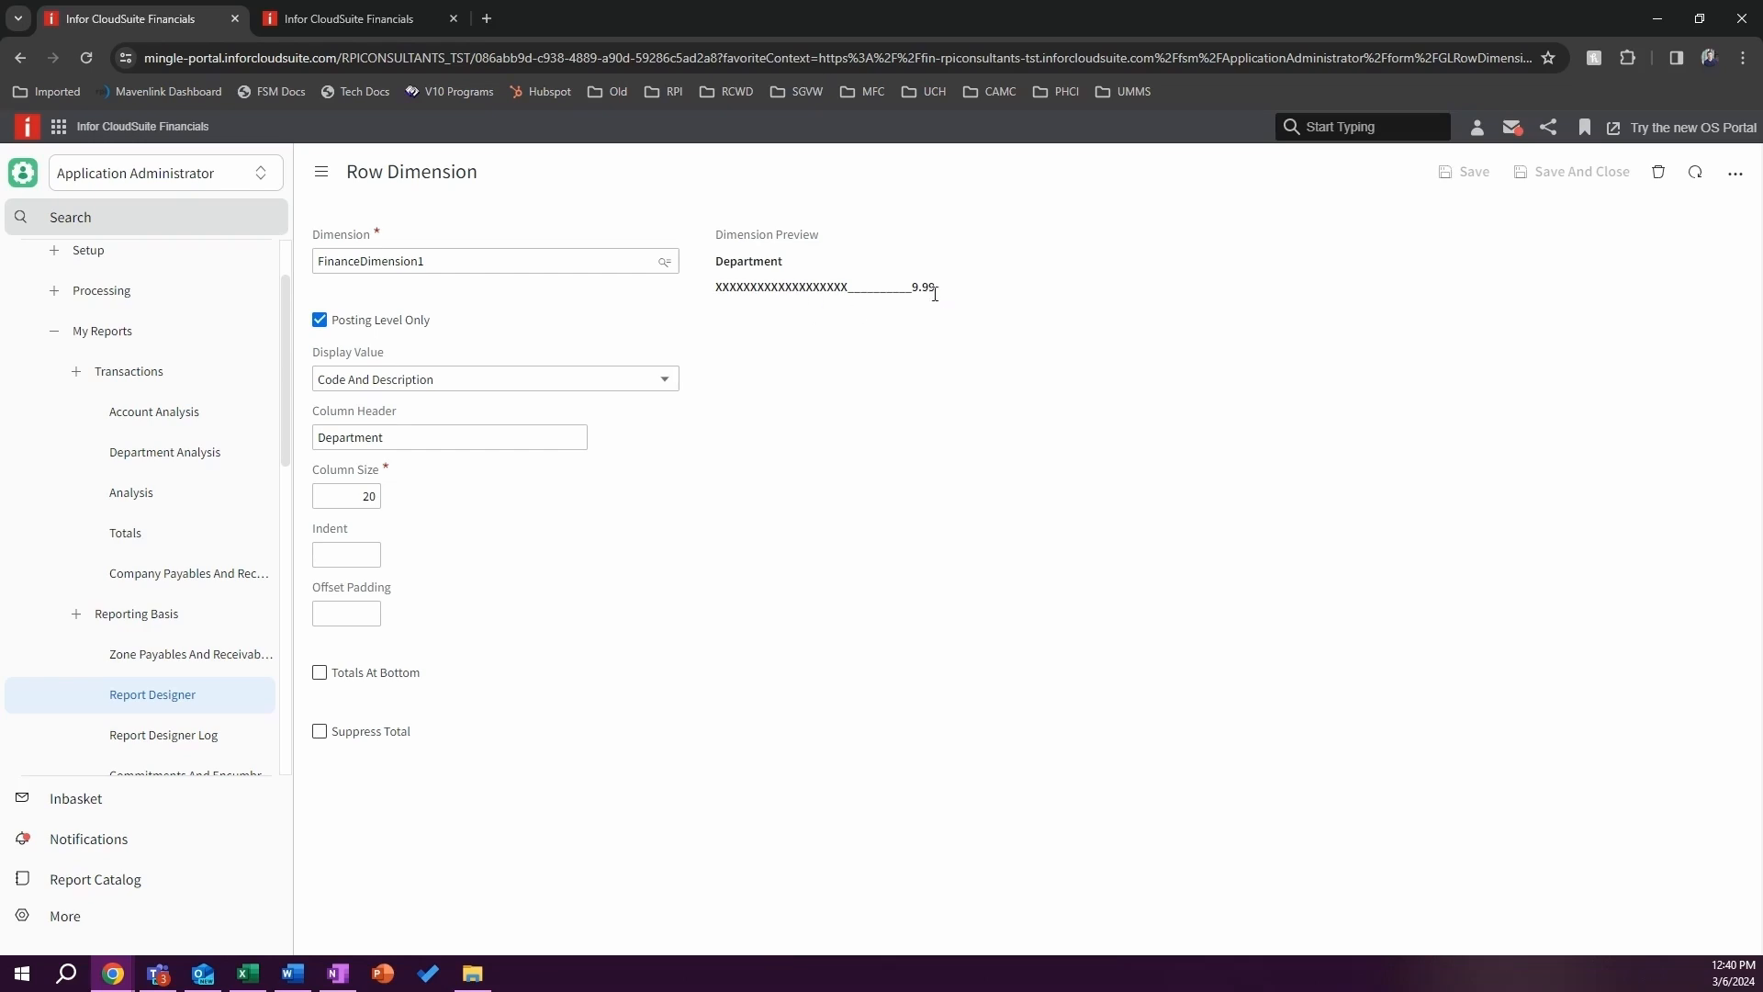
click(21, 57)
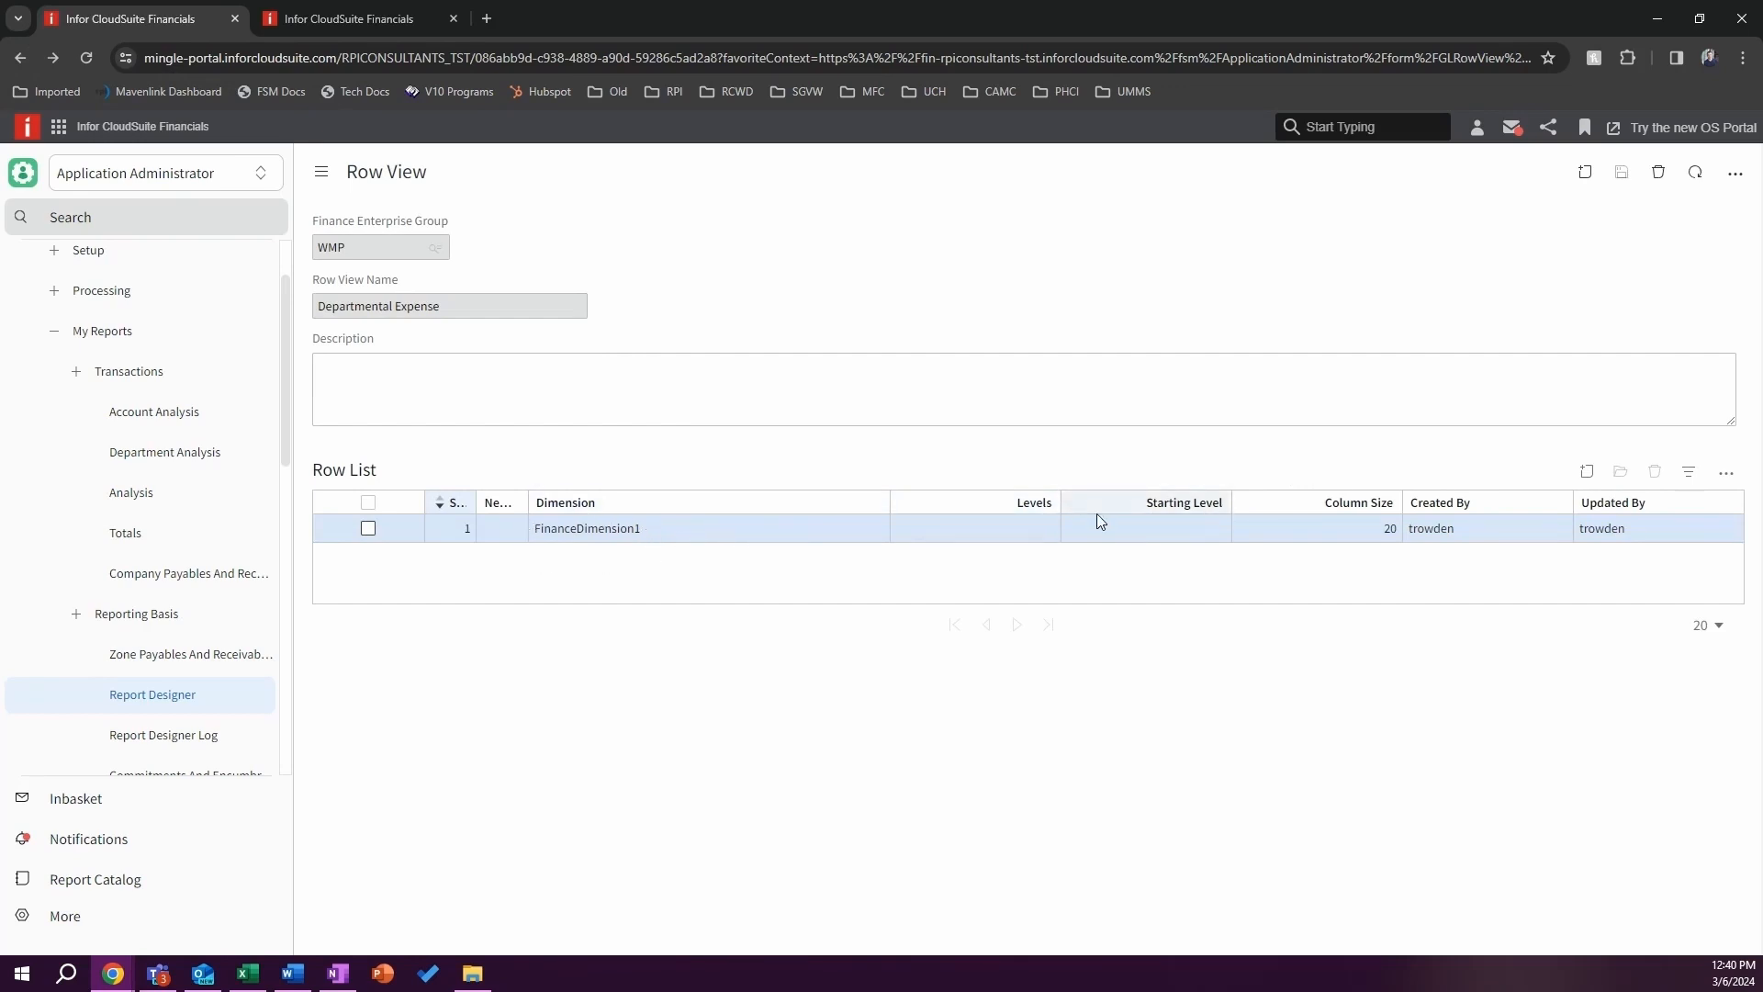
Step: Add a second row with GeneralLedgerTotal.GeneralLedgerChartAccount as its dimension
click(1587, 471)
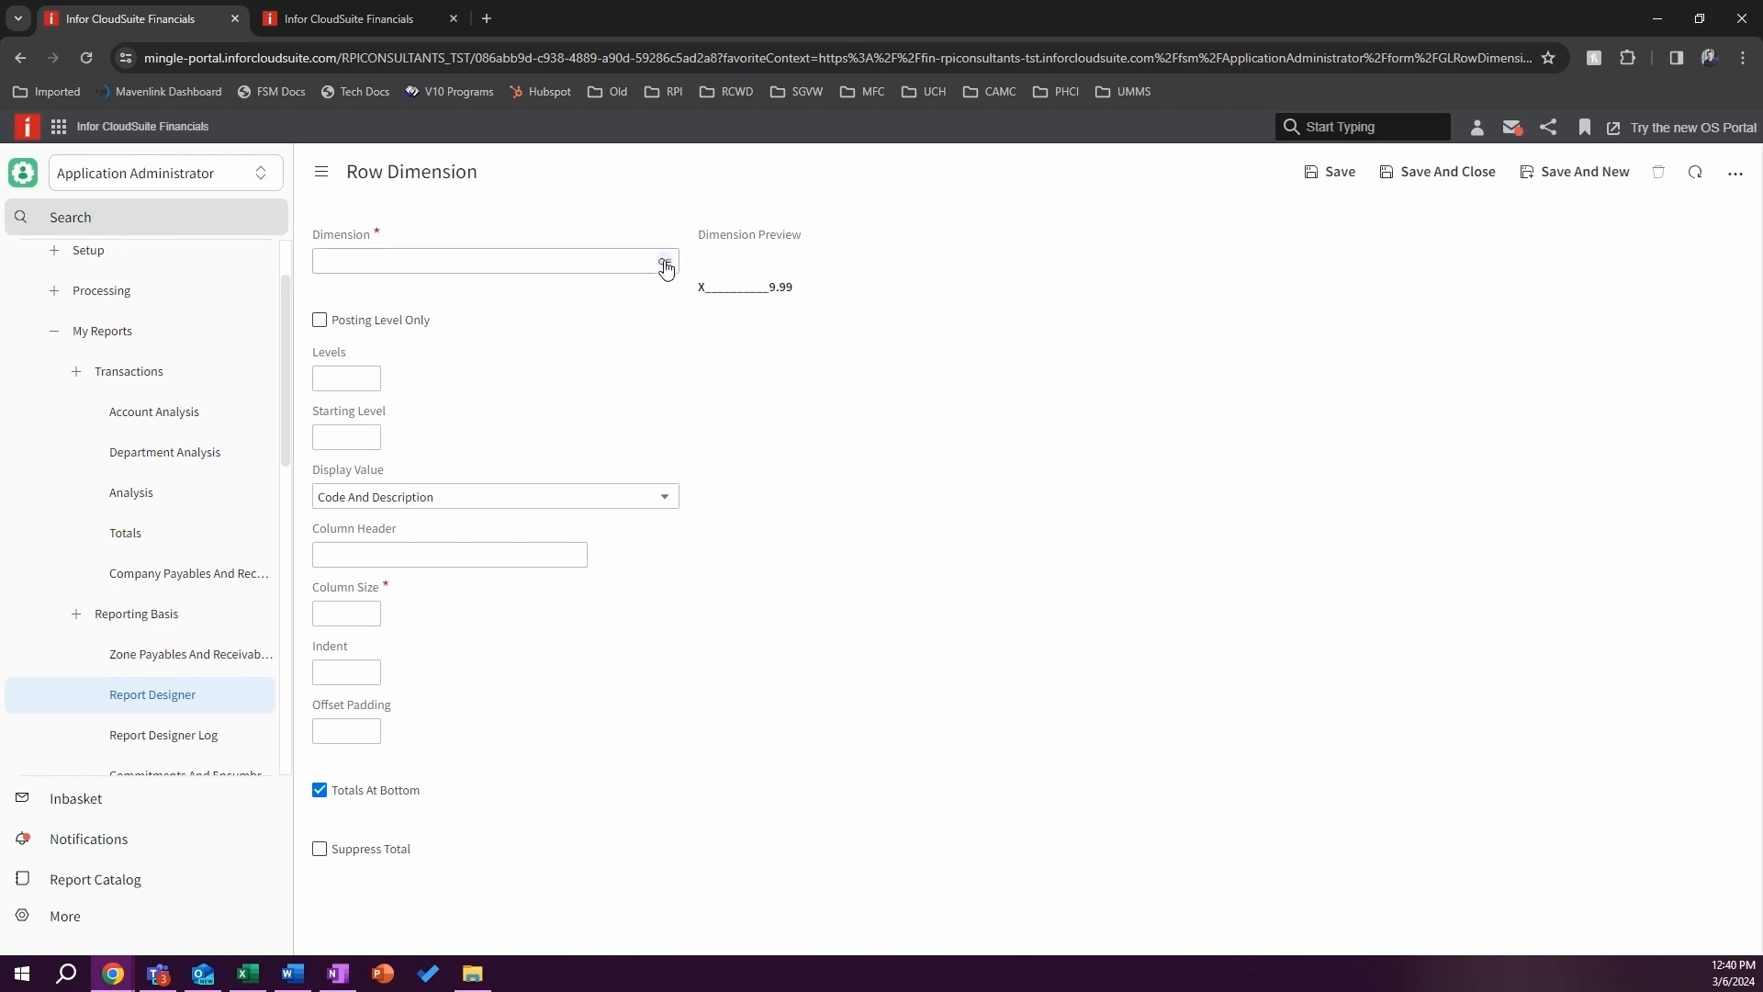
click(665, 265)
scroll(566, 681, down, 3)
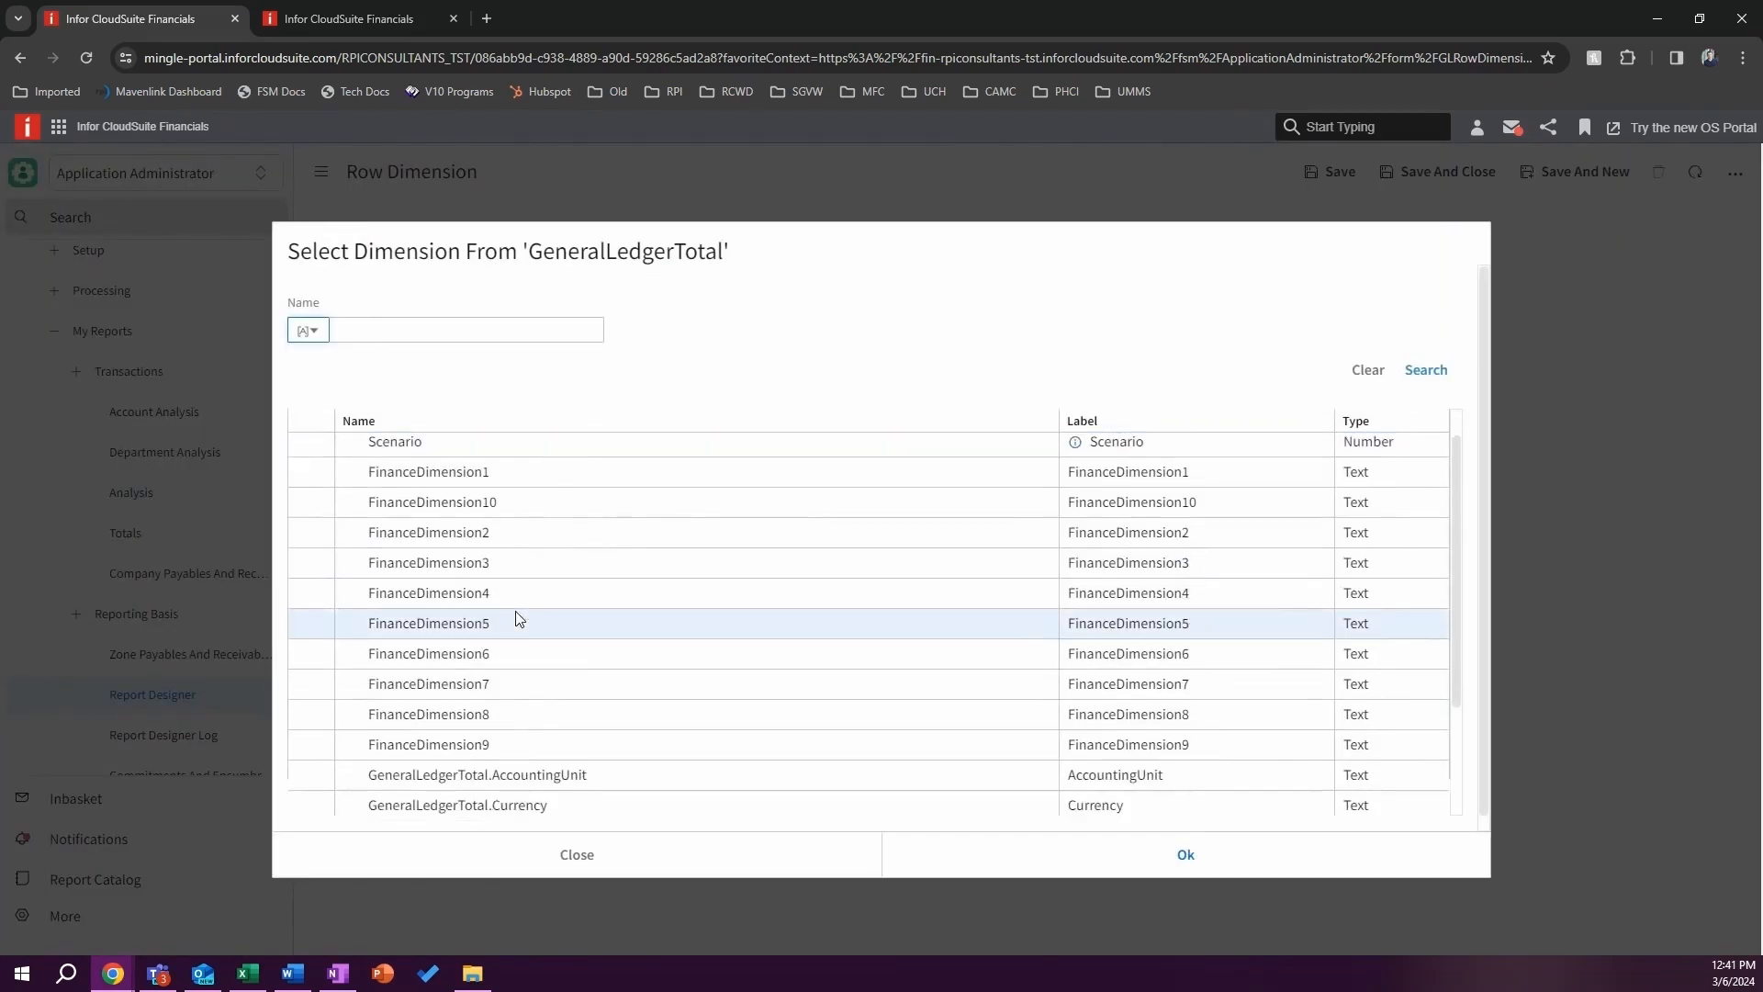
click(587, 709)
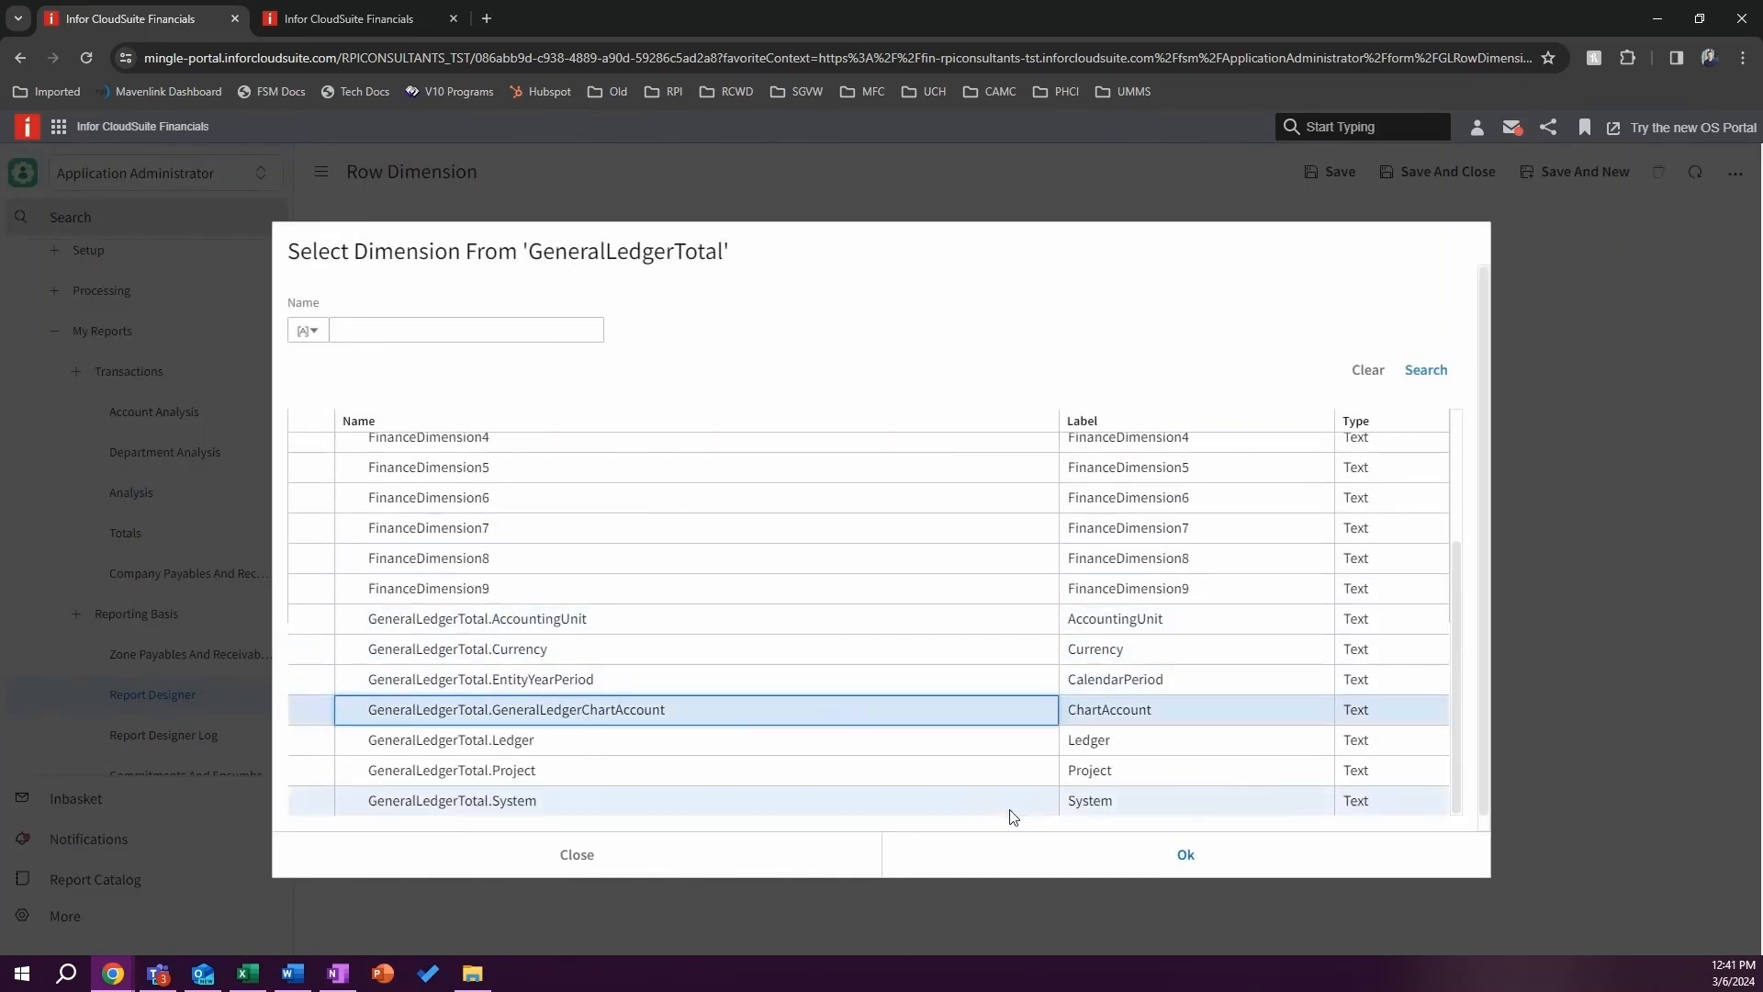
click(1184, 855)
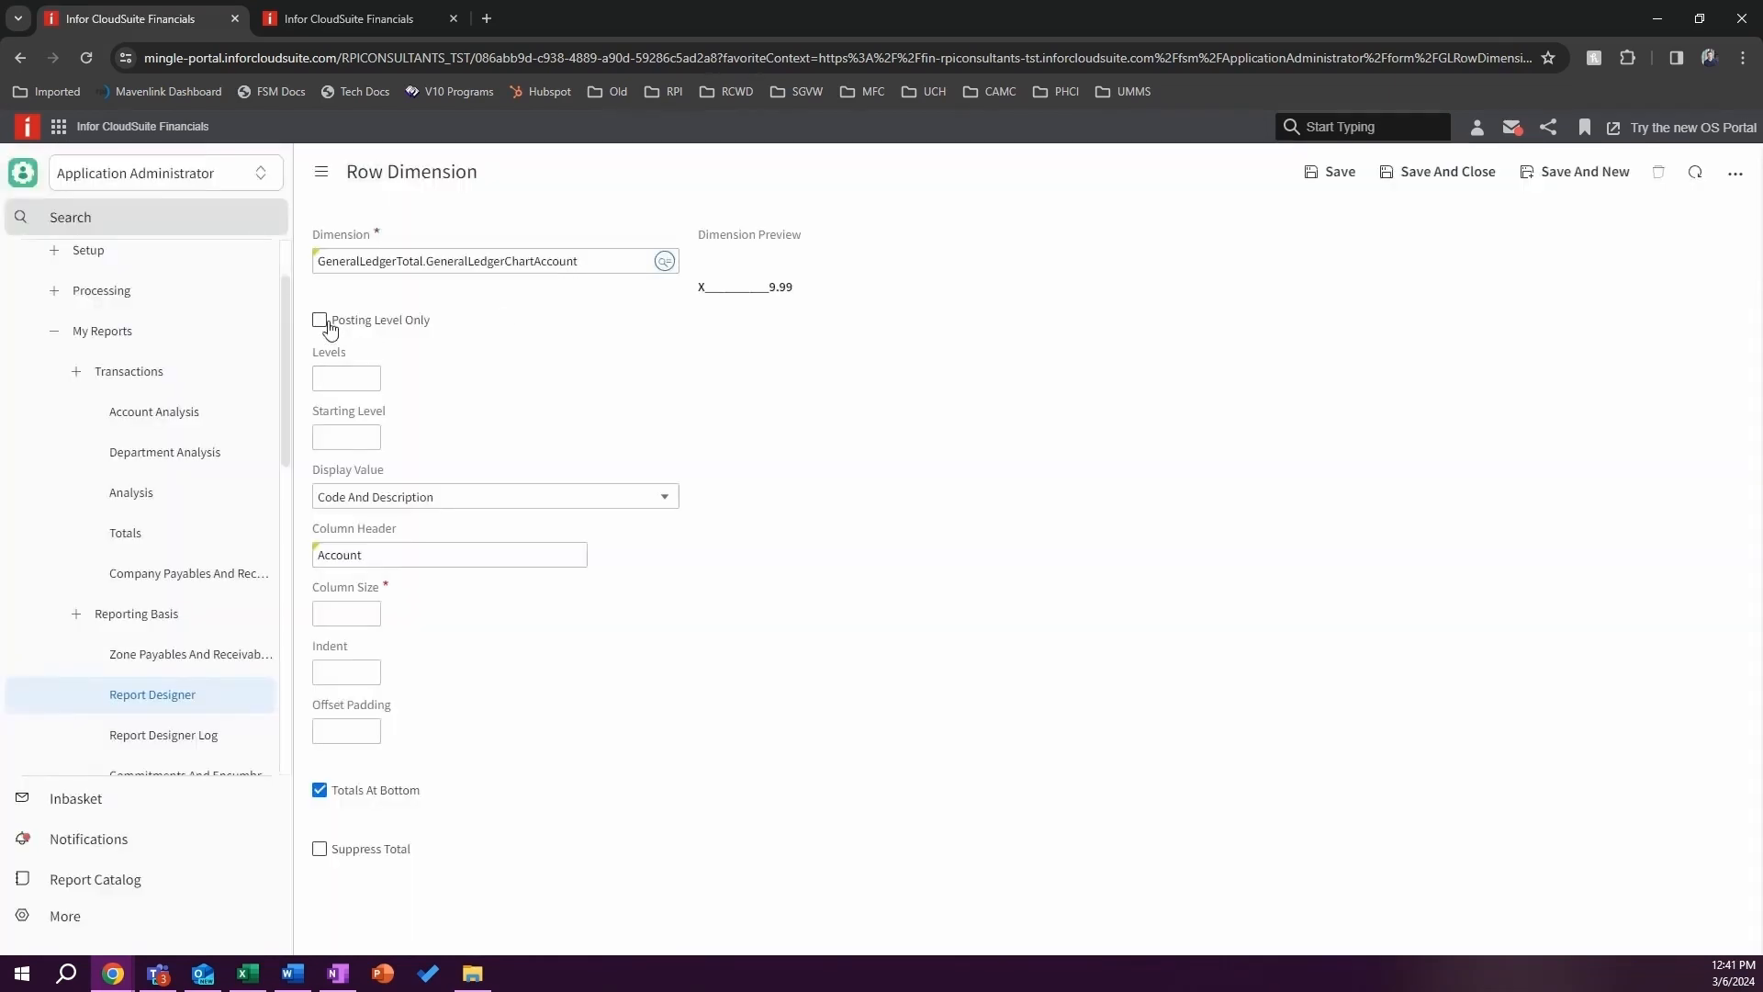
Step: Make the chart account row posting level only with column size 20, indent 5 and no Totals At Bottom, save it and return to the row view
click(323, 321)
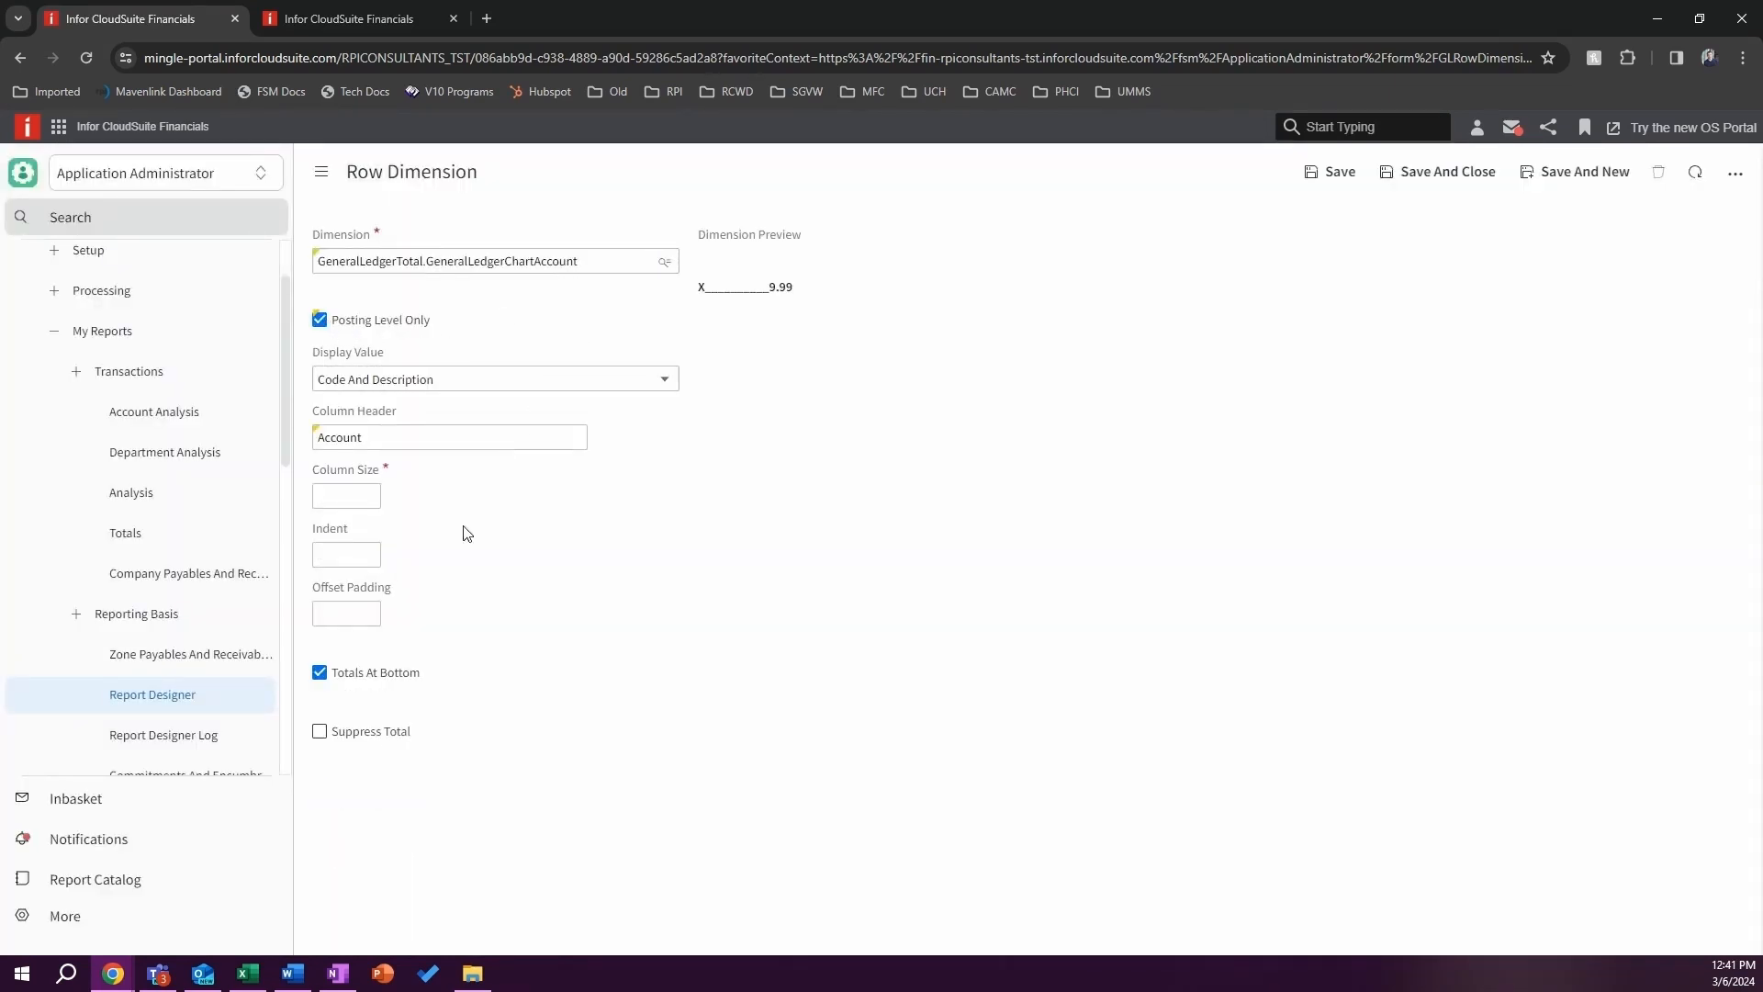
click(348, 497)
click(358, 554)
text(5)
click(336, 672)
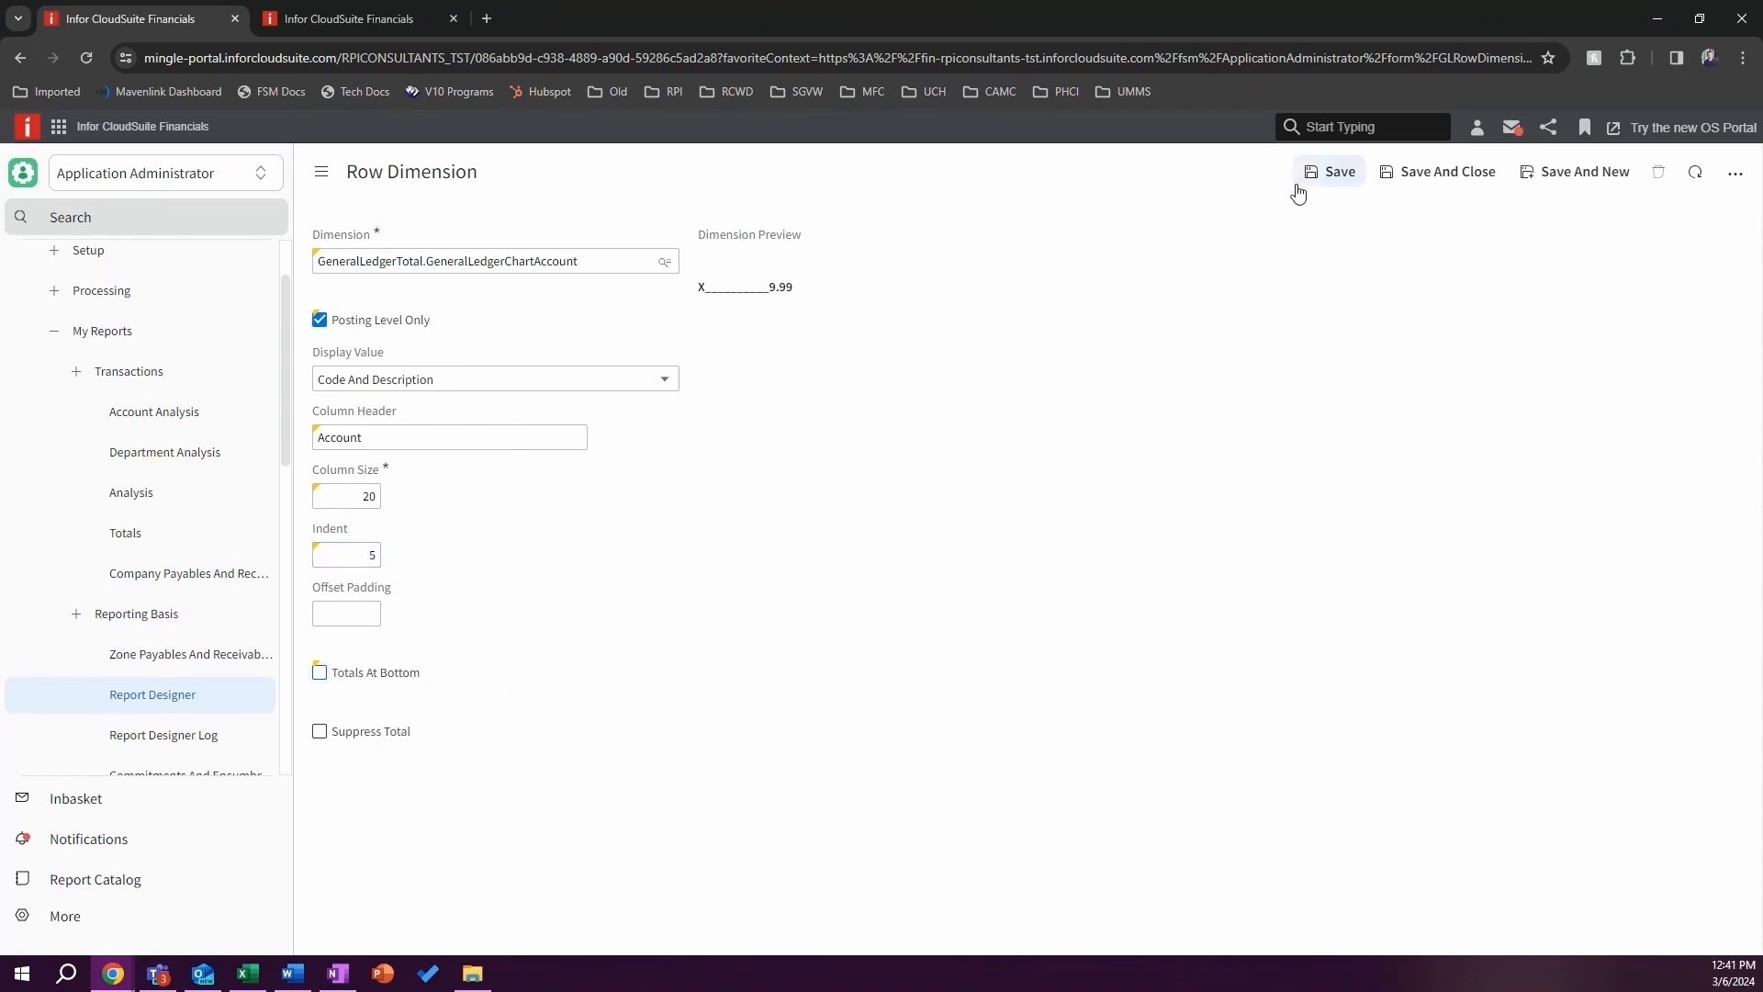
click(1328, 172)
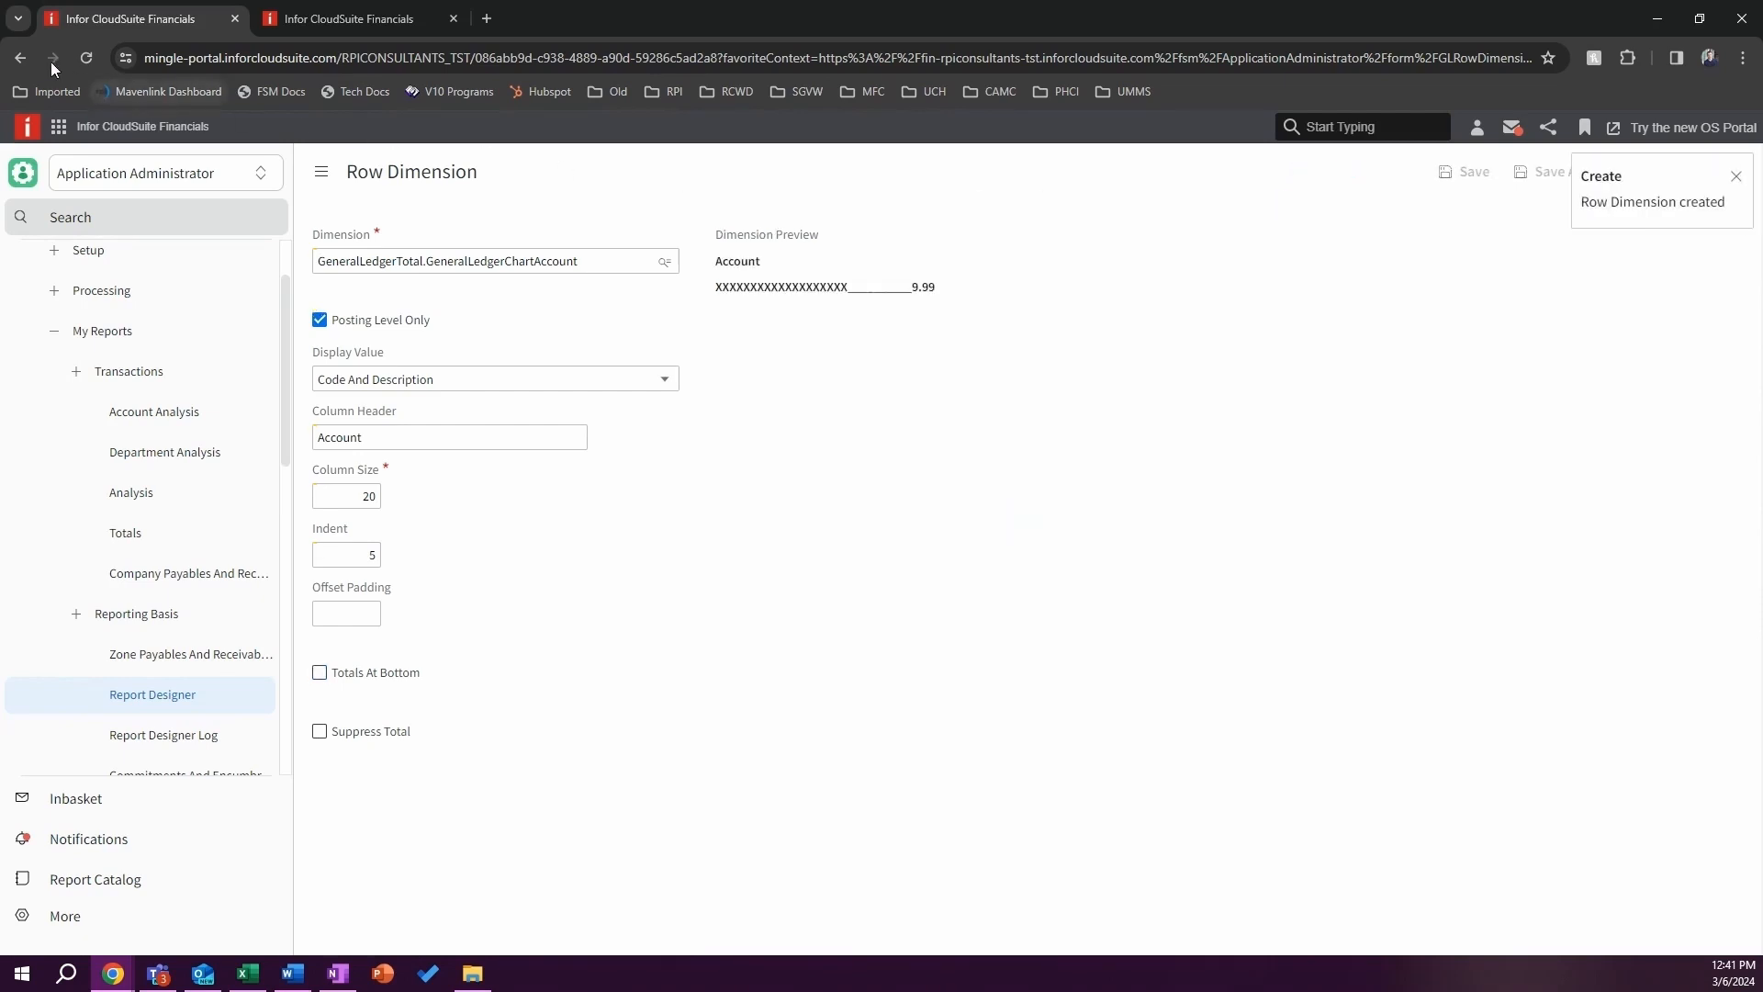
click(21, 60)
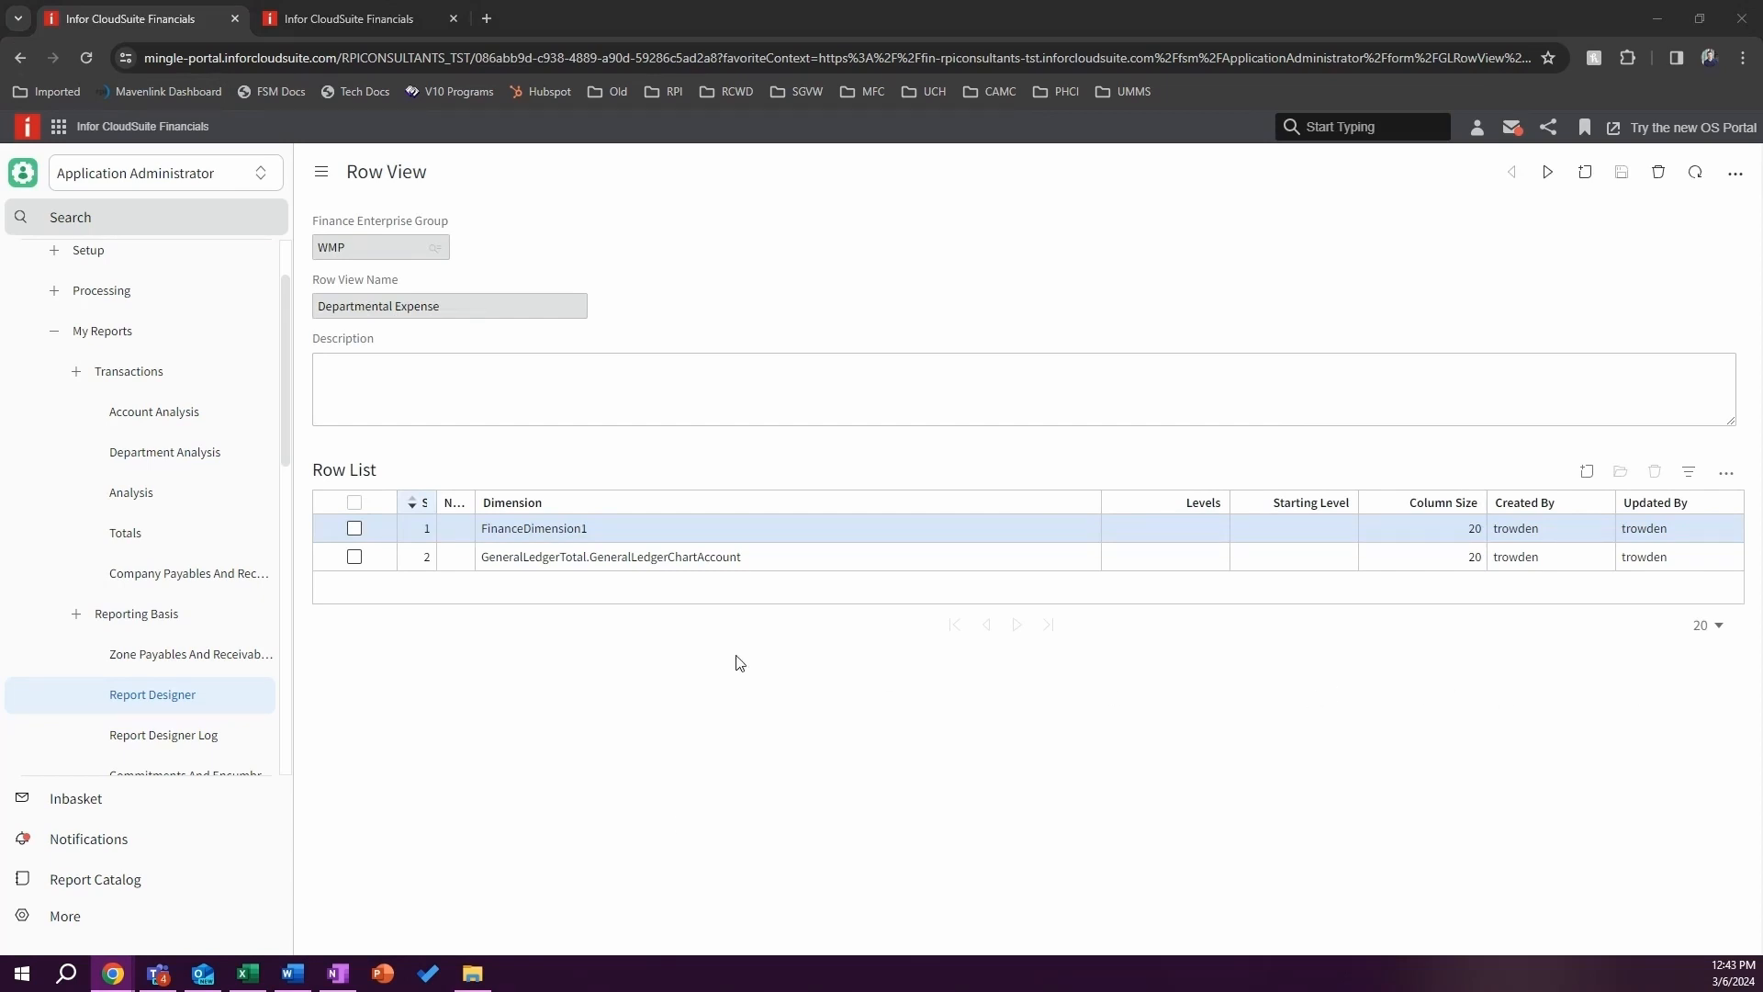
Step: Copy the Departmental Expense row view as Departmental Revenue with an empty description
click(20, 58)
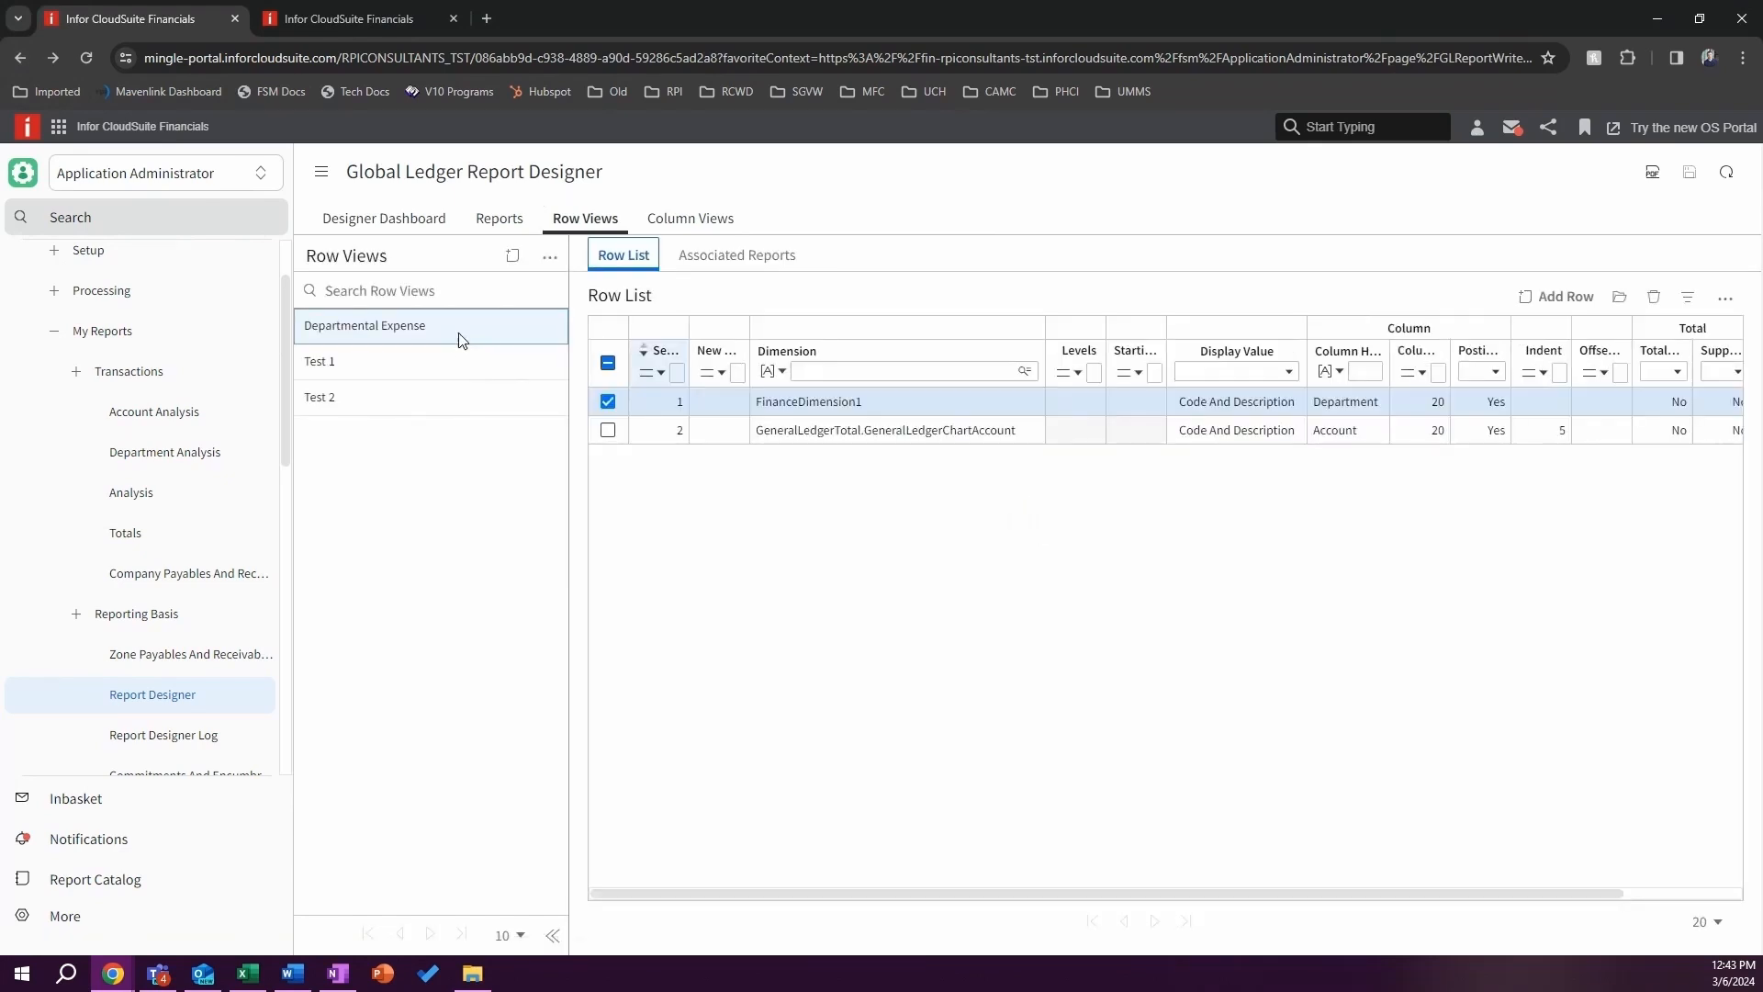
right_click(461, 340)
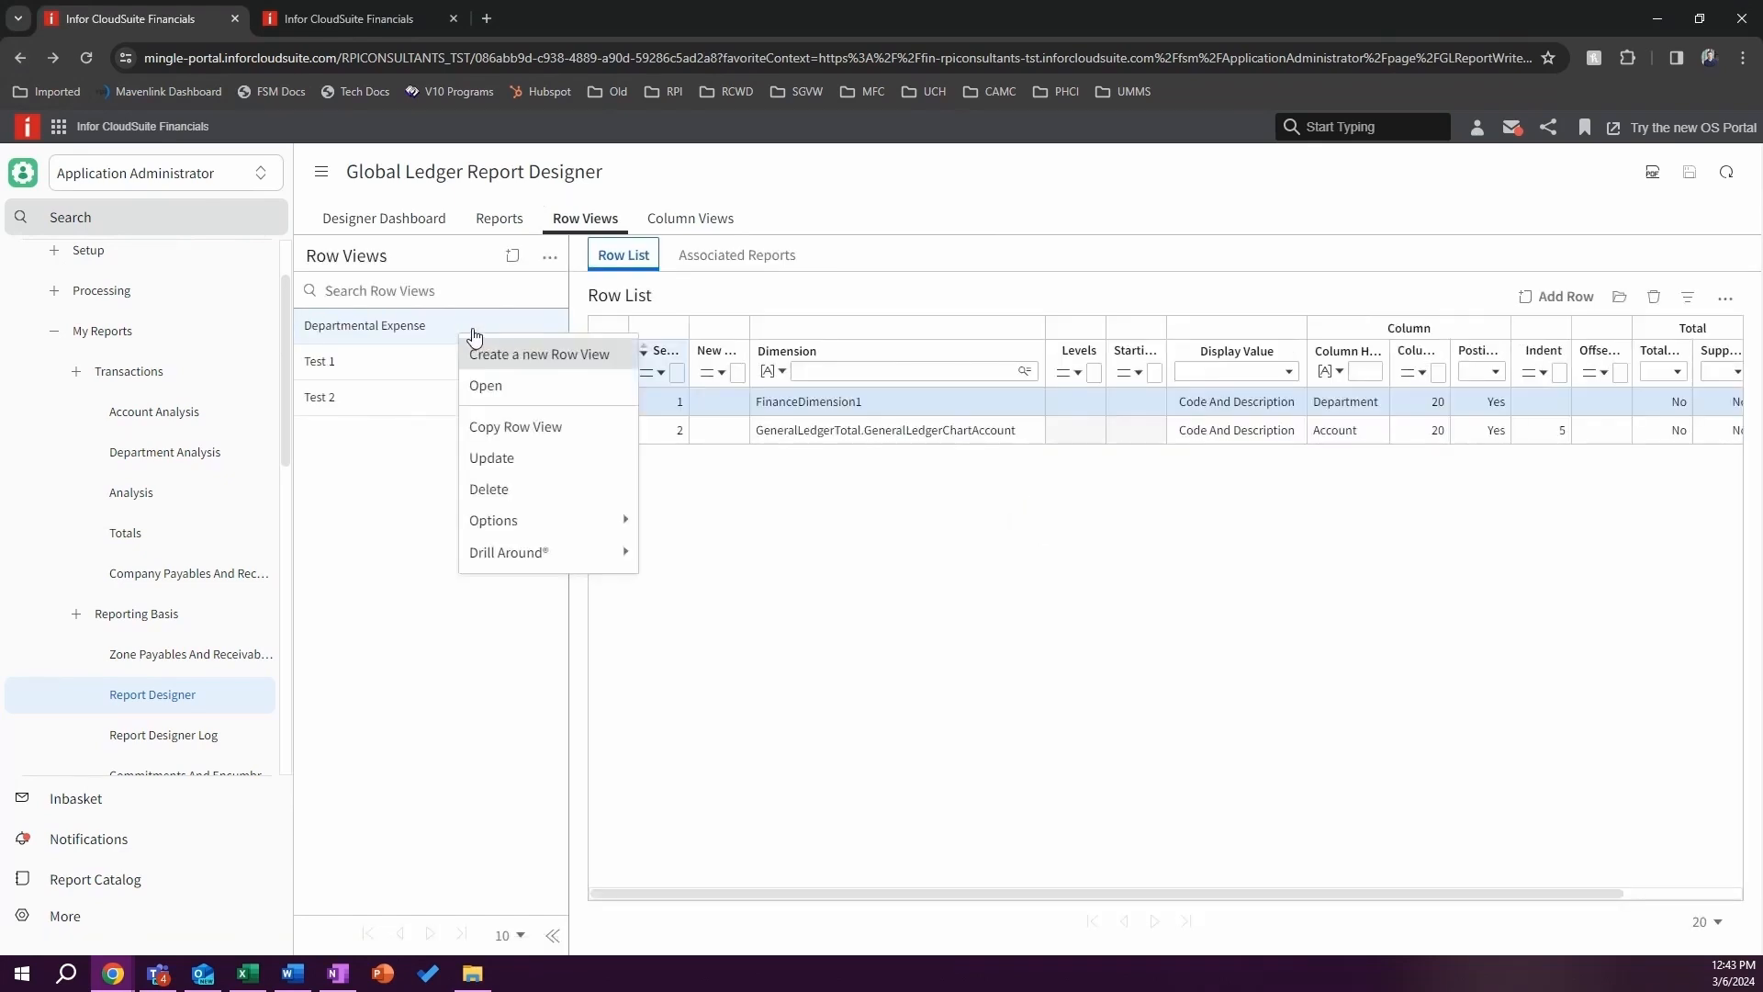
click(569, 433)
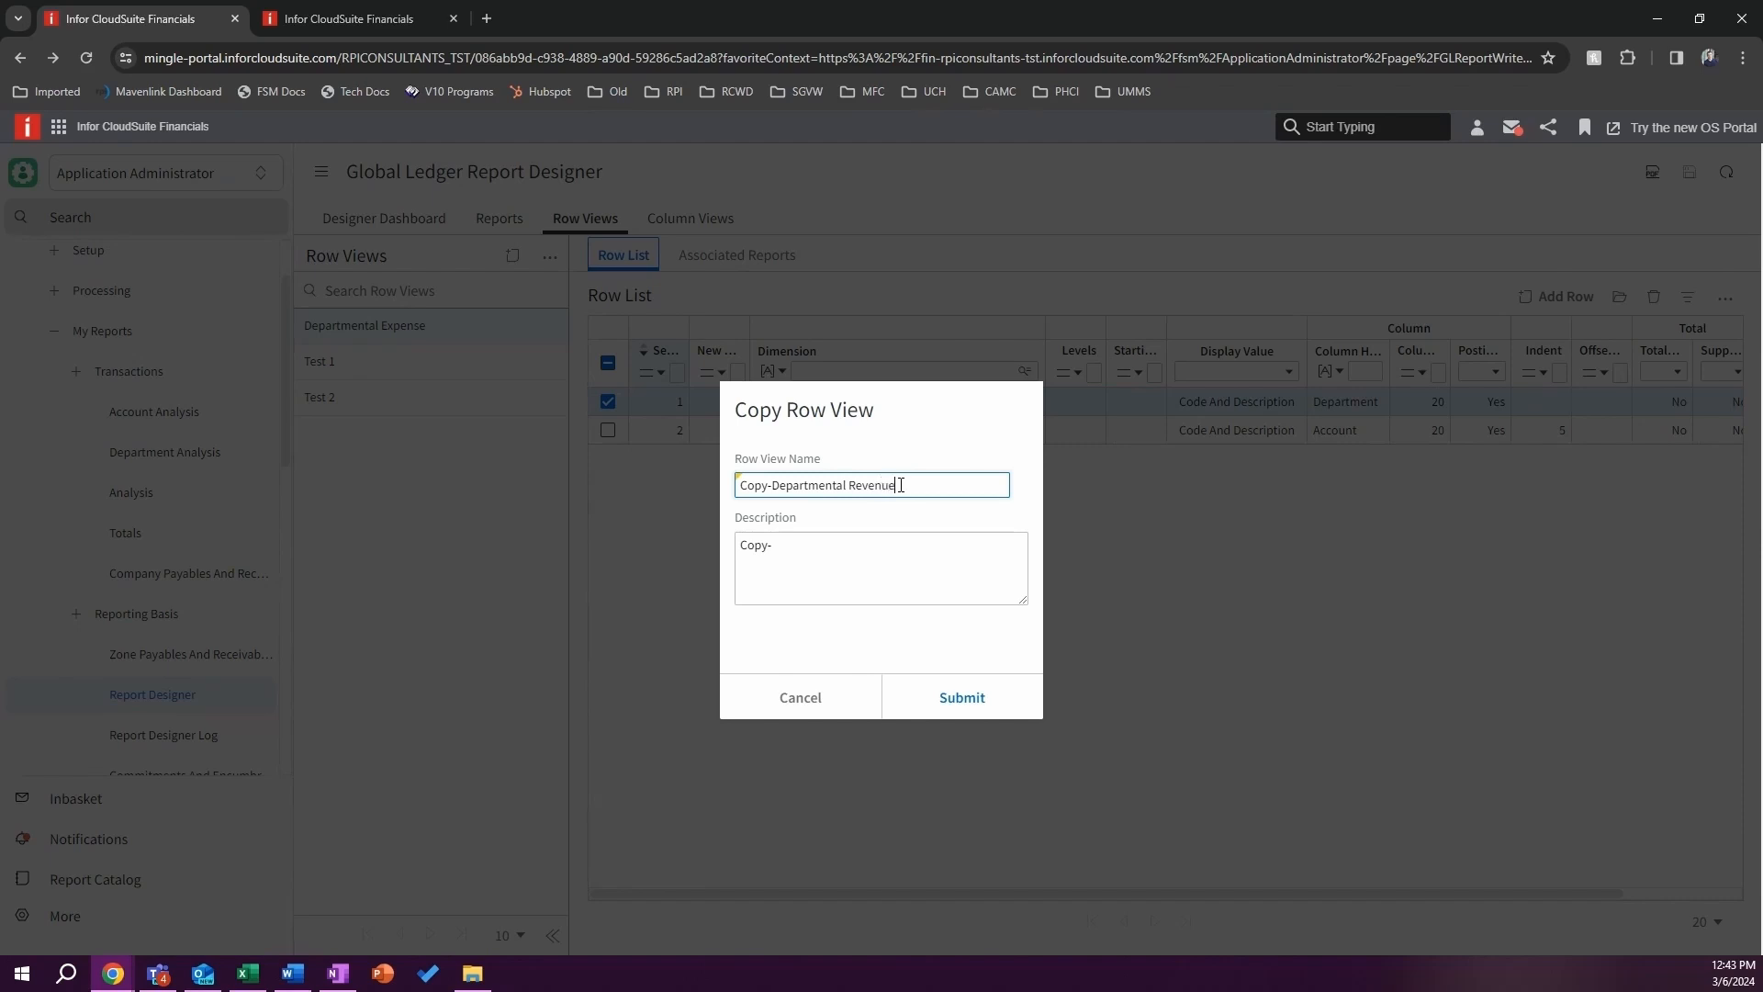
click(773, 485)
key(BackSpace)
key(BackSpace)
key(BackSpace)
key(BackSpace)
key(BackSpace)
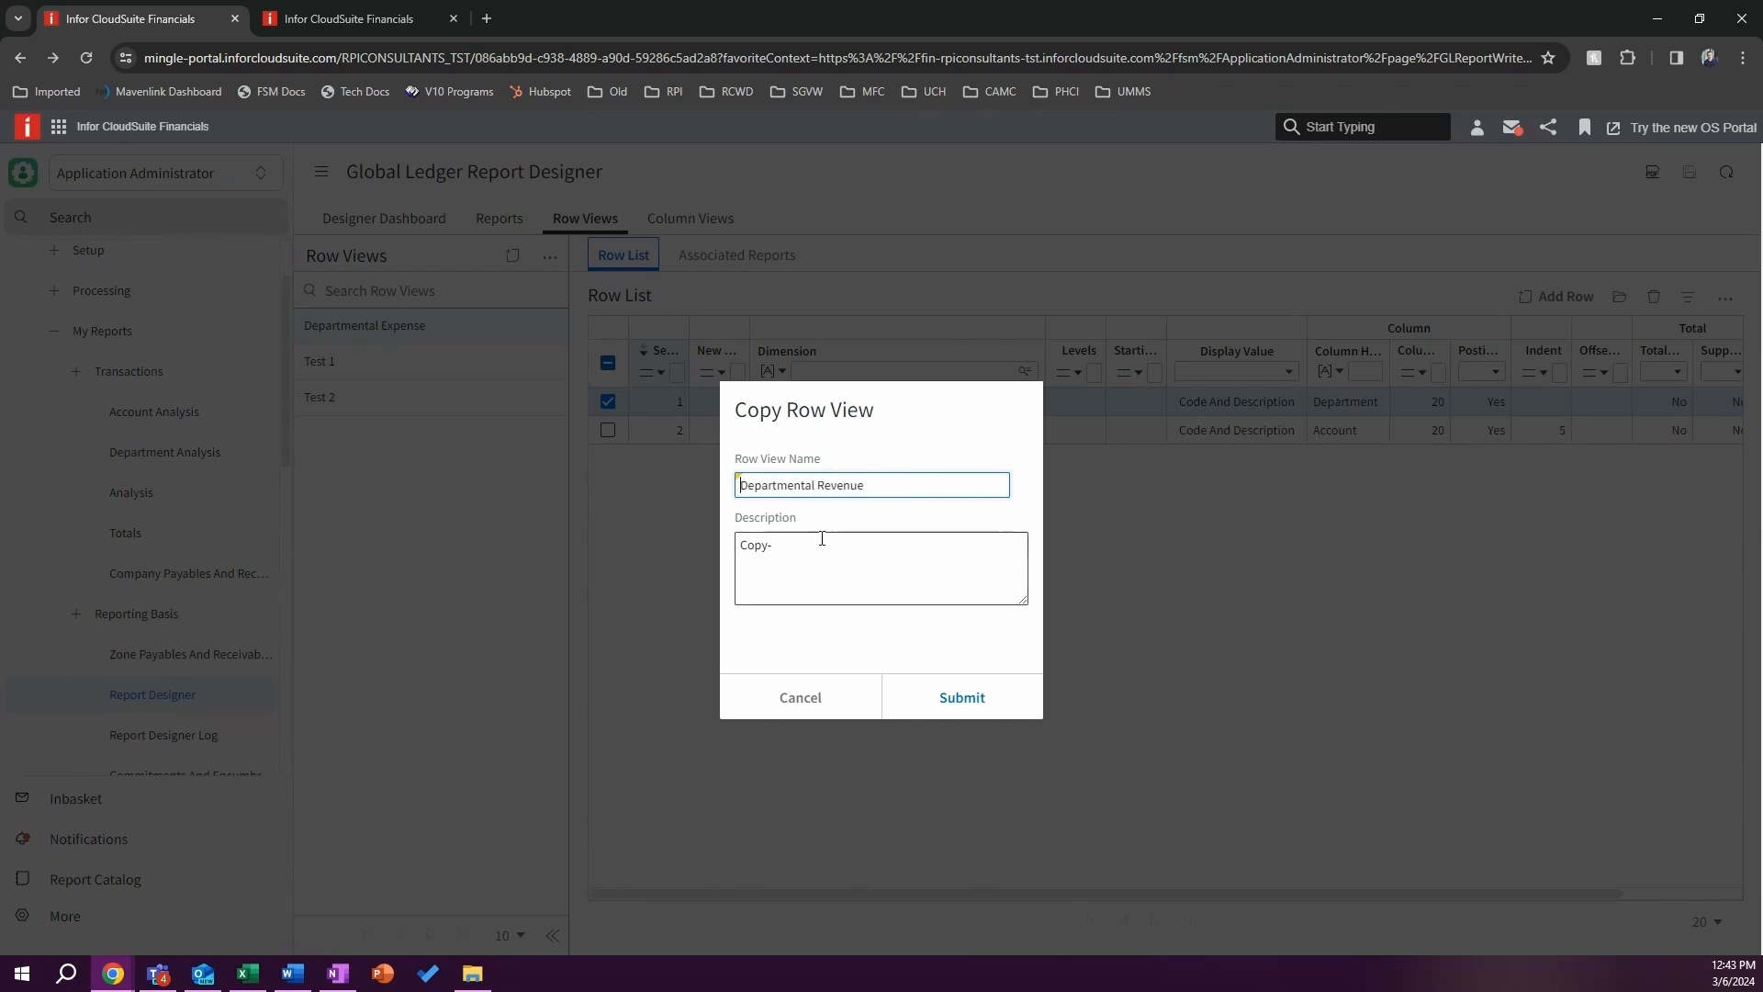
drag(822, 539, 728, 544)
key(BackSpace)
click(966, 696)
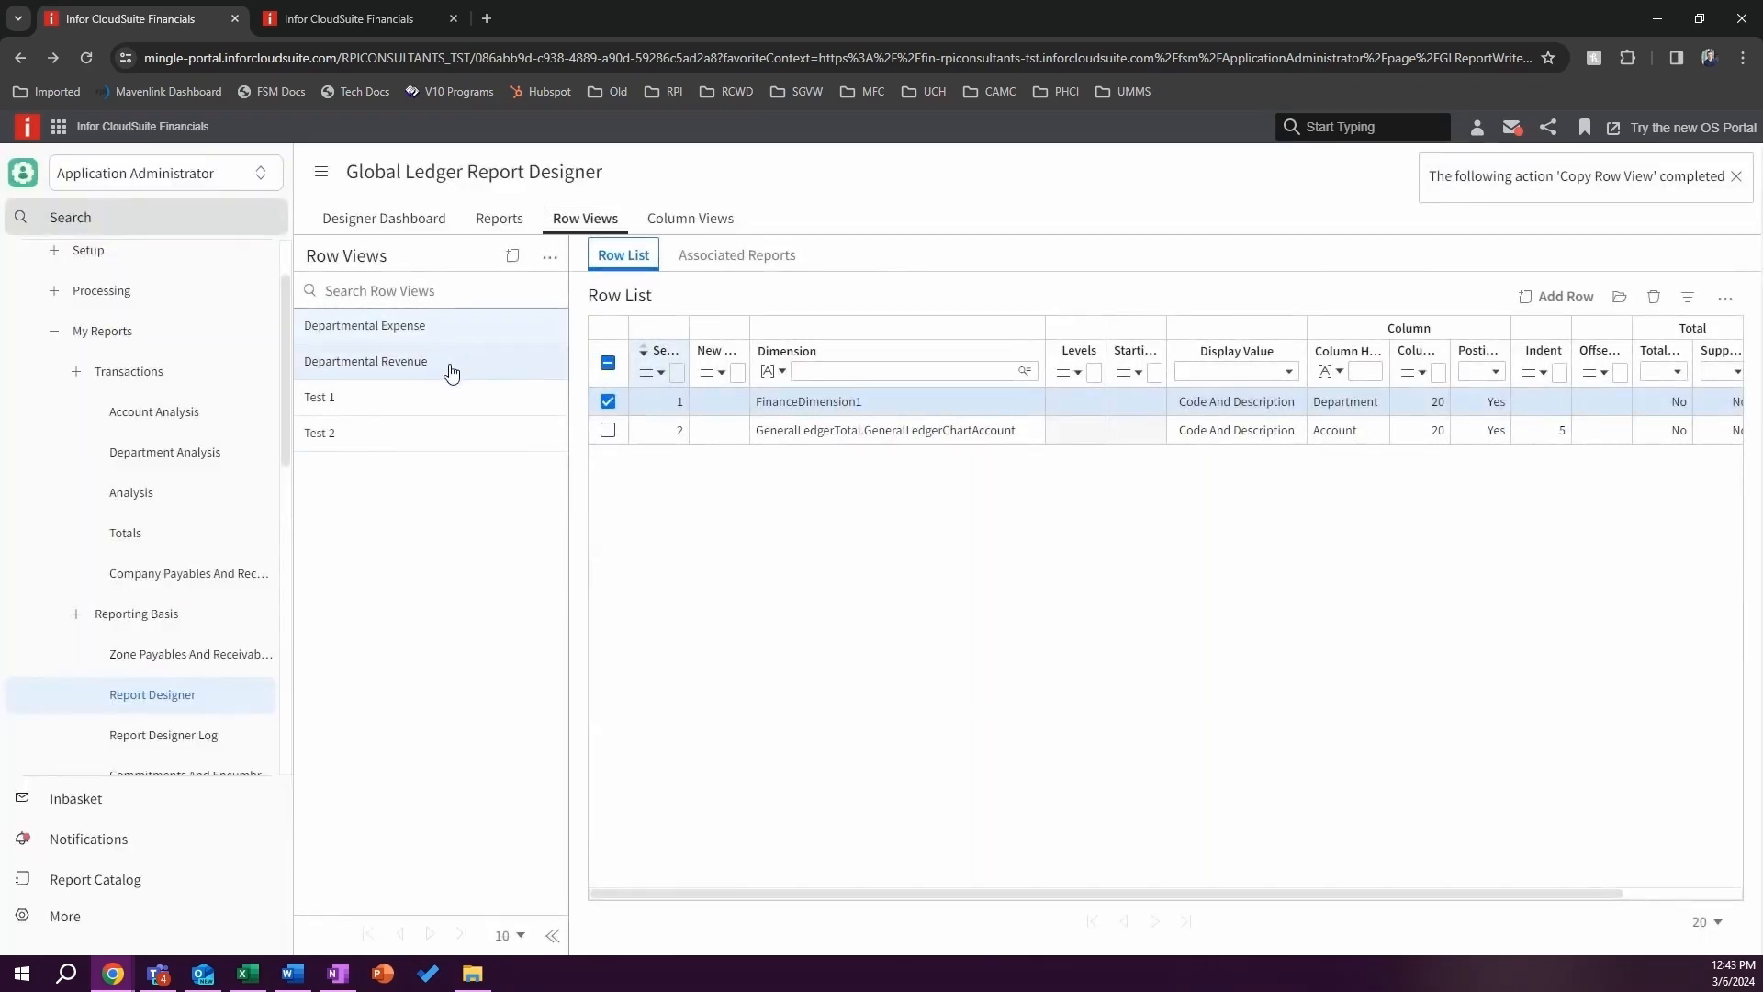
Step: In the Departmental Revenue view's FinanceDimension1 row, turn off Posting Level Only and set Levels to 1
double_click(451, 371)
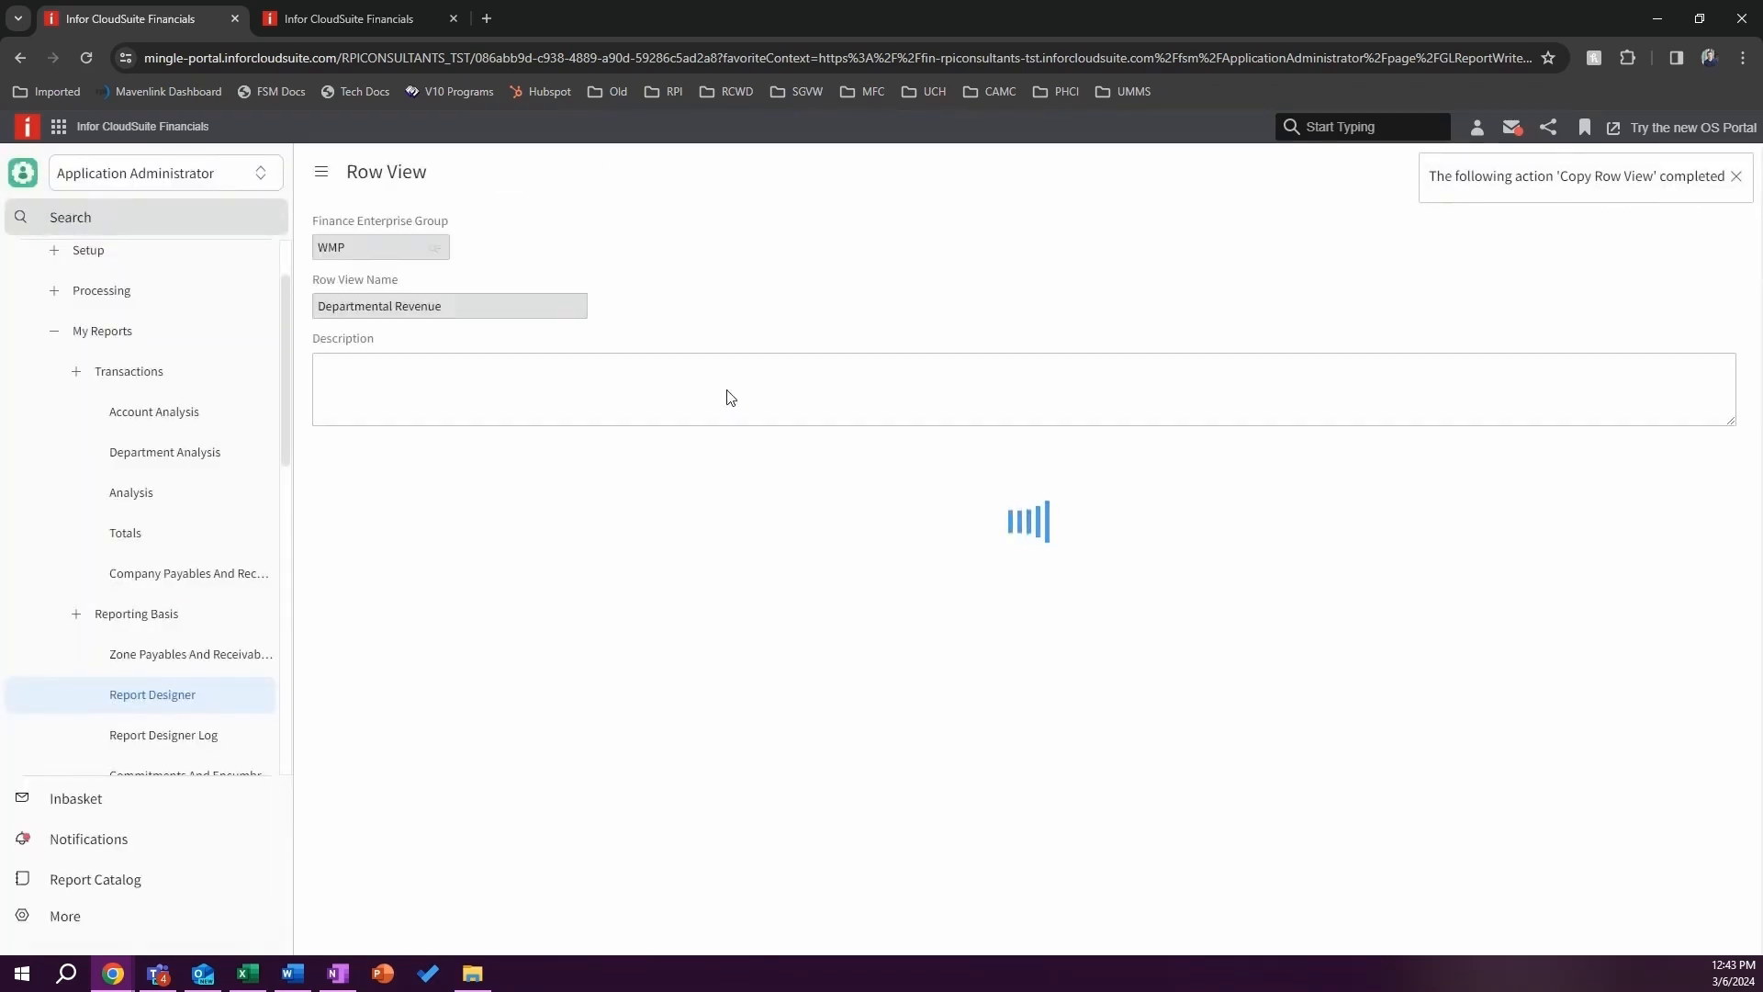
double_click(652, 525)
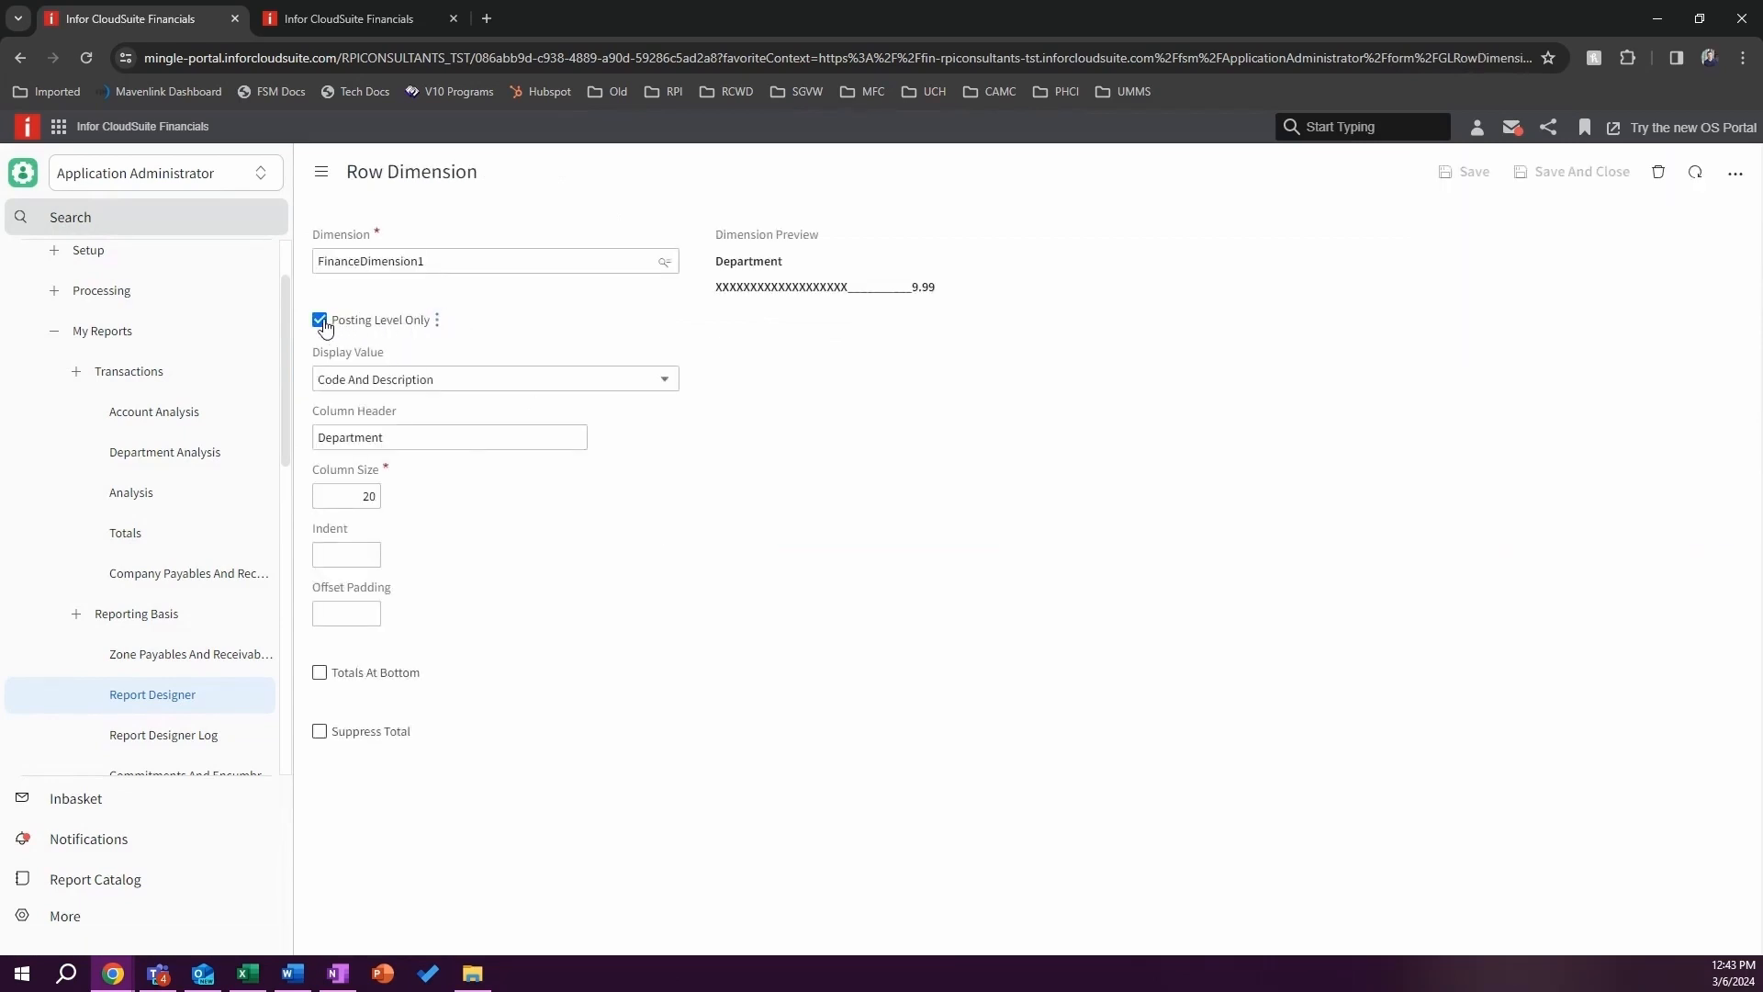
click(320, 321)
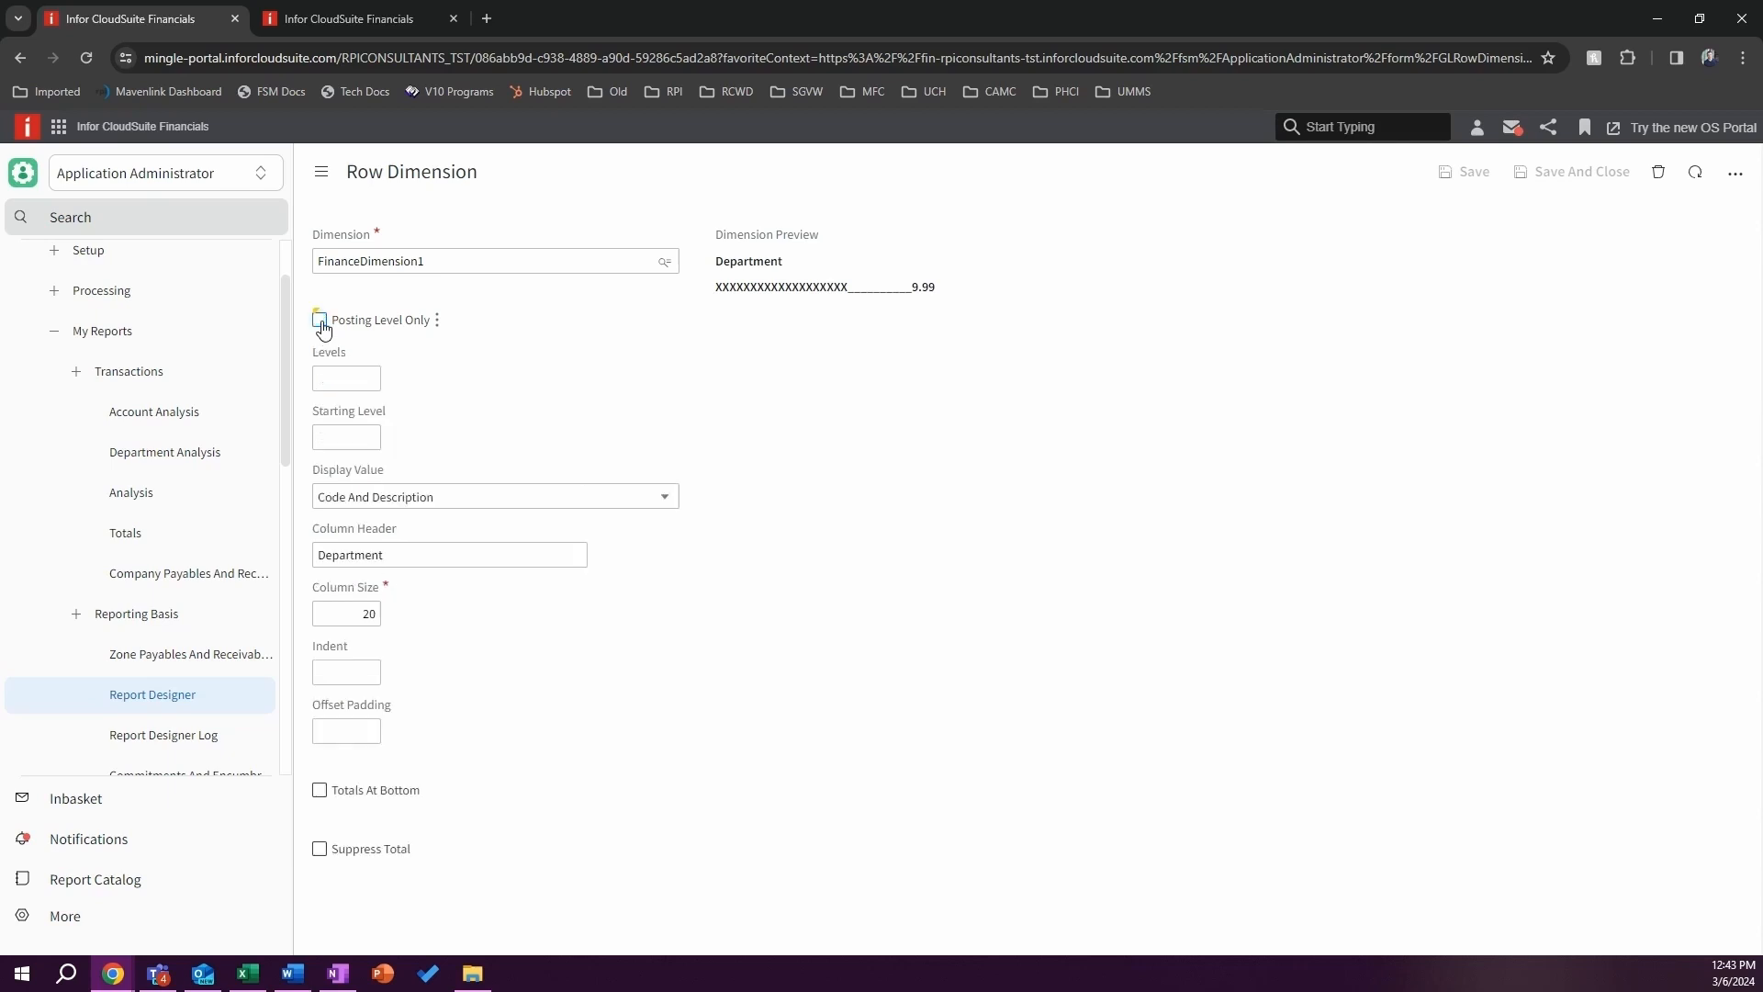
click(372, 380)
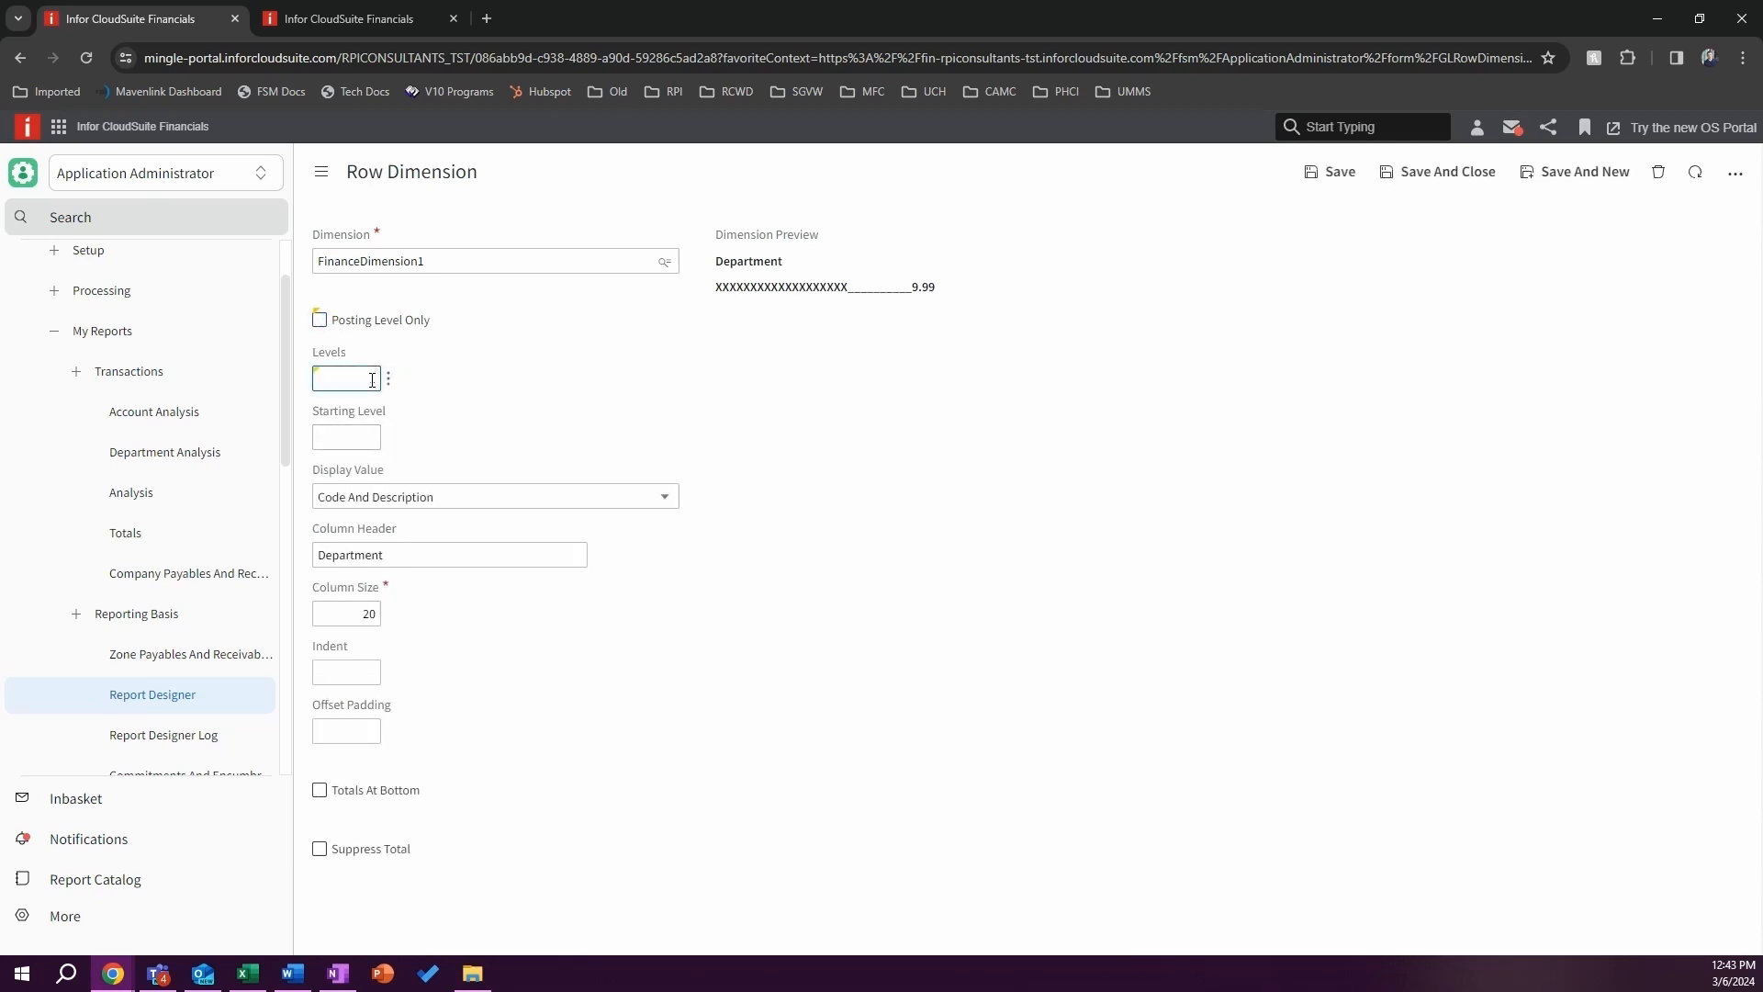
text(1)
click(345, 436)
Step: Examine the level numbers in the ORG STRUCTURE department hierarchy, from DEPARTMENTS through ADMINISTRATION down to ANCIL
click(352, 13)
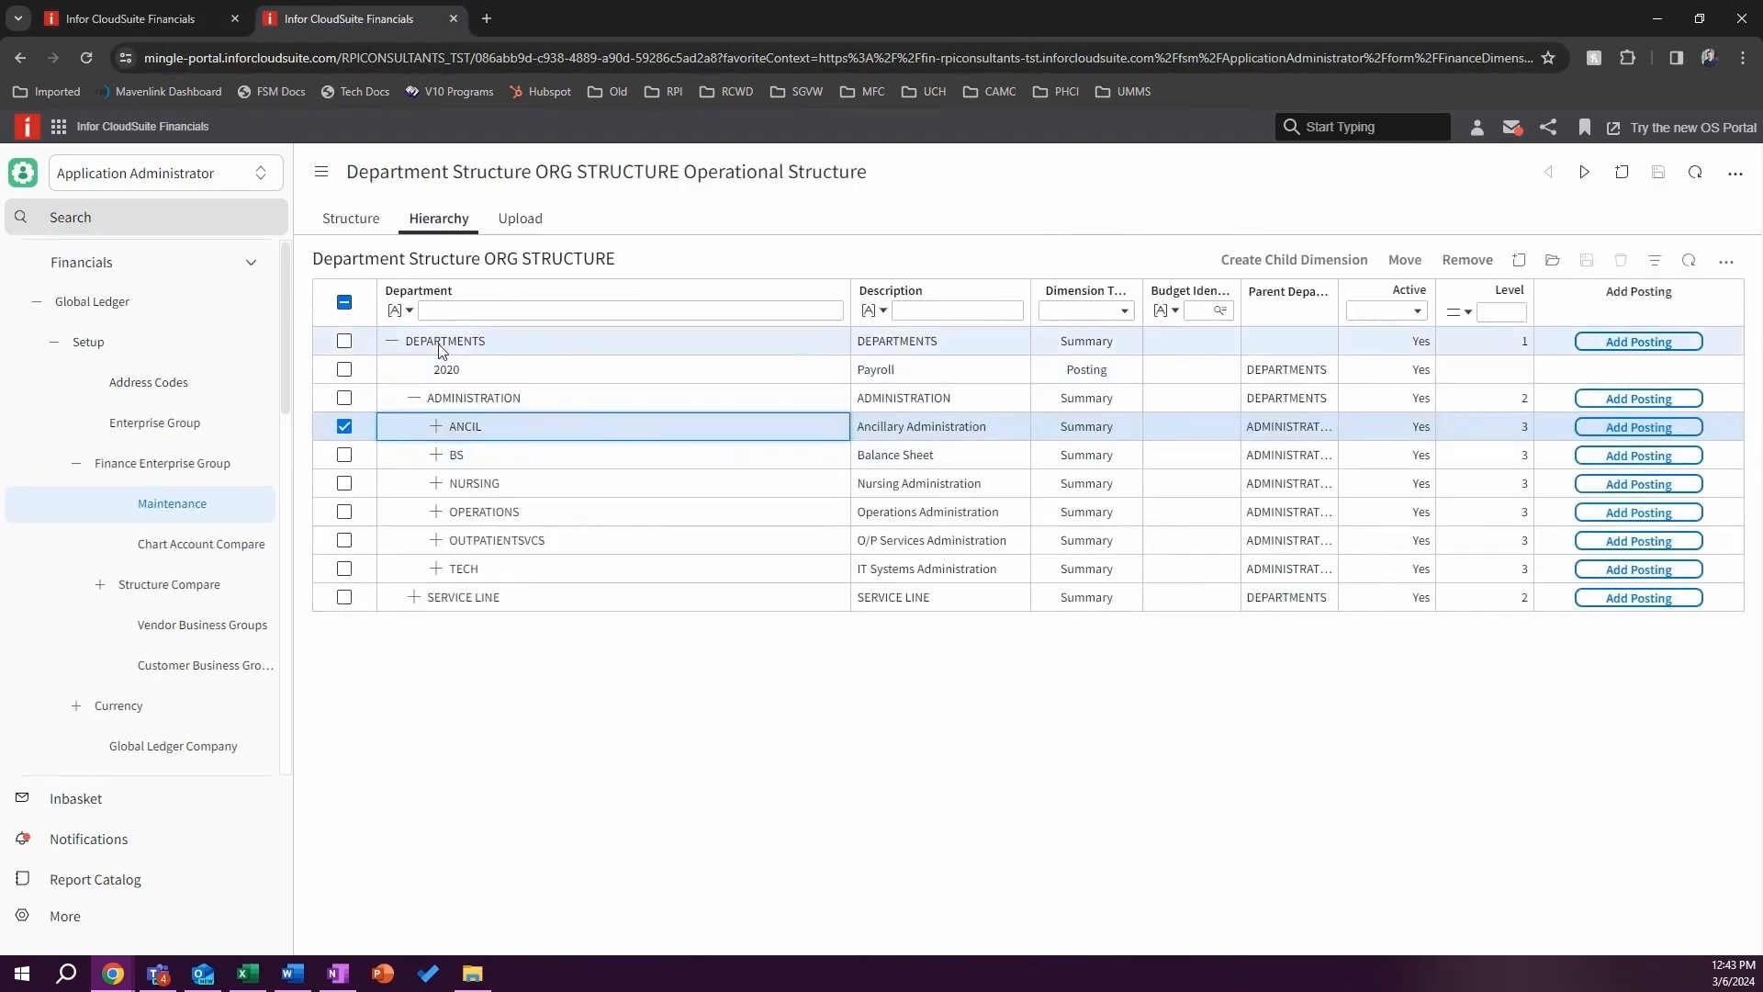
click(392, 342)
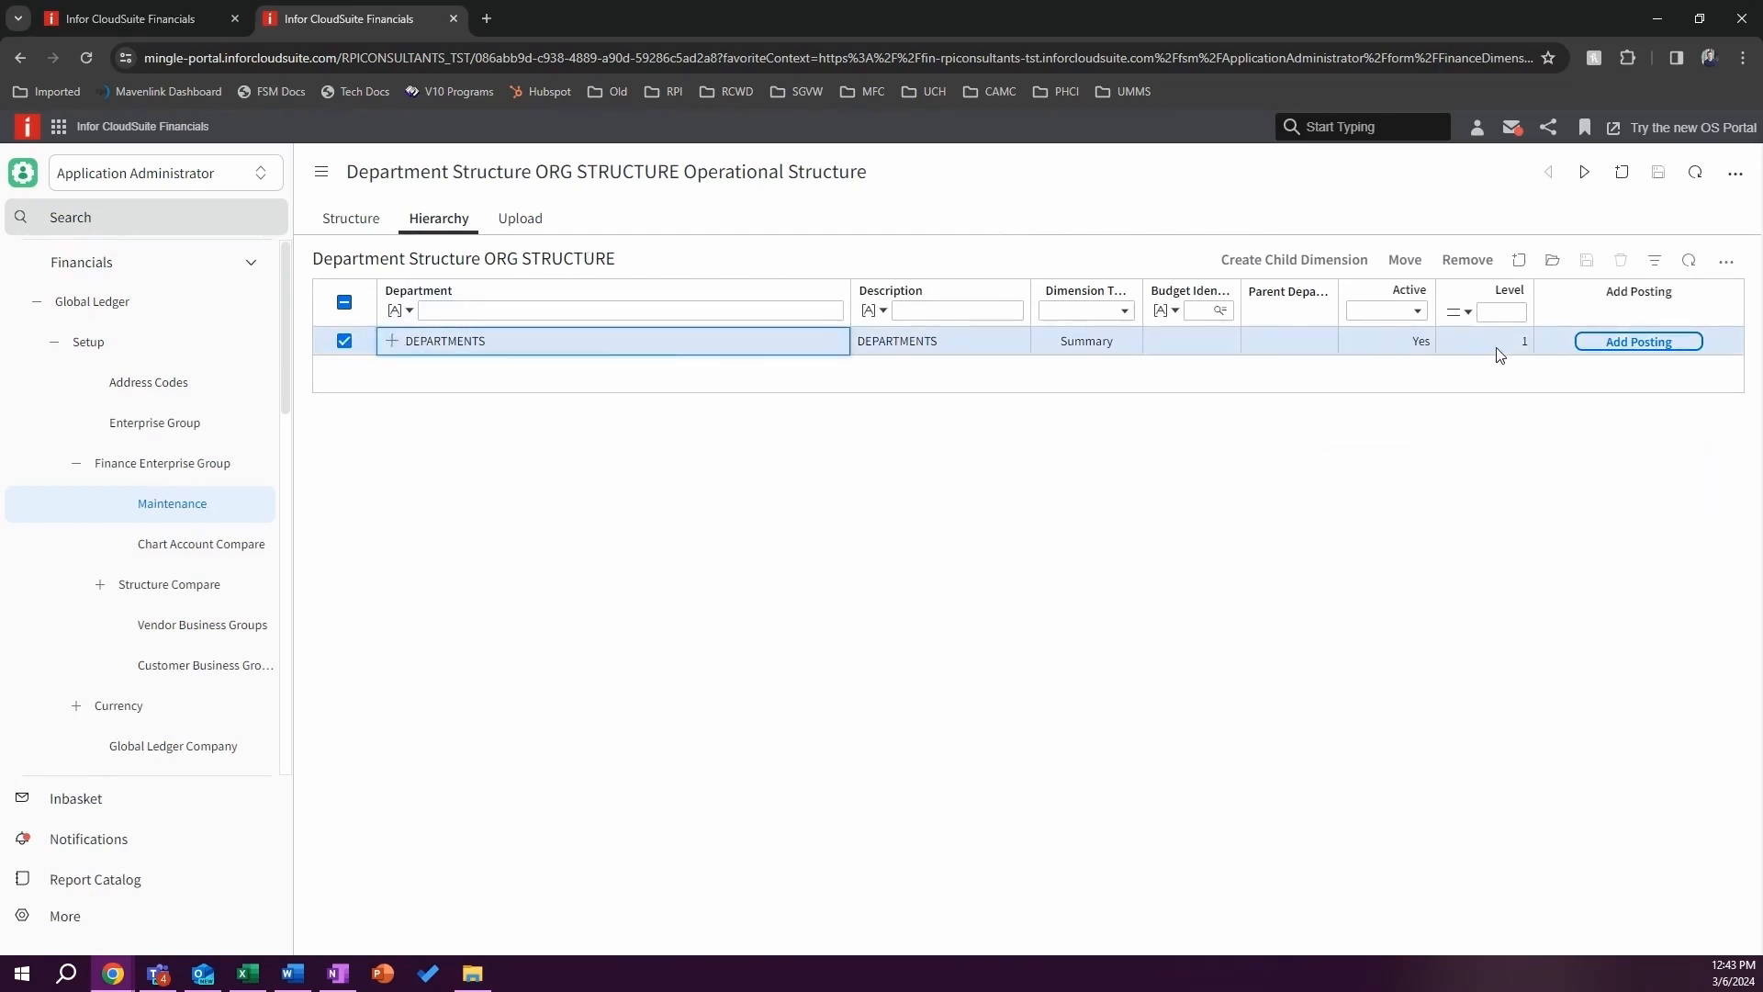
click(393, 344)
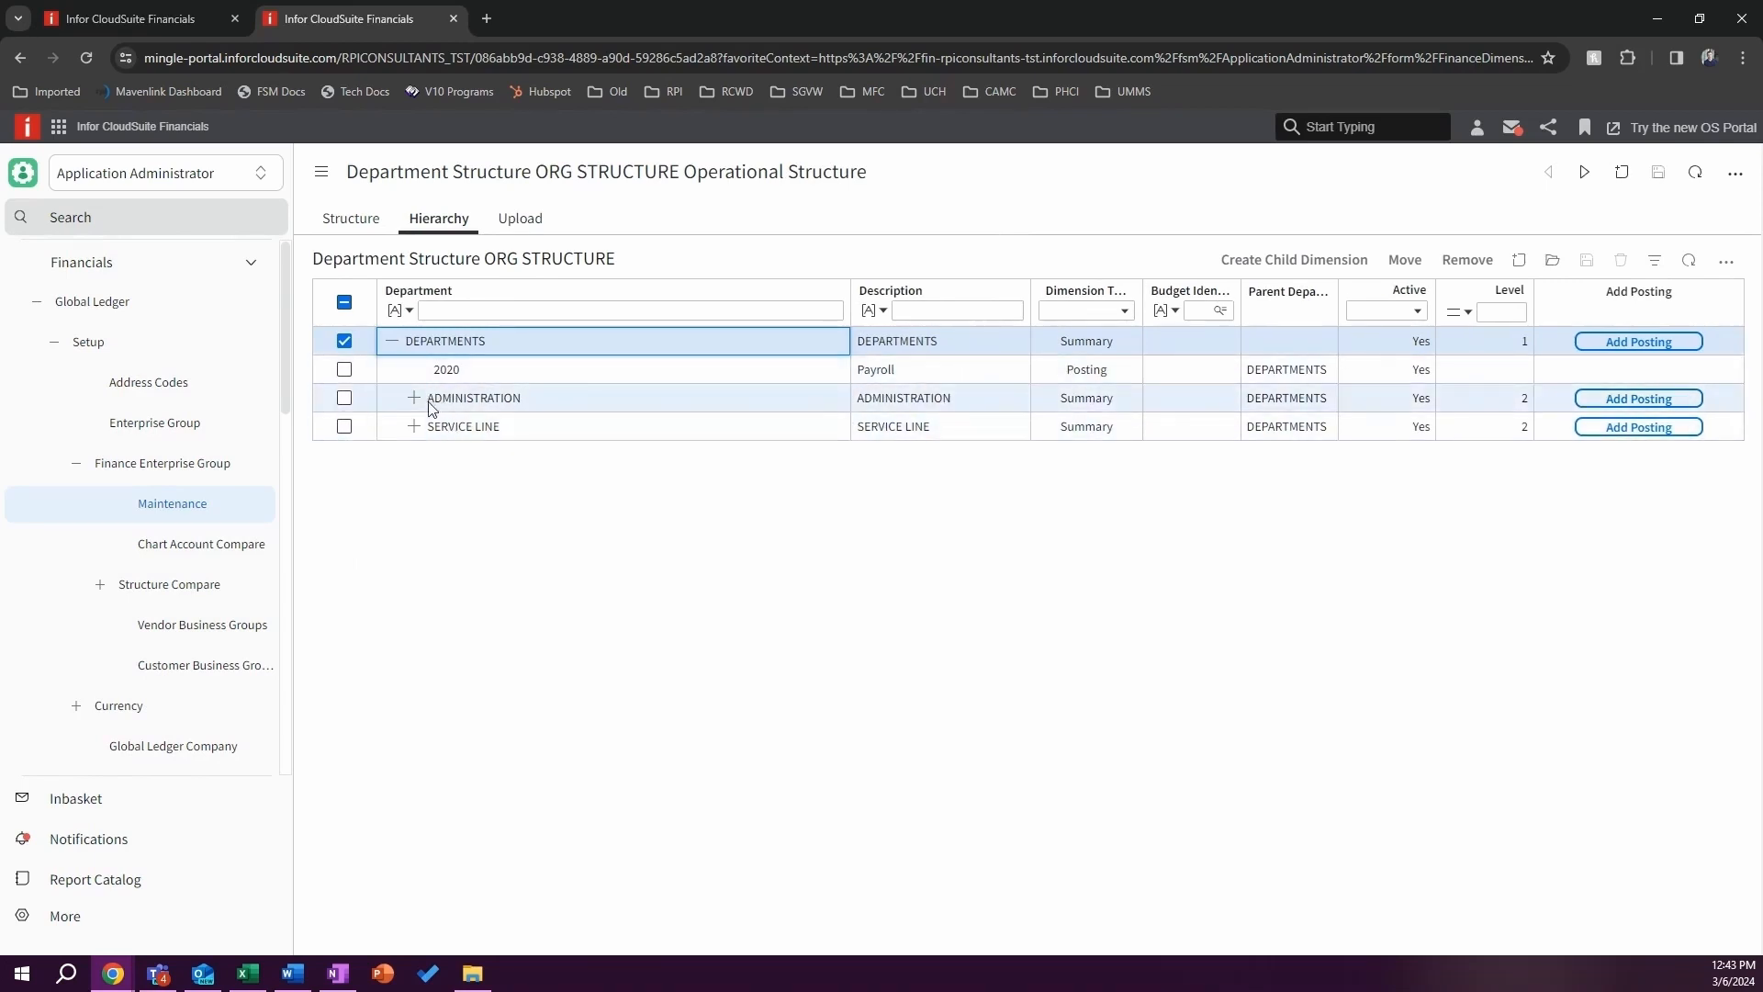
click(414, 398)
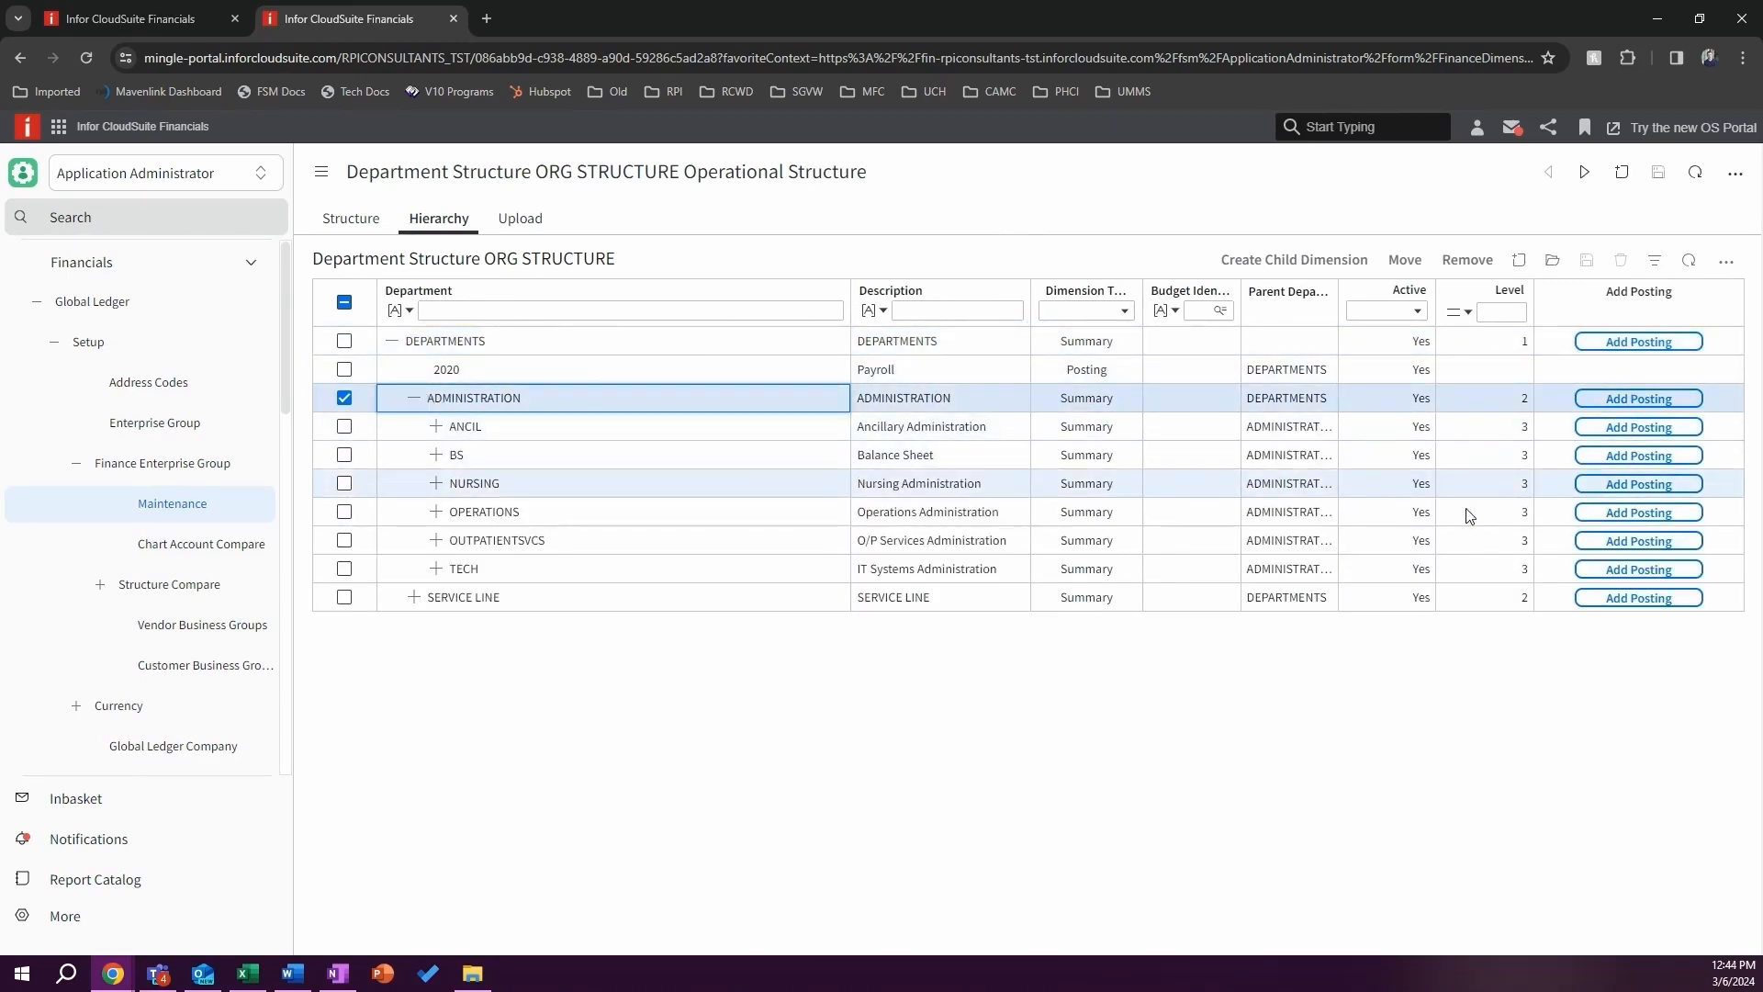
click(440, 427)
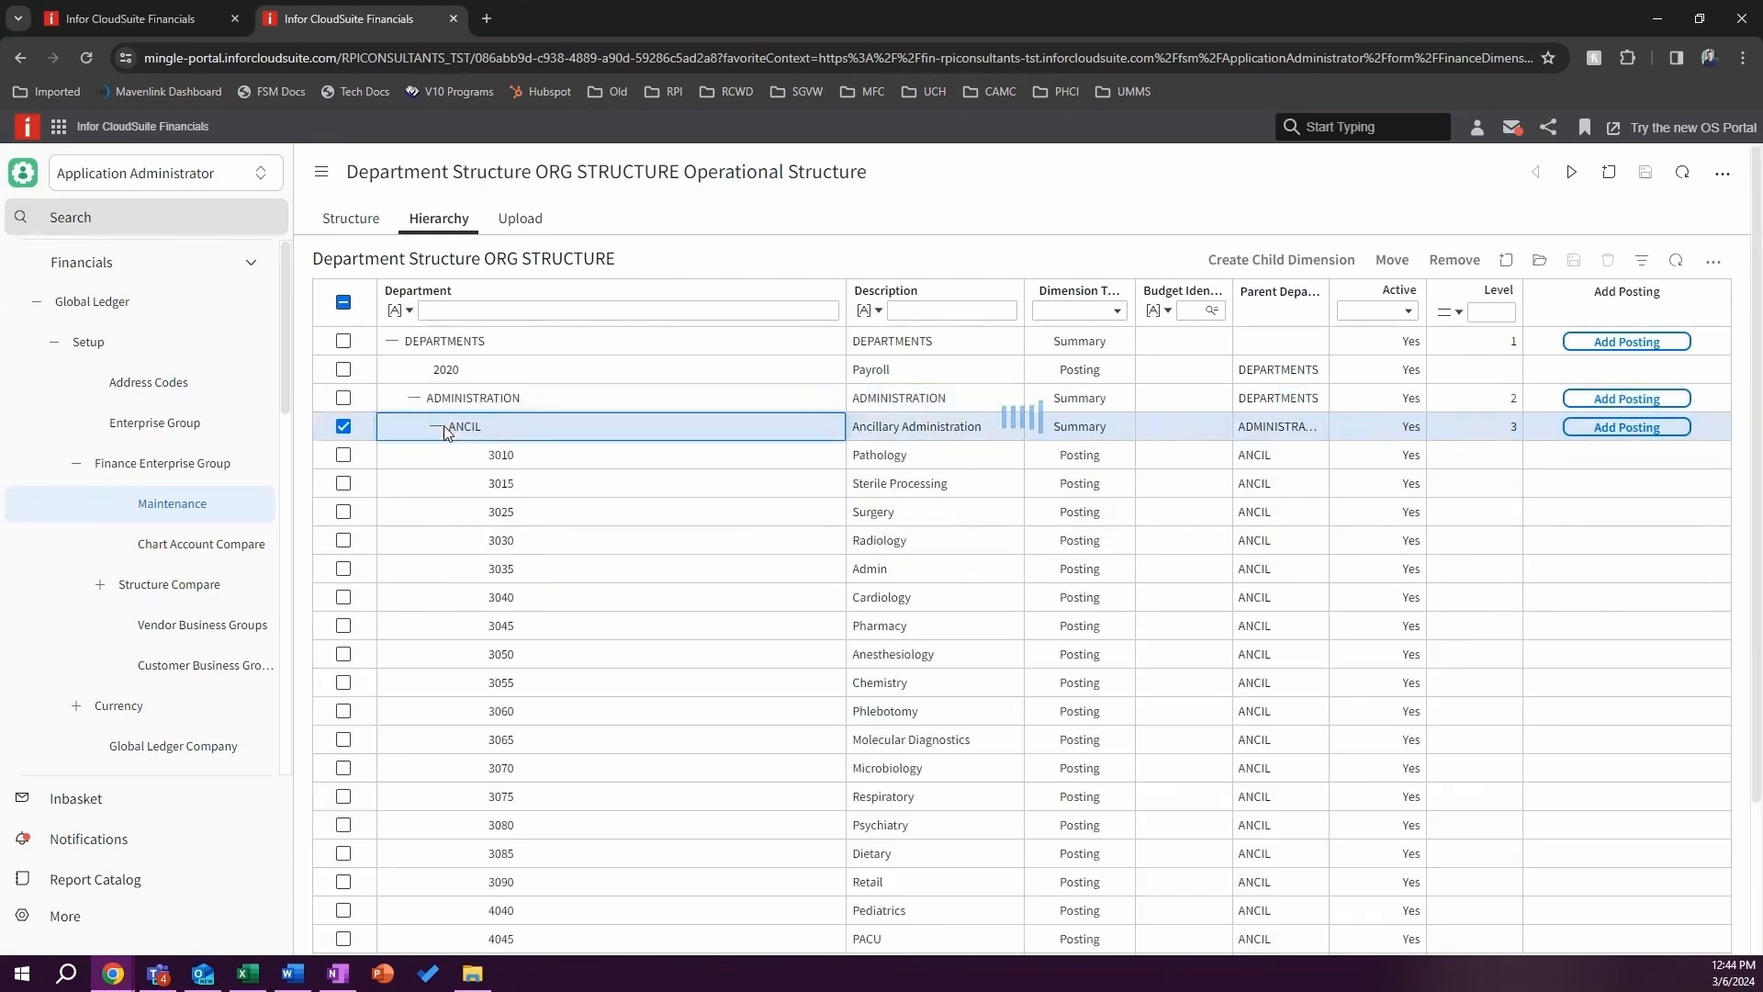
click(438, 428)
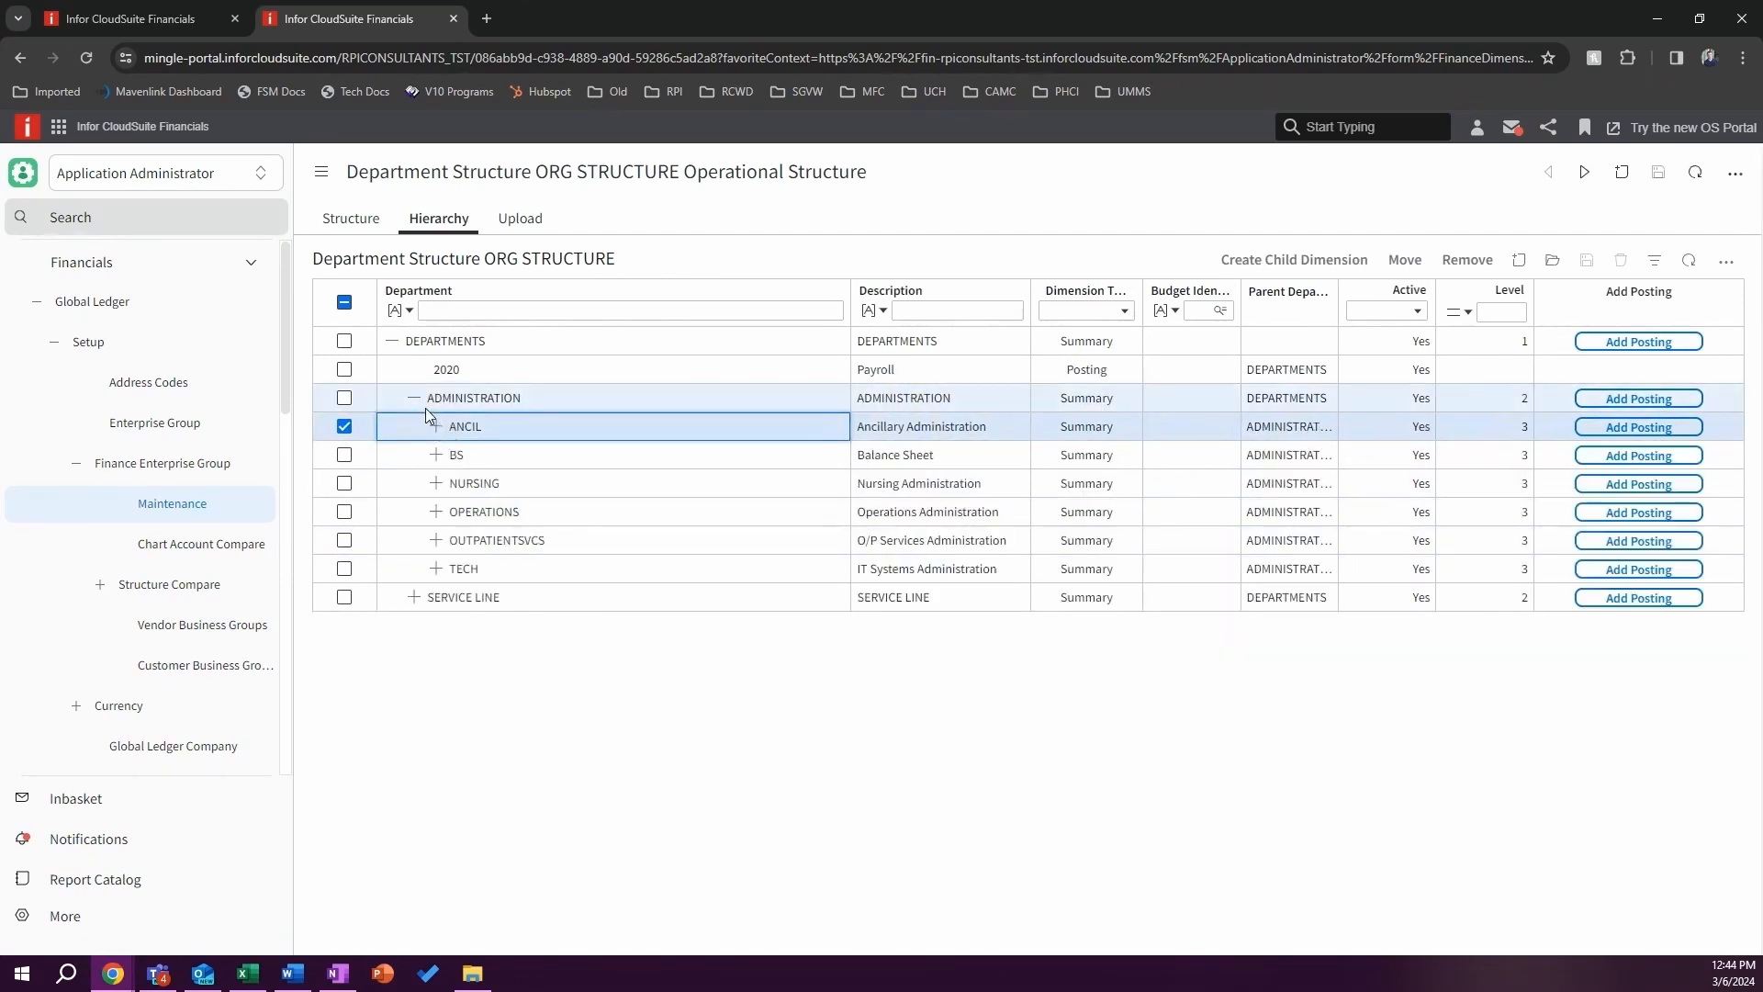
click(414, 398)
Step: Return to the FinanceDimension1 row dimension, set its Starting Level to 3 and save it
click(163, 22)
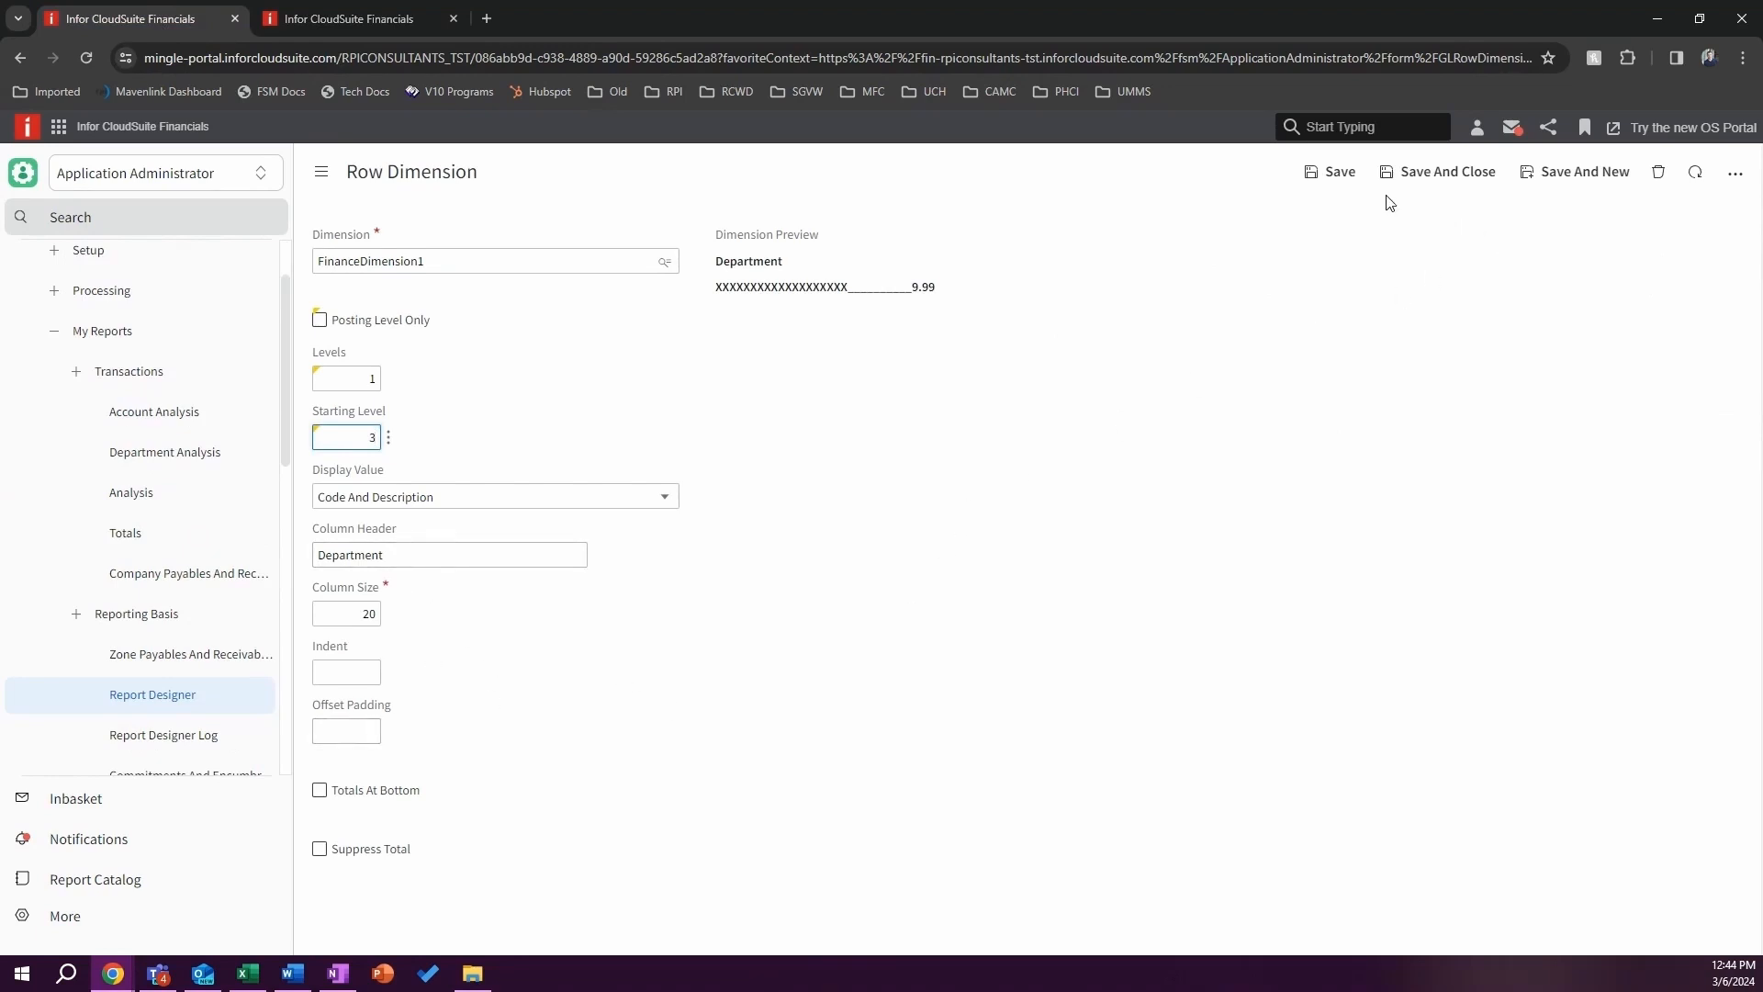
click(1334, 173)
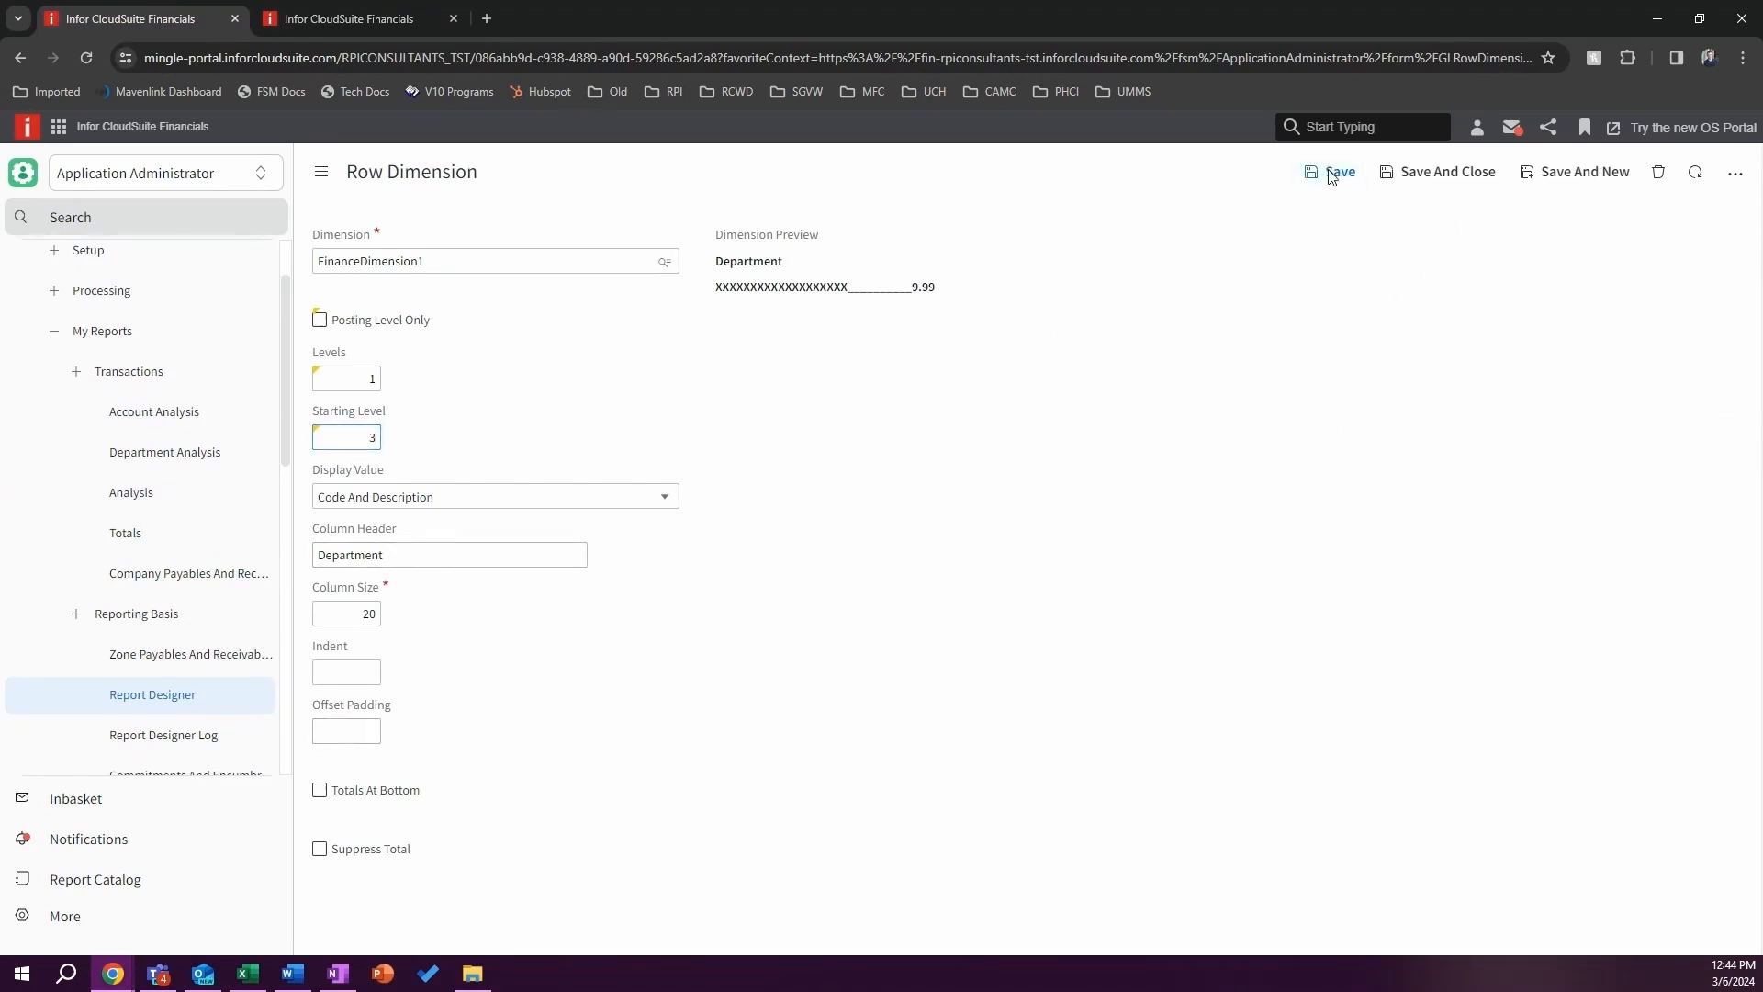
Step: Return to the report designer and create a column view named Departmental Income Statement
click(28, 58)
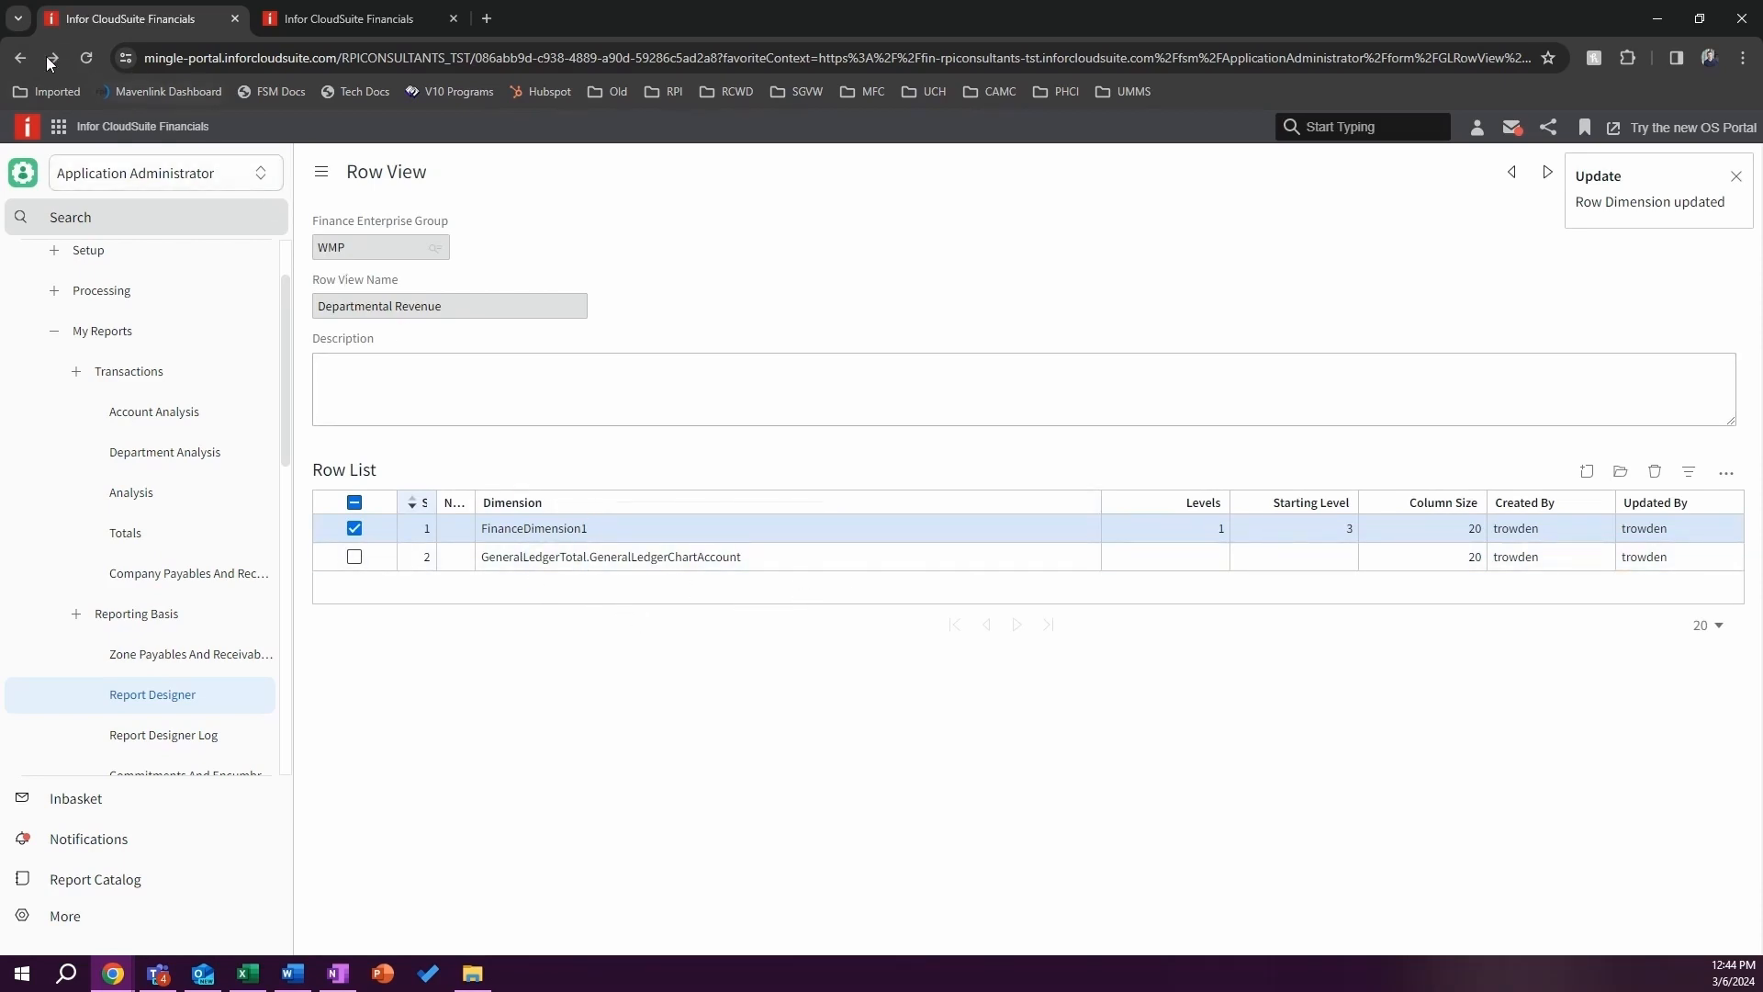
click(22, 57)
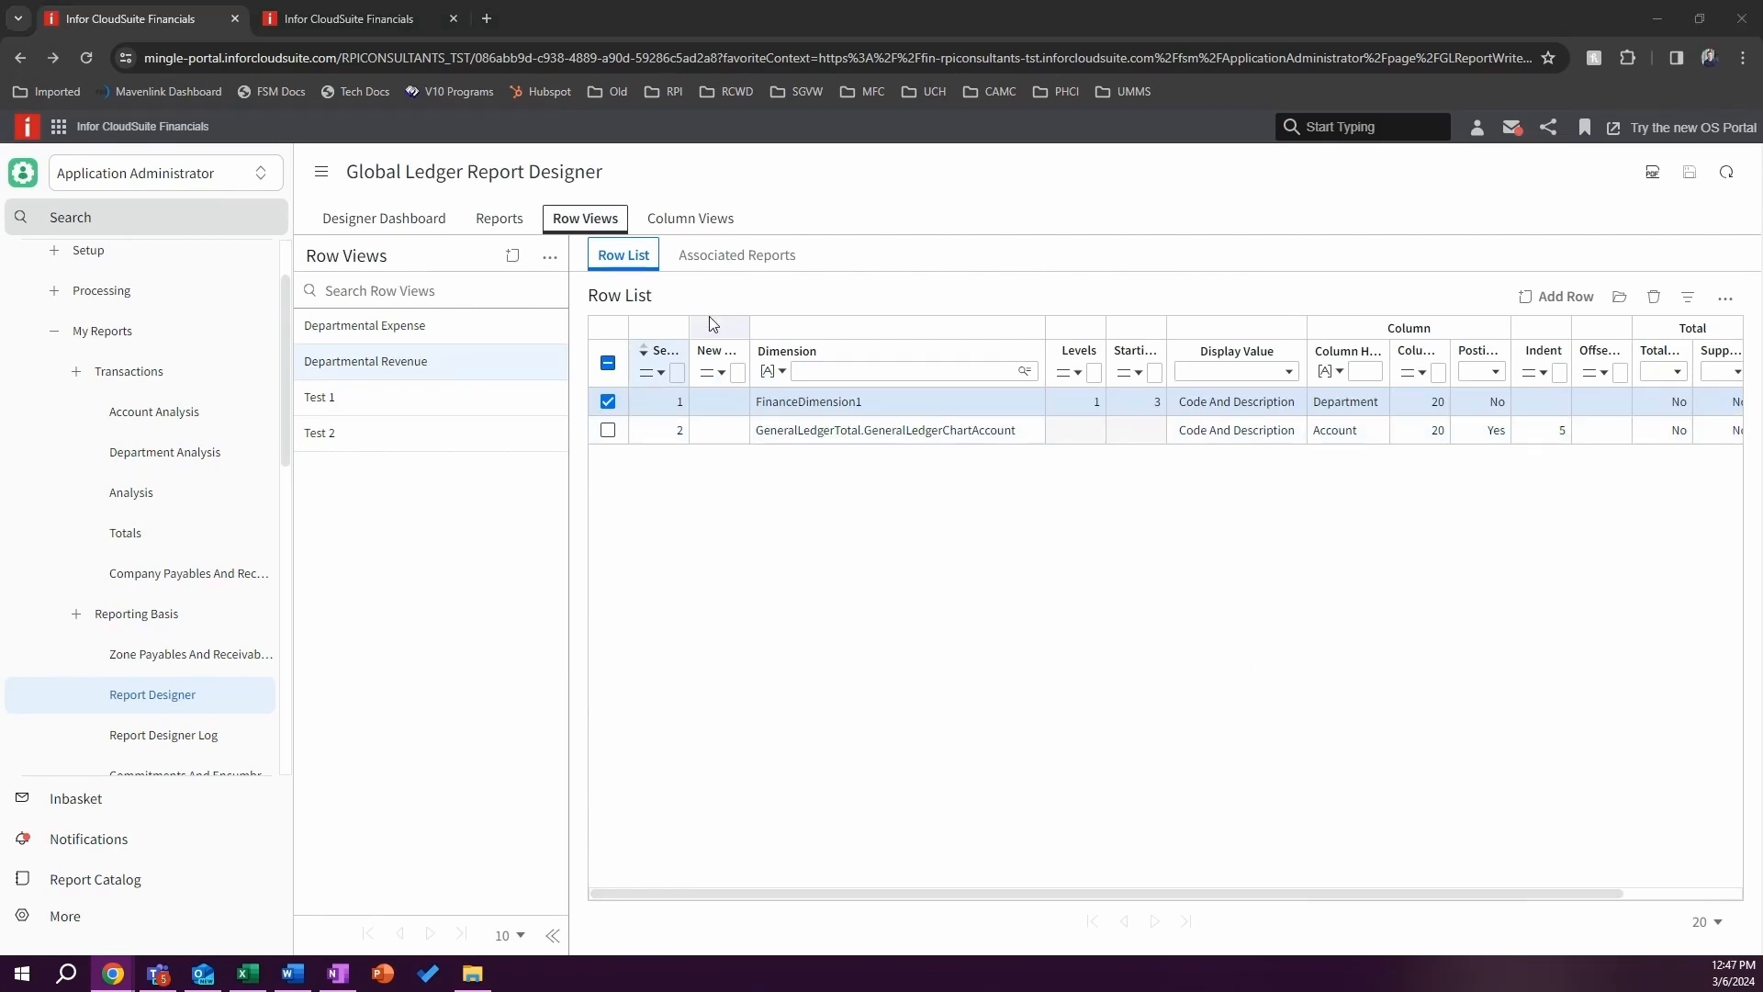
click(691, 219)
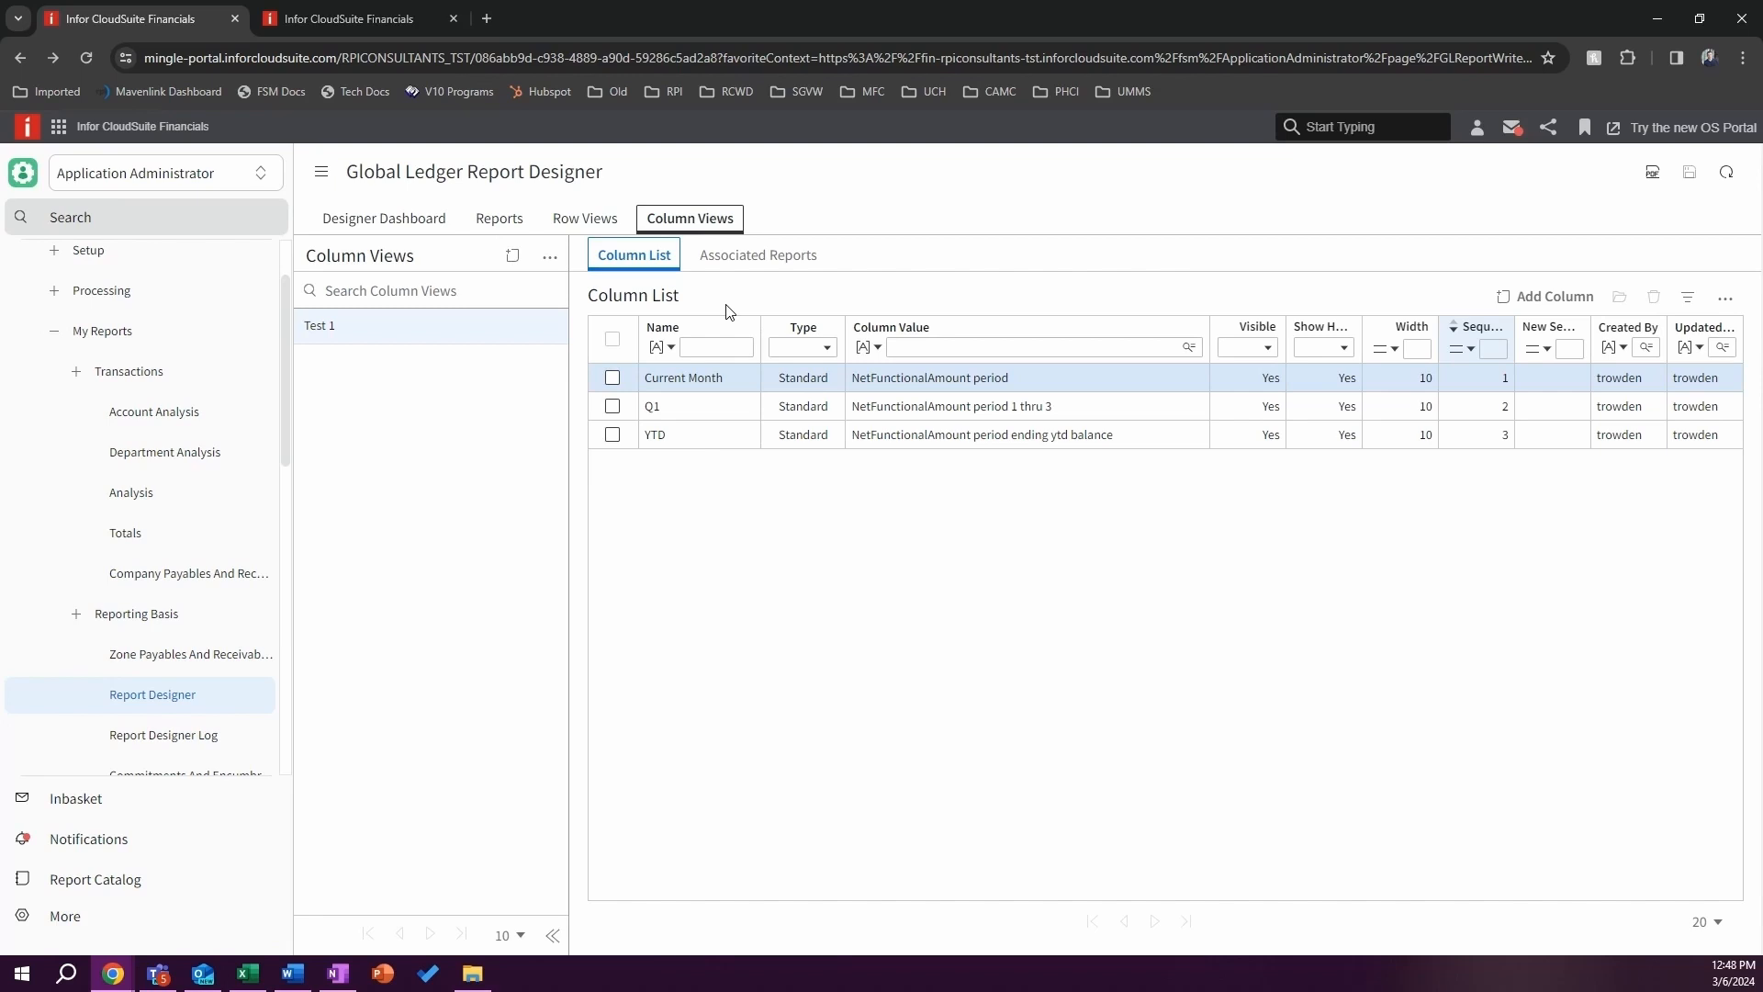
click(512, 255)
click(458, 302)
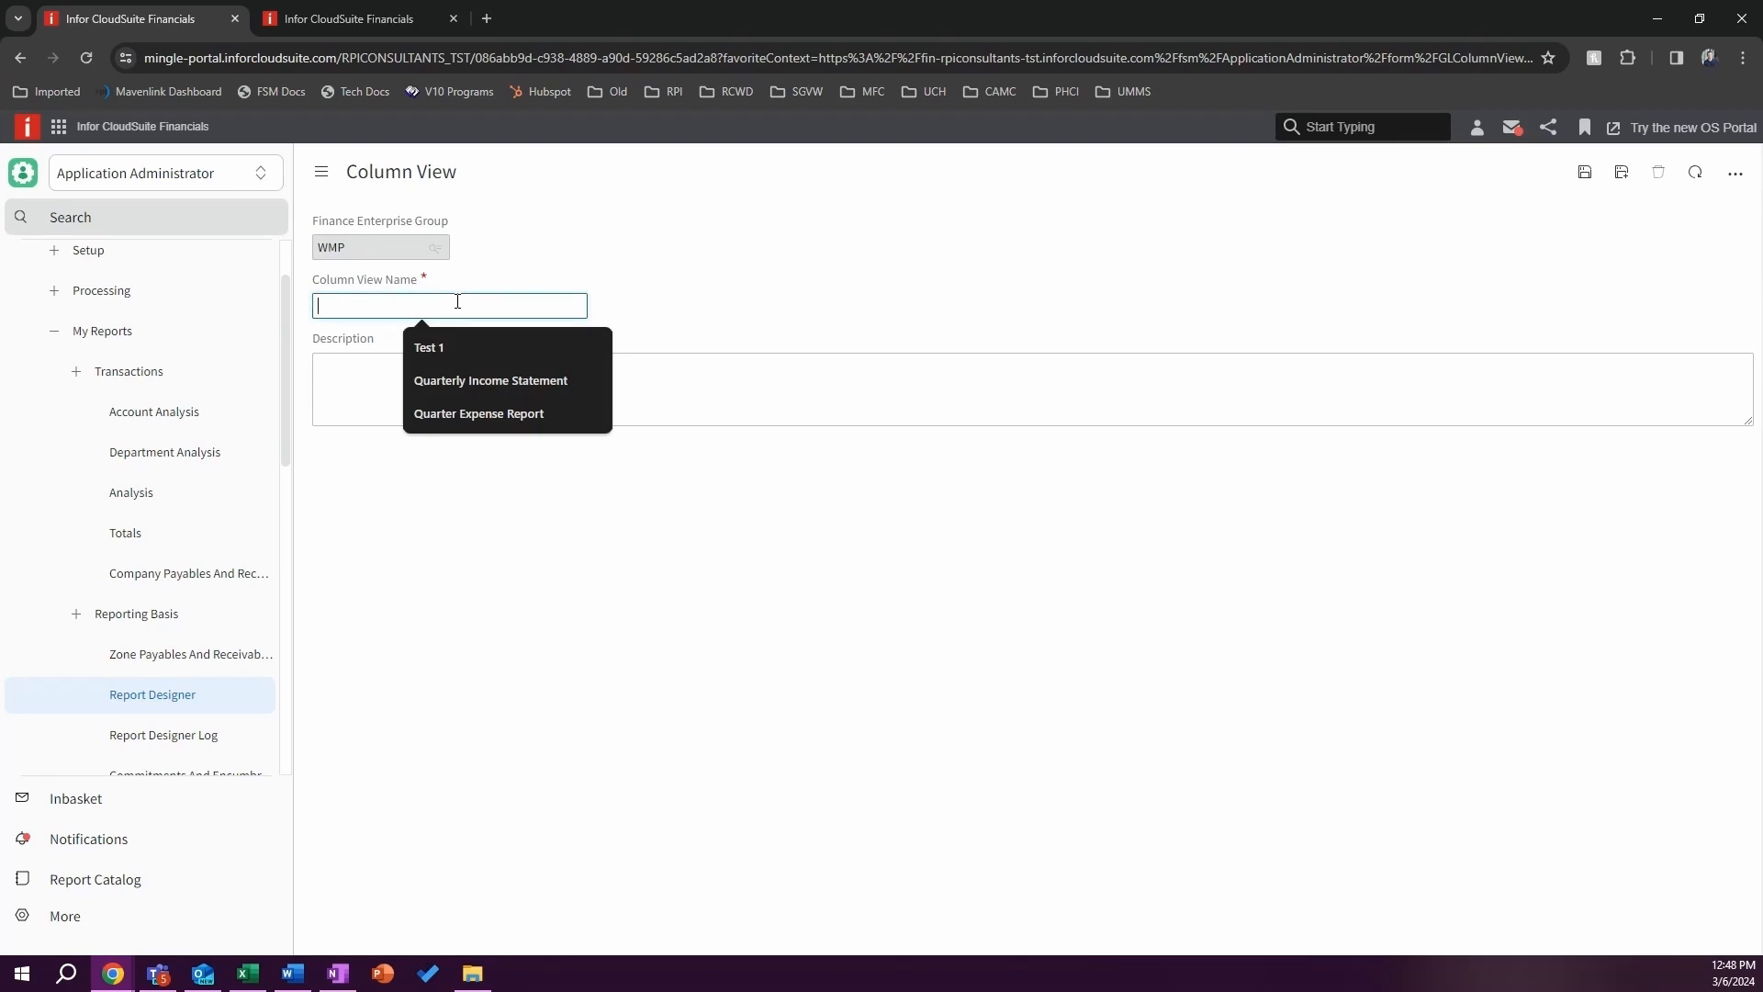
text(Departmental Income Statement)
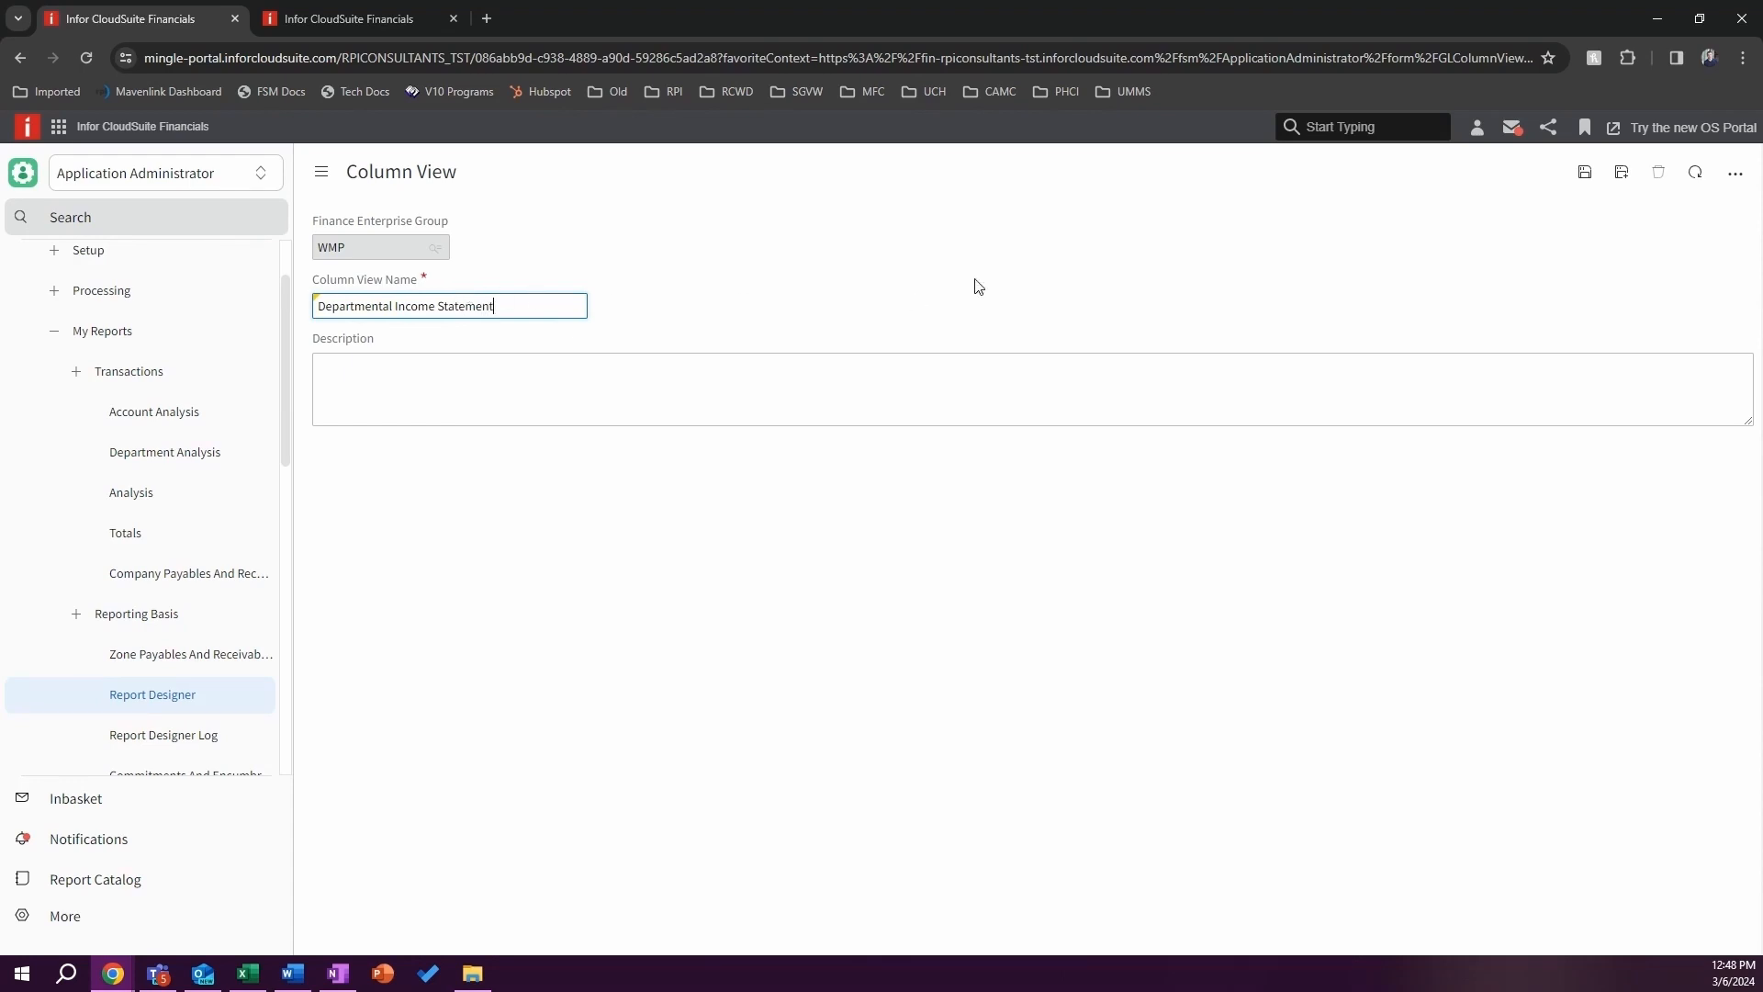
click(1587, 176)
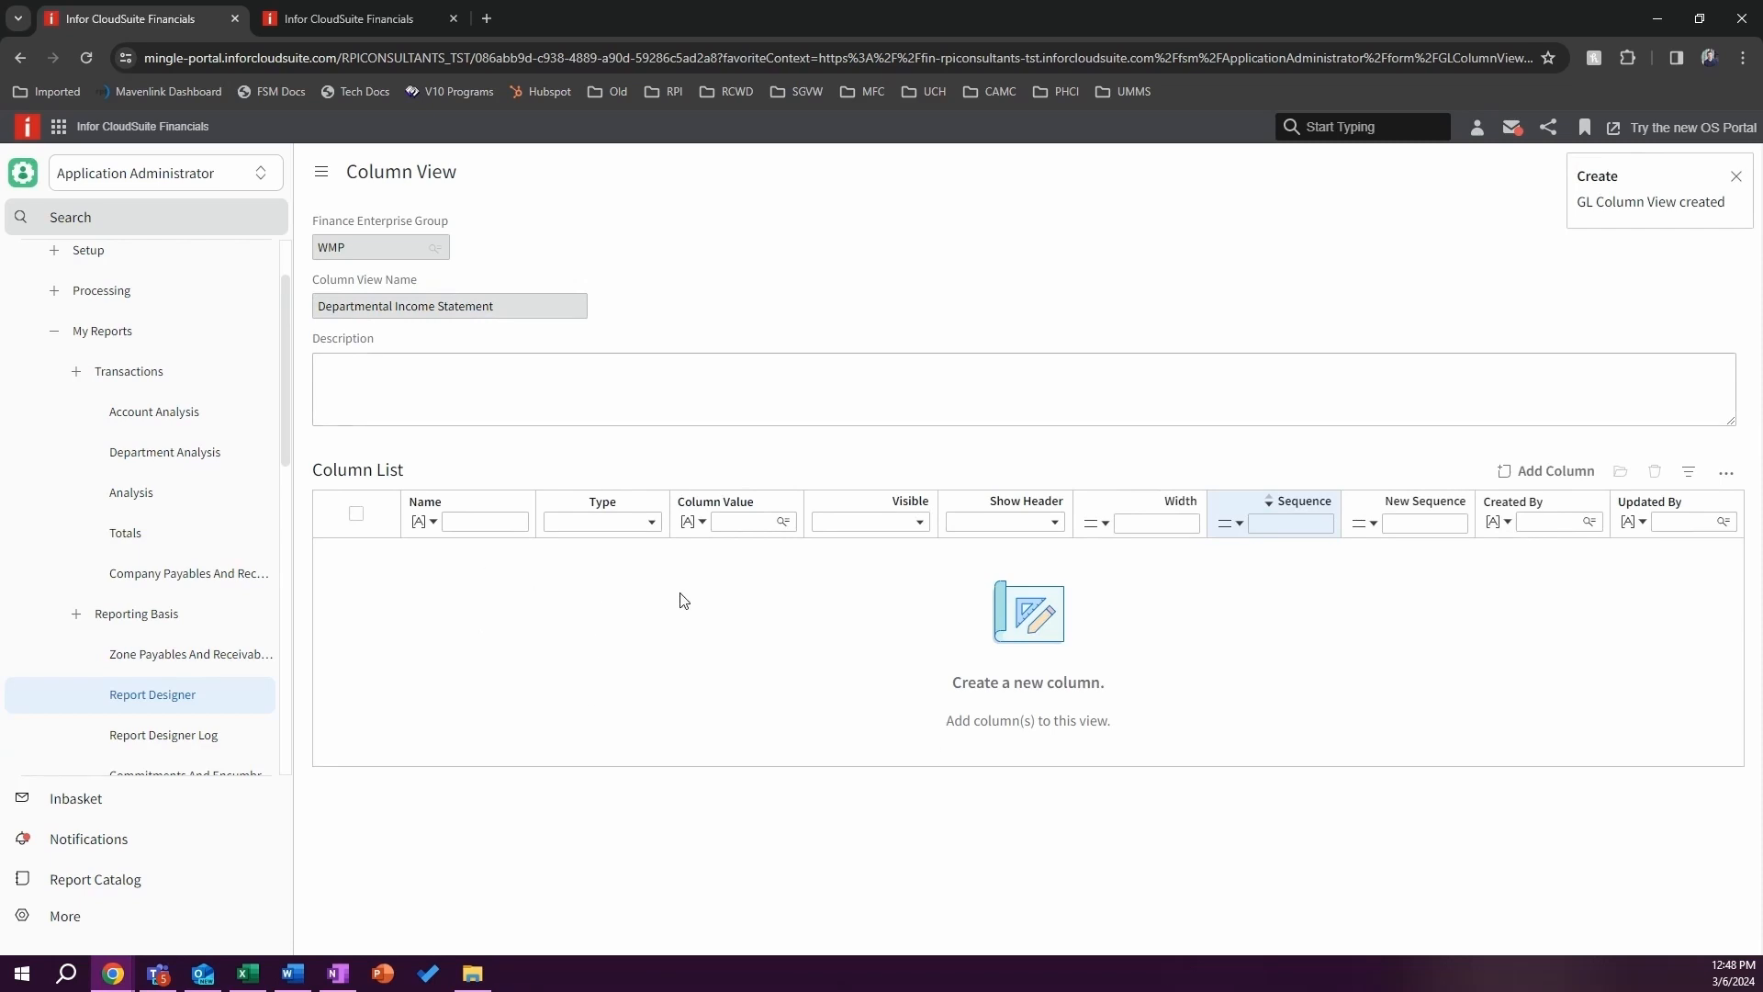
Step: Add a Standard column named Current Month to the Departmental Income Statement column view
click(1557, 470)
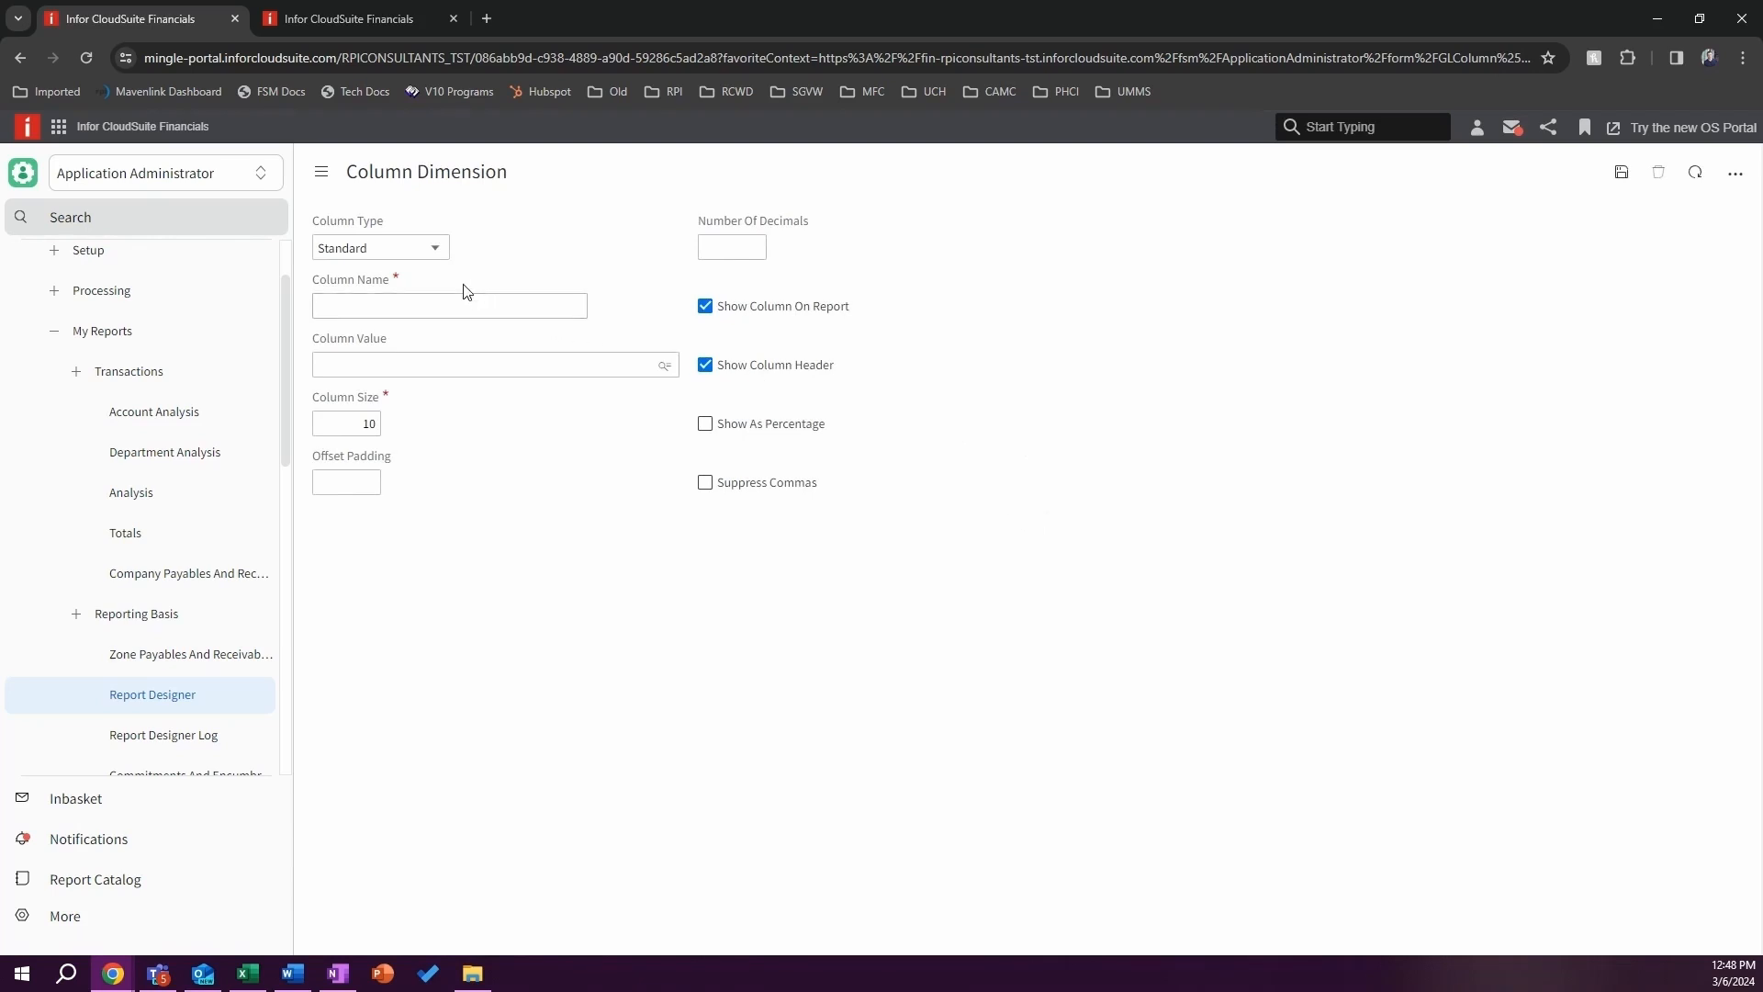
click(420, 249)
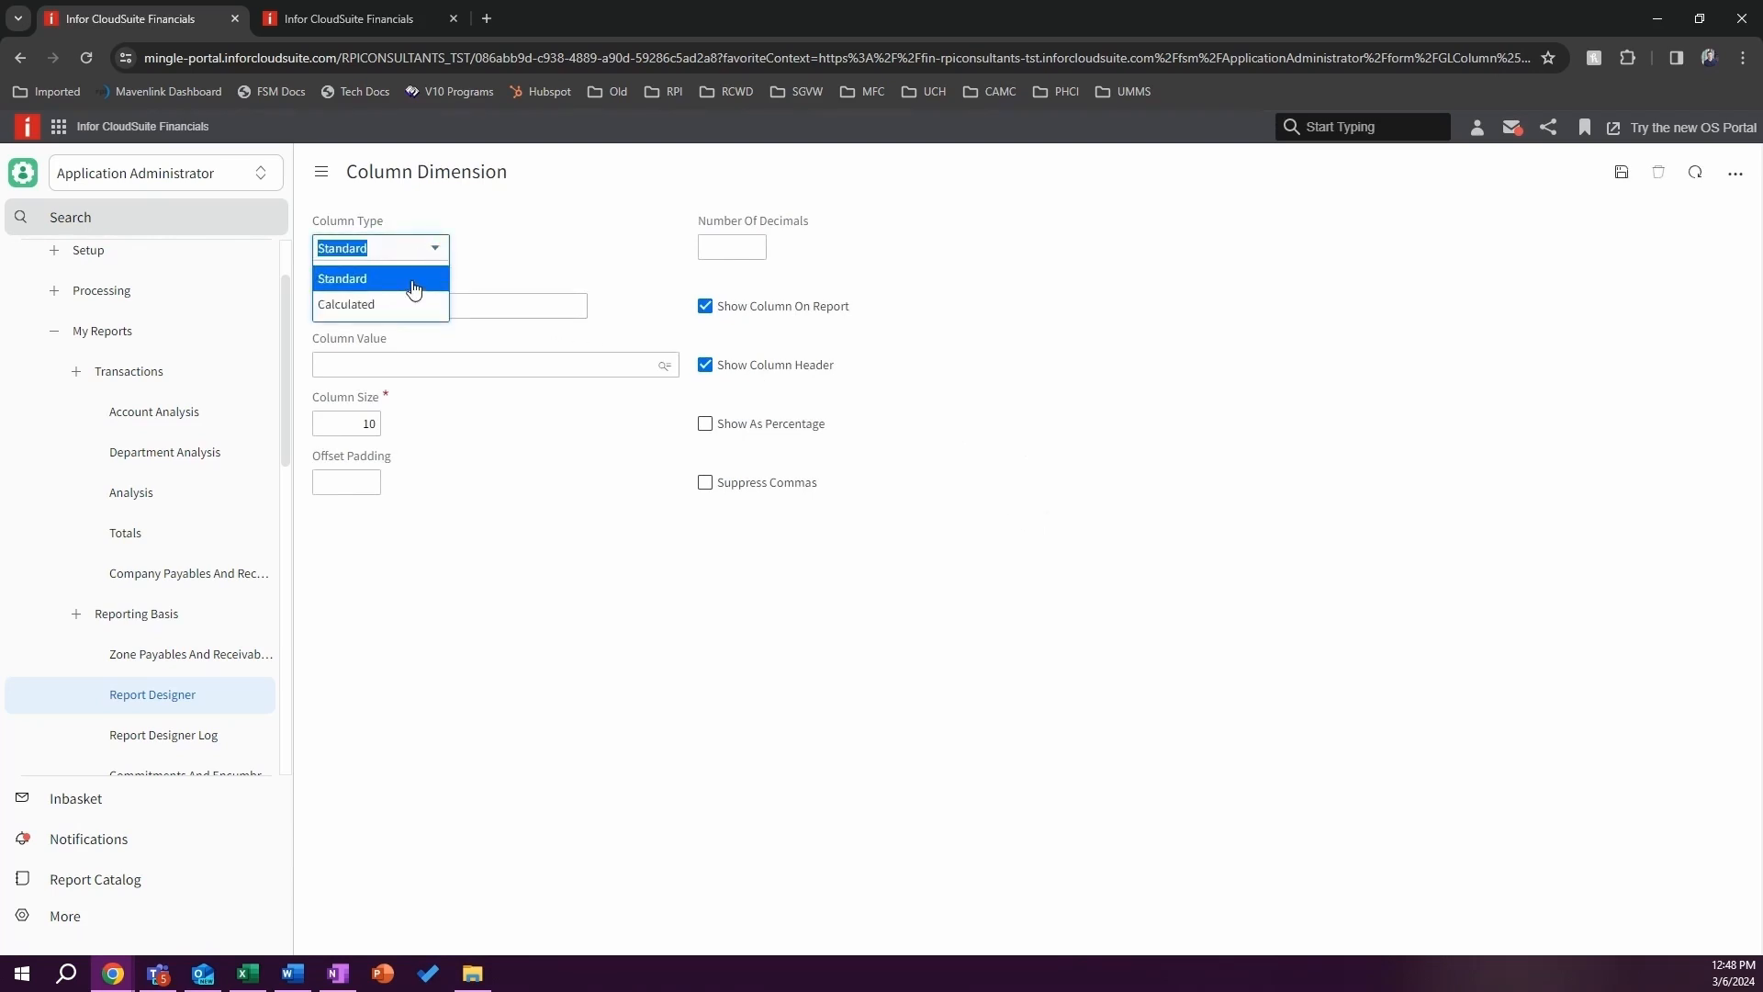
click(409, 281)
click(464, 305)
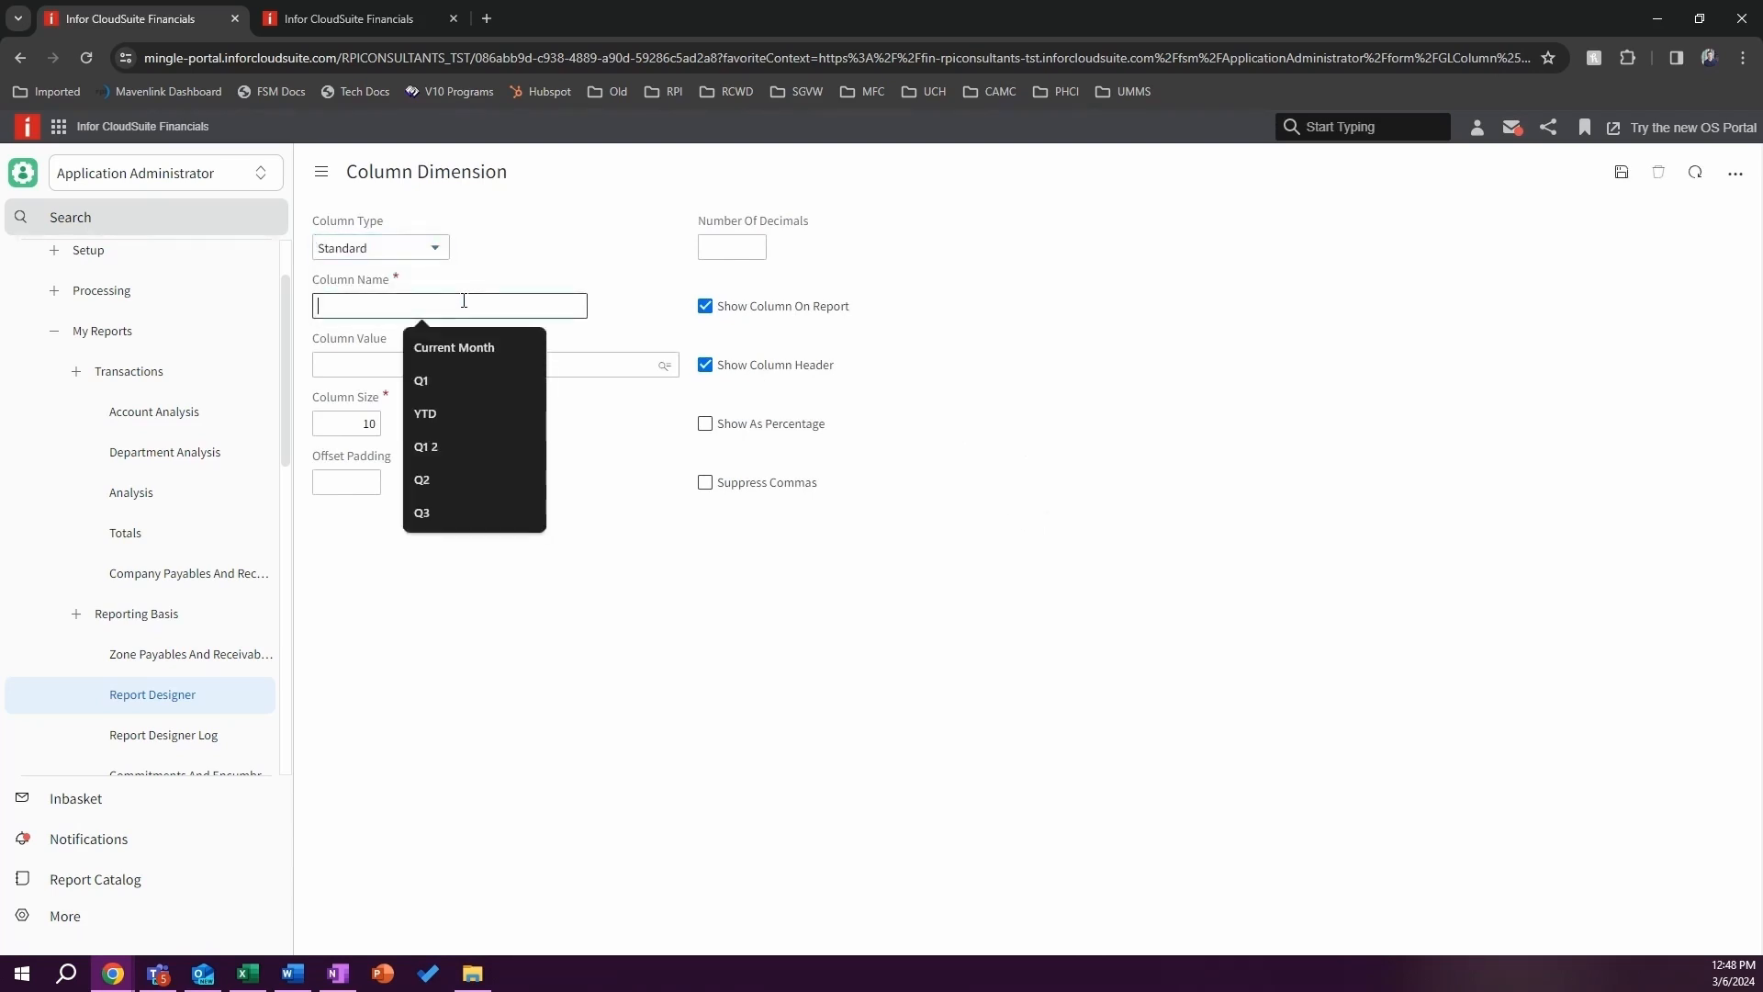
click(470, 346)
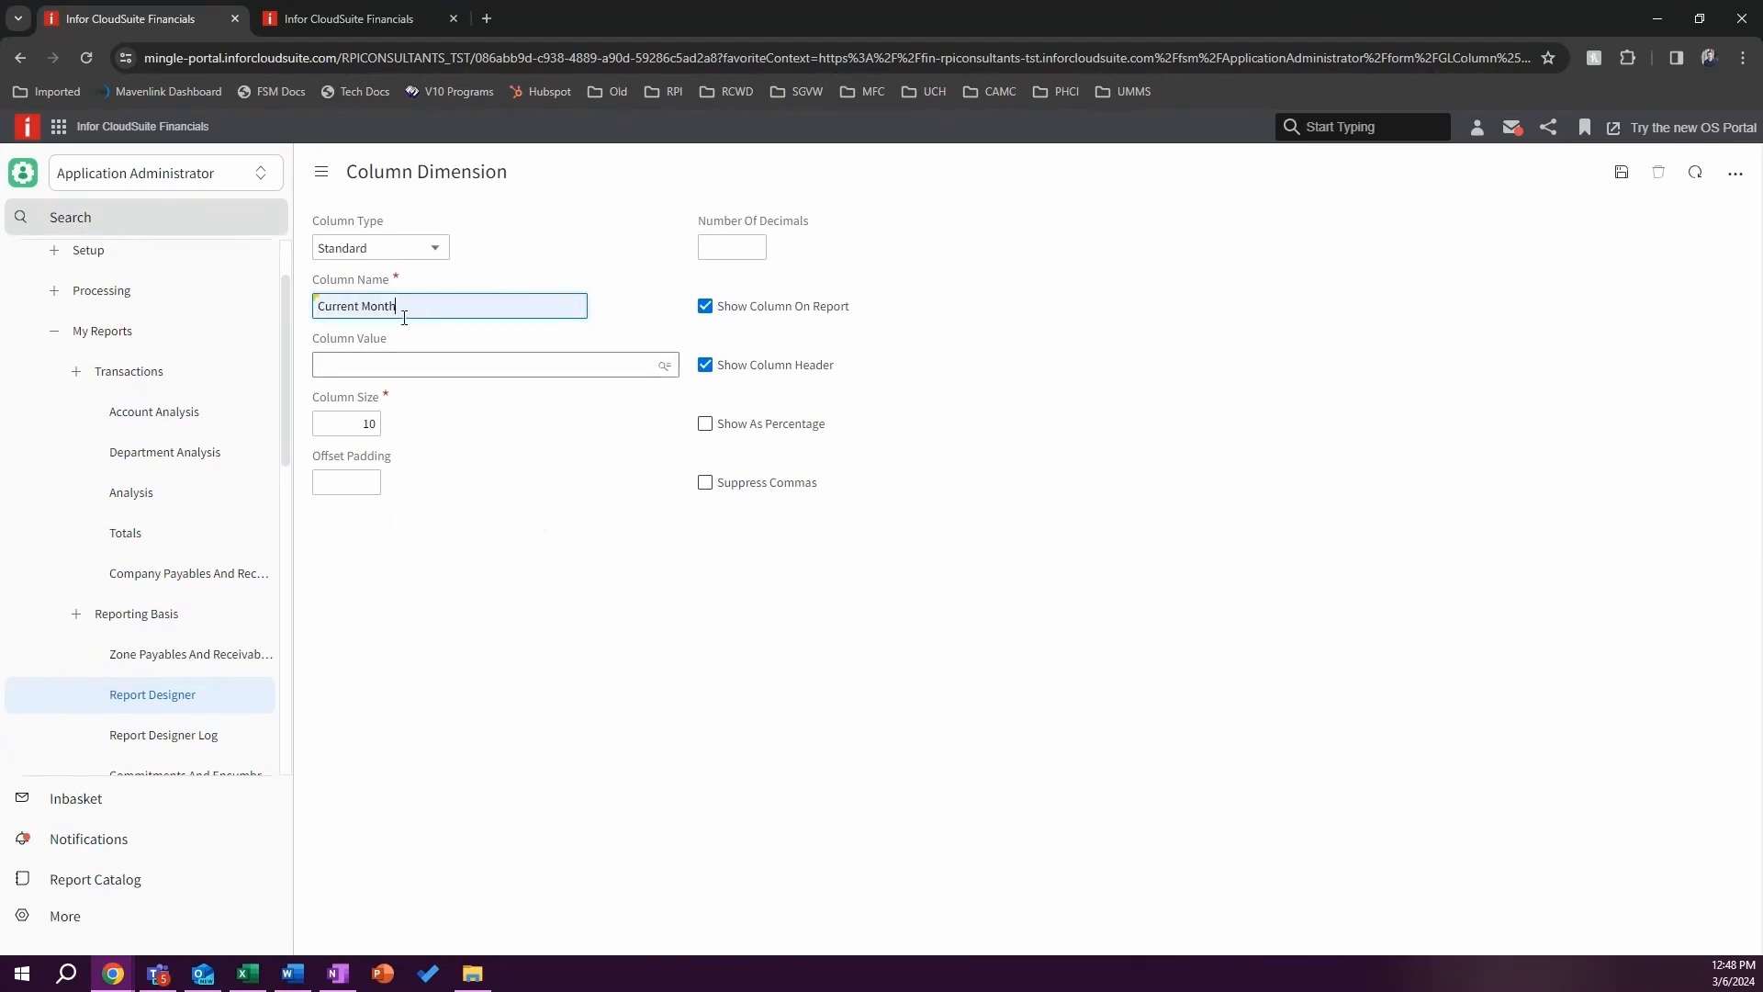
Step: Set the Current Month column's value to the NetFunctionalAmount measure and save the column
click(663, 366)
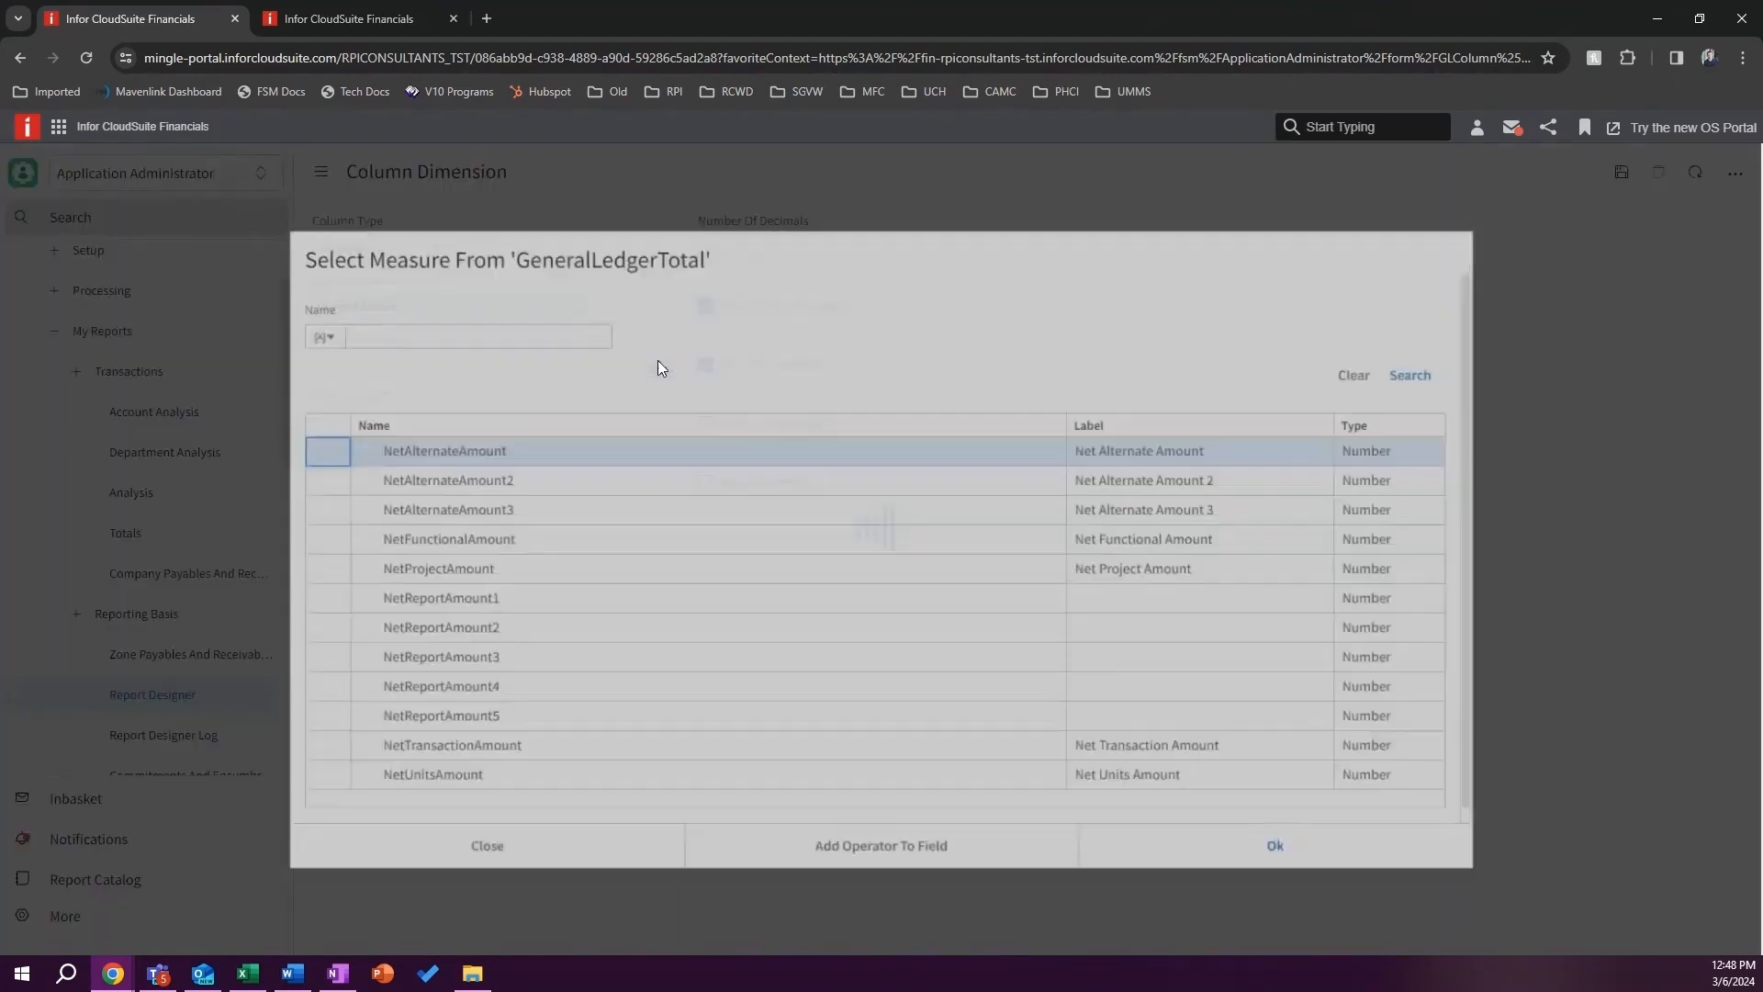
click(509, 548)
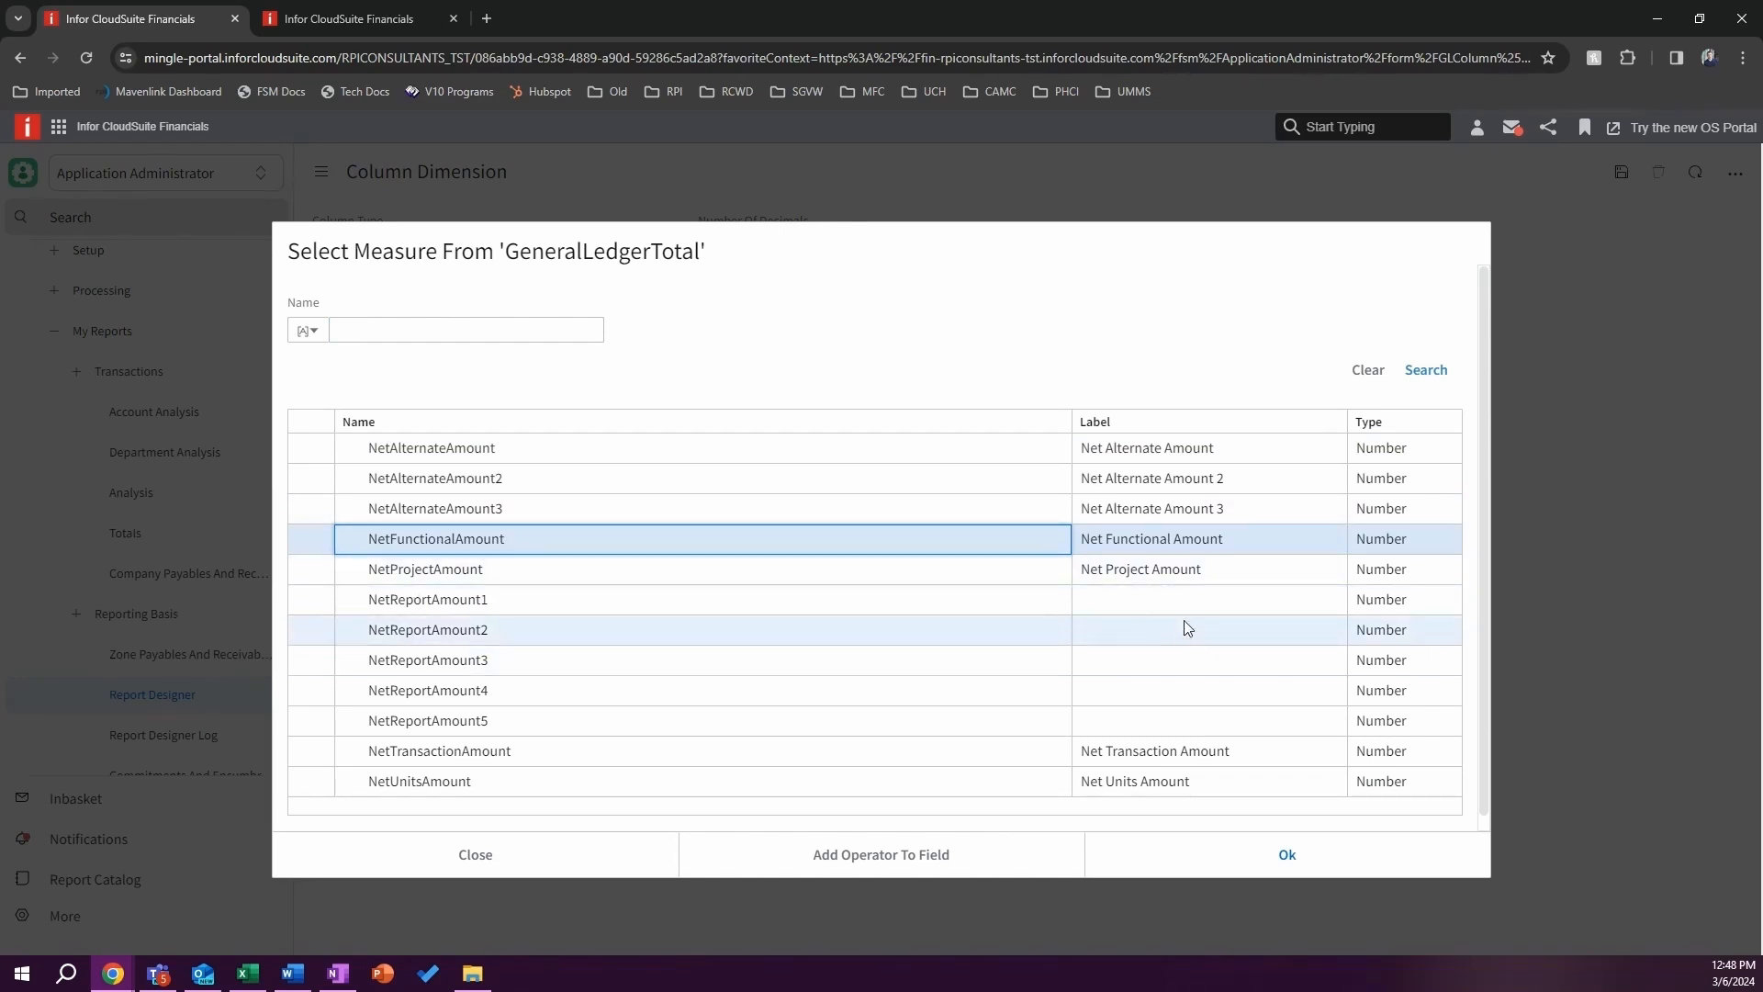
click(1288, 856)
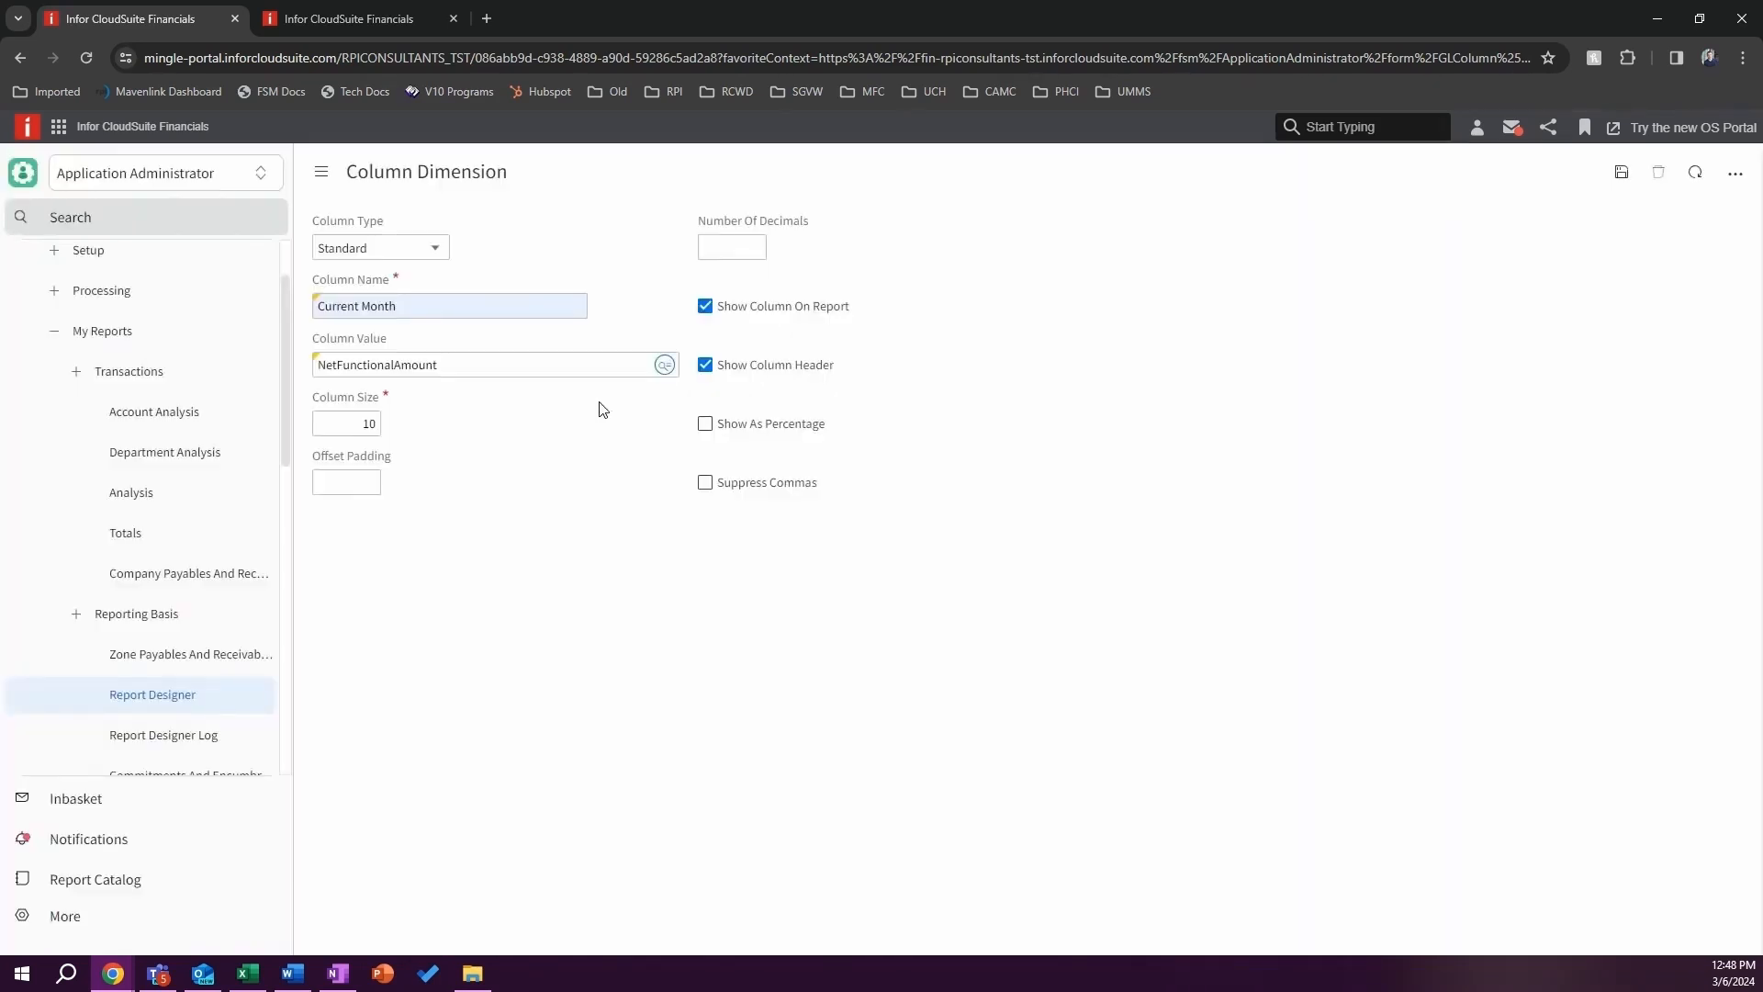
click(349, 424)
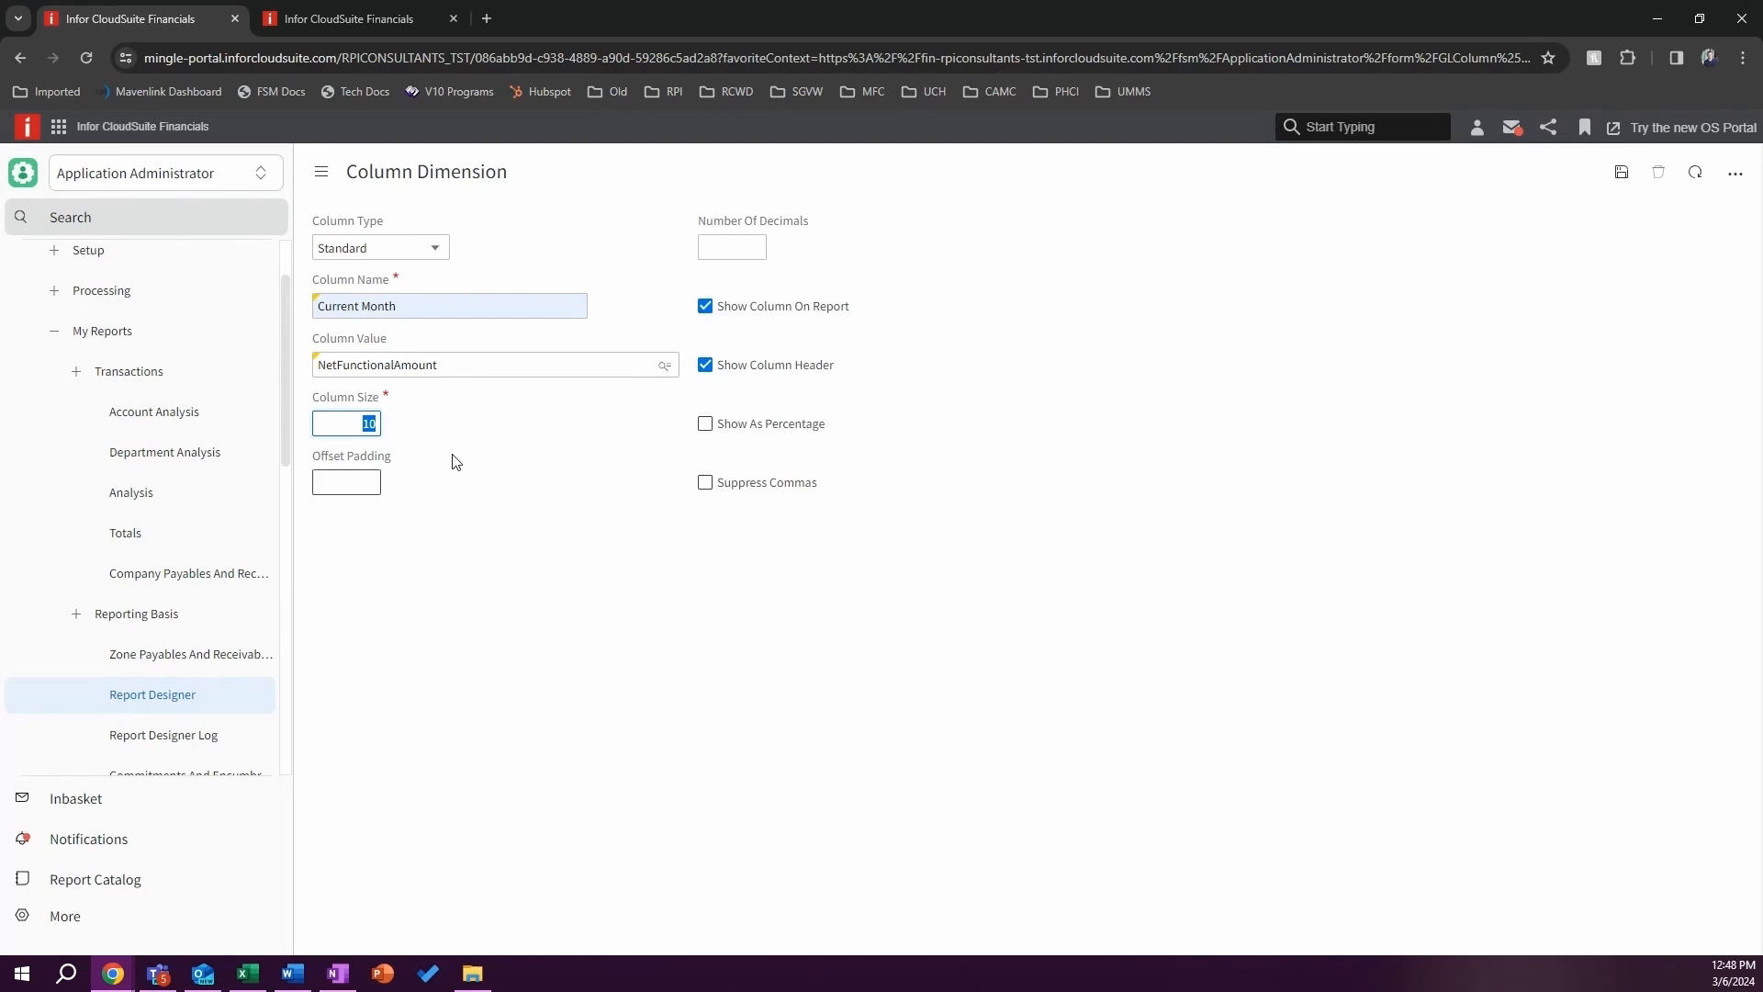
click(455, 494)
click(1621, 173)
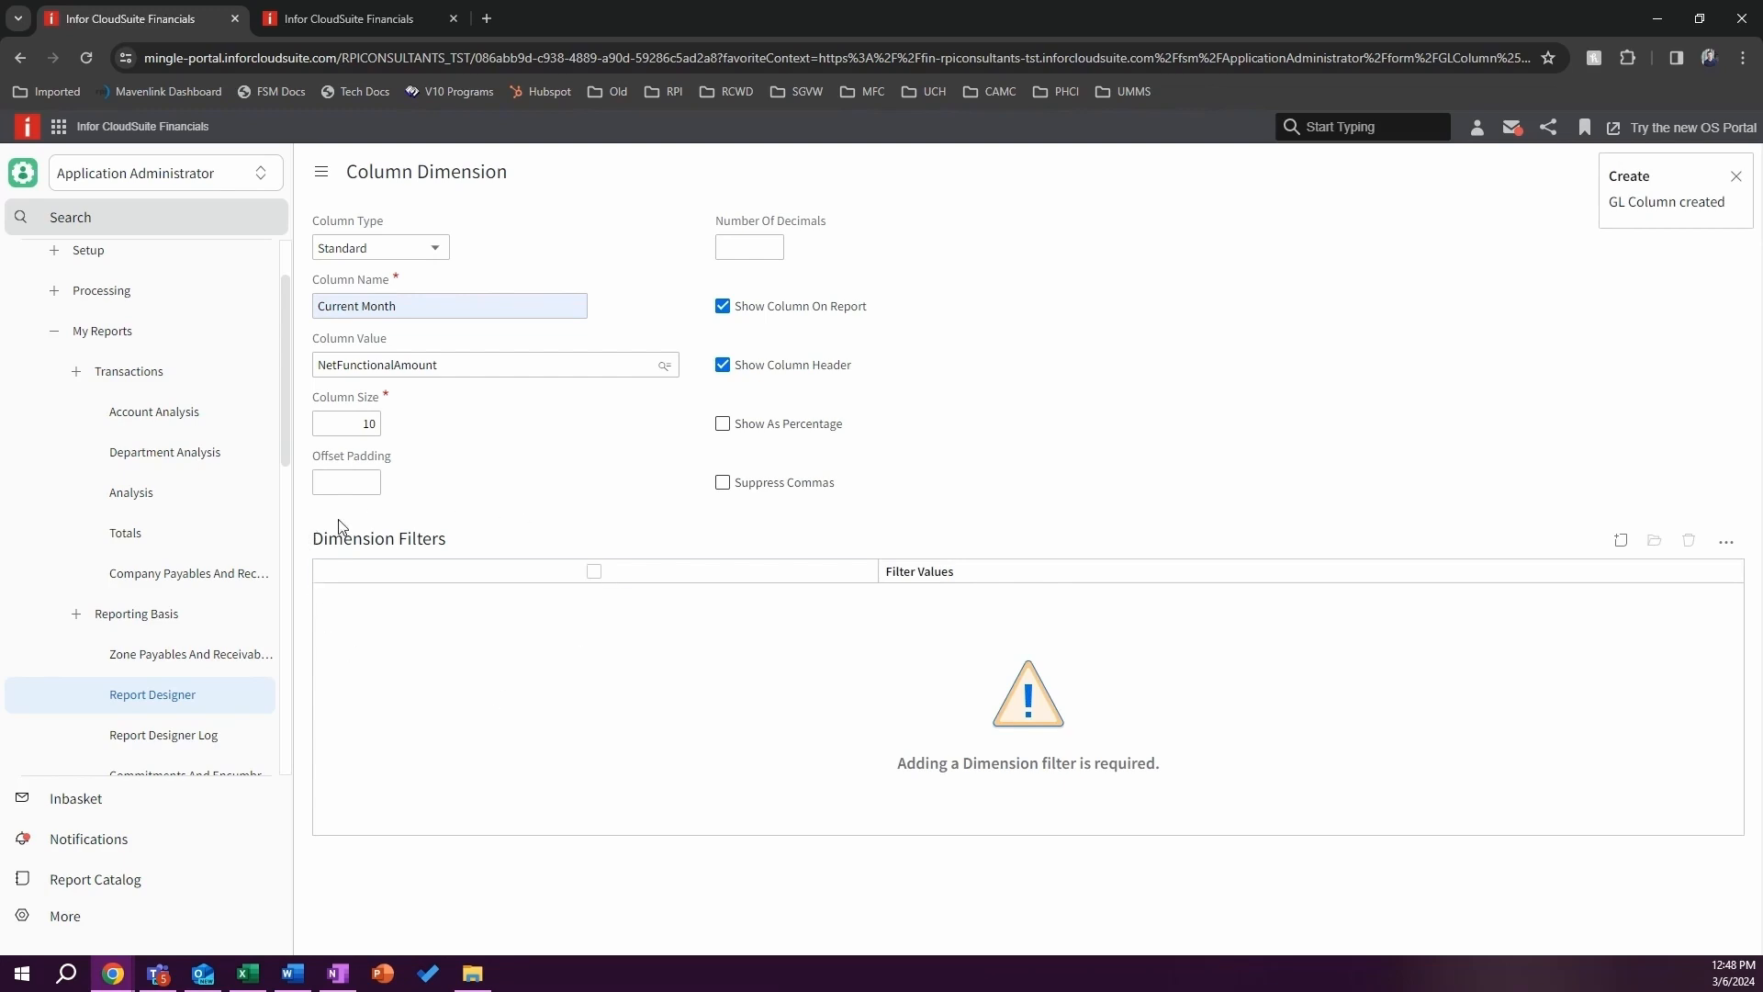
Step: Create a Scenario filter dimension for the Current Month column and save it
click(1621, 540)
click(664, 365)
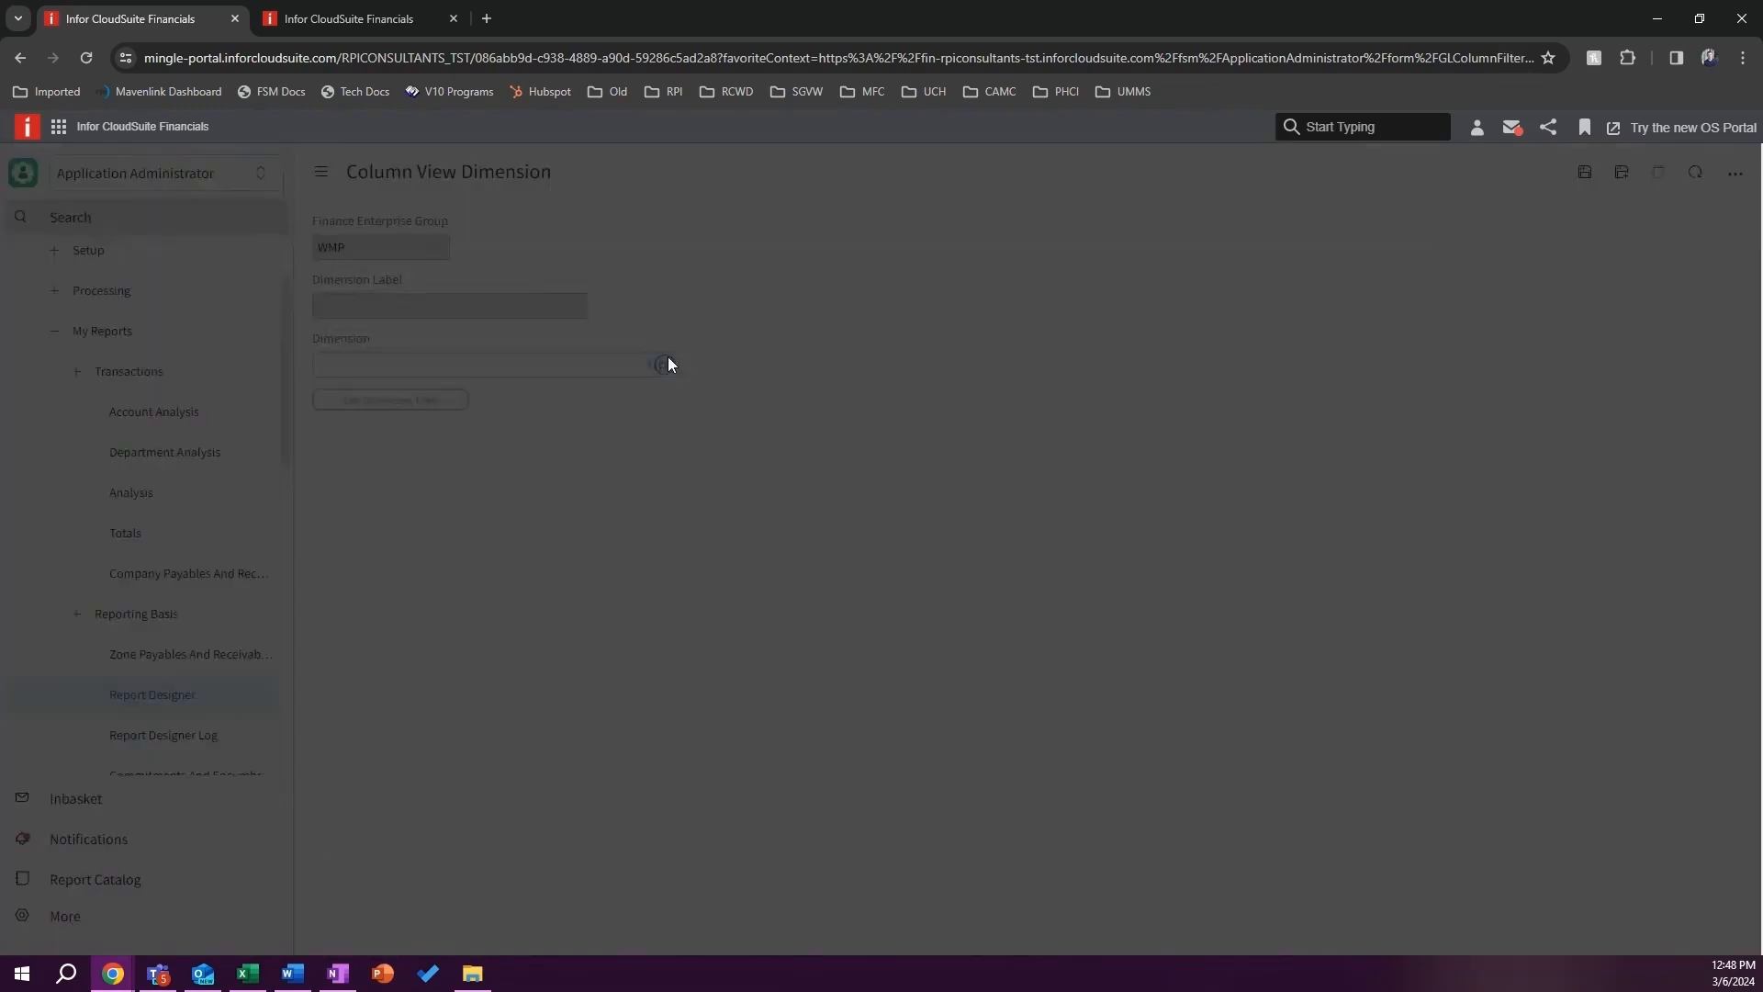
click(459, 481)
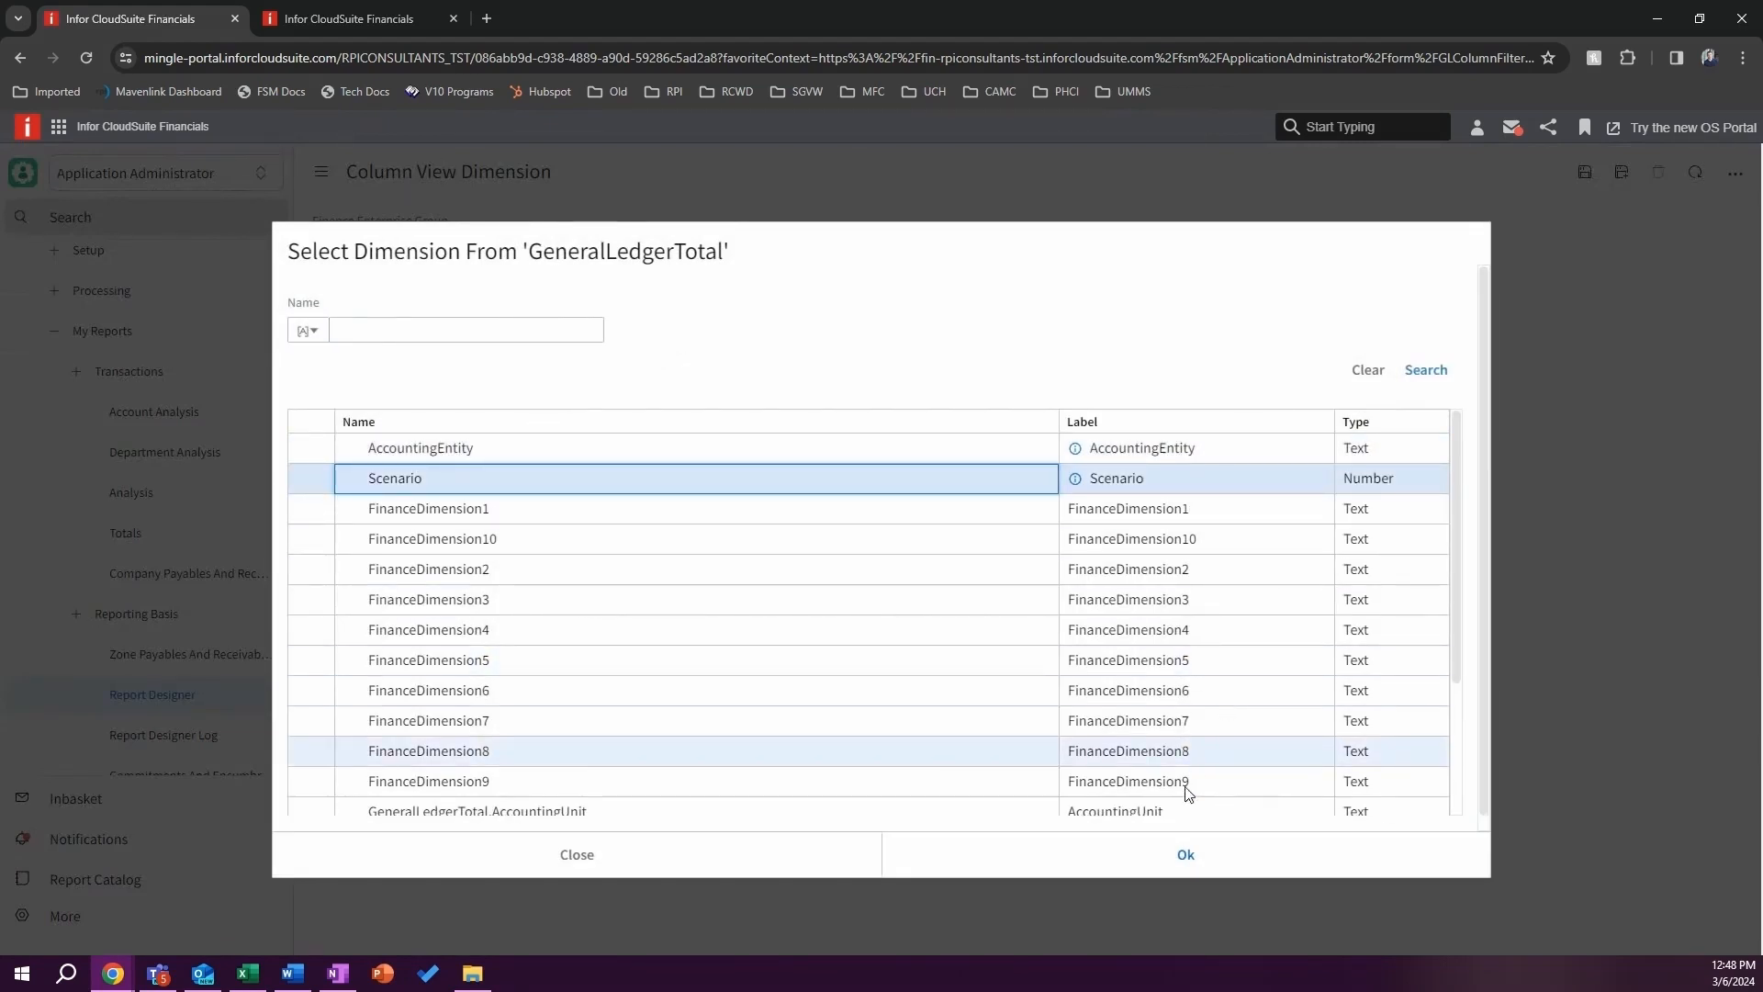
click(1185, 857)
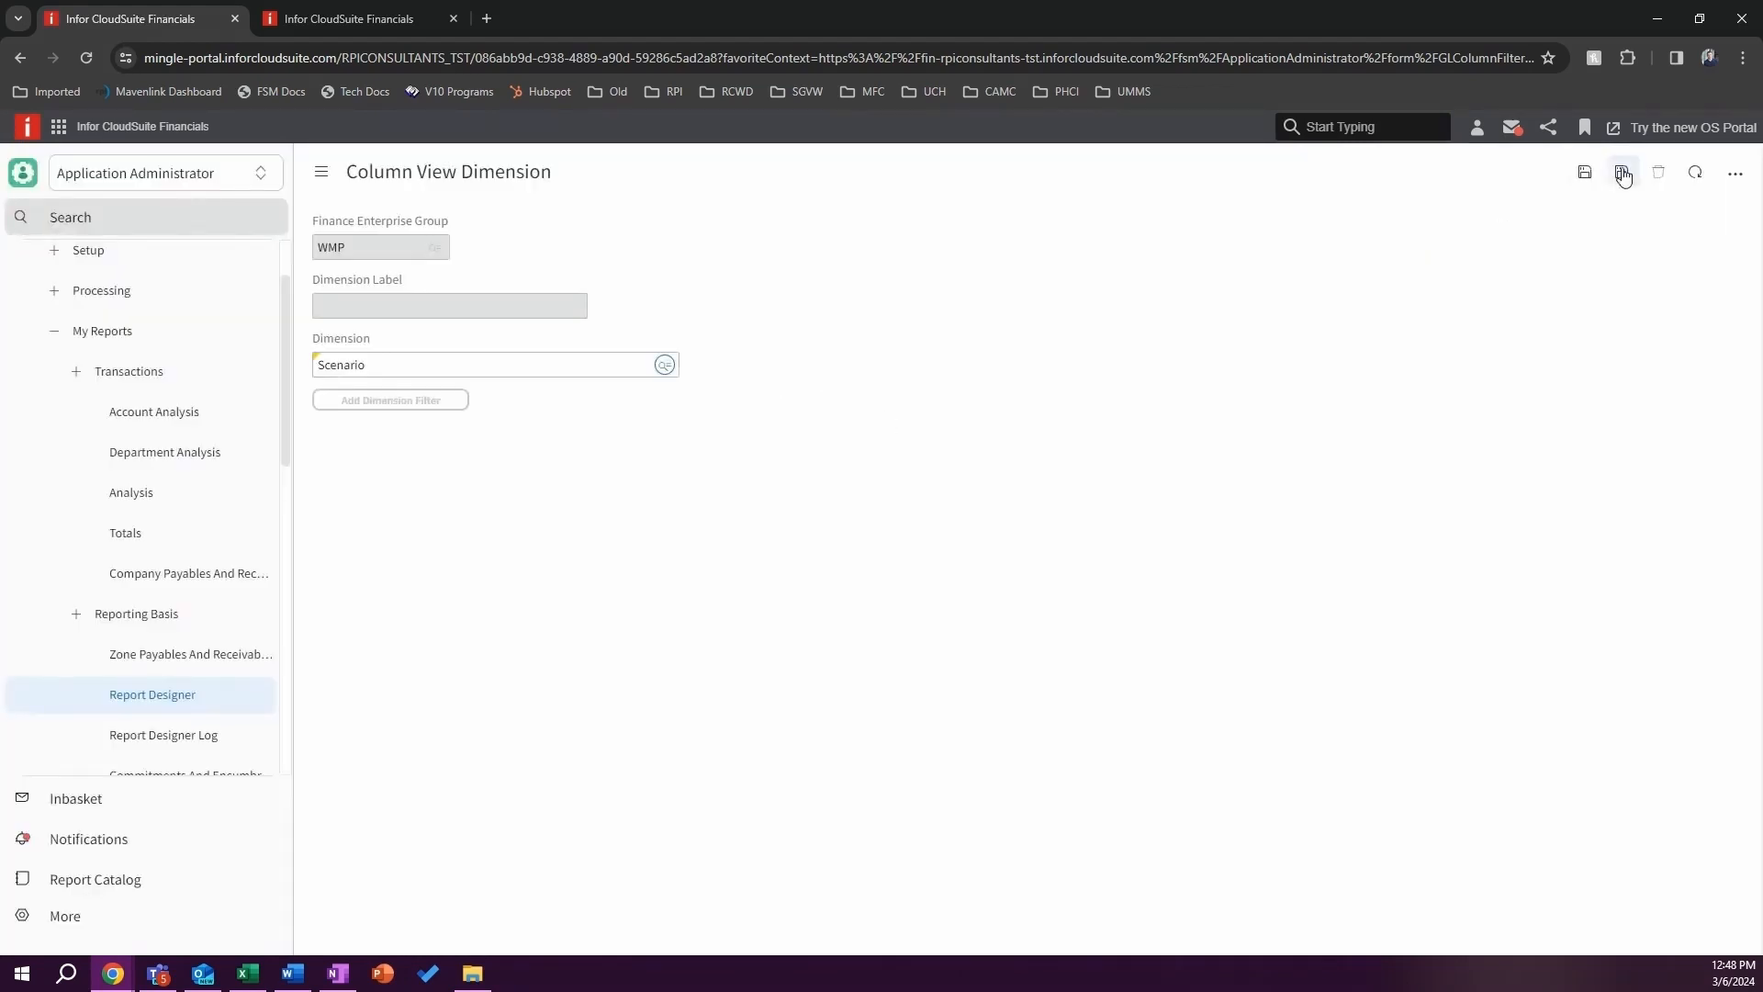
click(1579, 180)
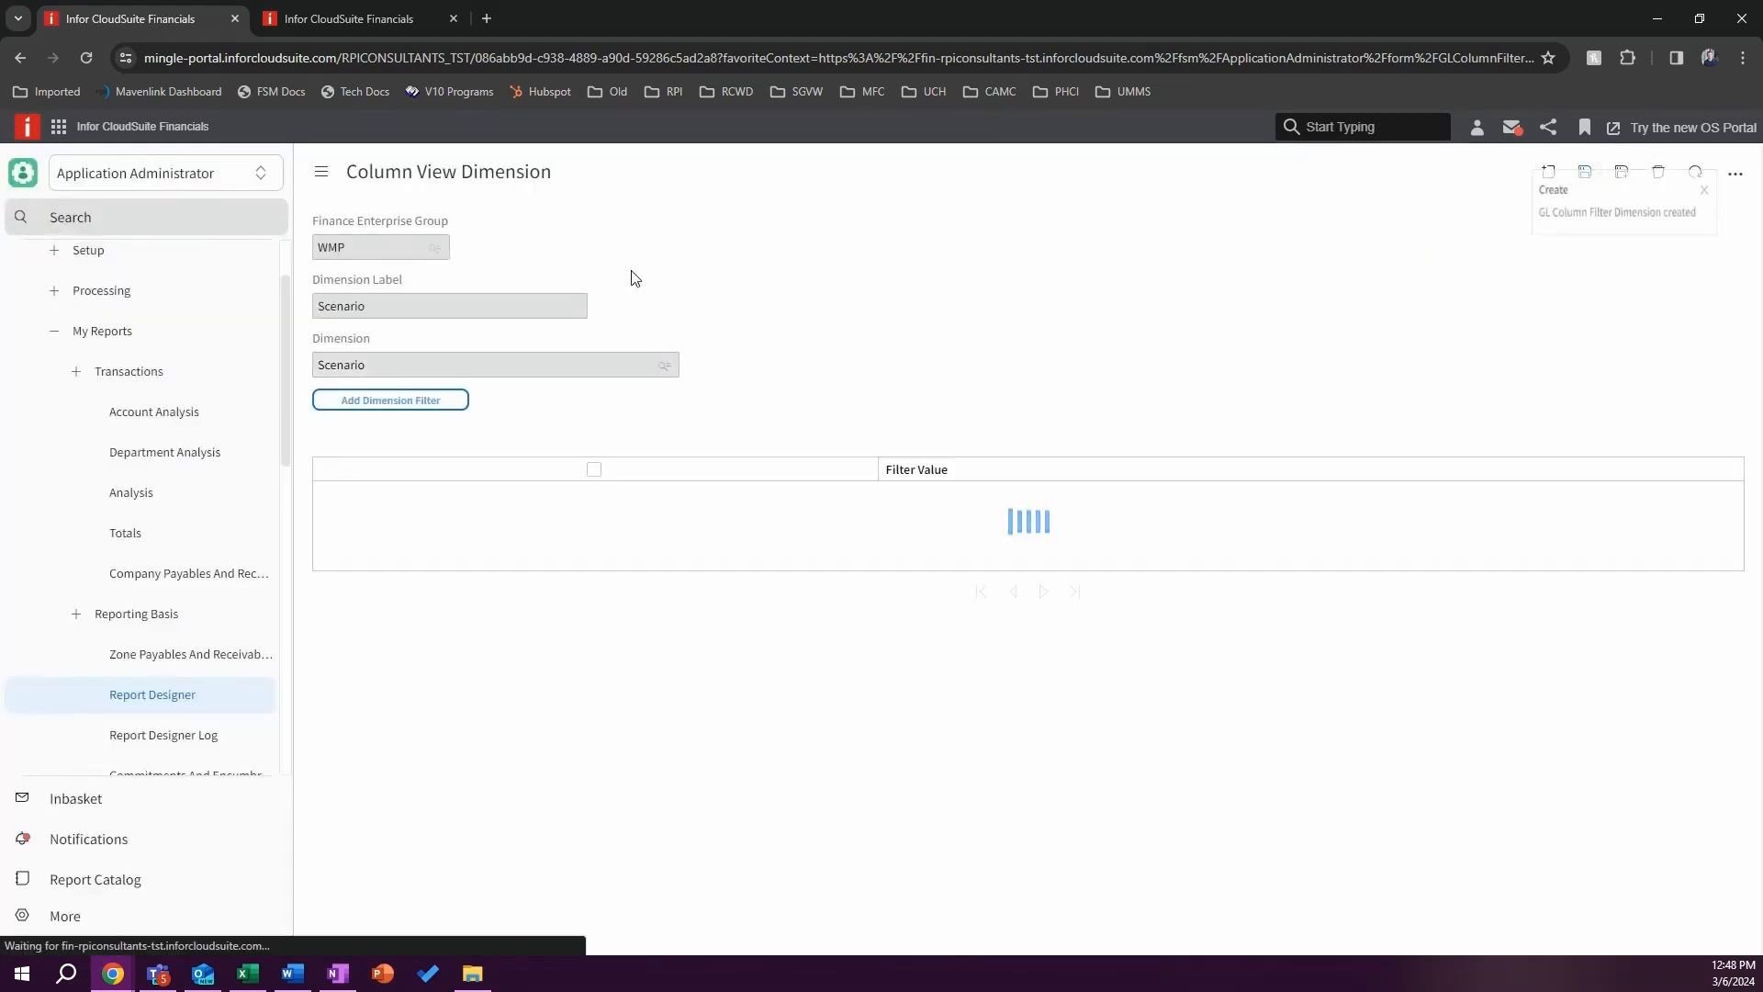
Step: Add a dimension filter for scenario 2, Actuals, and return to the Departmental Income Statement column view
click(445, 404)
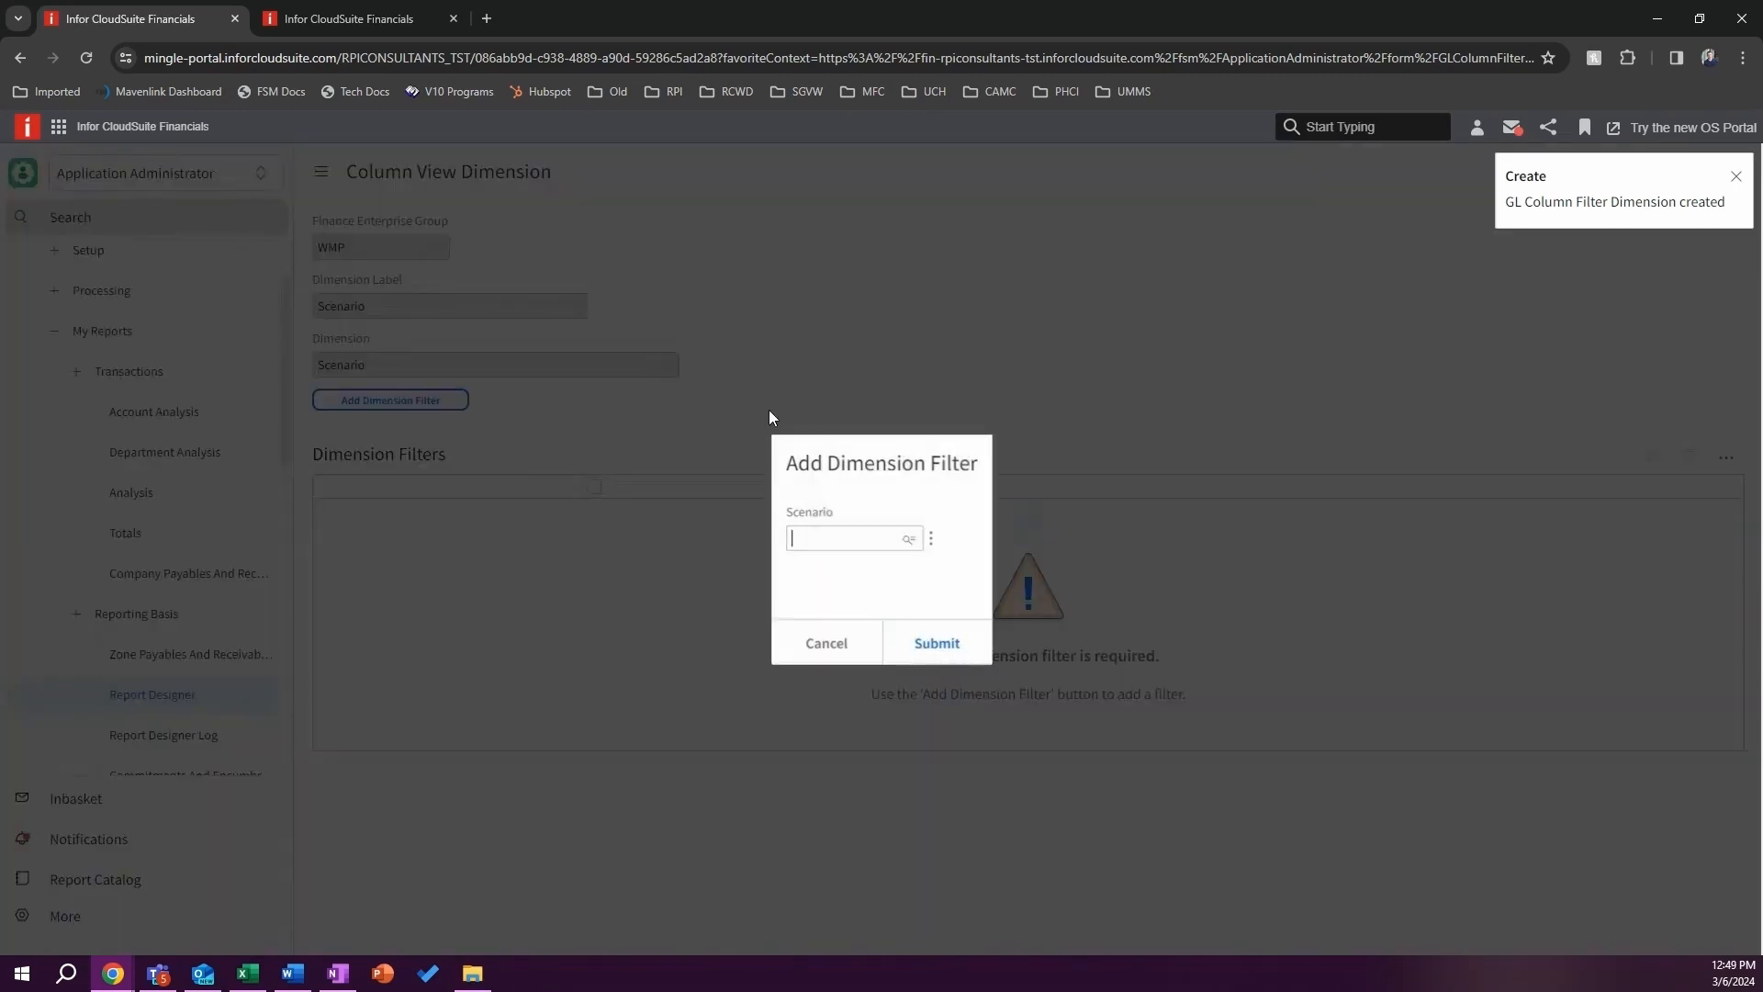
click(908, 538)
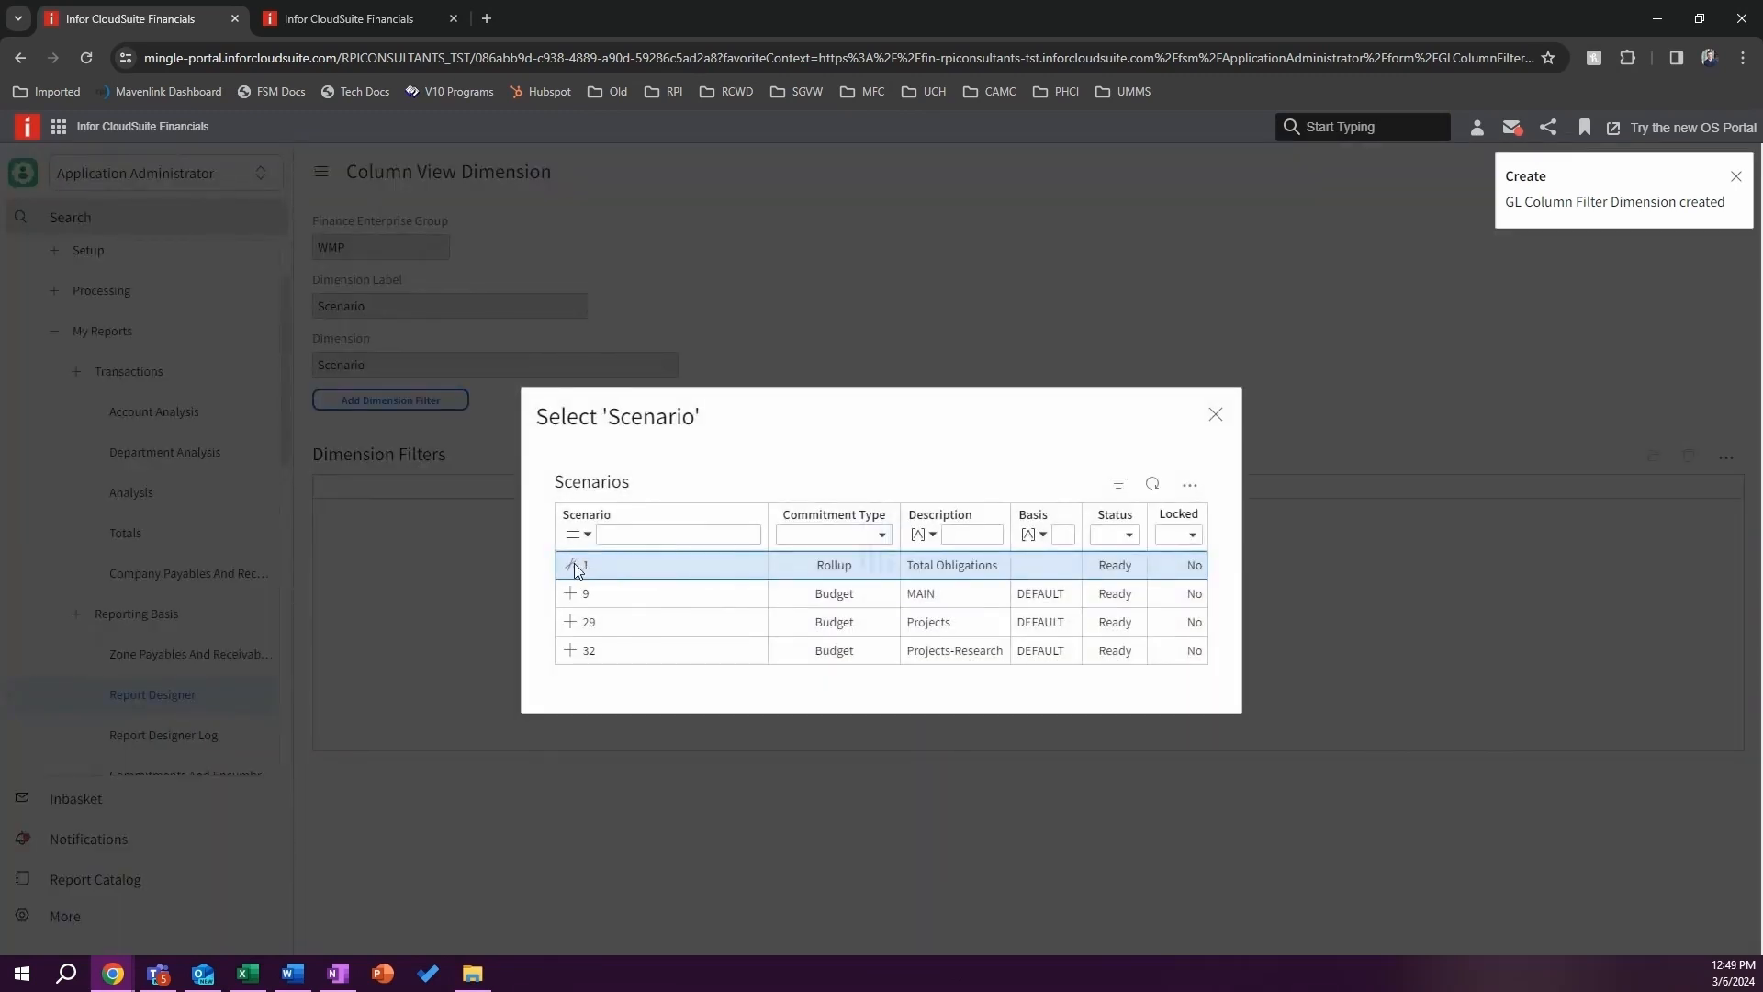
click(571, 564)
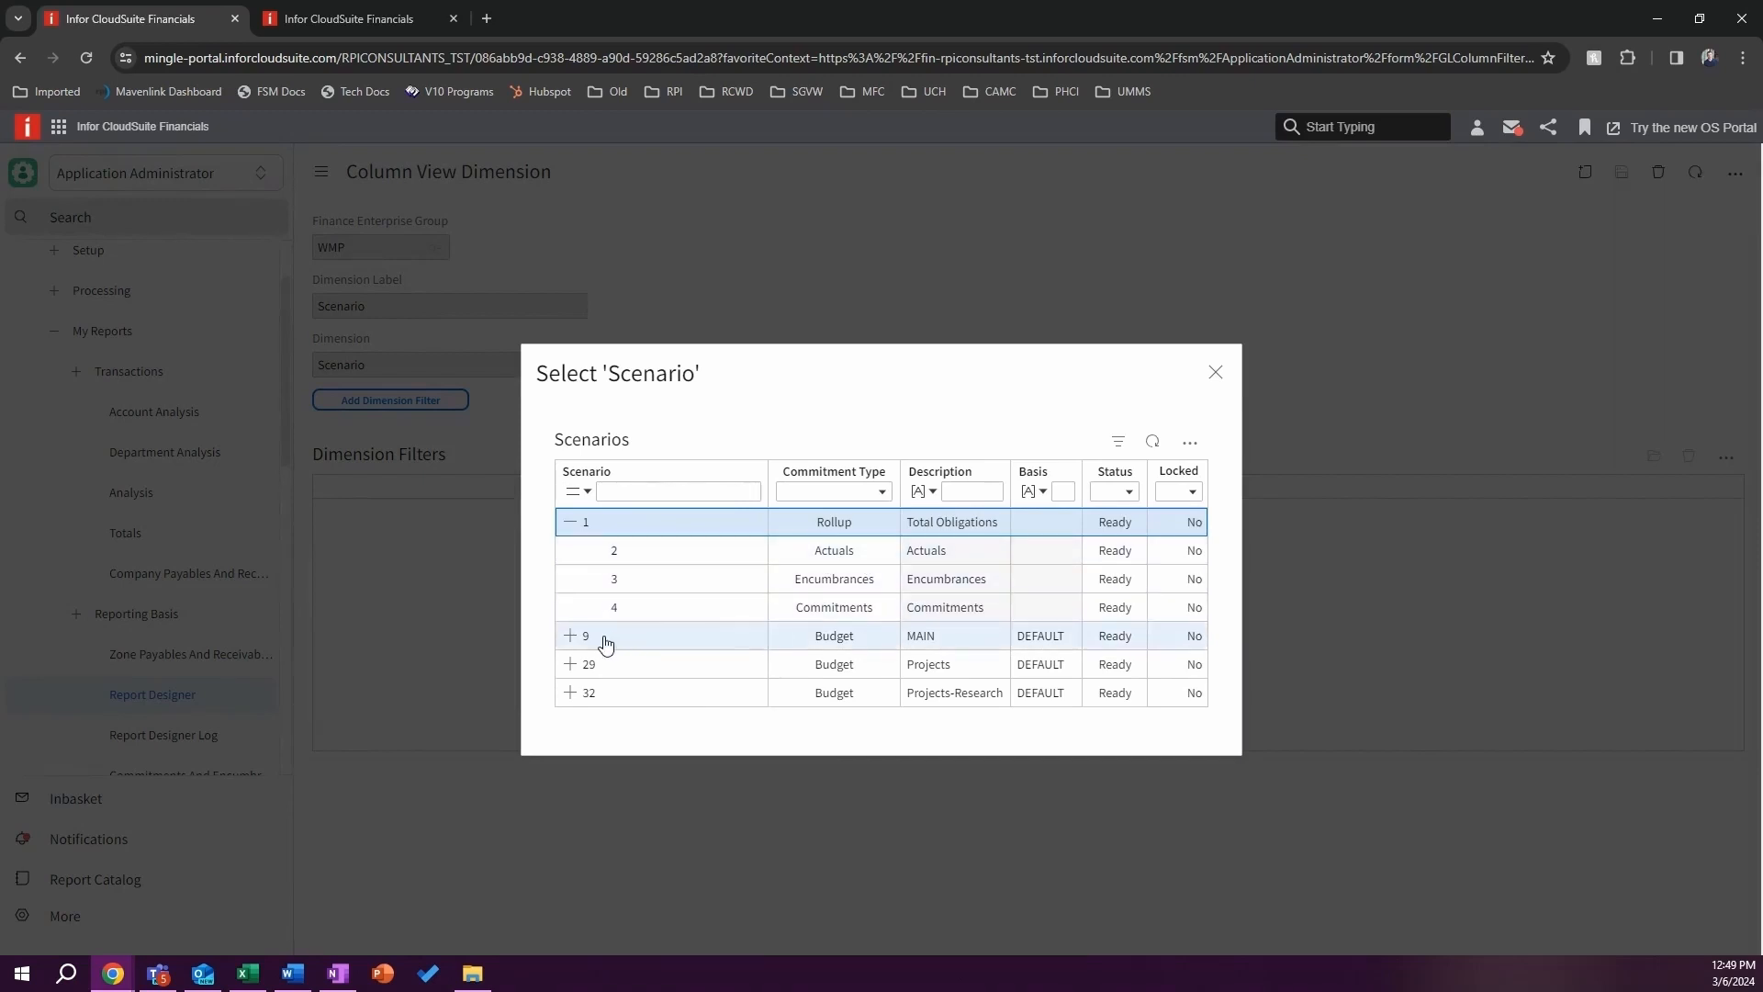
click(570, 636)
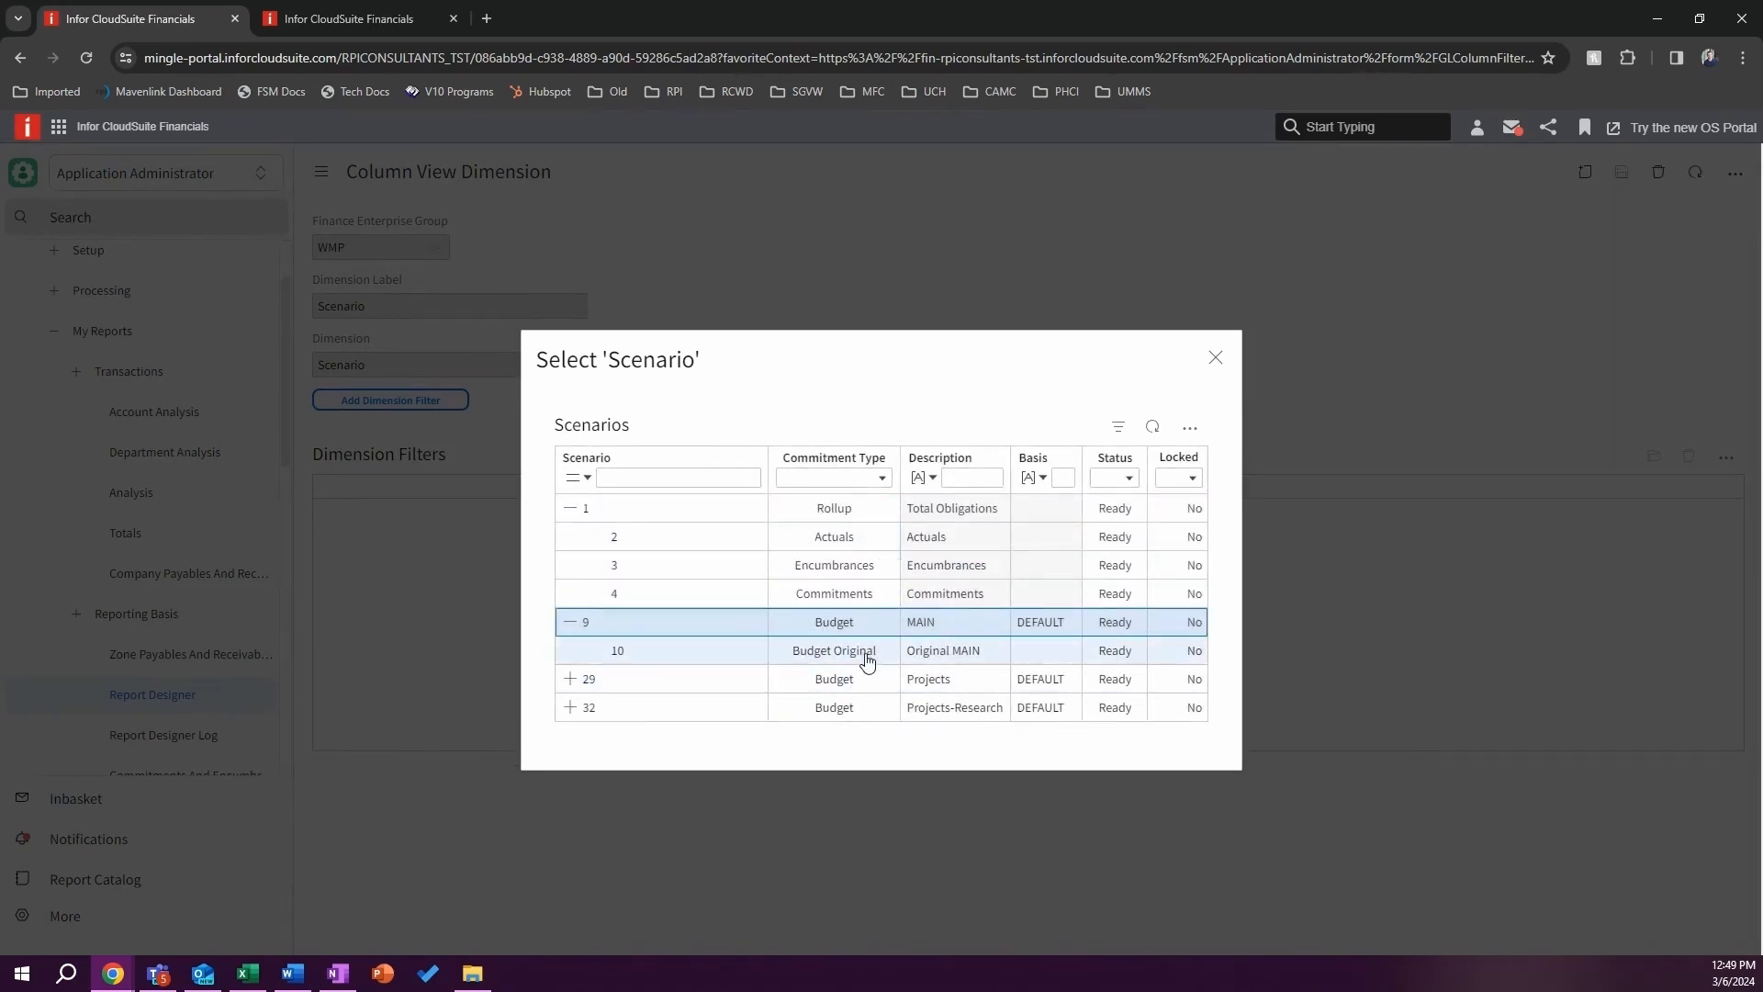
click(820, 536)
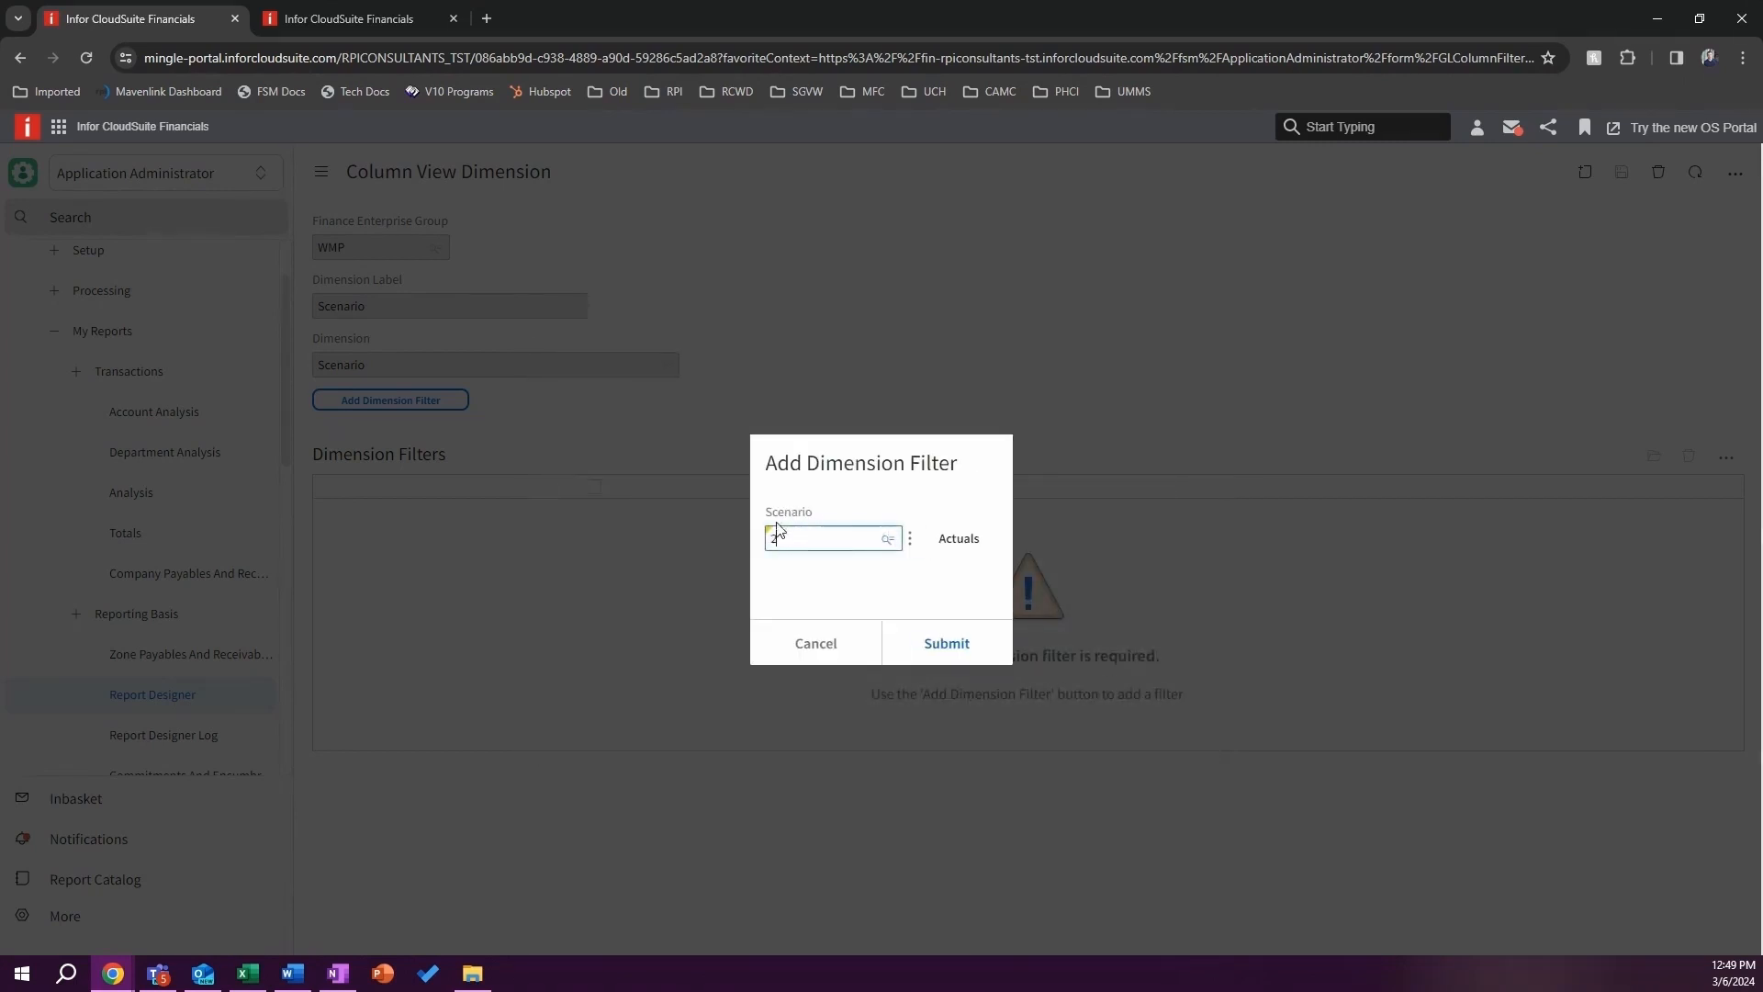
click(947, 644)
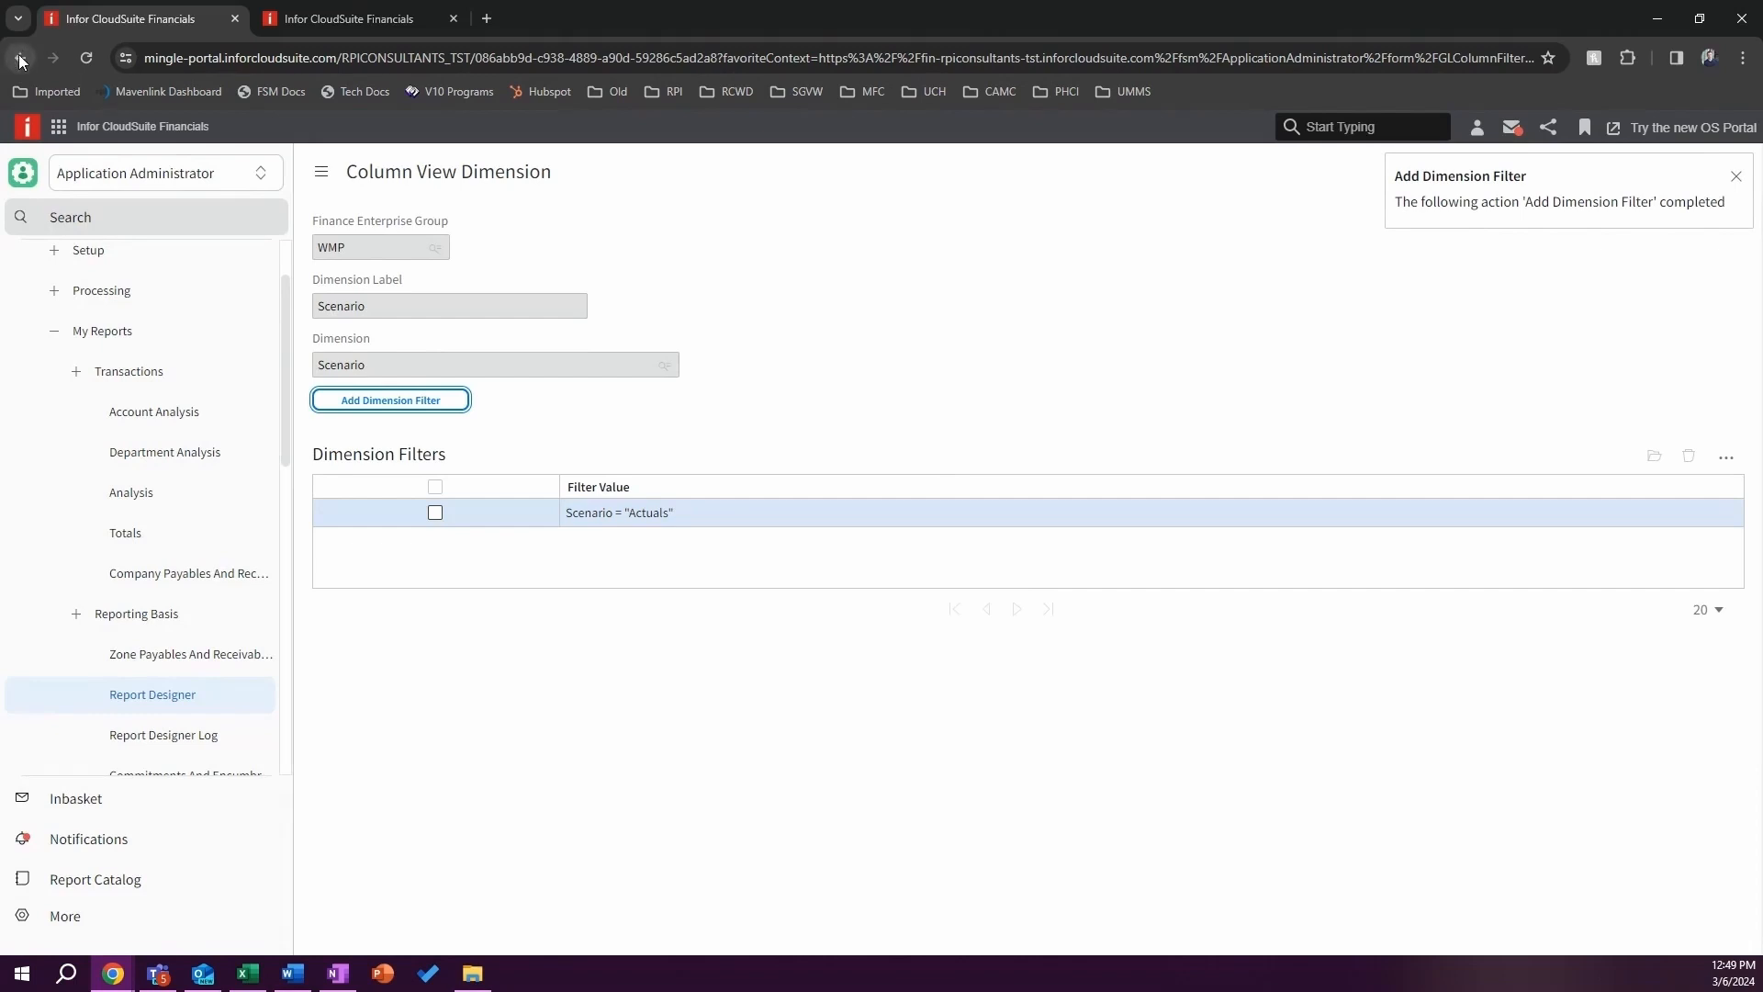
click(31, 57)
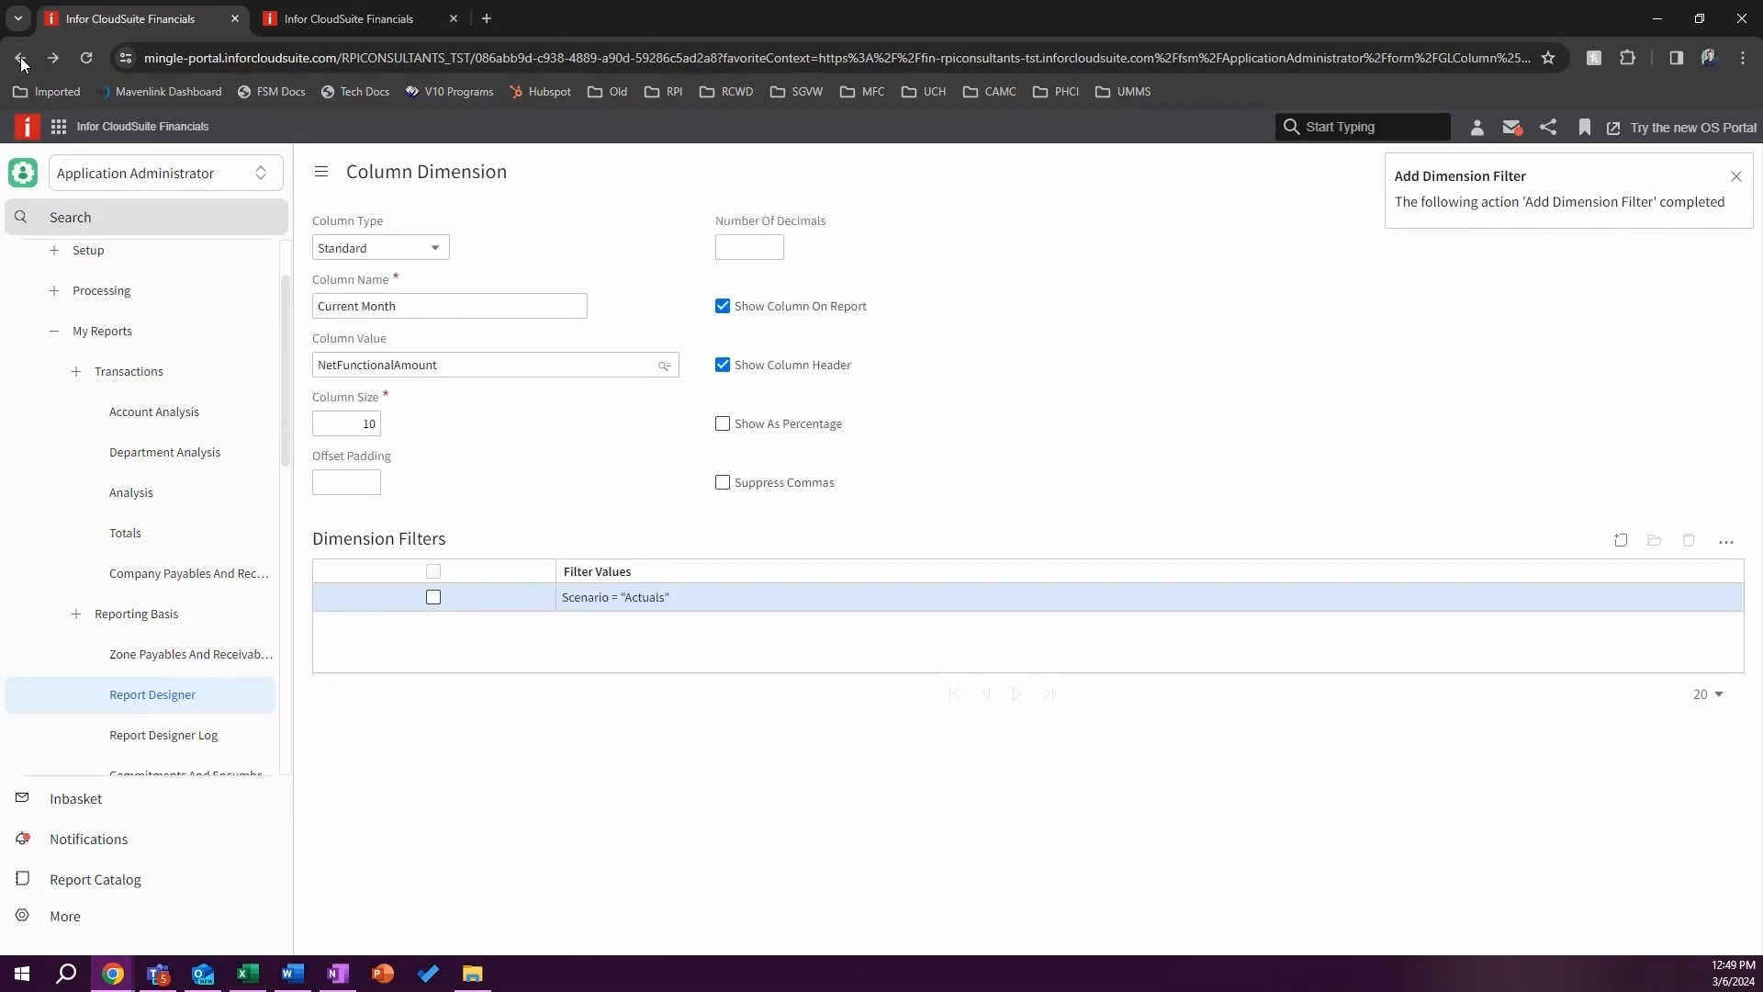
click(20, 58)
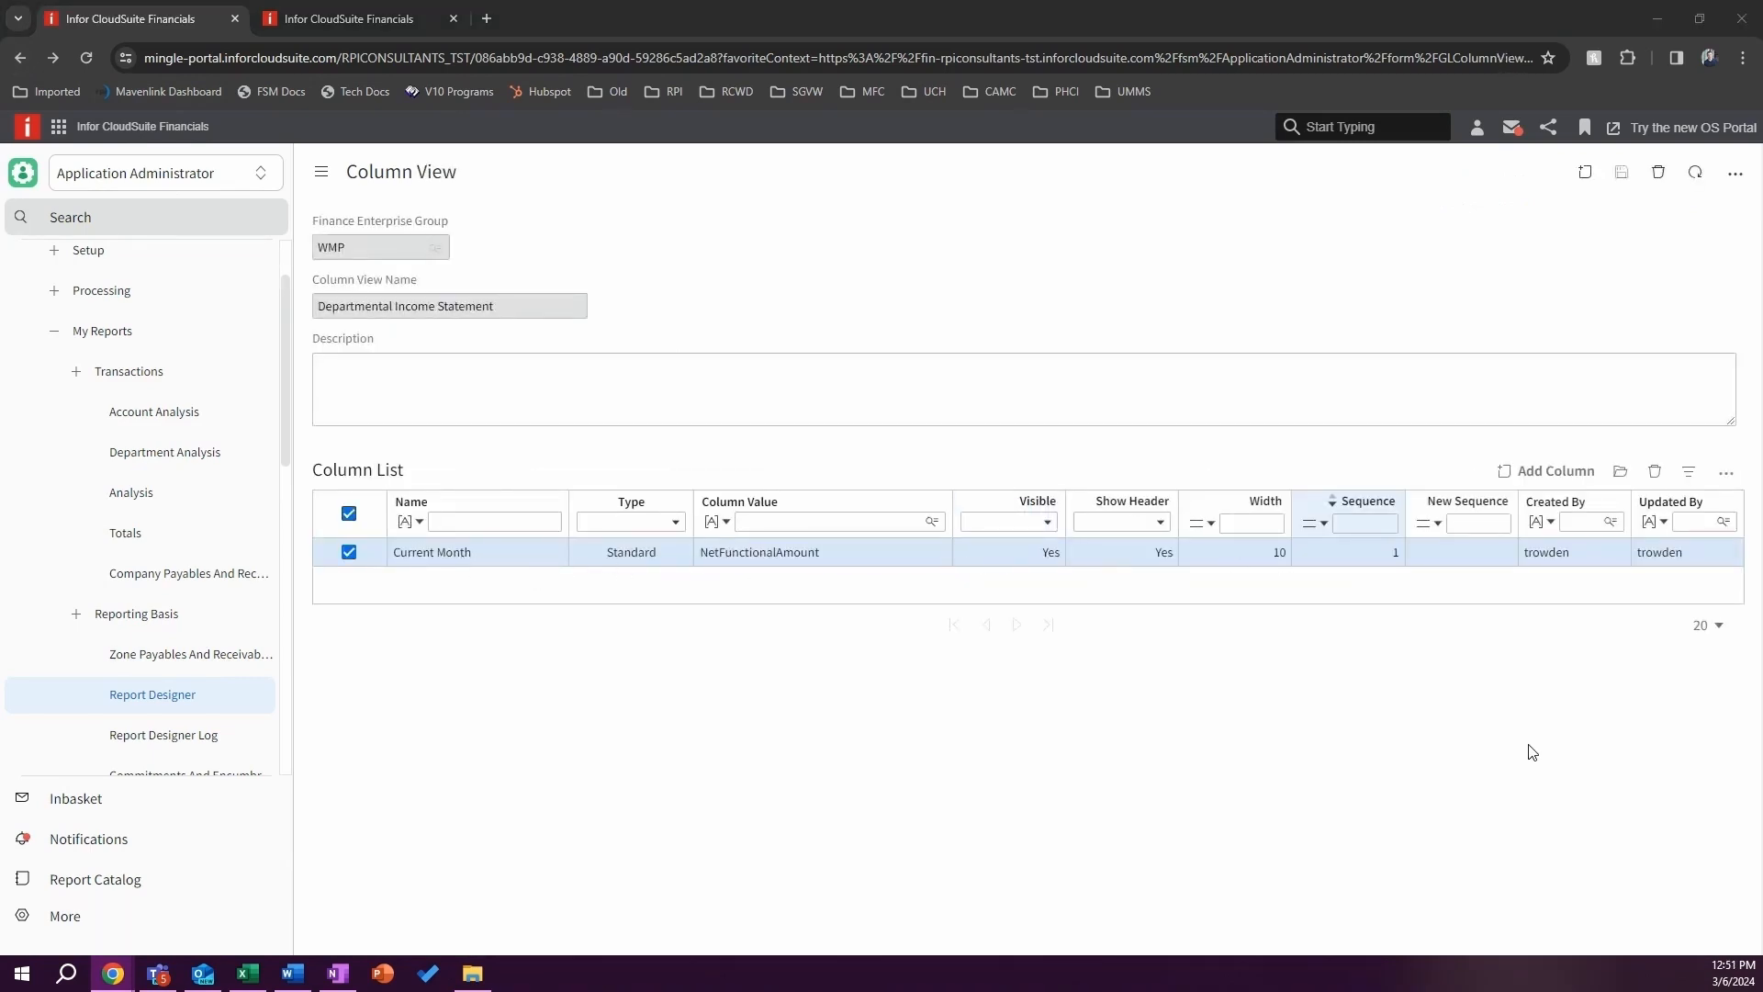
Step: Add a Standard column named Q1 and choose NetFunctionalAmount as its measure
click(1554, 473)
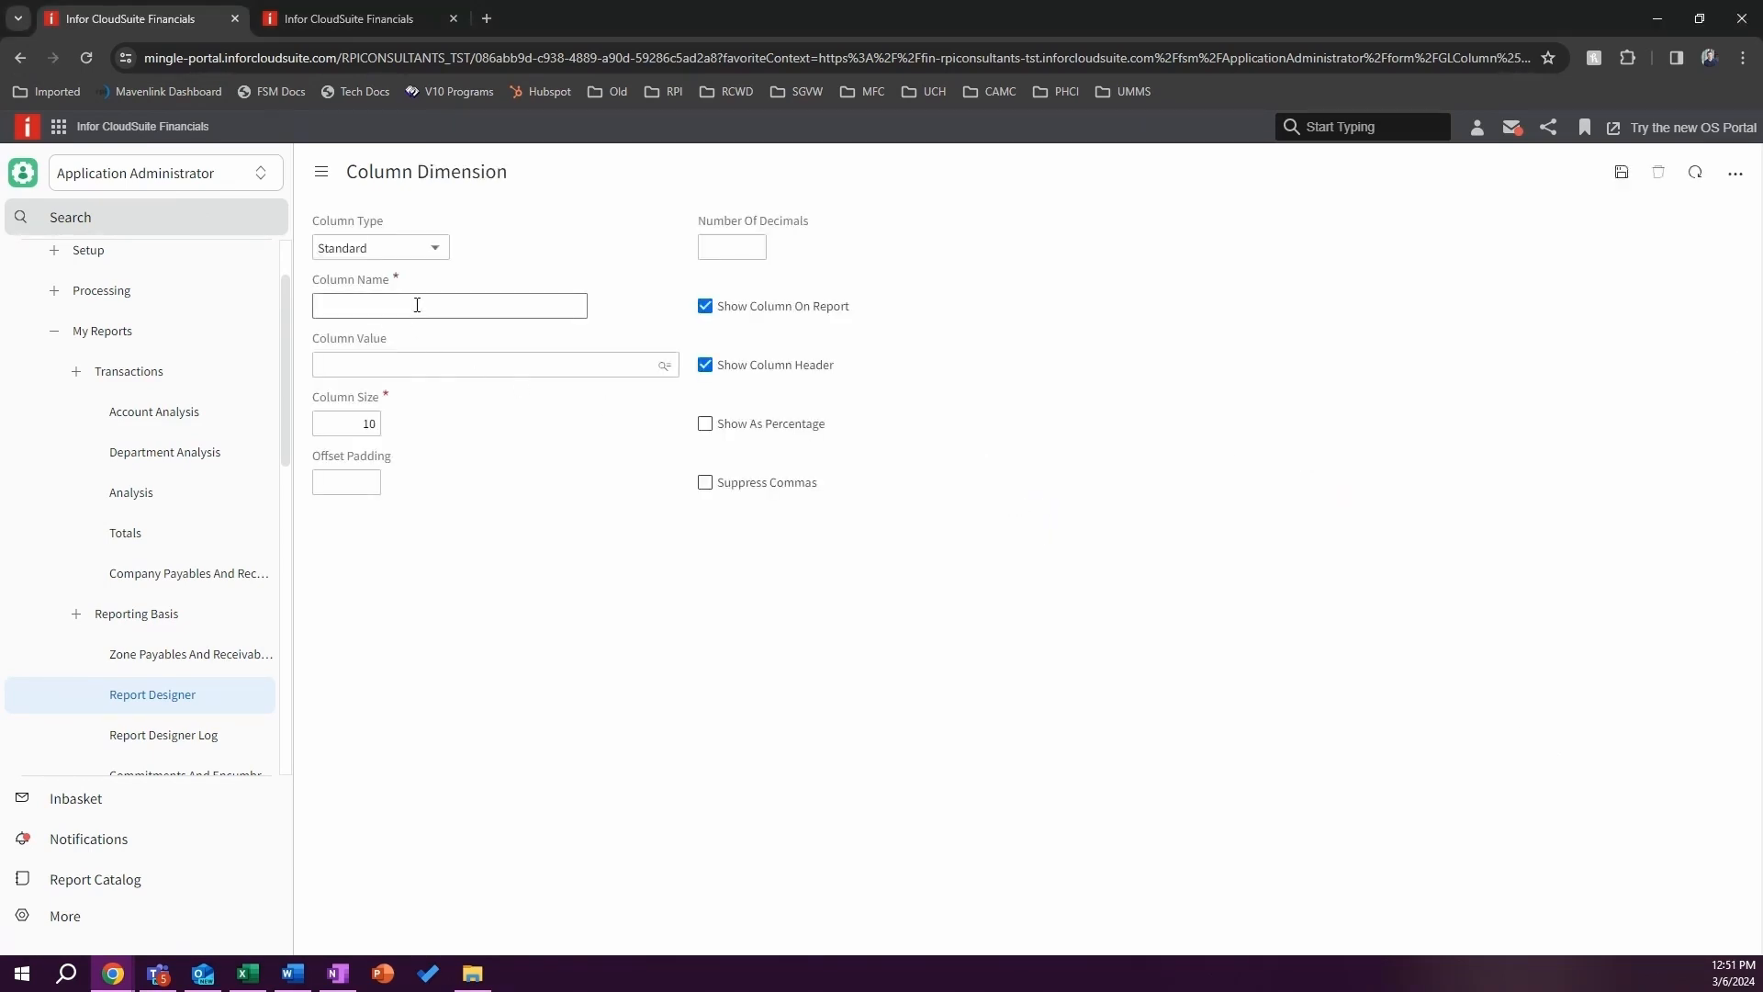
click(396, 306)
click(448, 384)
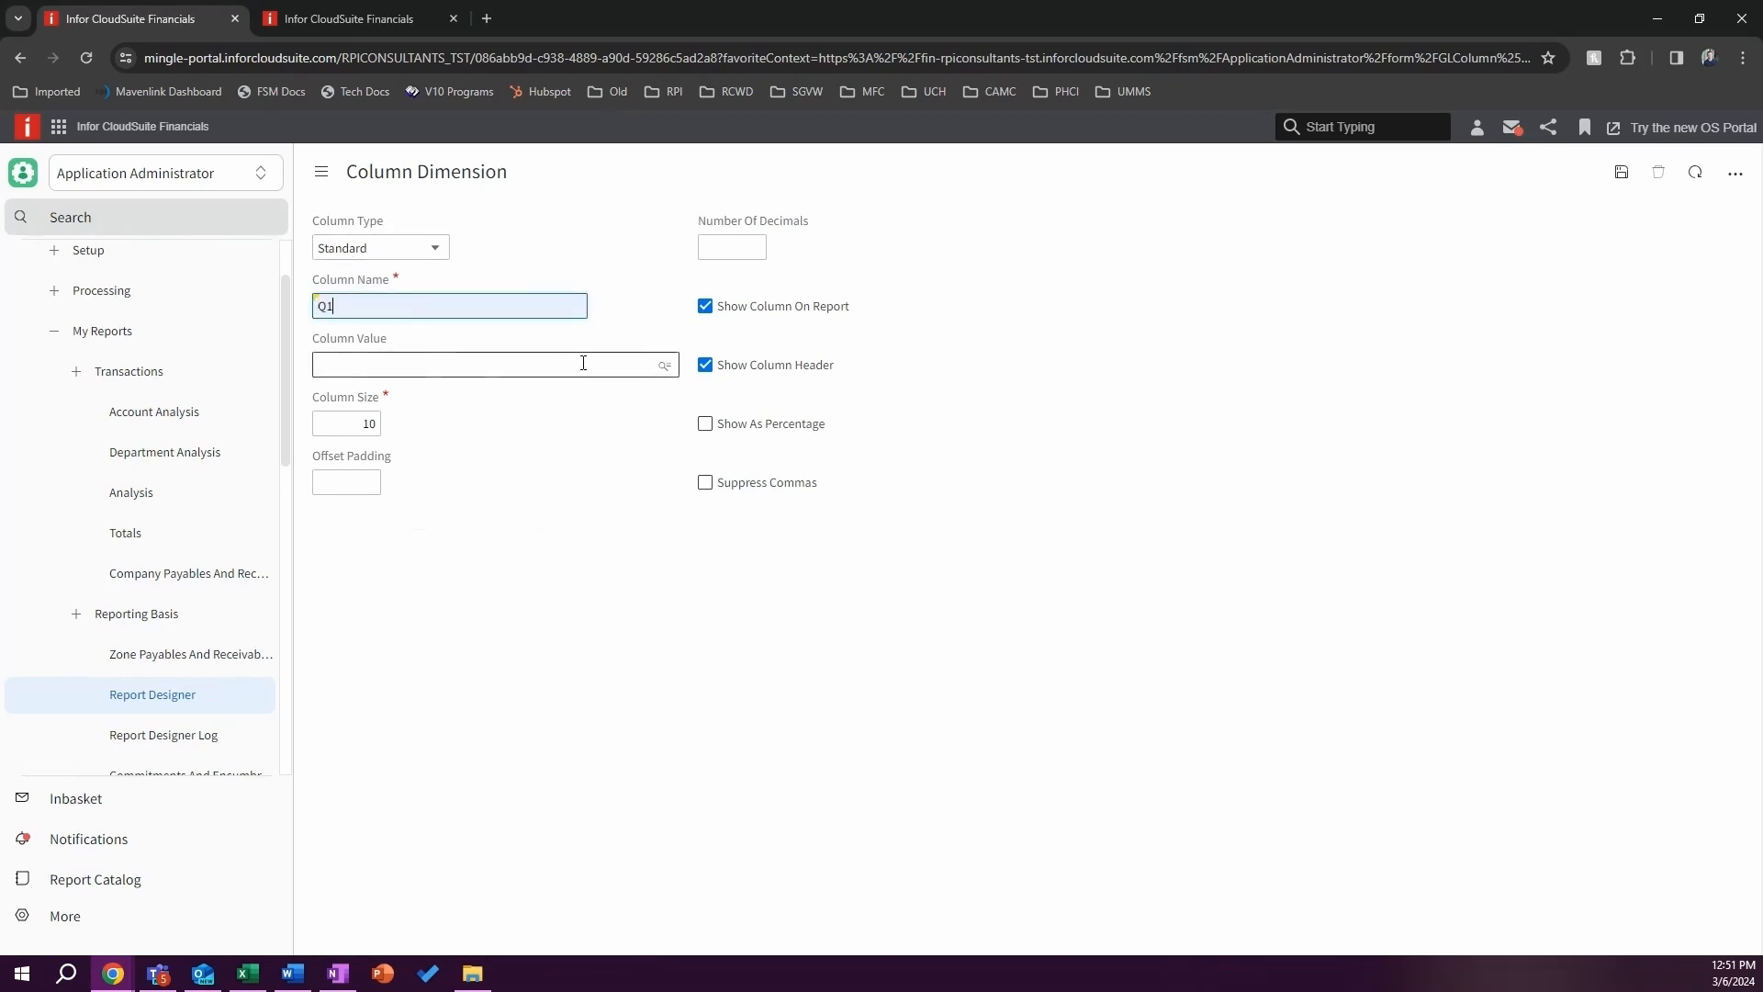
click(653, 363)
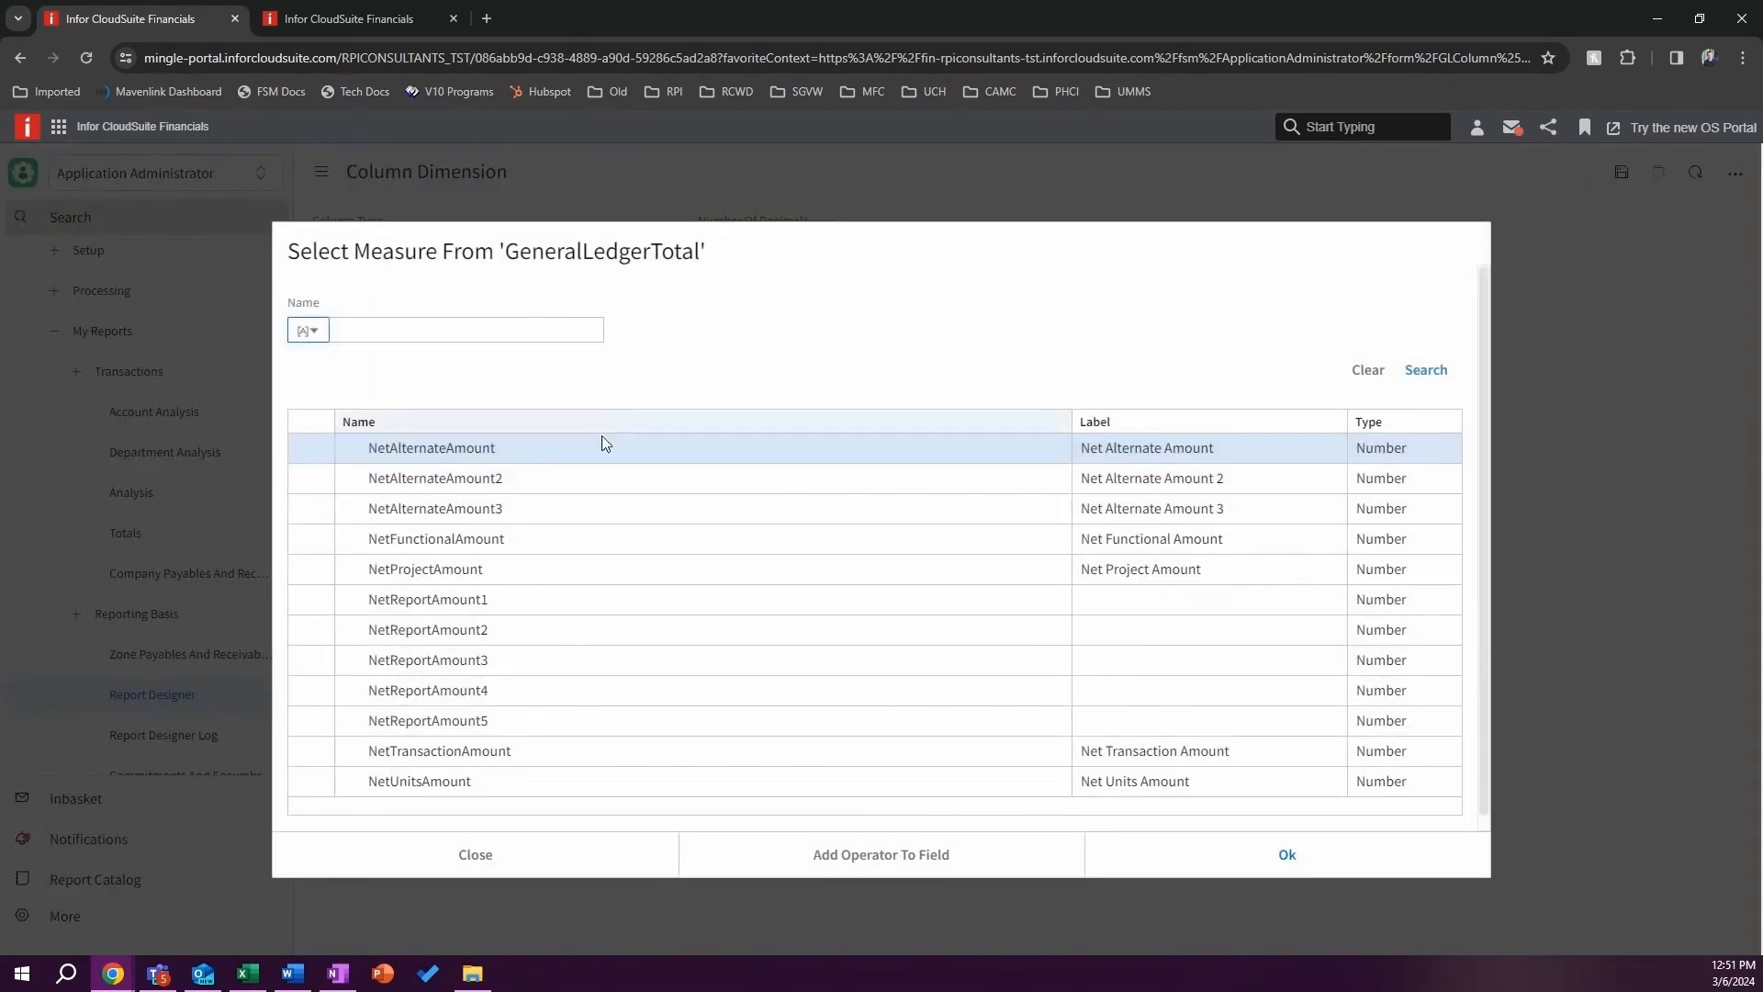
click(514, 537)
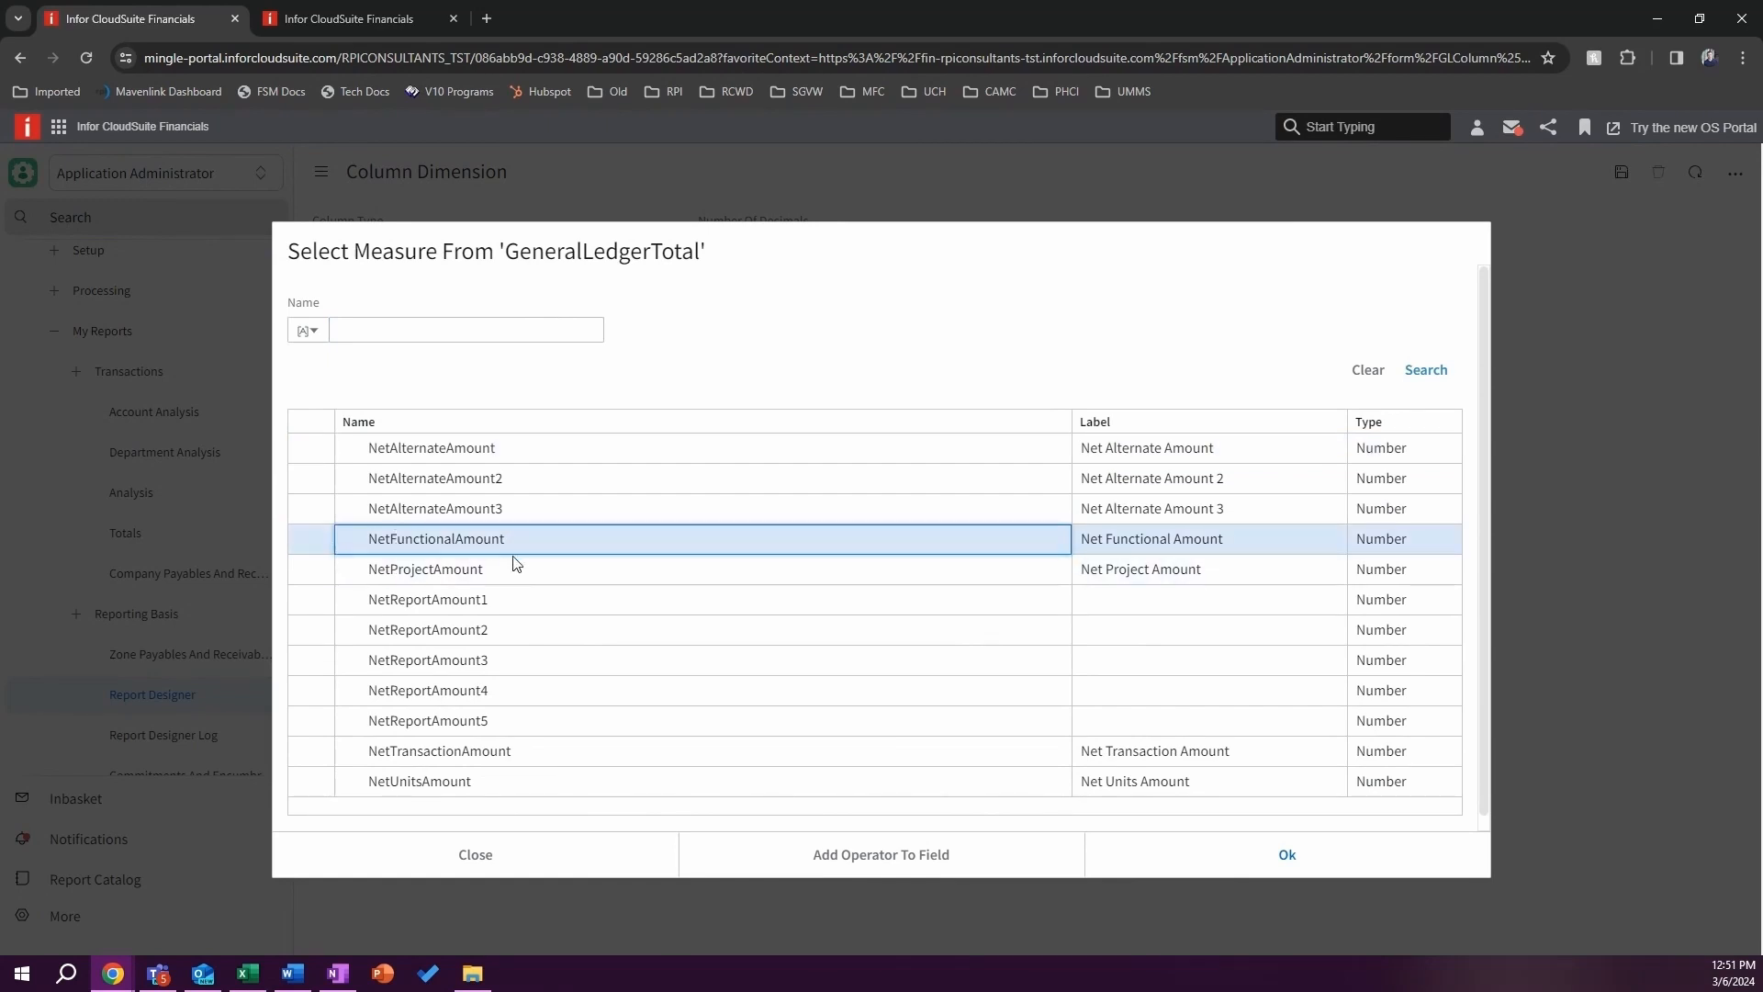
Step: Apply a Period Range operator from 1 thru 3 to the Q1 column's NetFunctionalAmount value and save the column
click(901, 856)
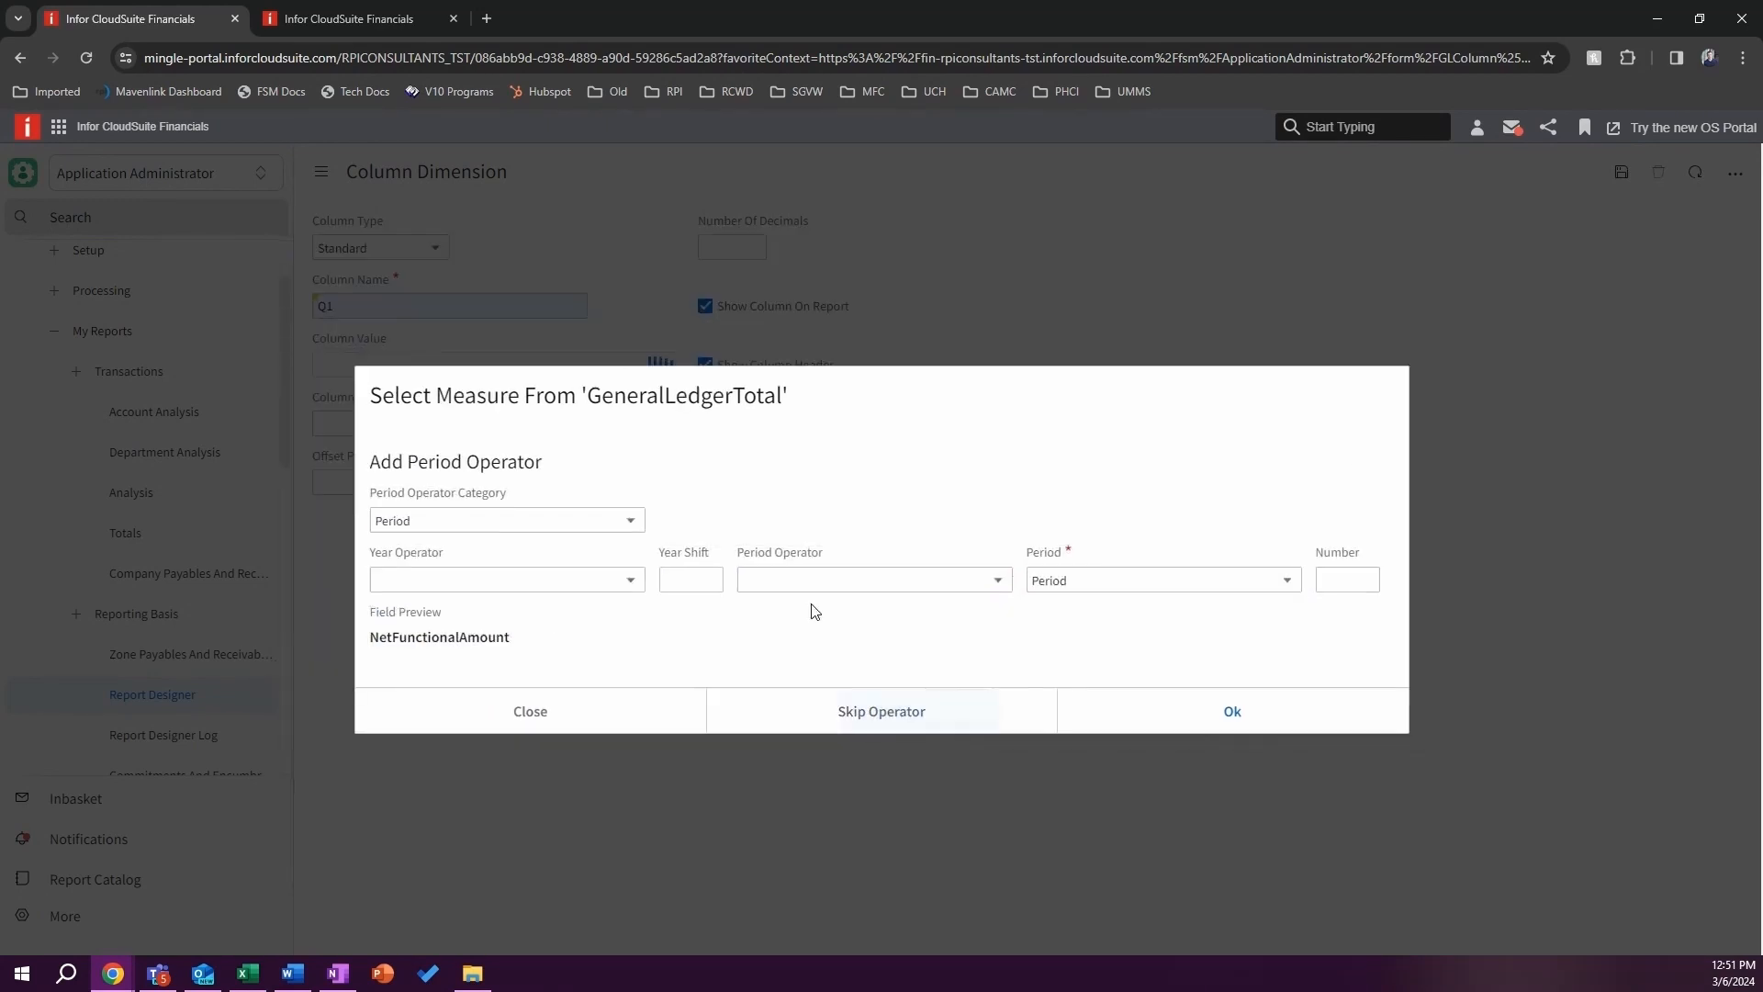
click(587, 522)
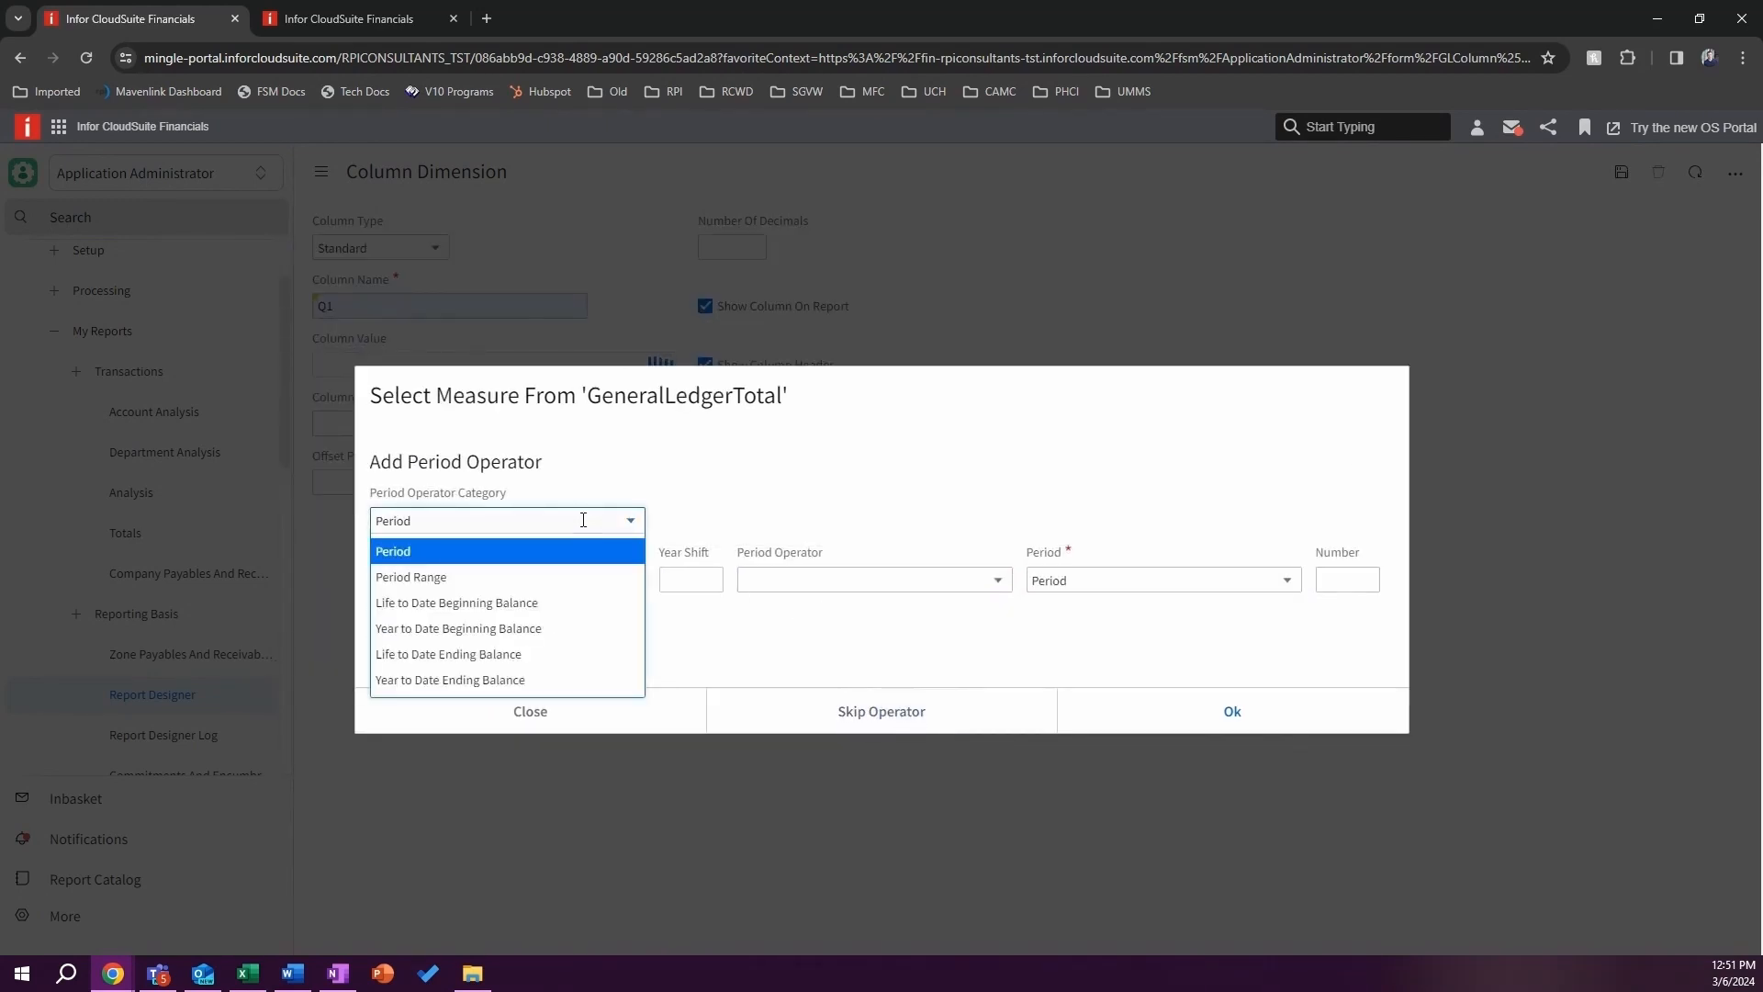
click(443, 579)
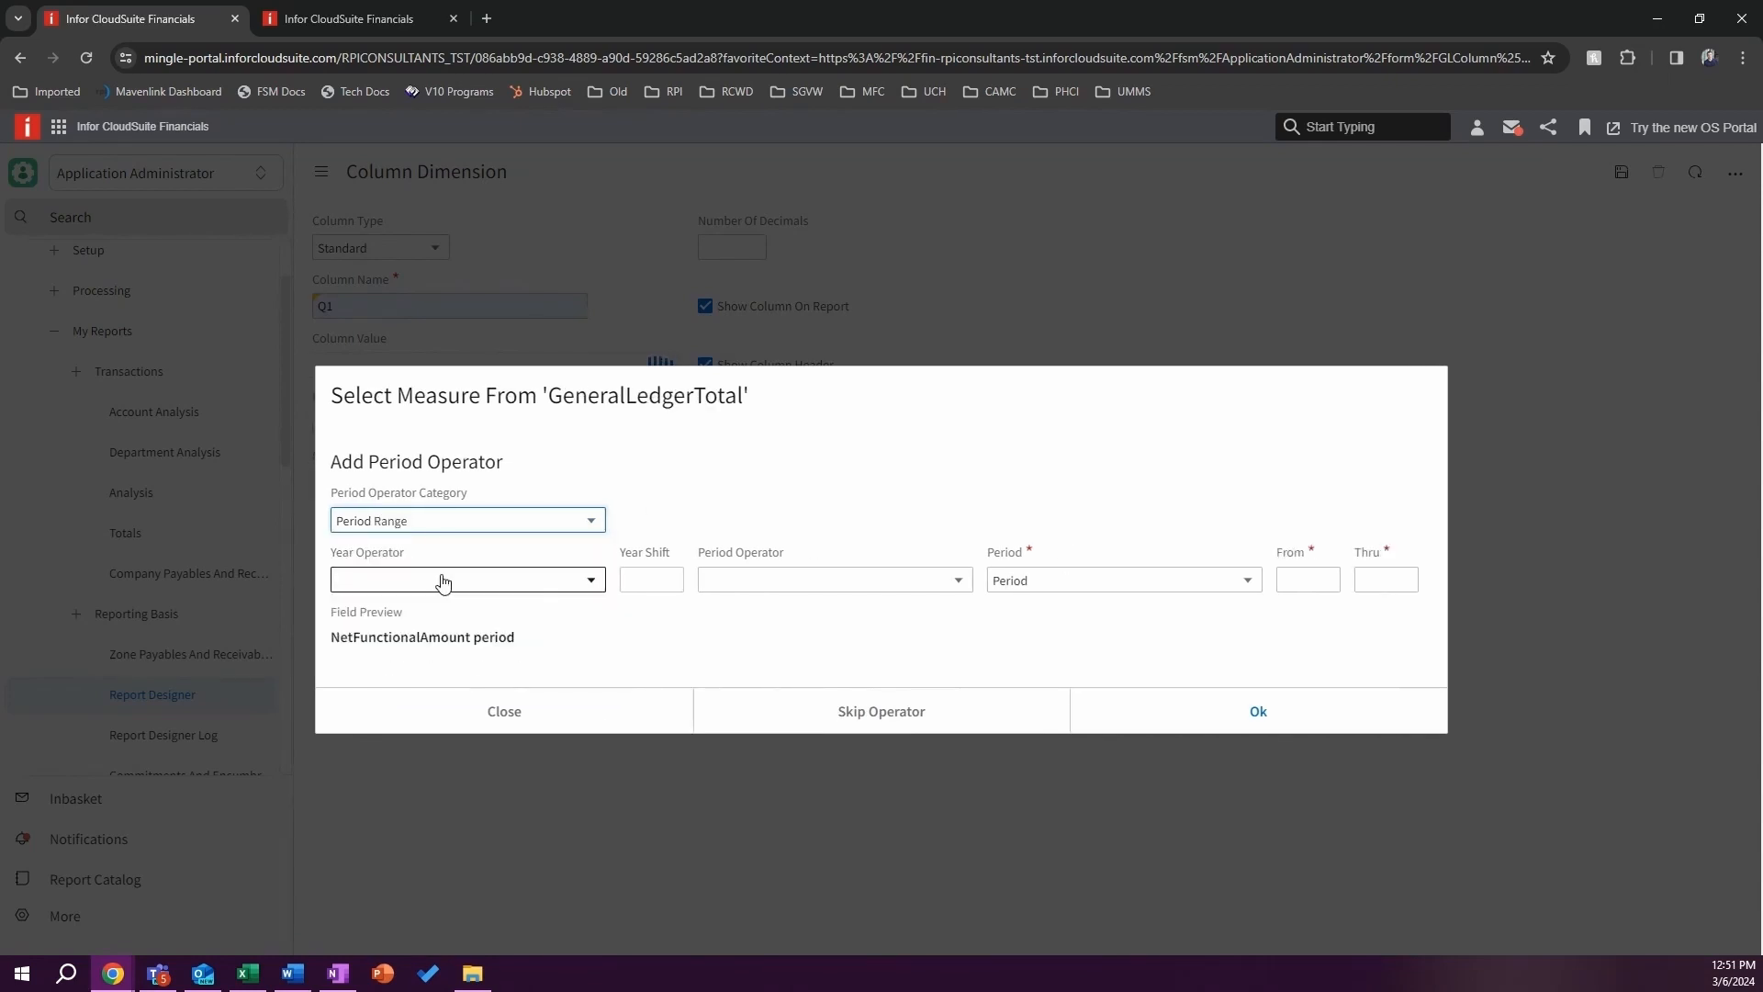
click(1299, 583)
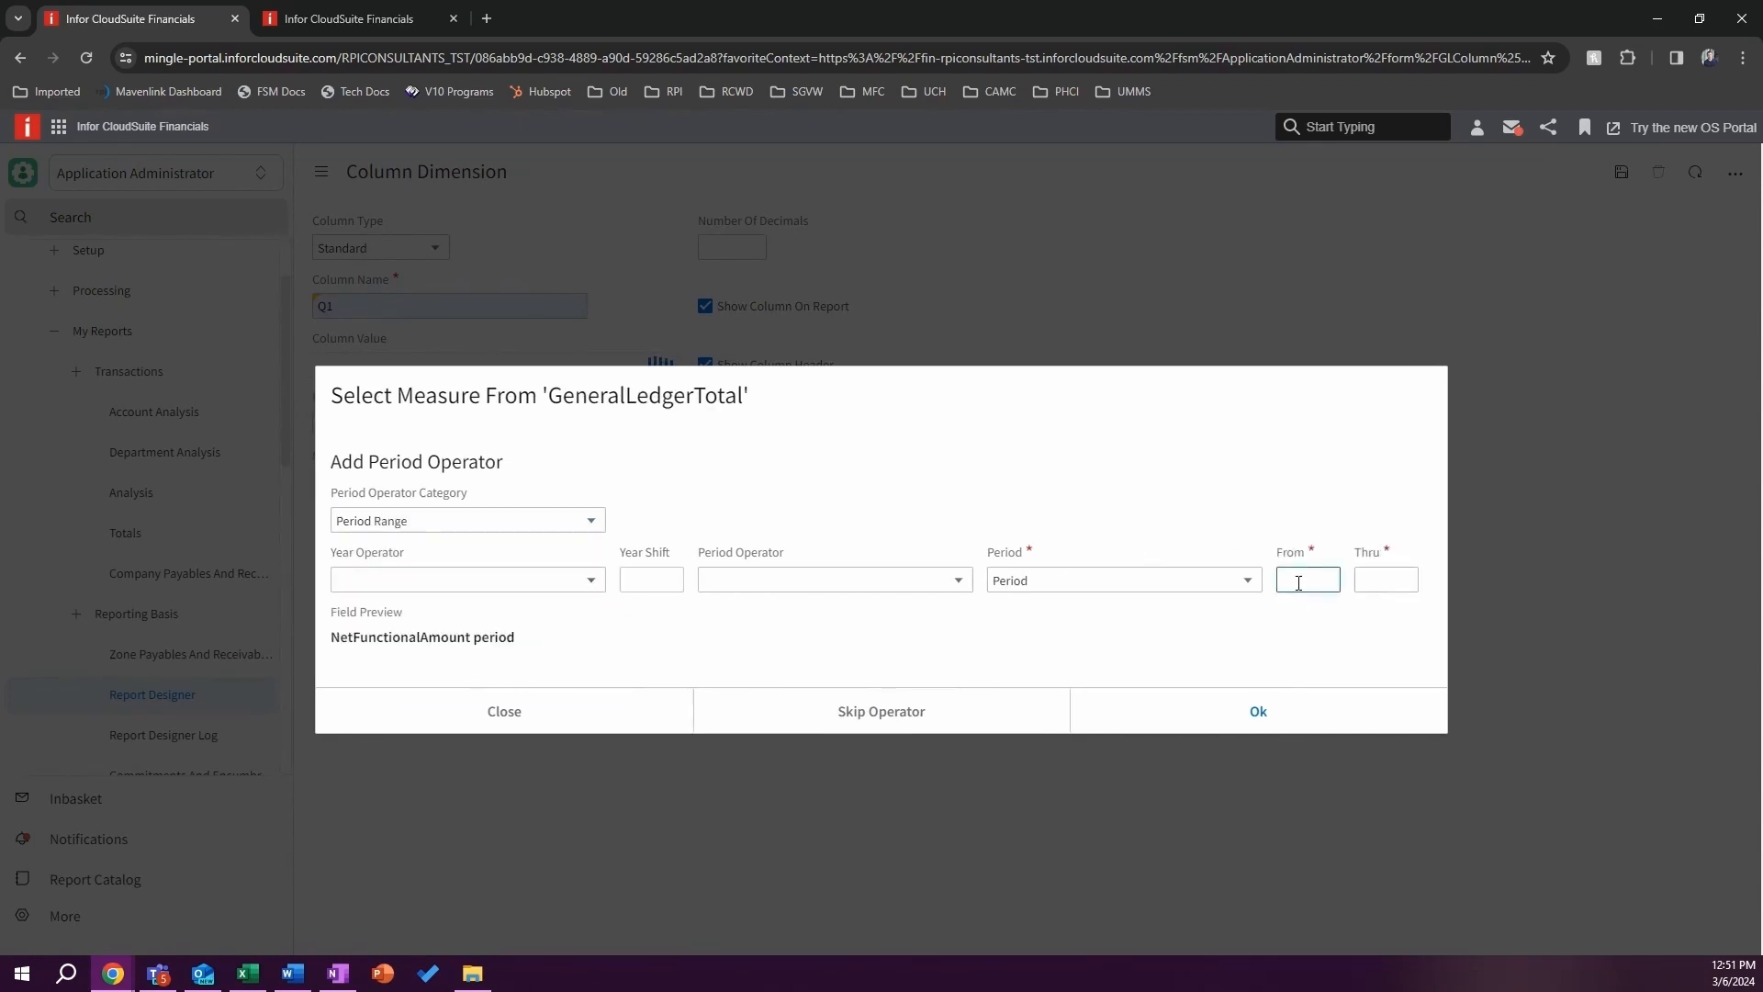
key(Tab)
click(1236, 714)
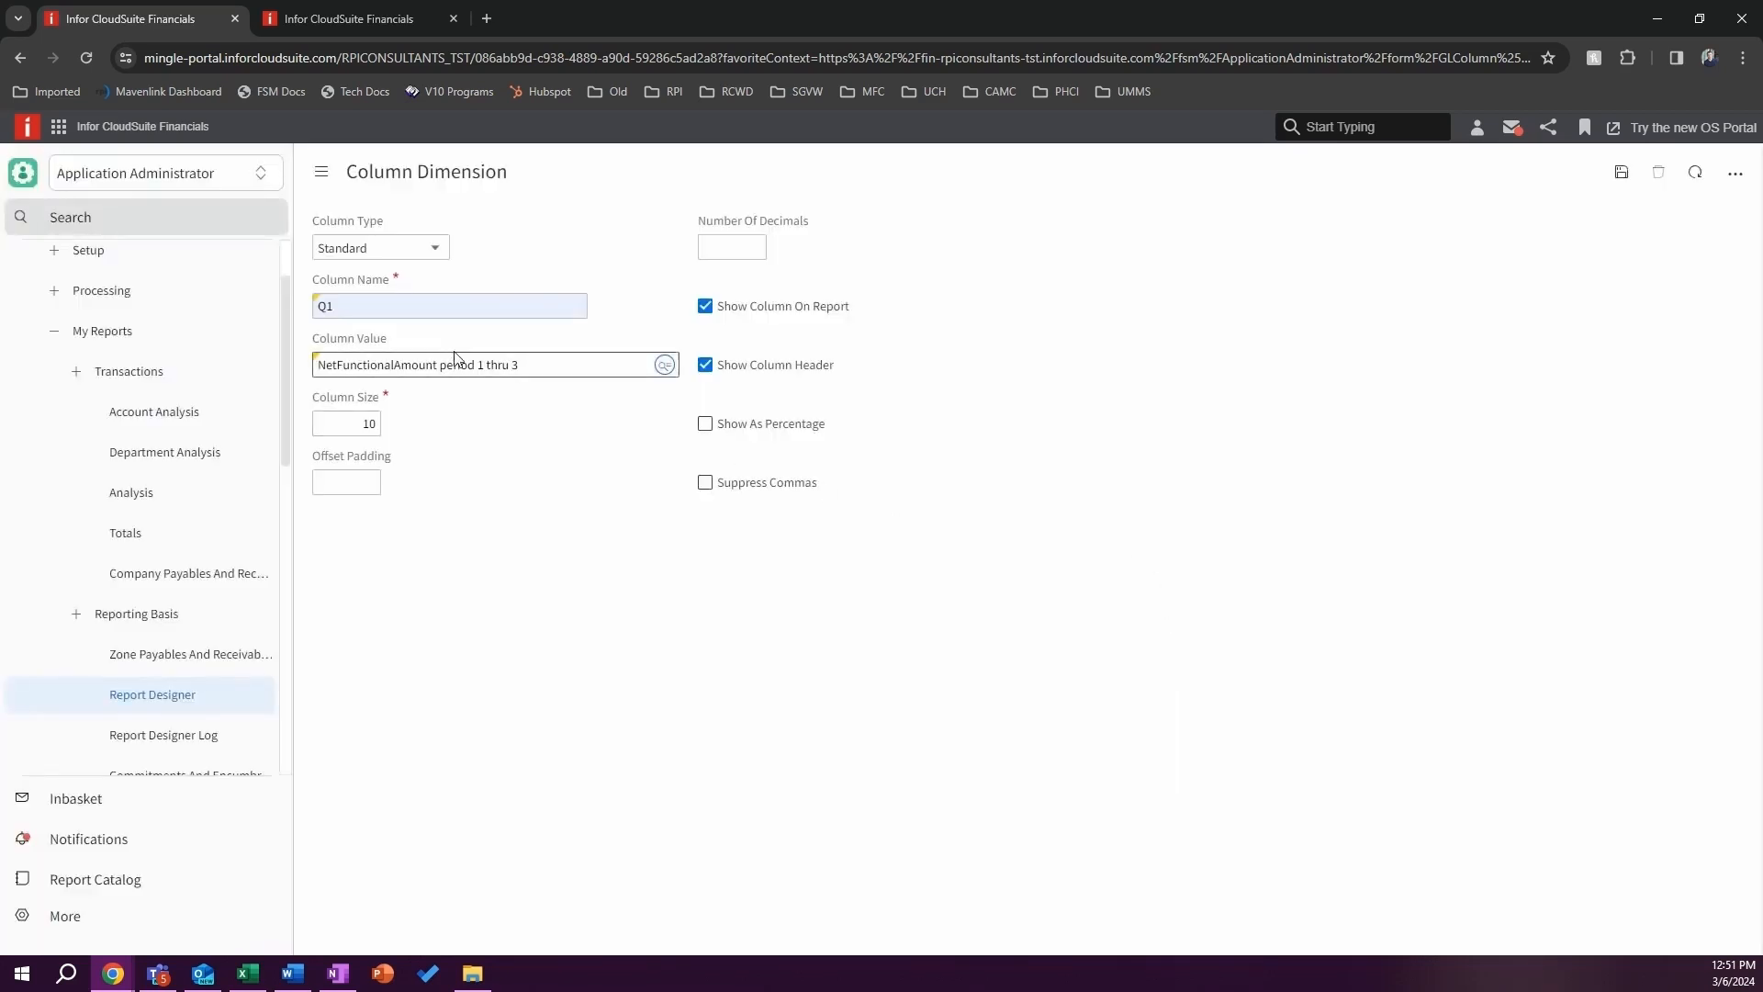
click(1621, 172)
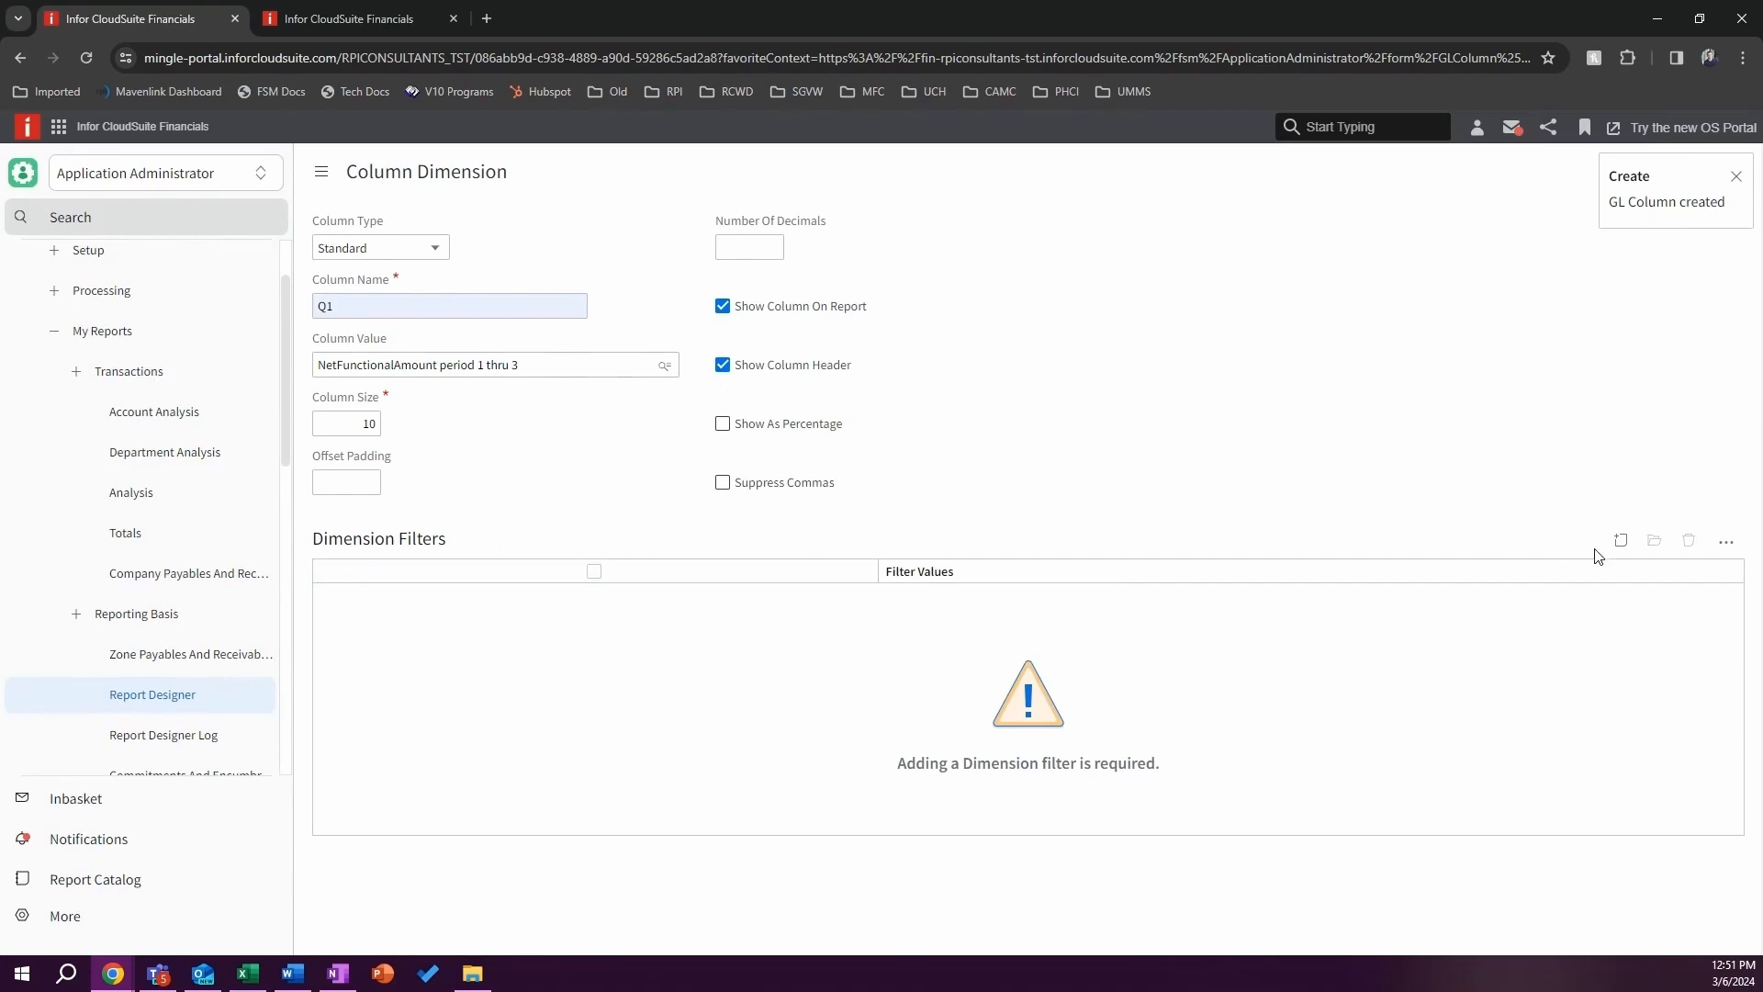
Step: Create a Scenario filter dimension for the Q1 column and save it
click(1619, 542)
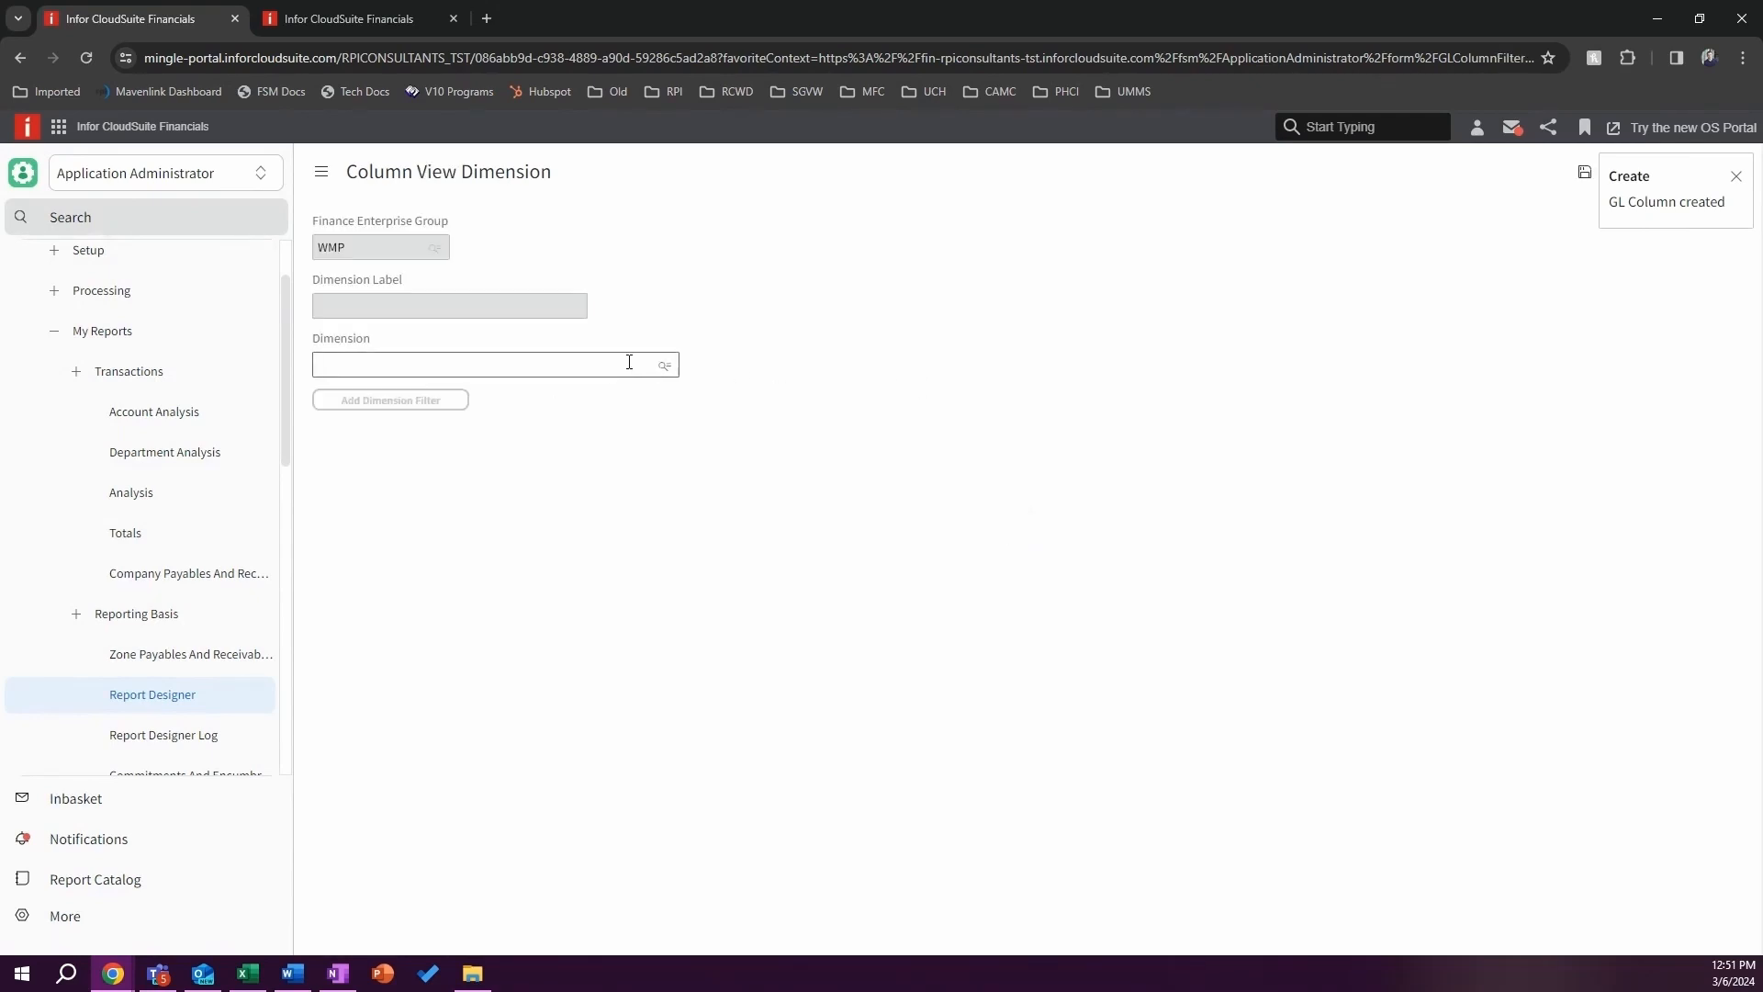
click(664, 365)
click(445, 483)
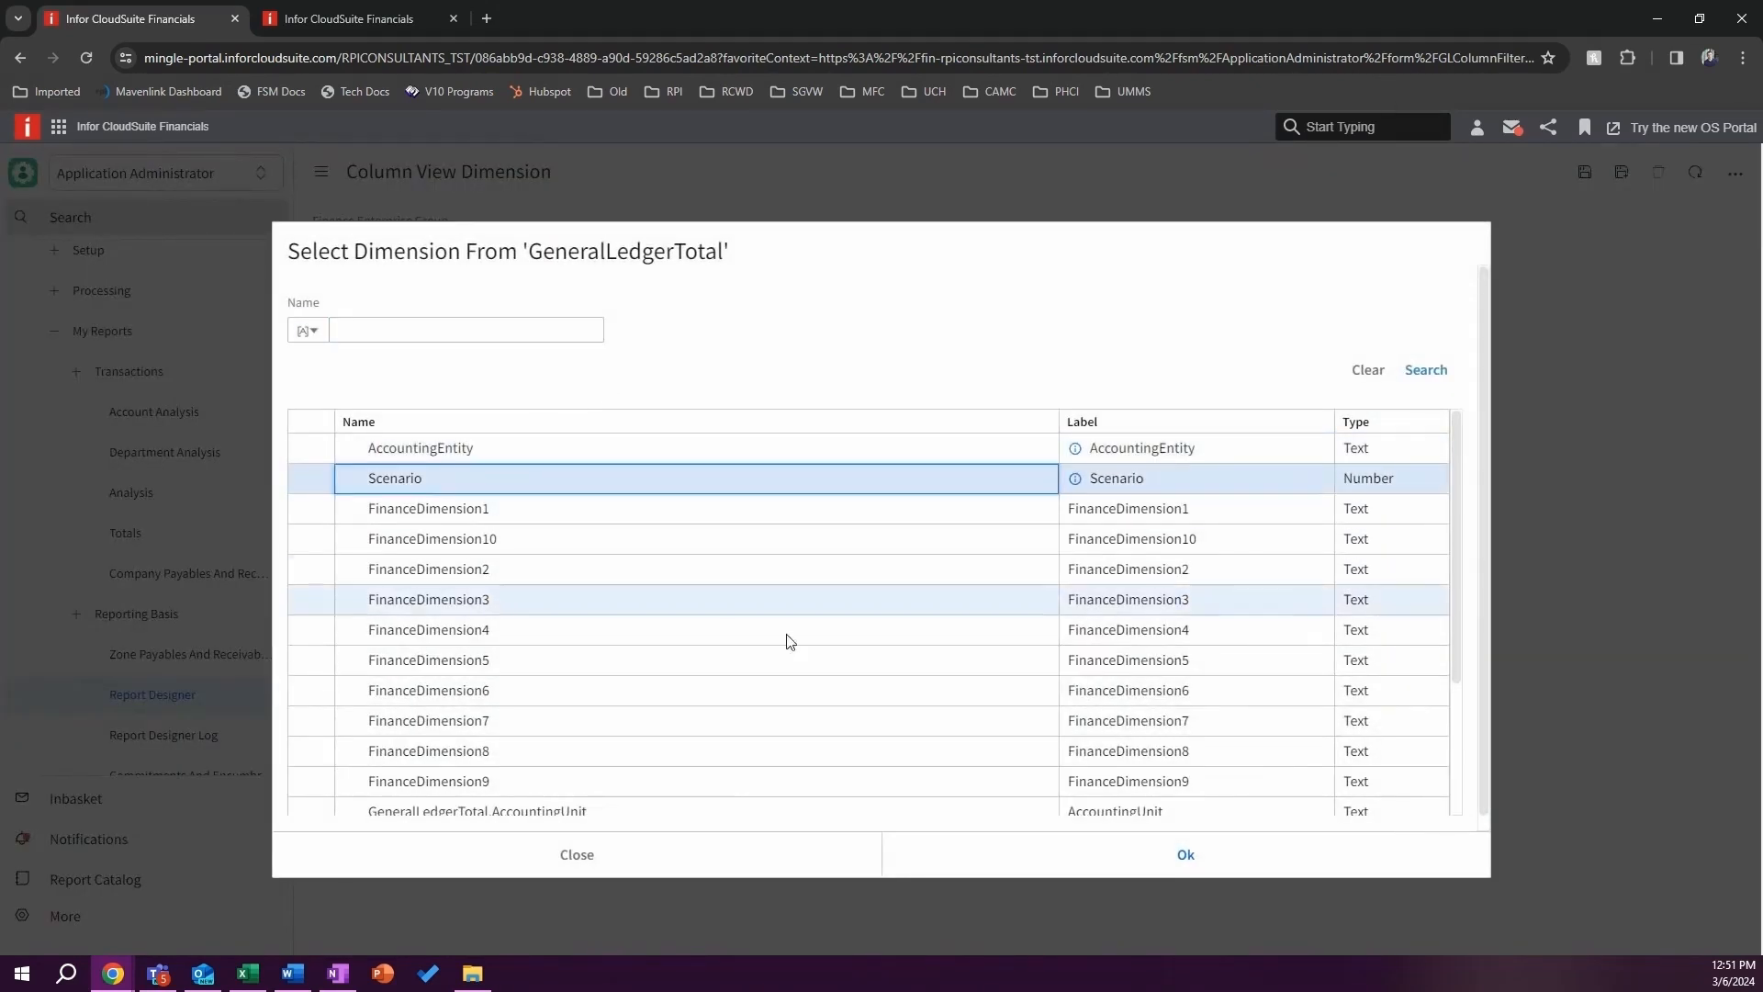
click(1118, 855)
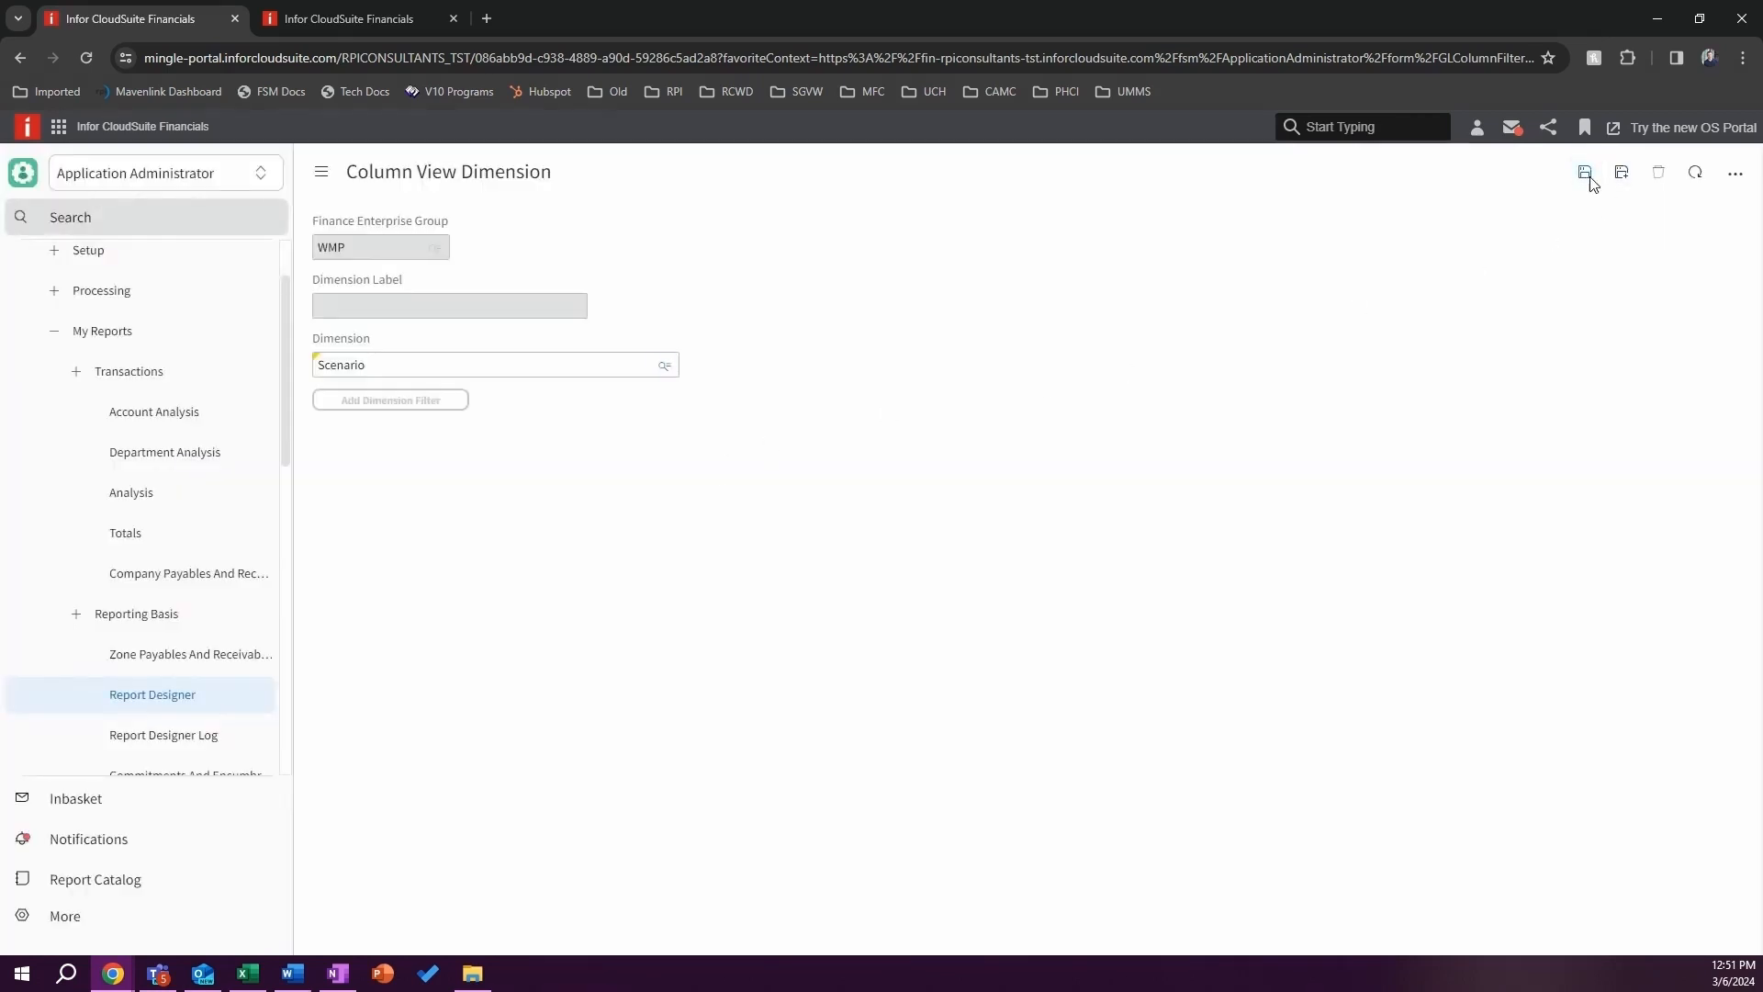
click(1586, 174)
Step: Add a dimension filter for scenario 2 to the Q1 column and return to the Departmental Income Statement column view
click(437, 402)
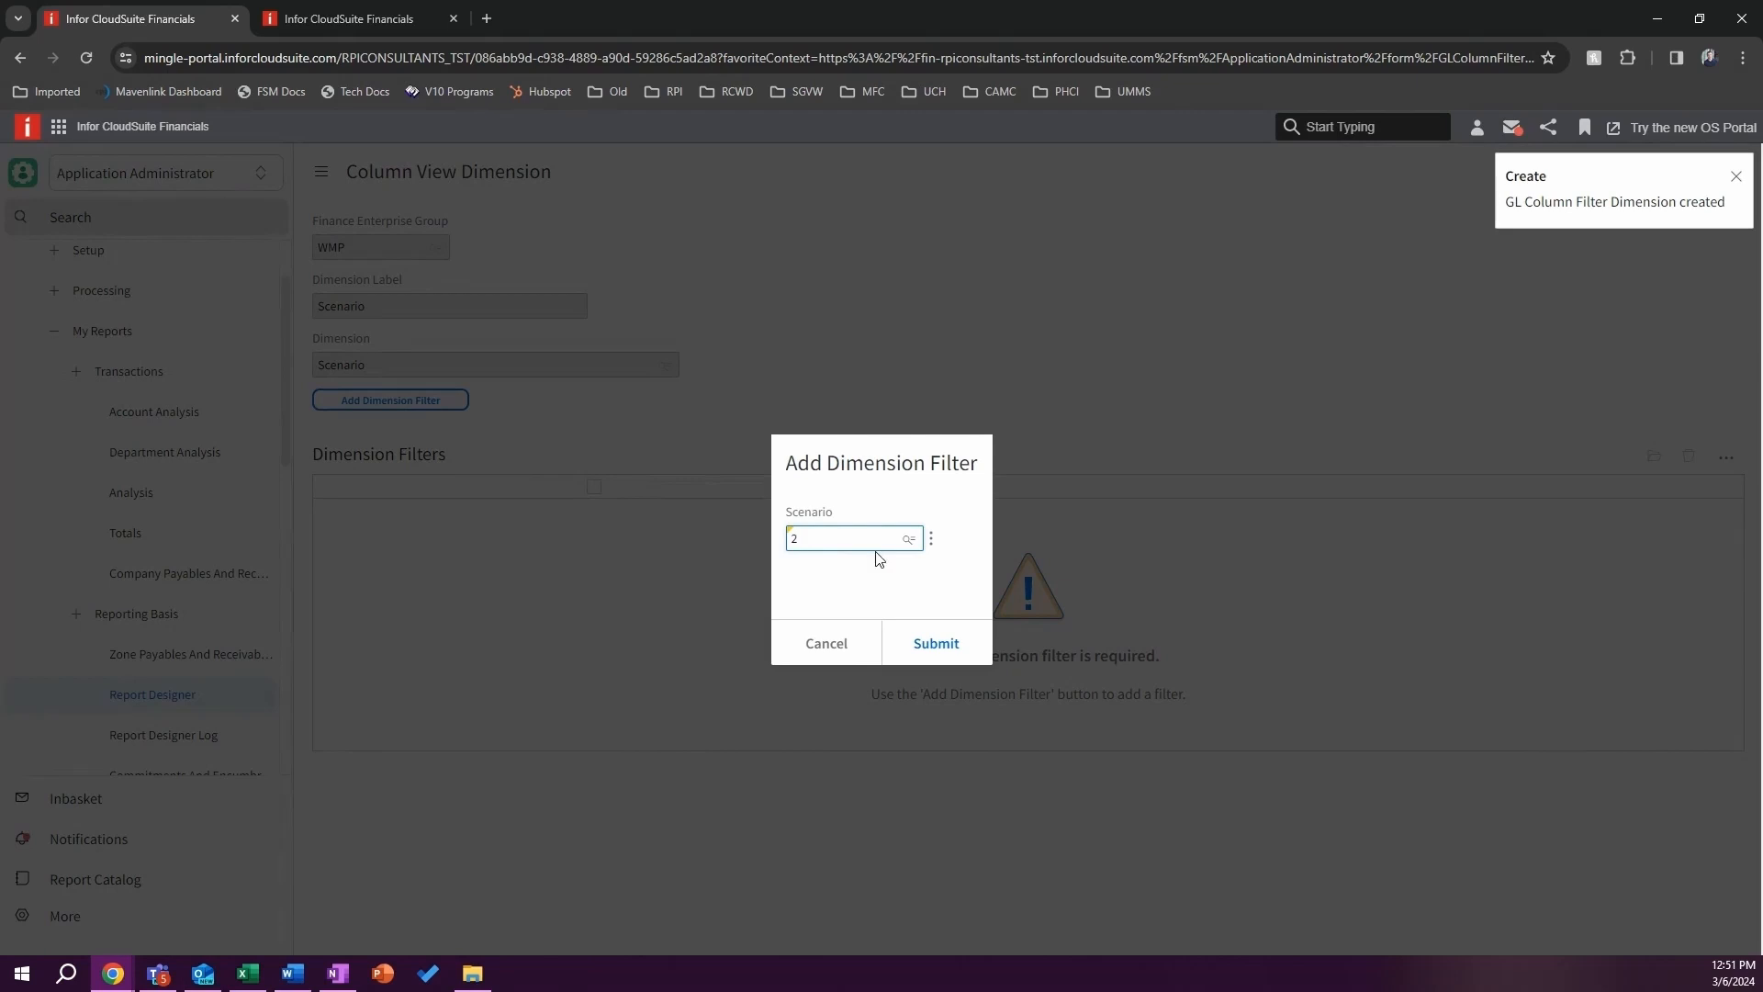
text(2)
click(928, 640)
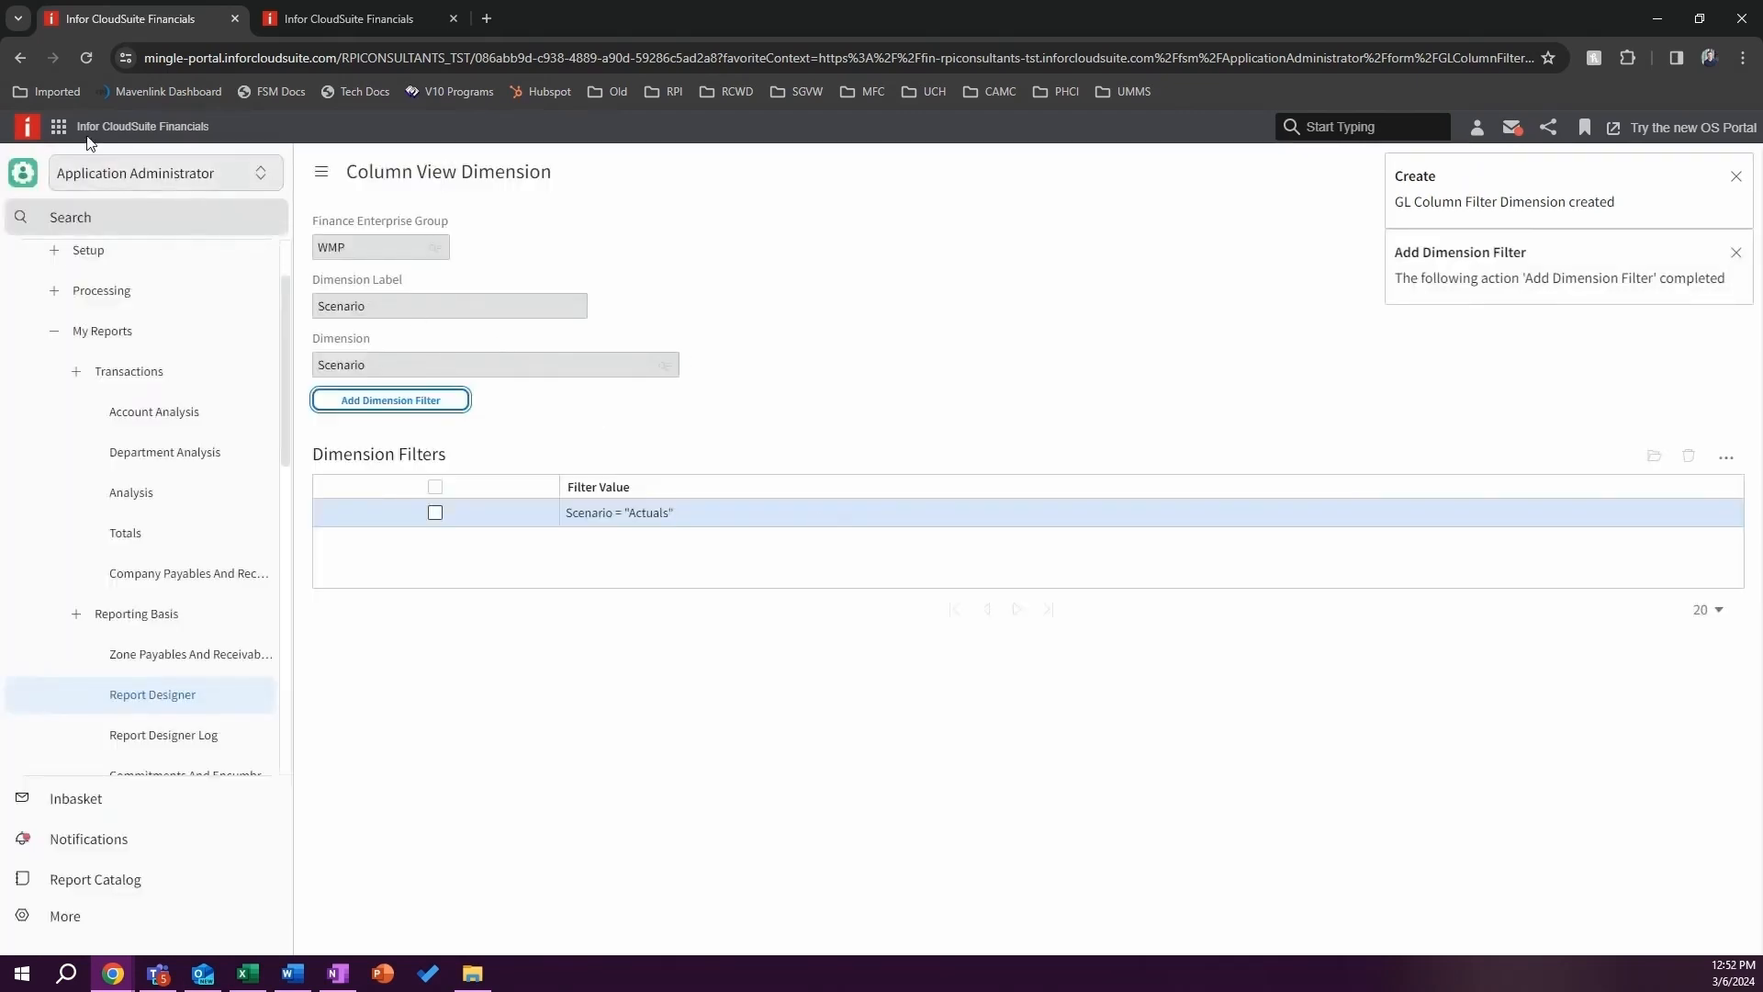
click(19, 58)
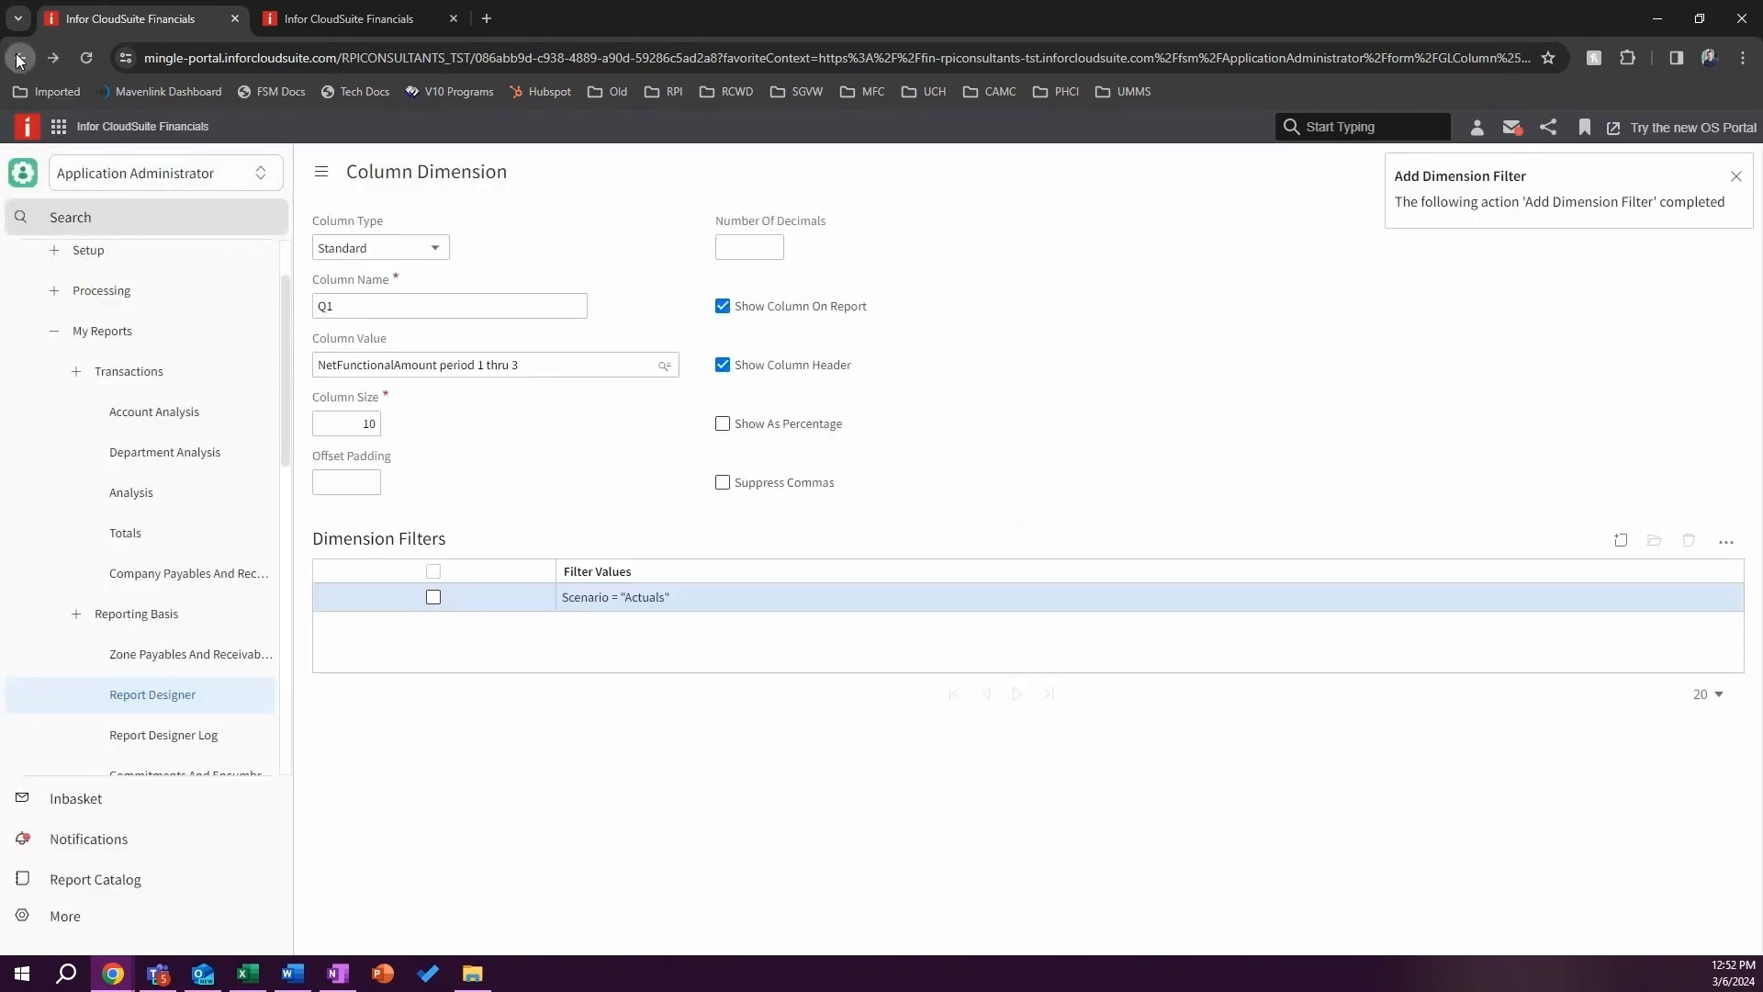
click(19, 58)
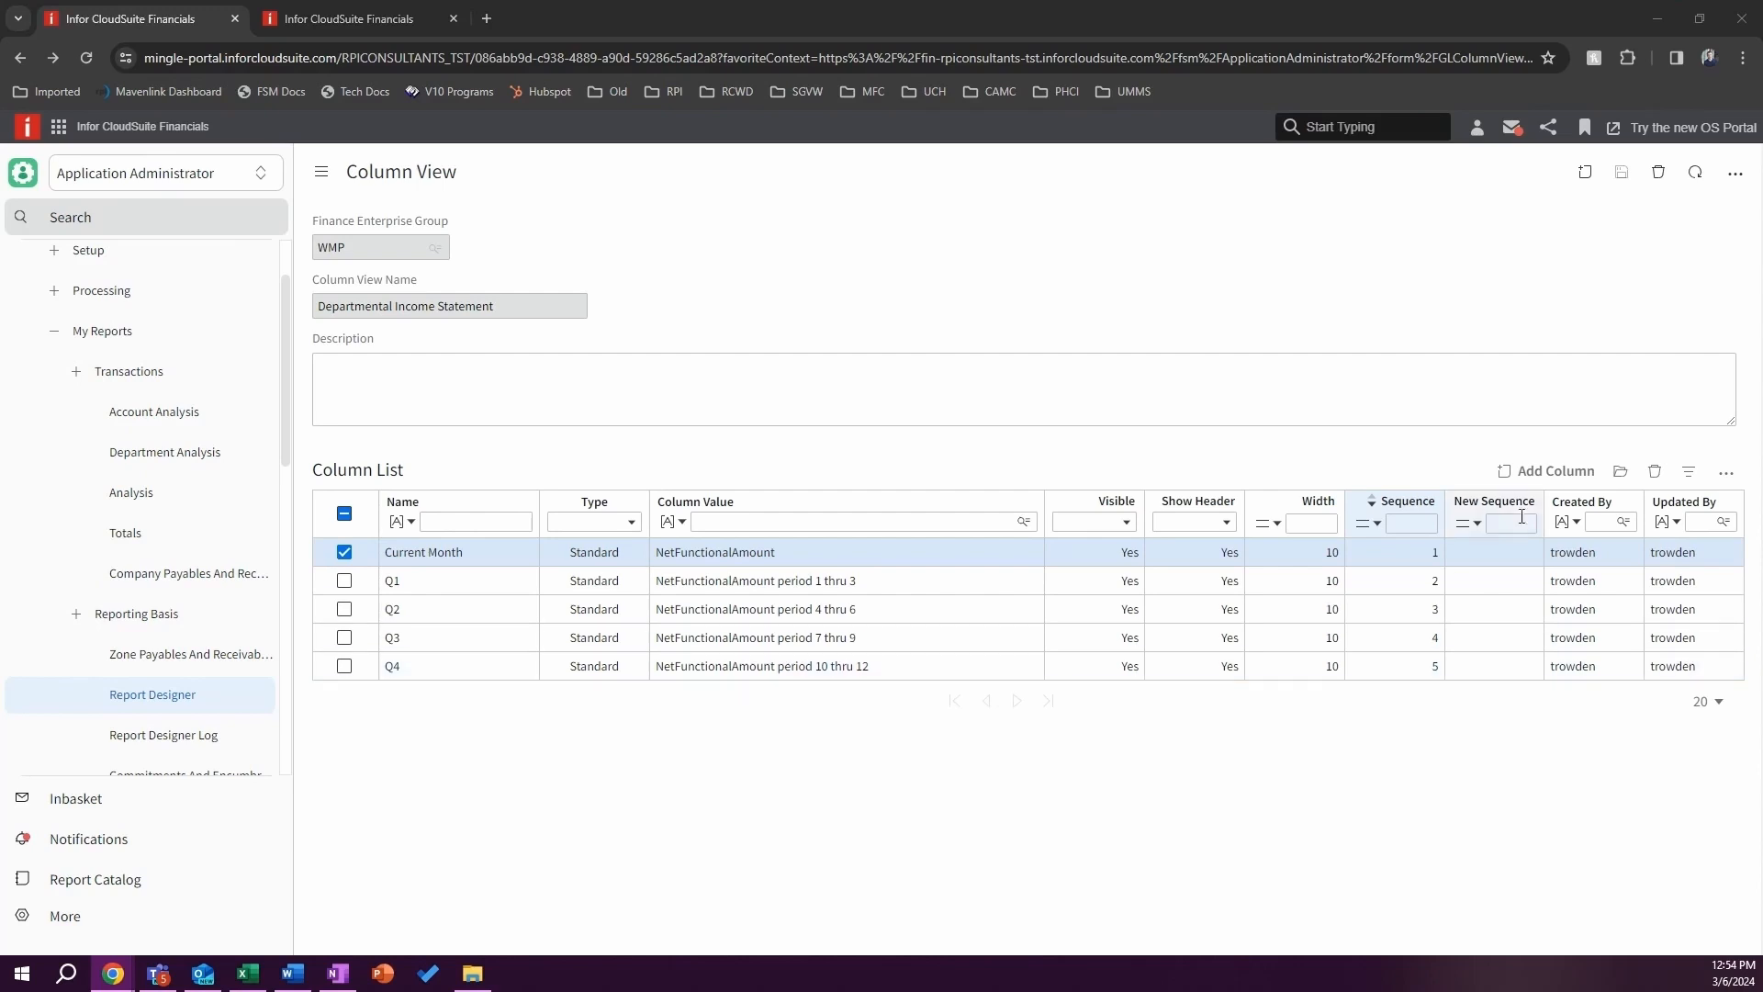
Step: Add a Standard column named YTD and choose NetFunctionalAmount as its measure
click(1540, 472)
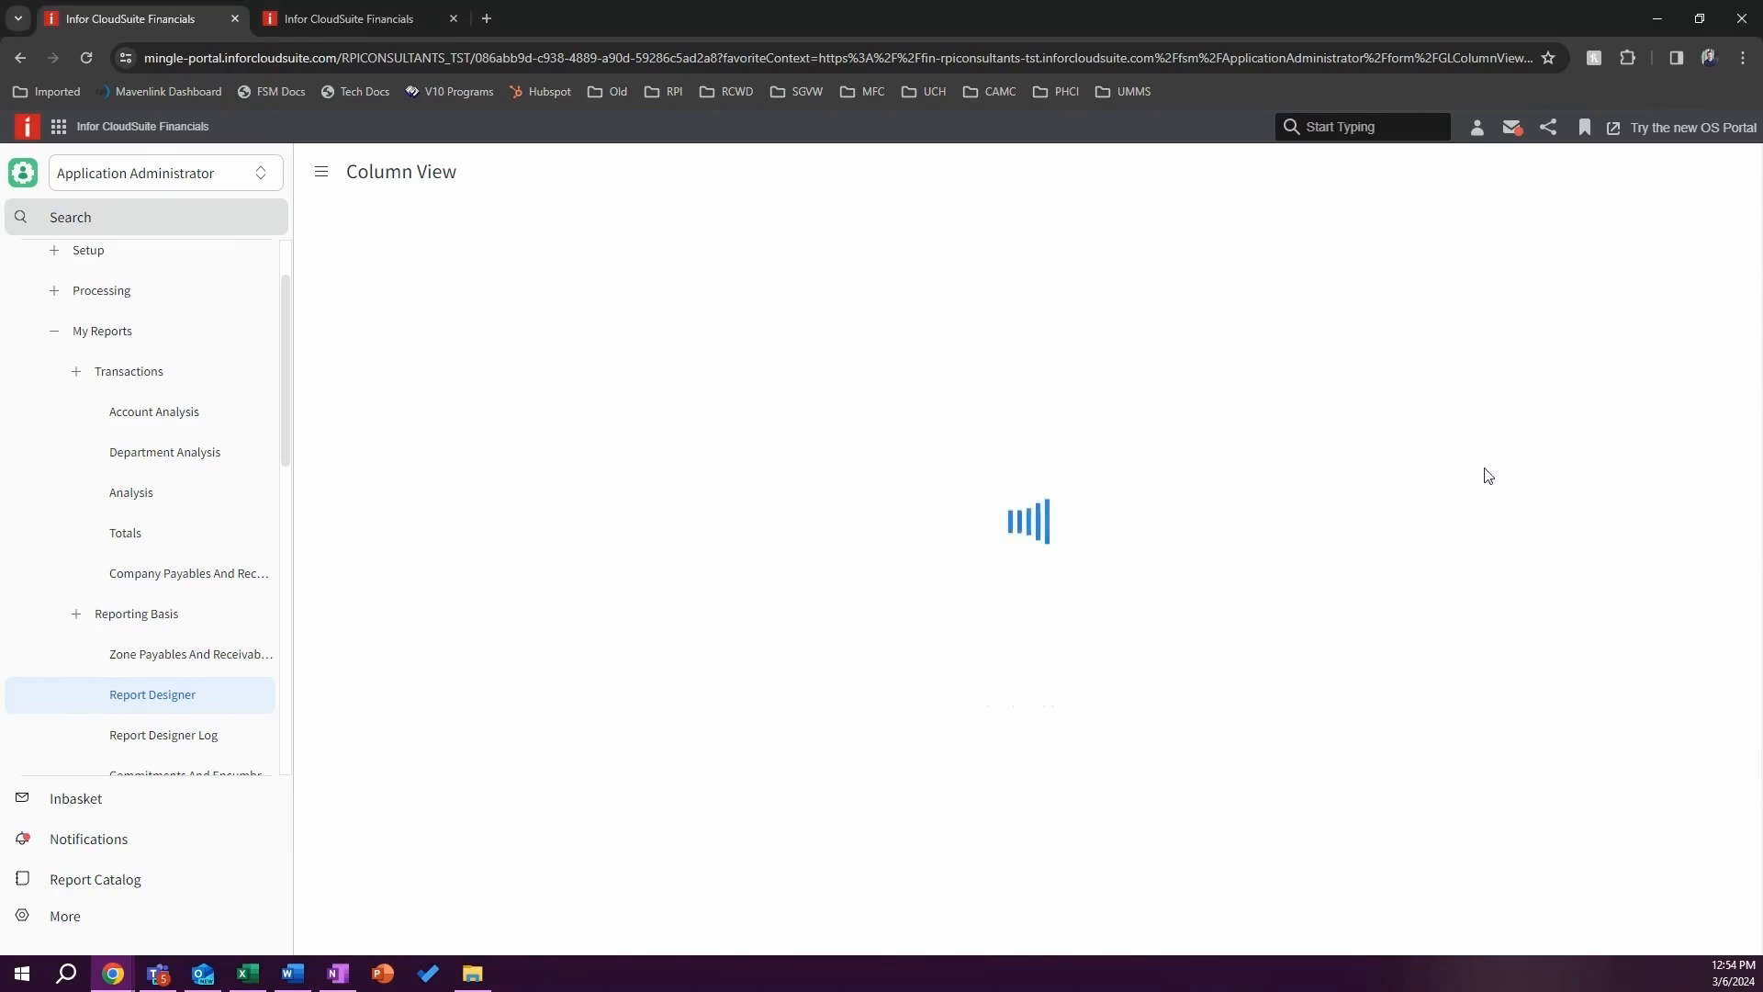
click(459, 303)
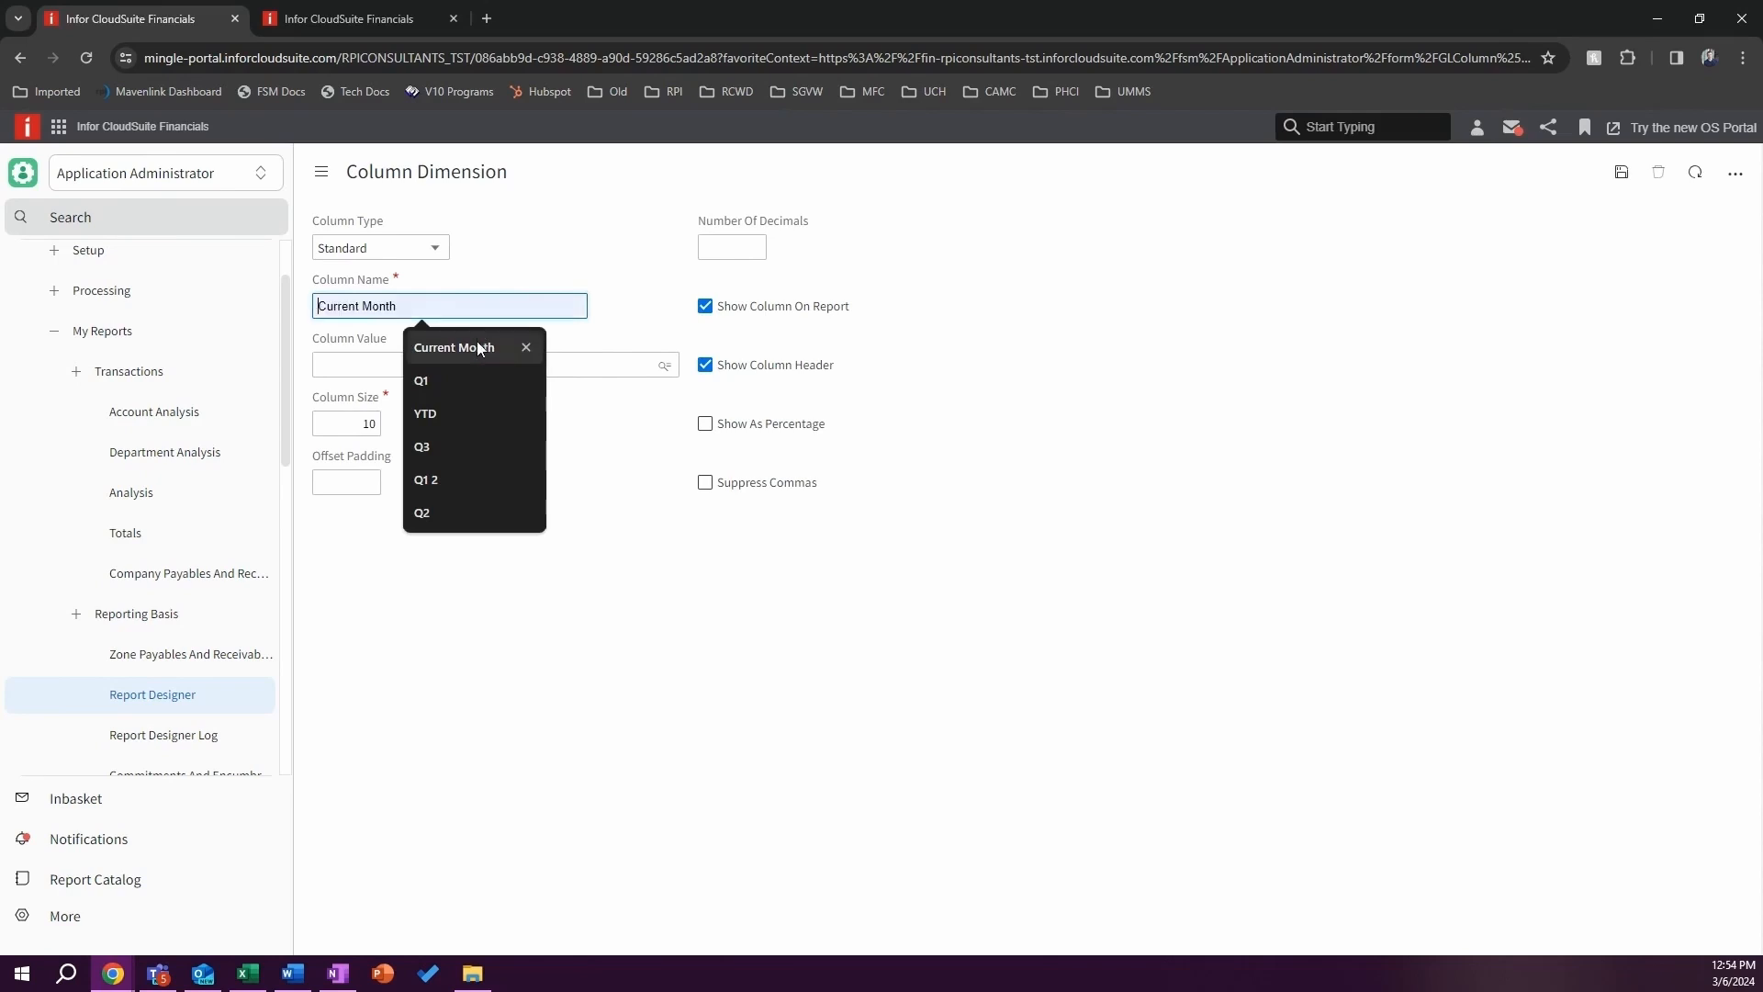
click(459, 411)
click(664, 366)
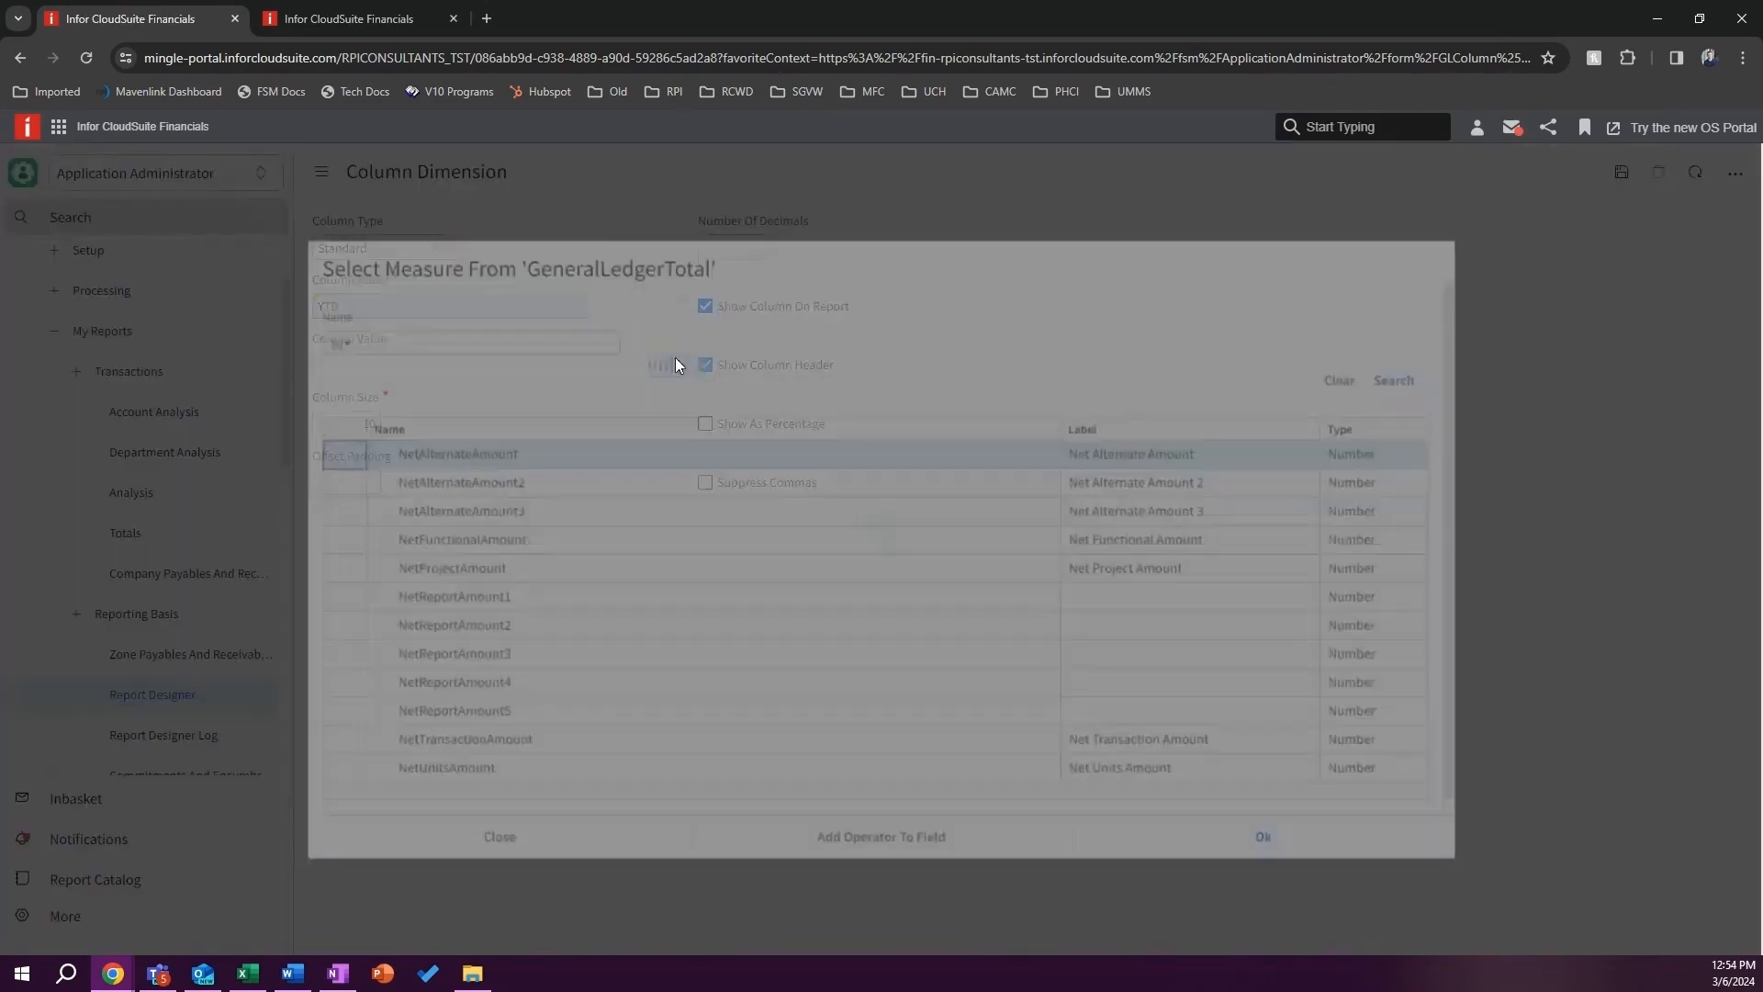
click(521, 544)
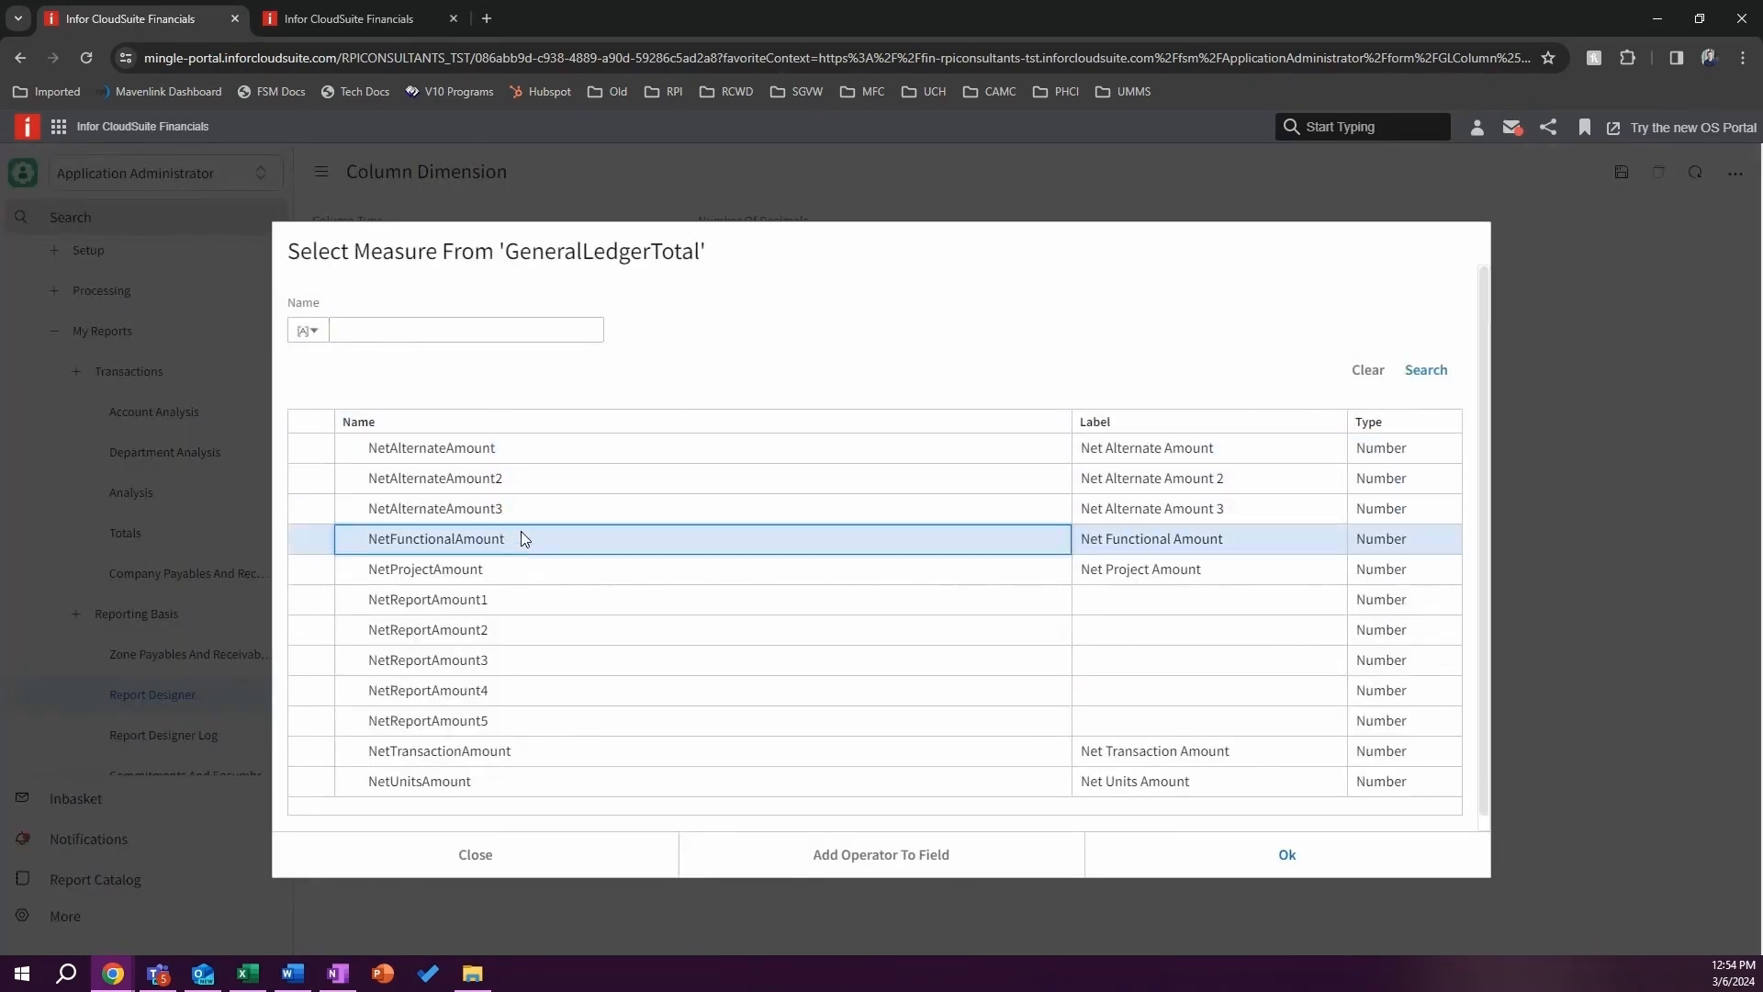
Step: Apply the Year to Date Ending Balance operator to the YTD column's measure and save the column
click(880, 854)
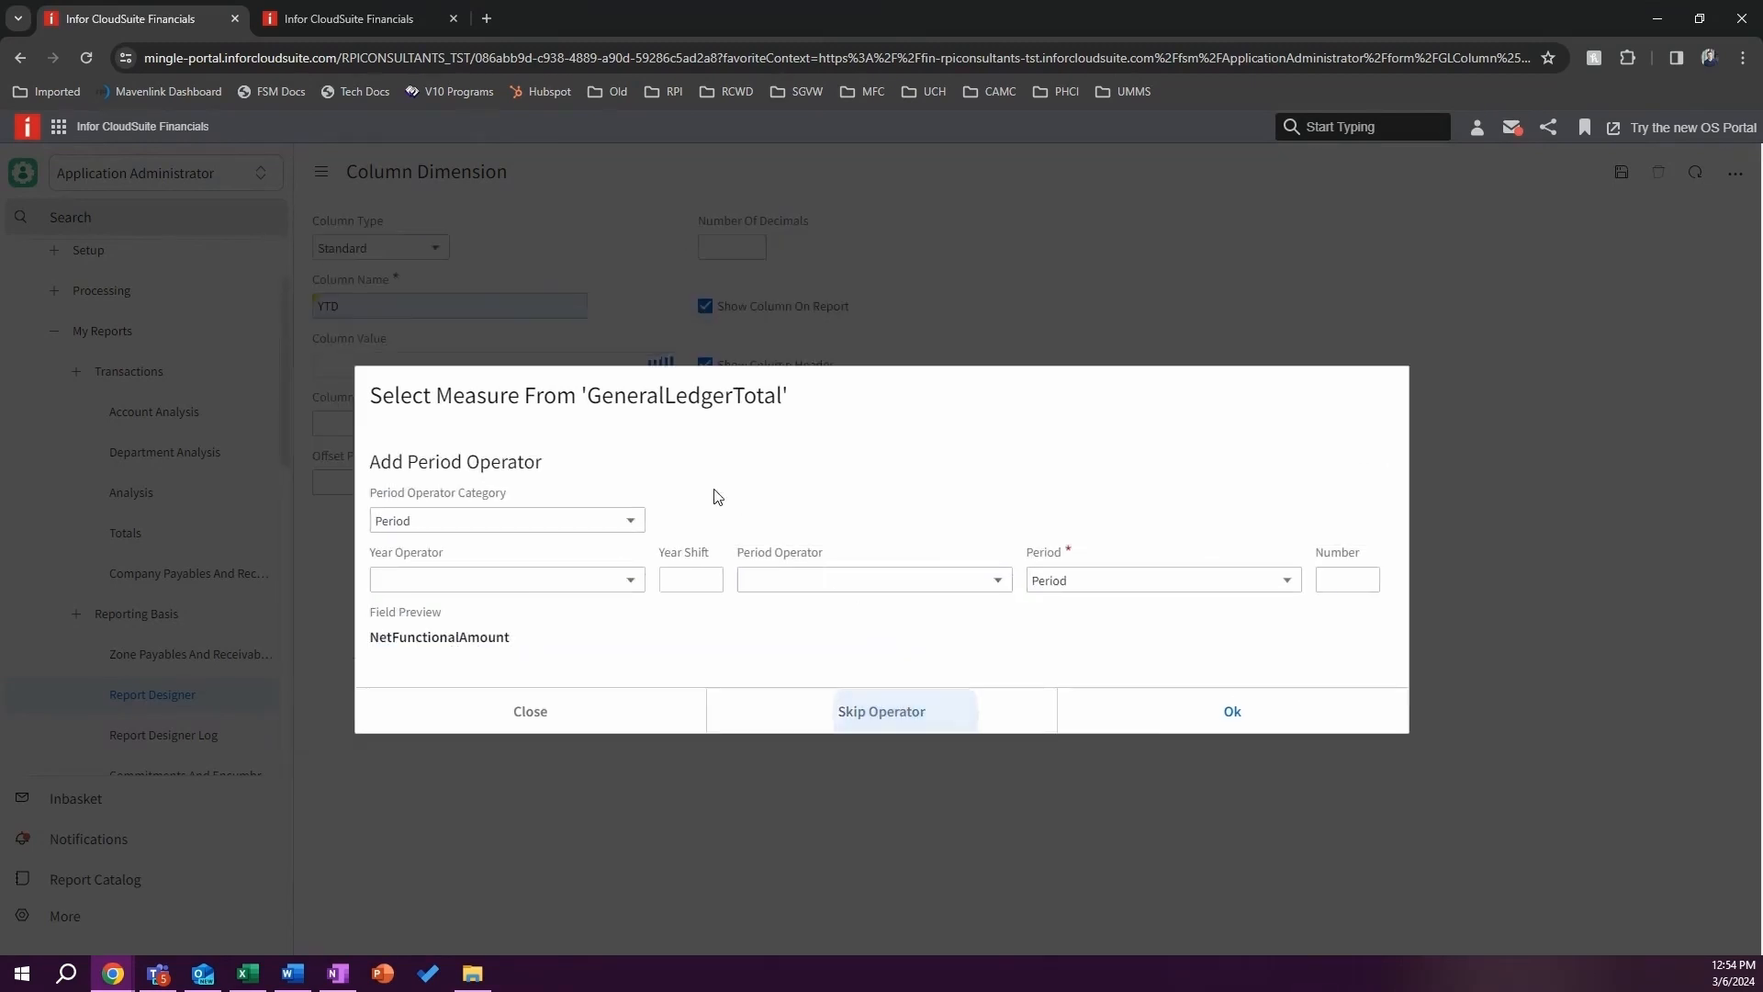
click(546, 521)
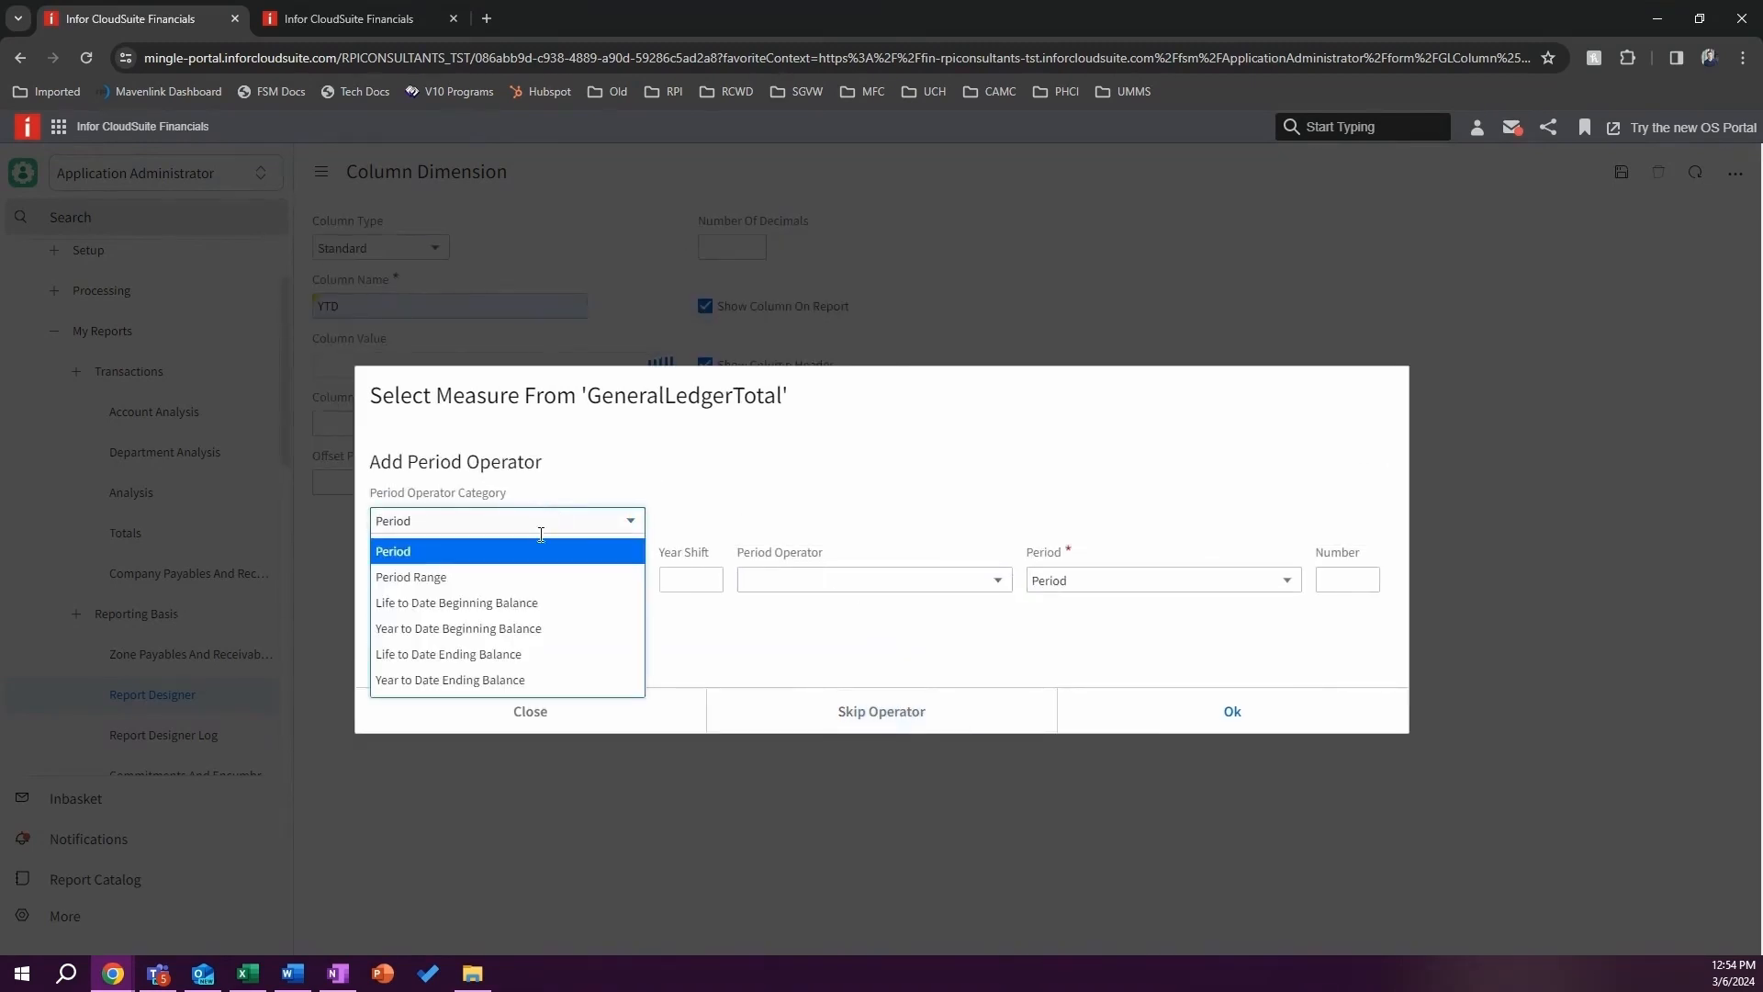
click(471, 681)
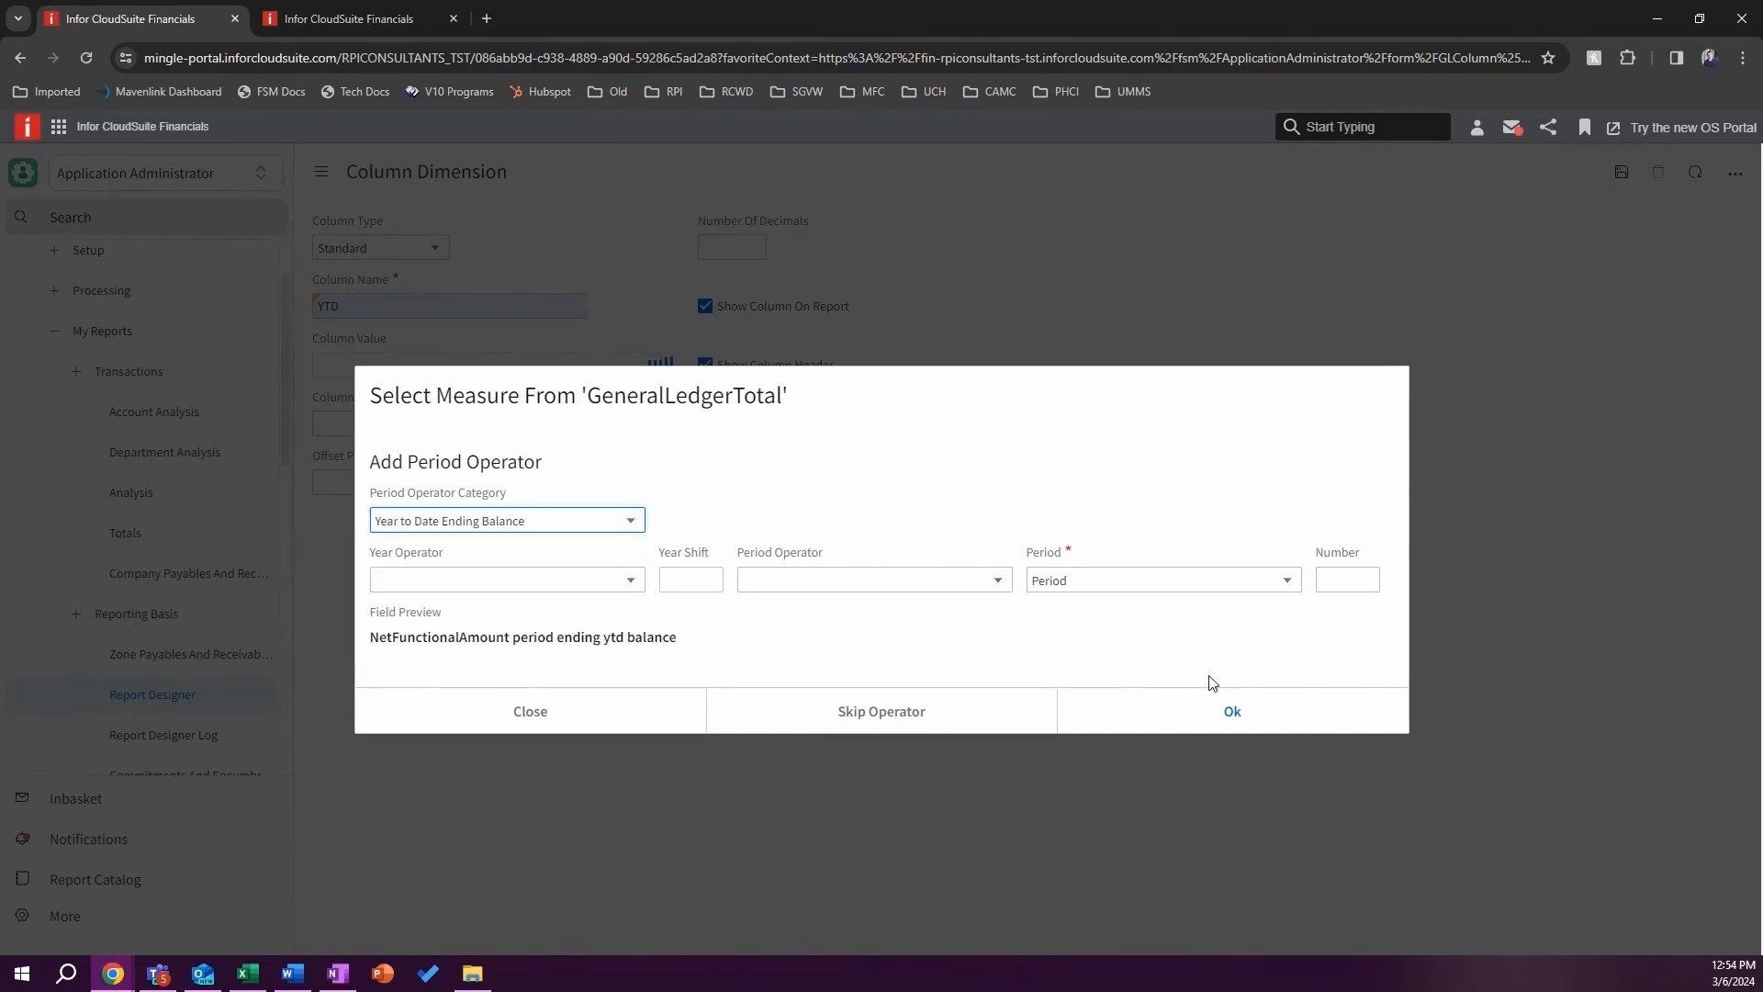
click(1233, 713)
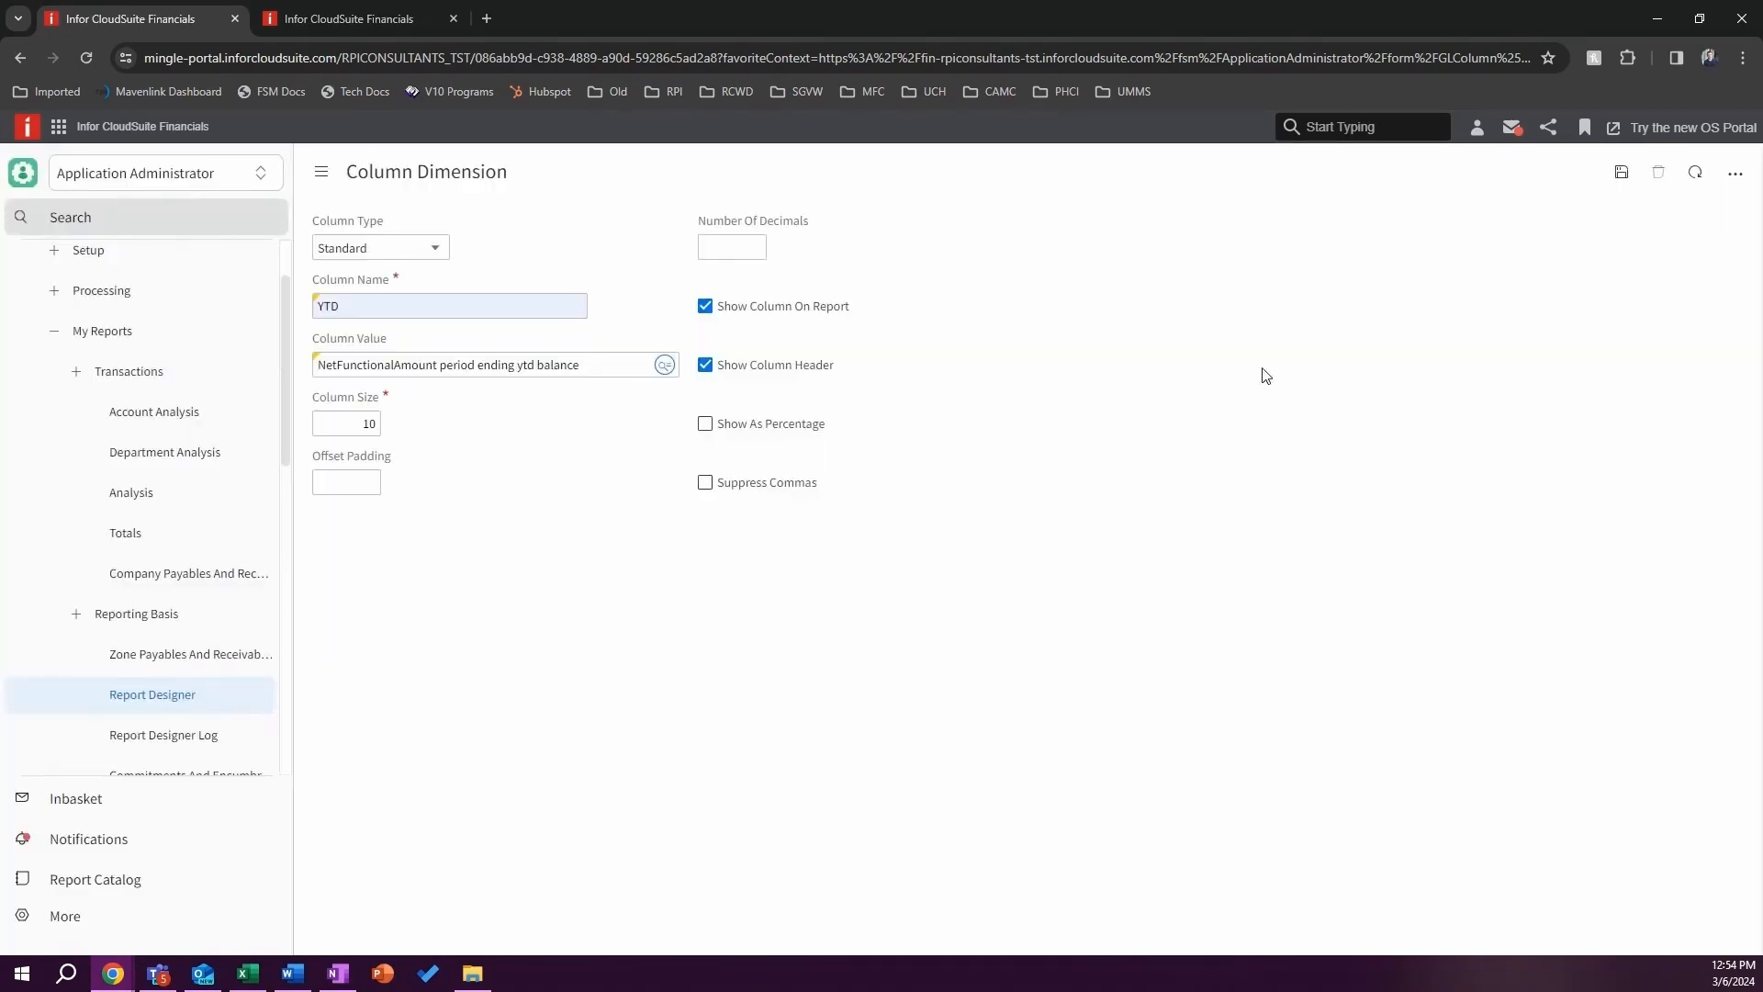
click(1620, 173)
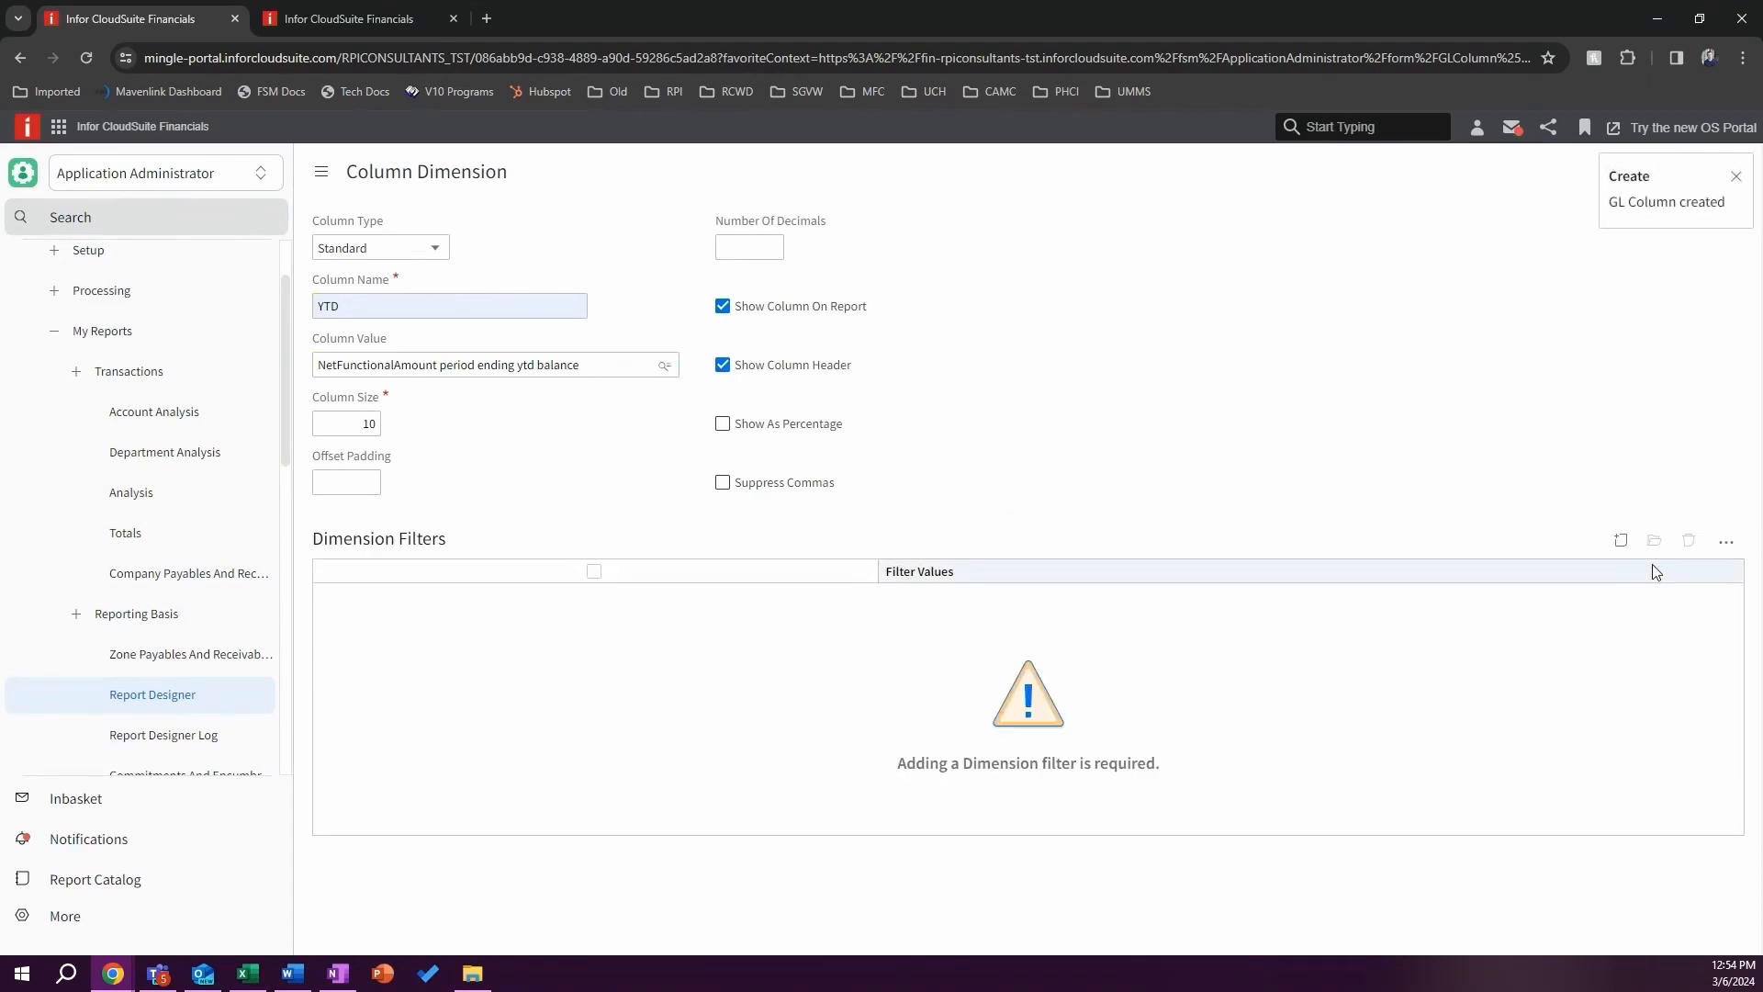
Step: Create a Scenario filter dimension for the YTD column and save it
click(1621, 540)
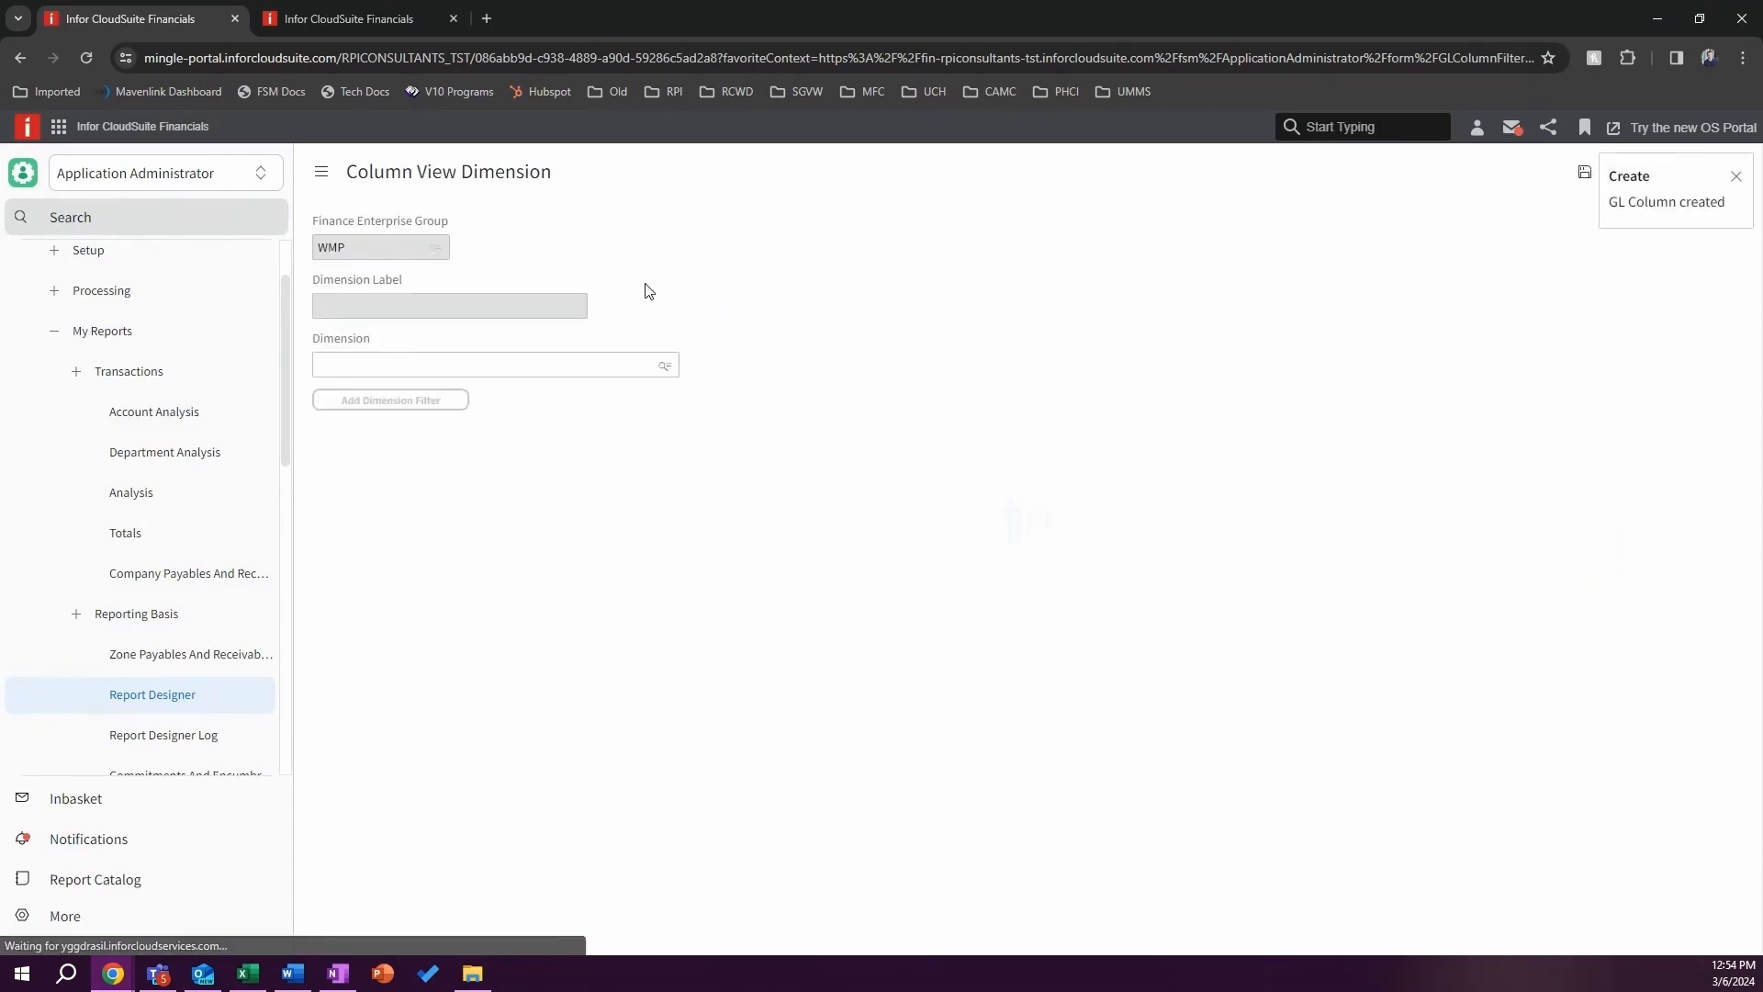
click(665, 366)
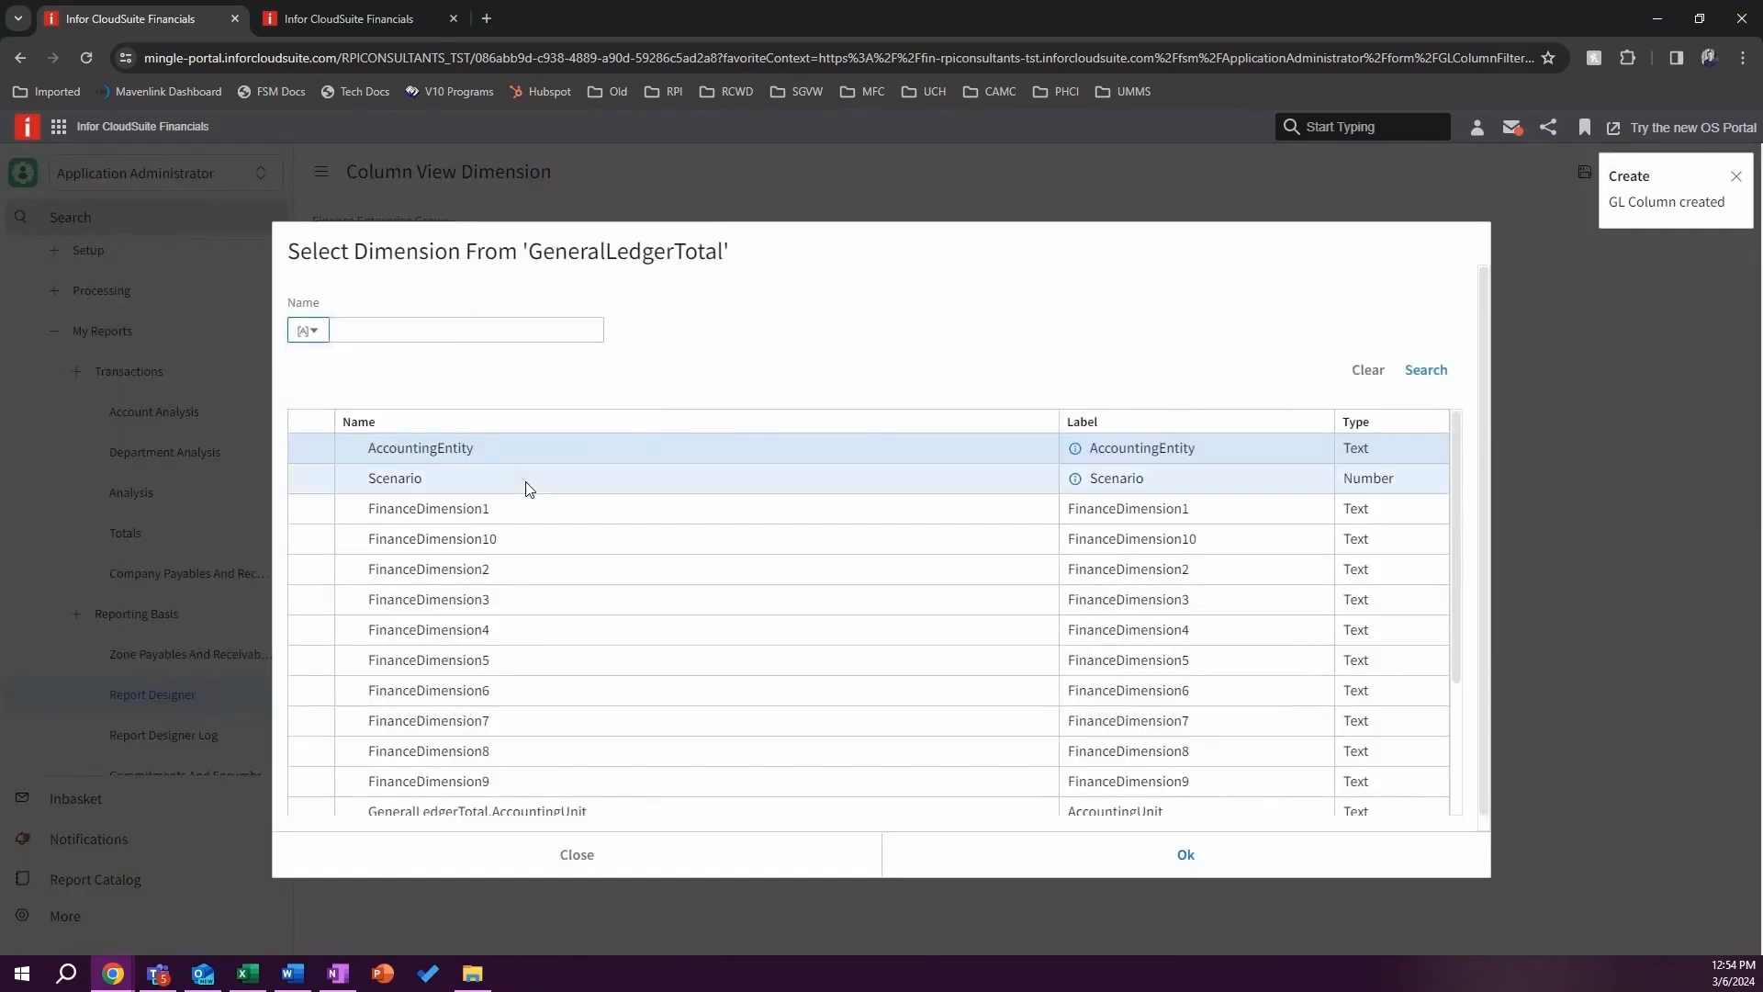
click(527, 483)
click(1150, 856)
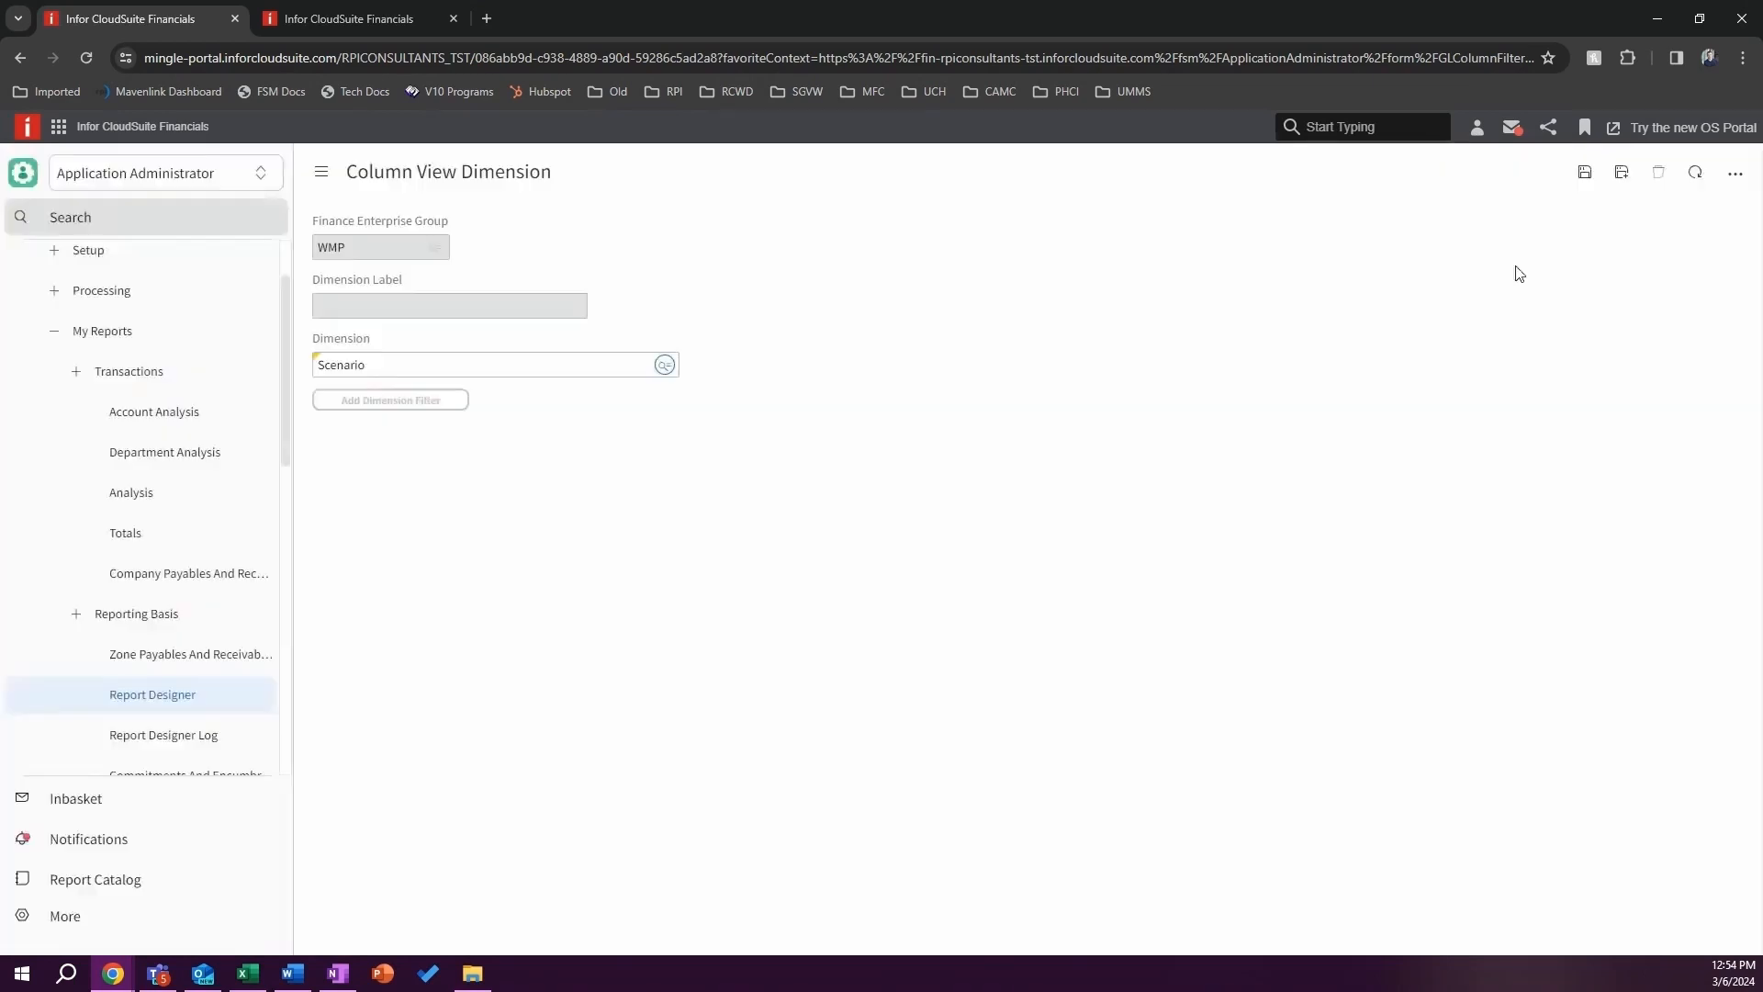
click(1585, 174)
Step: Add a dimension filter for scenario 2 to the YTD column and return to the Departmental Income Statement column view
click(425, 400)
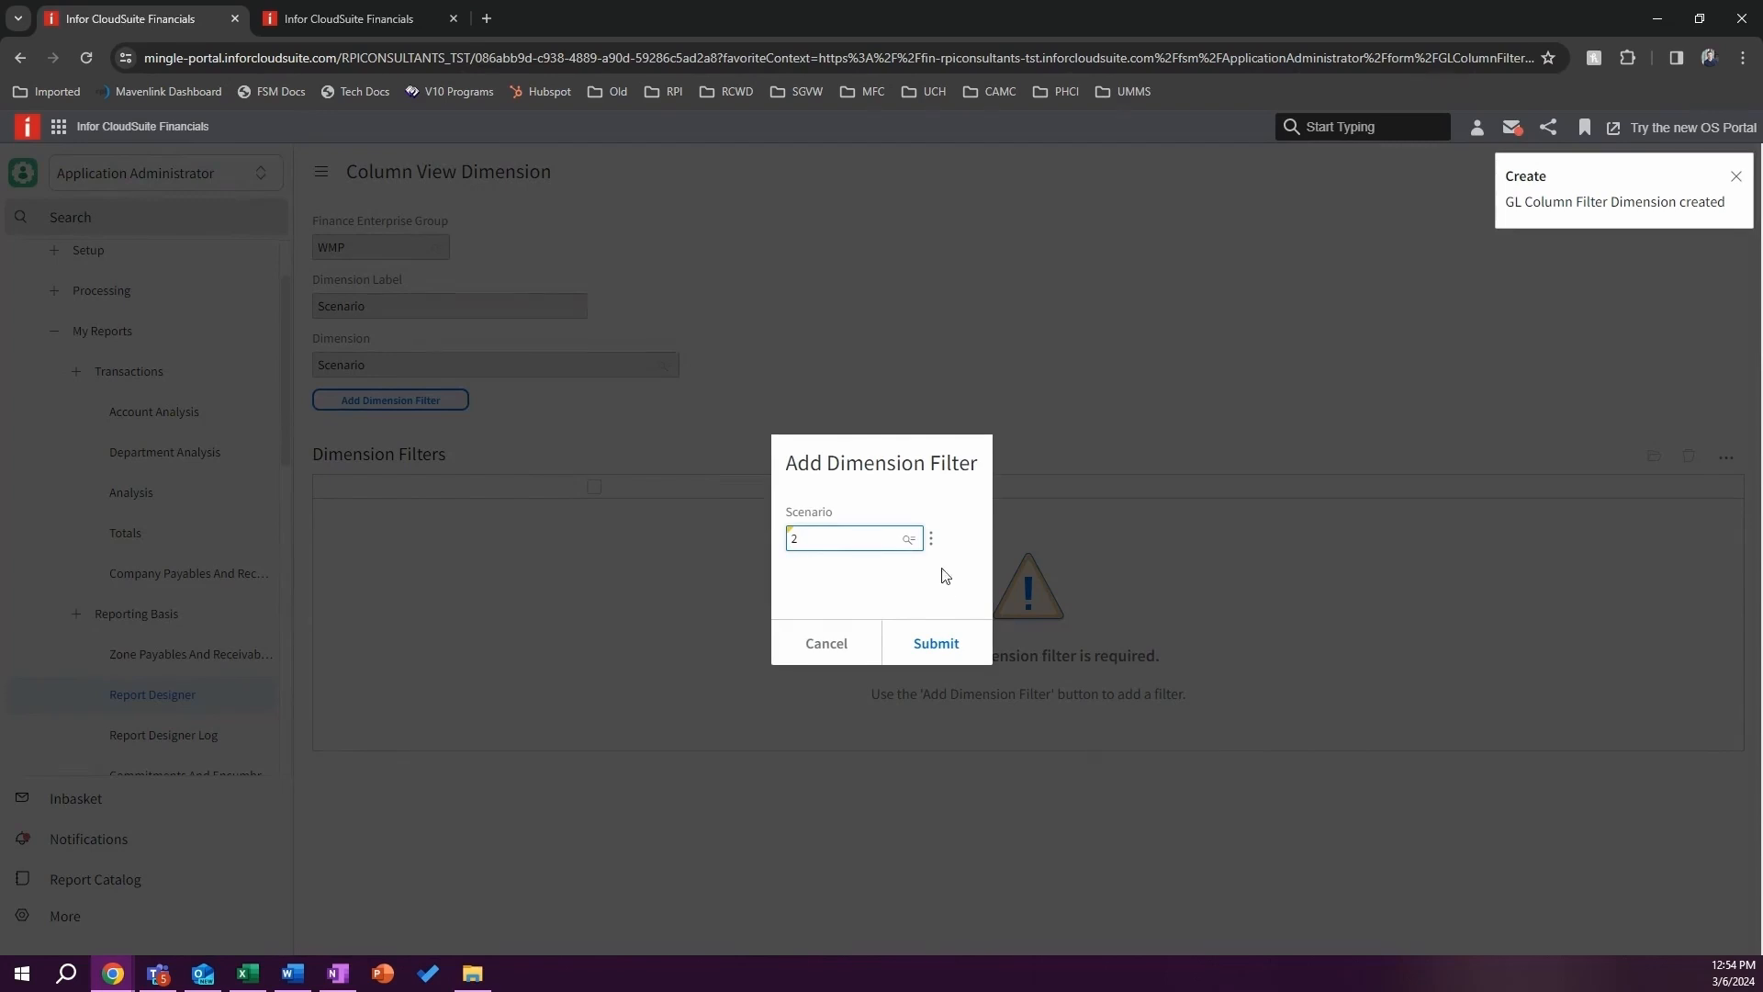
click(937, 643)
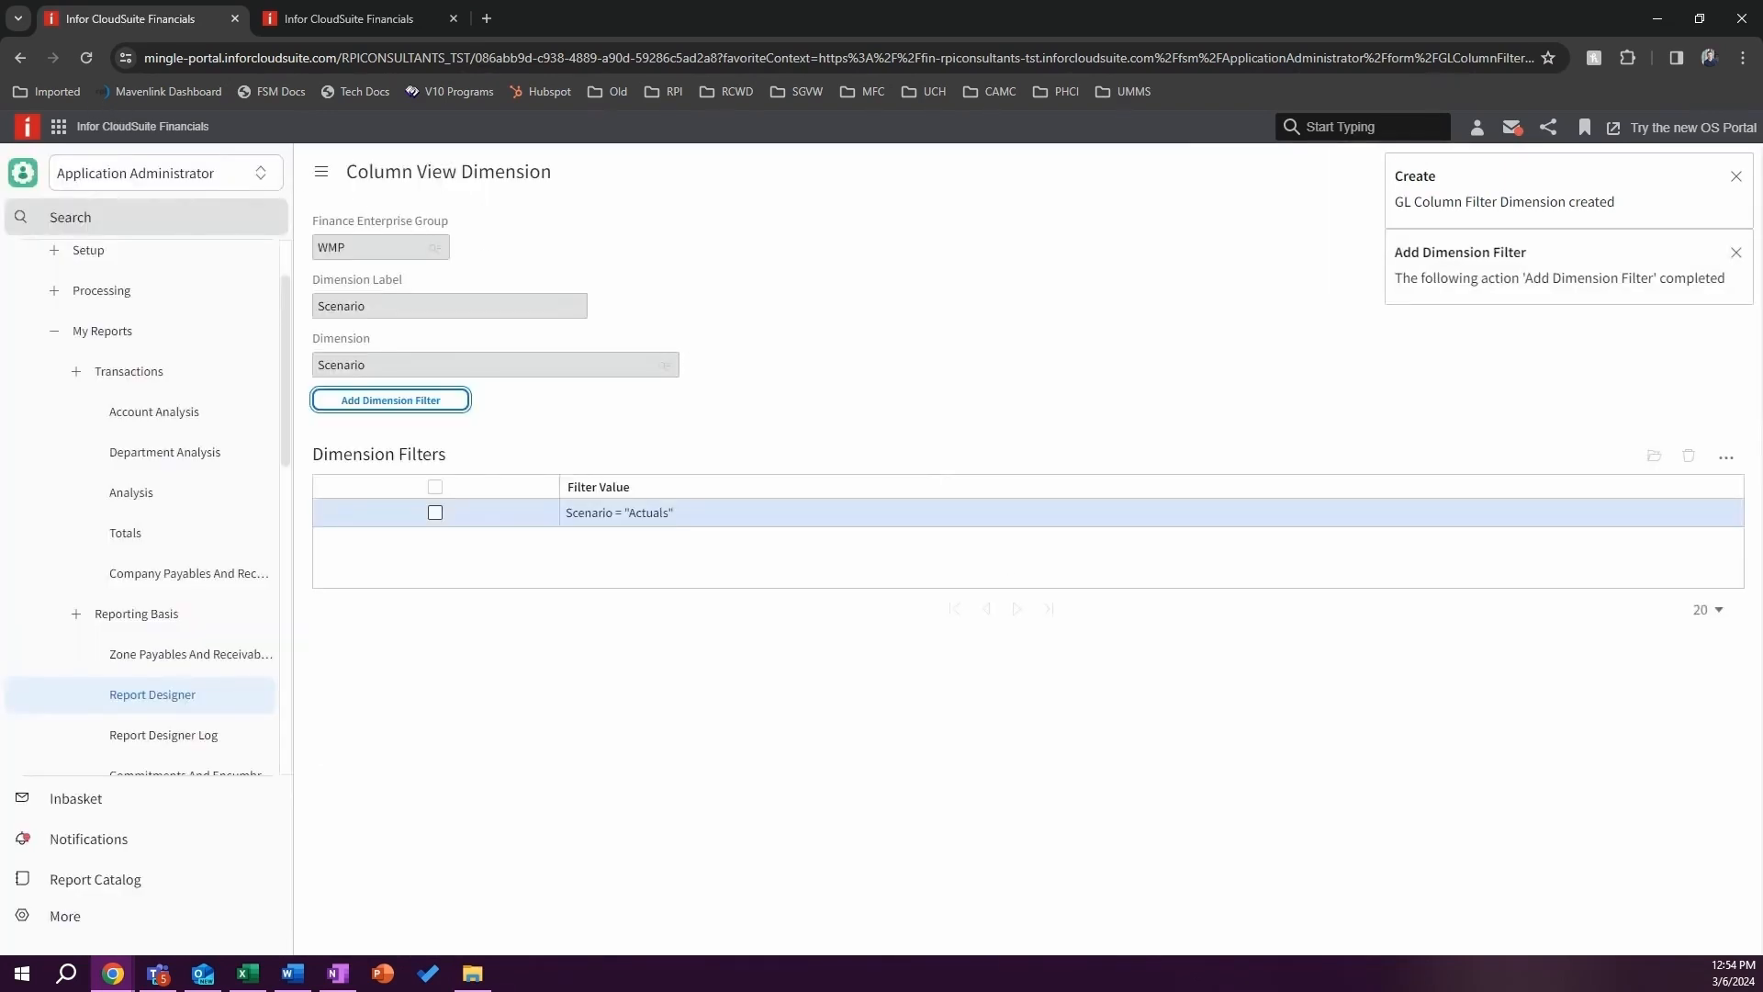
click(20, 57)
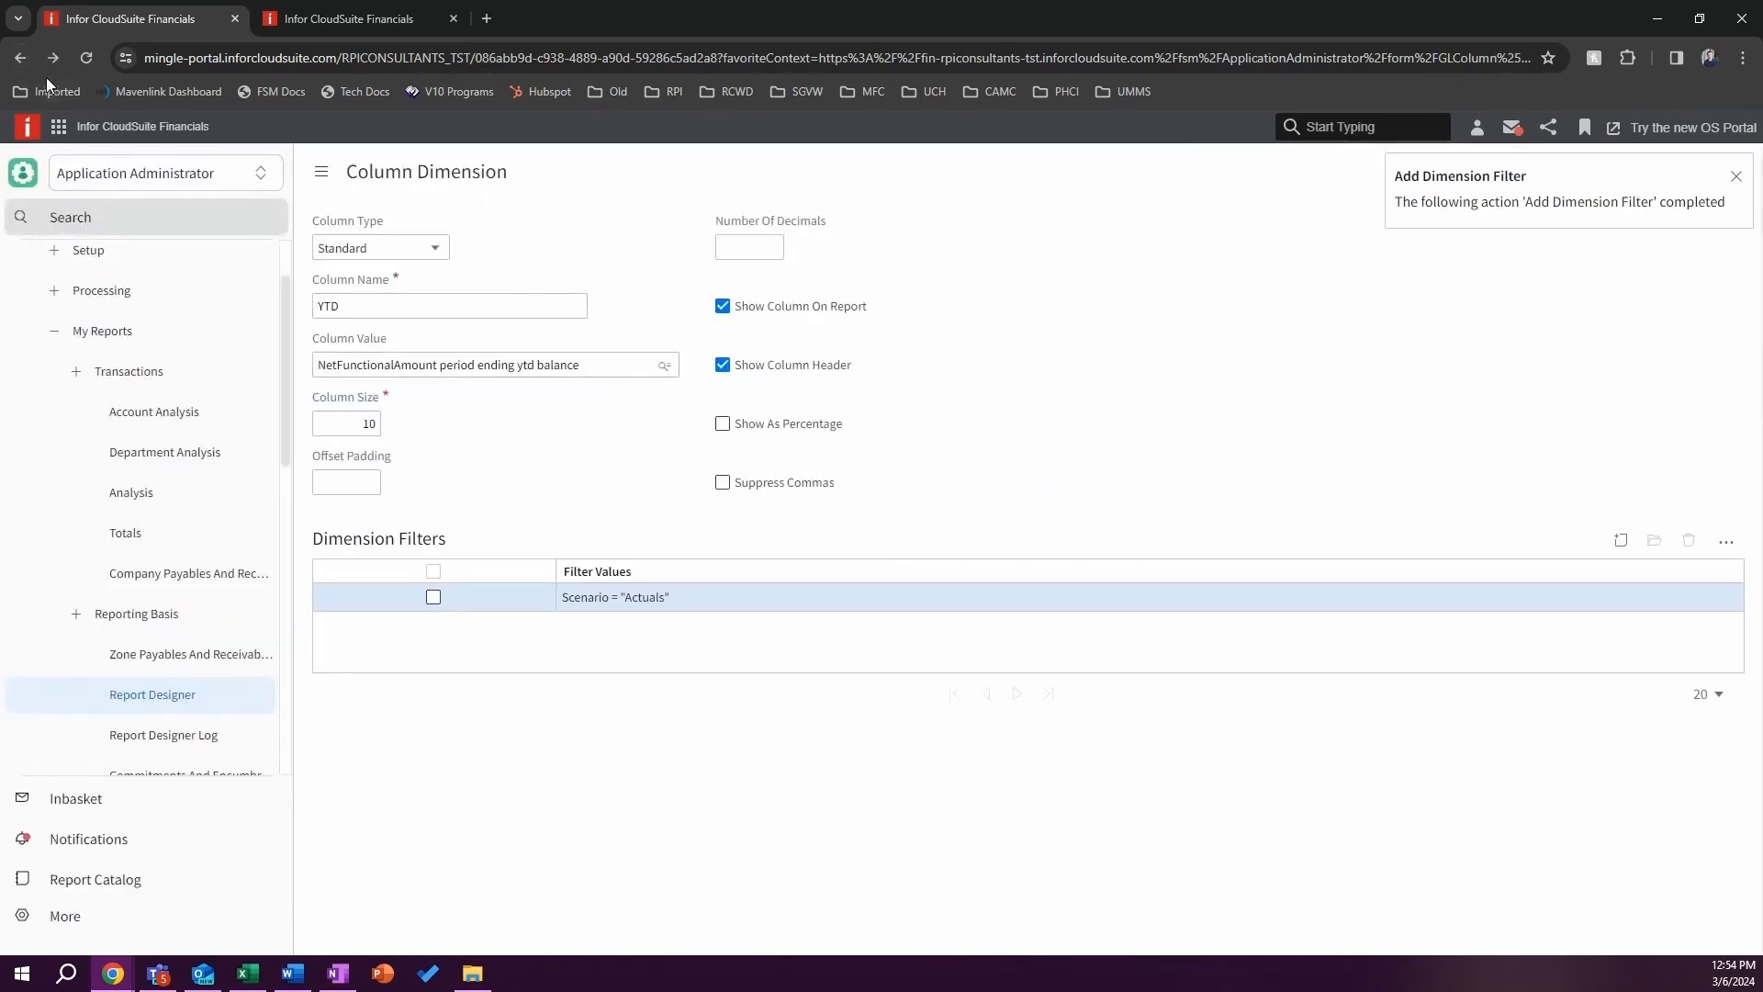
click(20, 57)
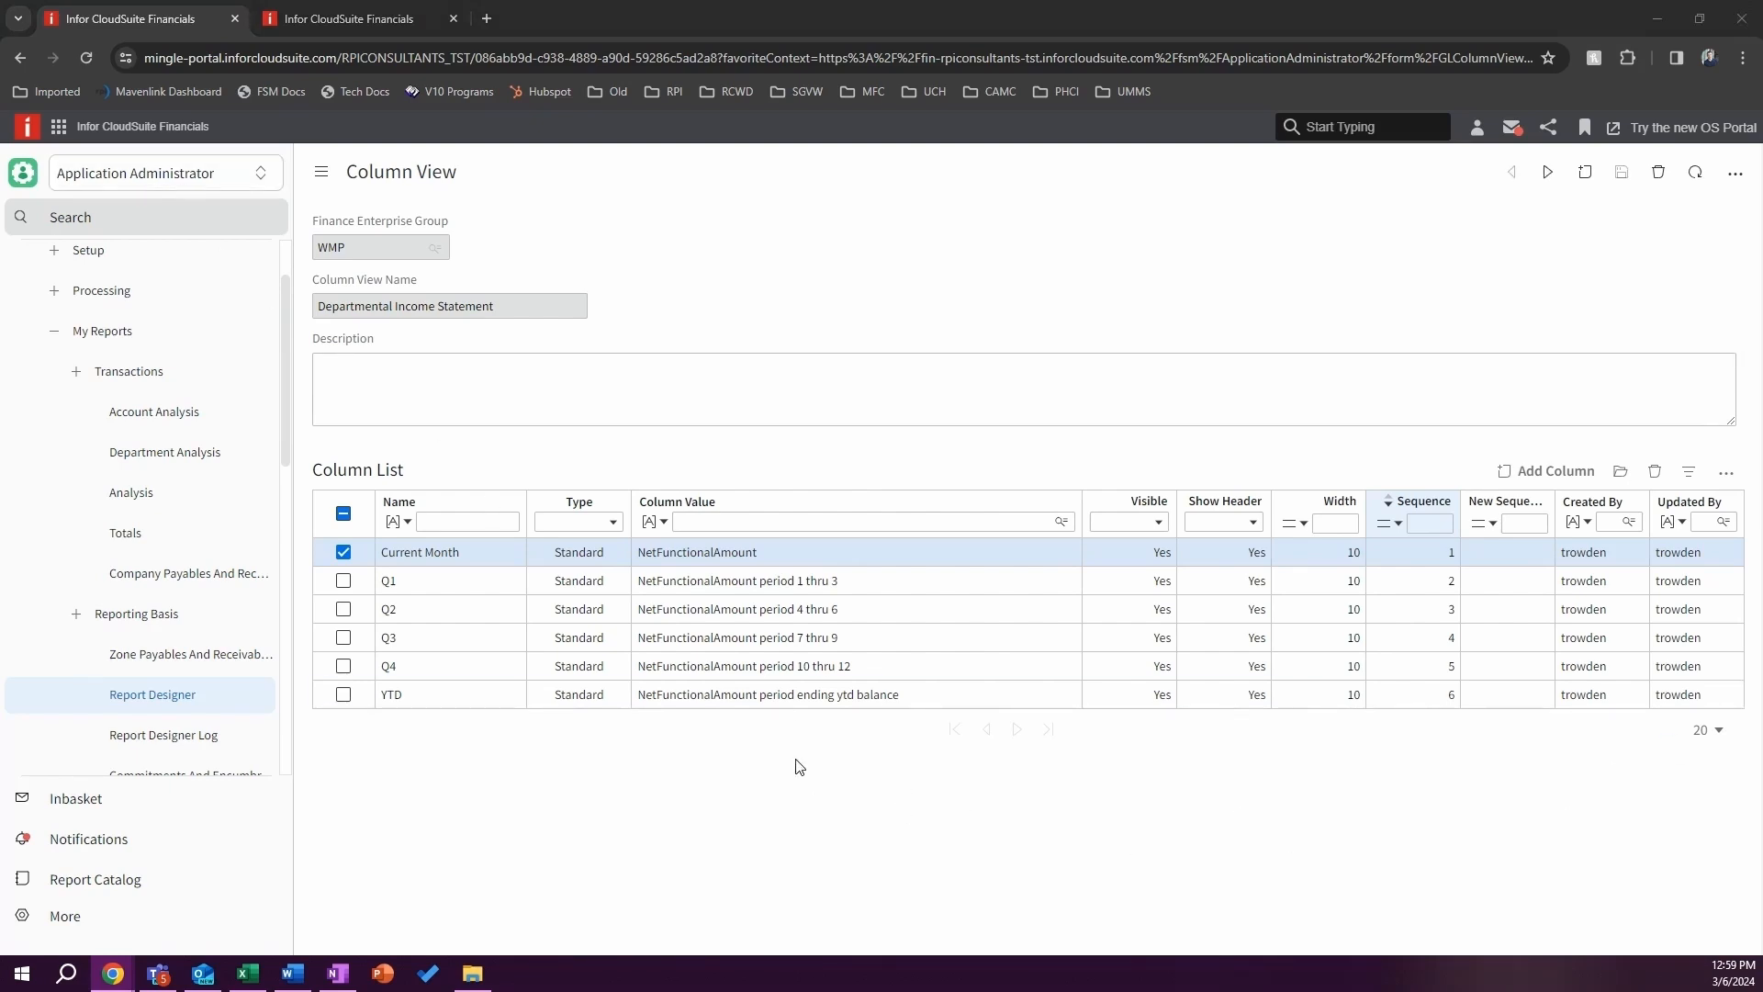
Step: Start a new Global Ledger report with Report ID DEPT EXP and title Departmental Expenses
click(20, 57)
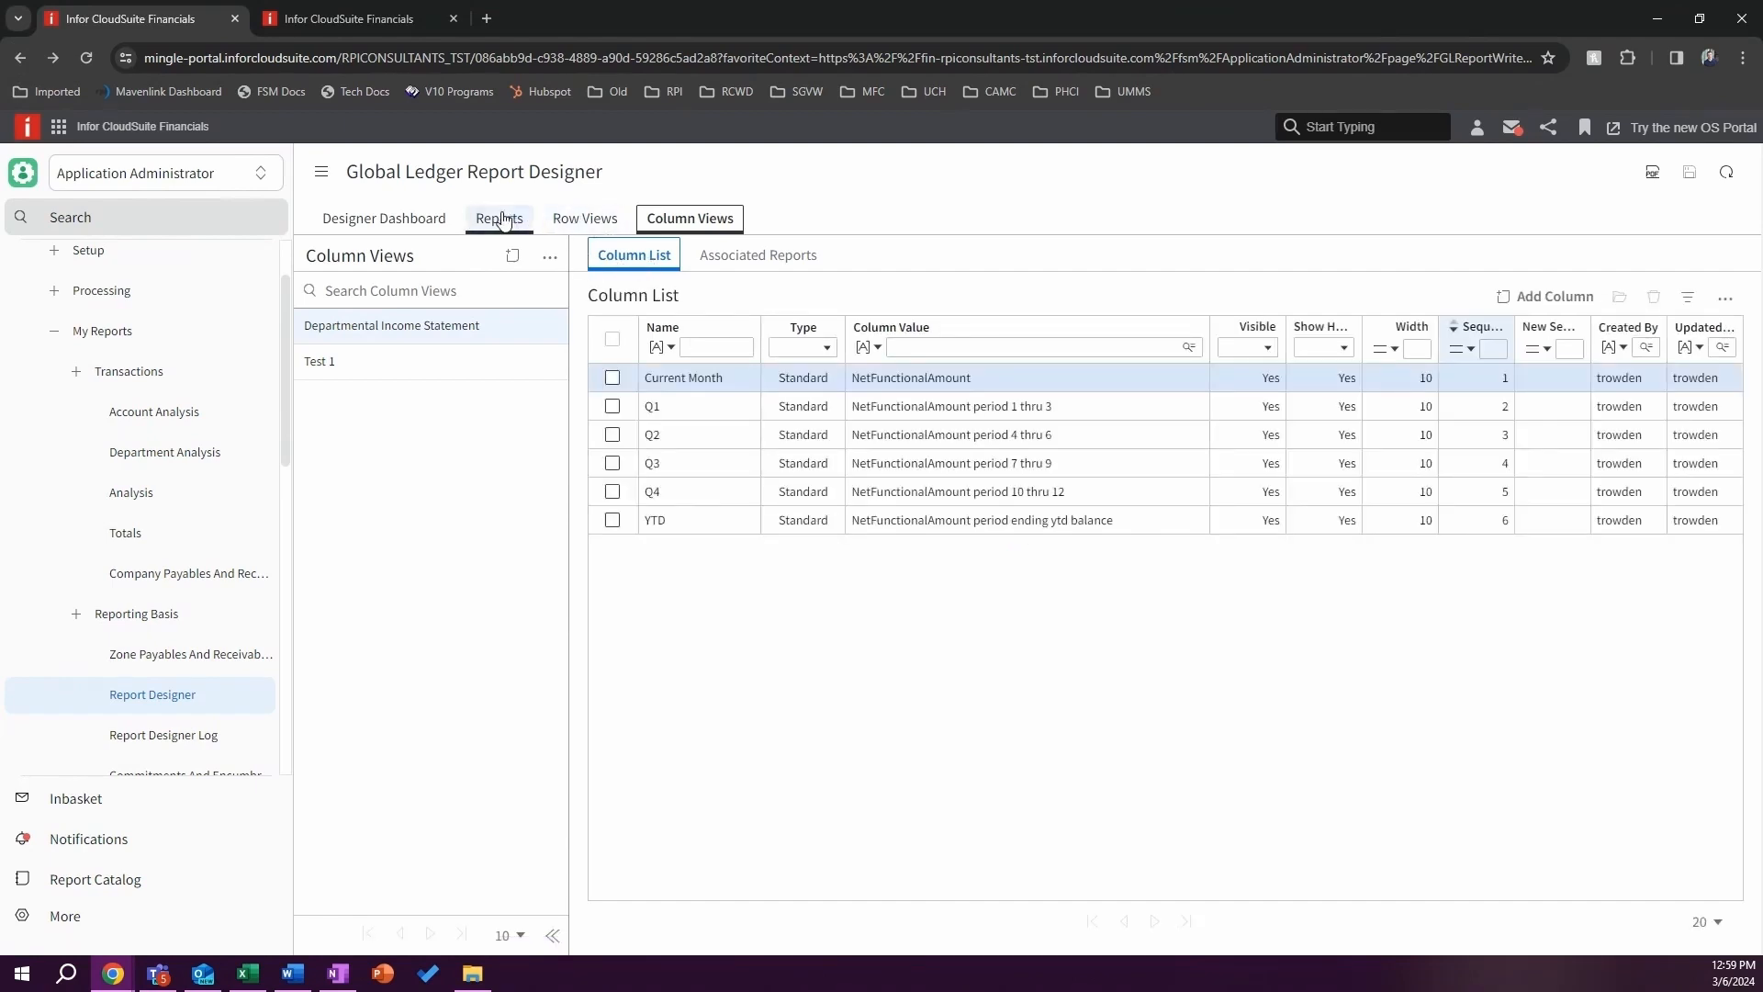
click(504, 218)
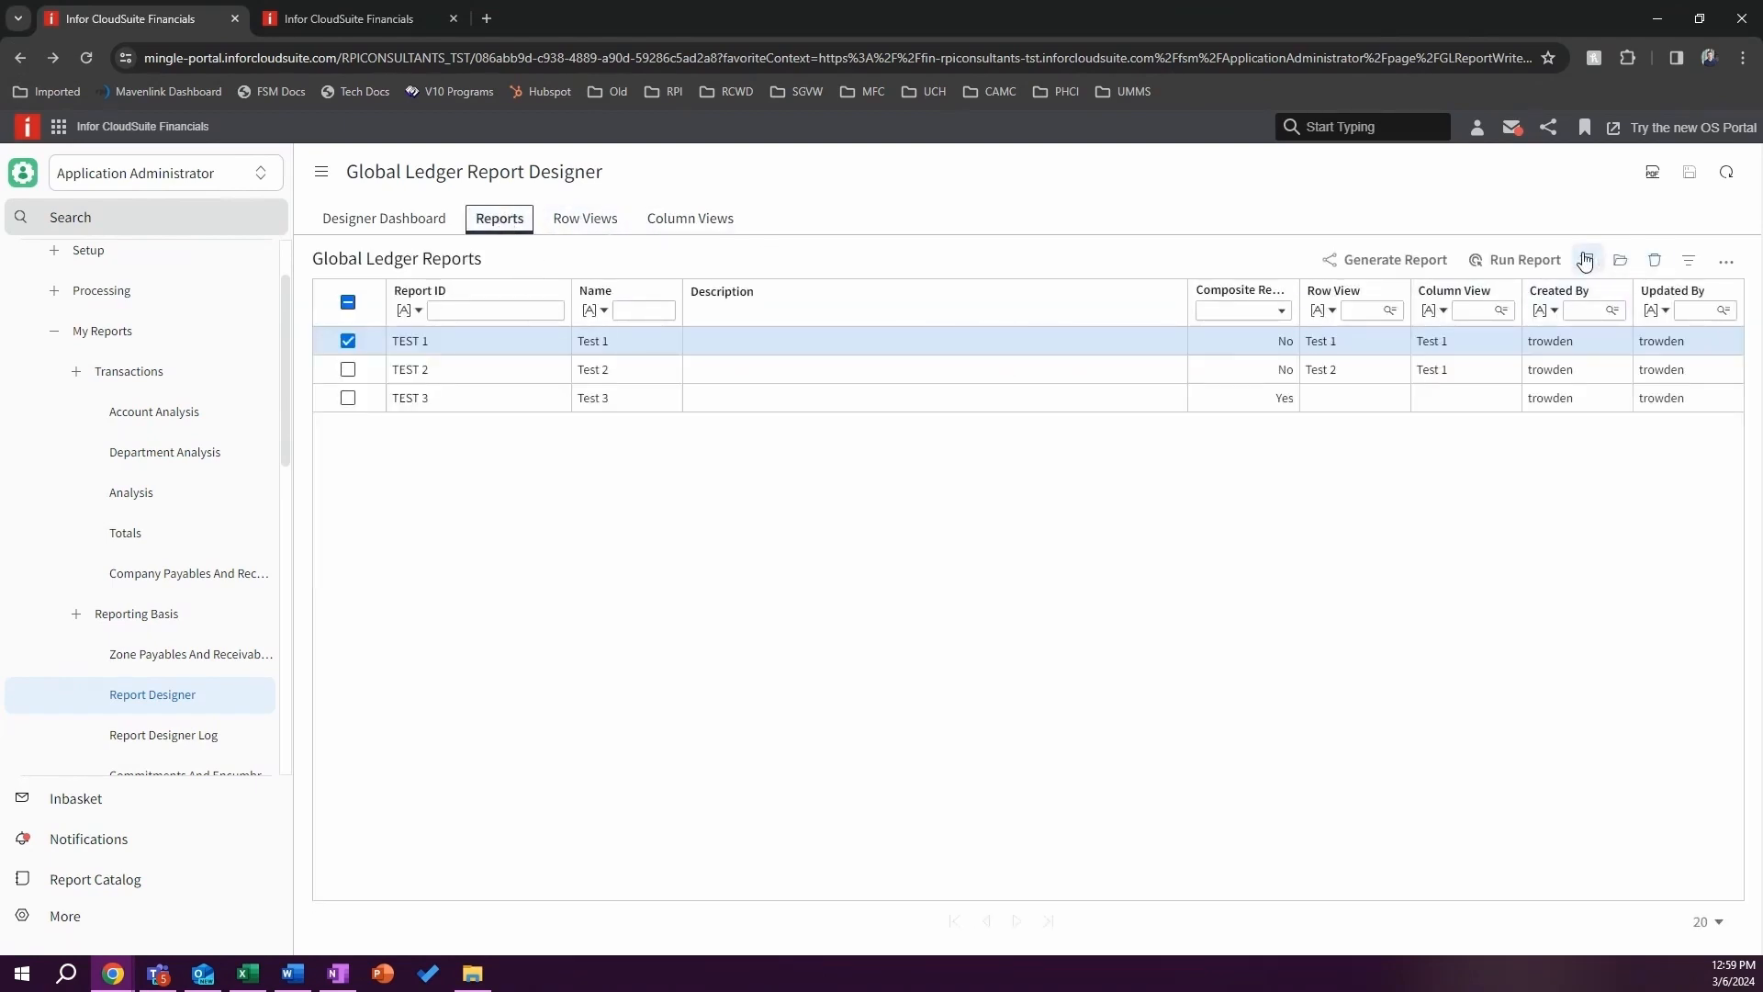
click(1586, 260)
click(504, 425)
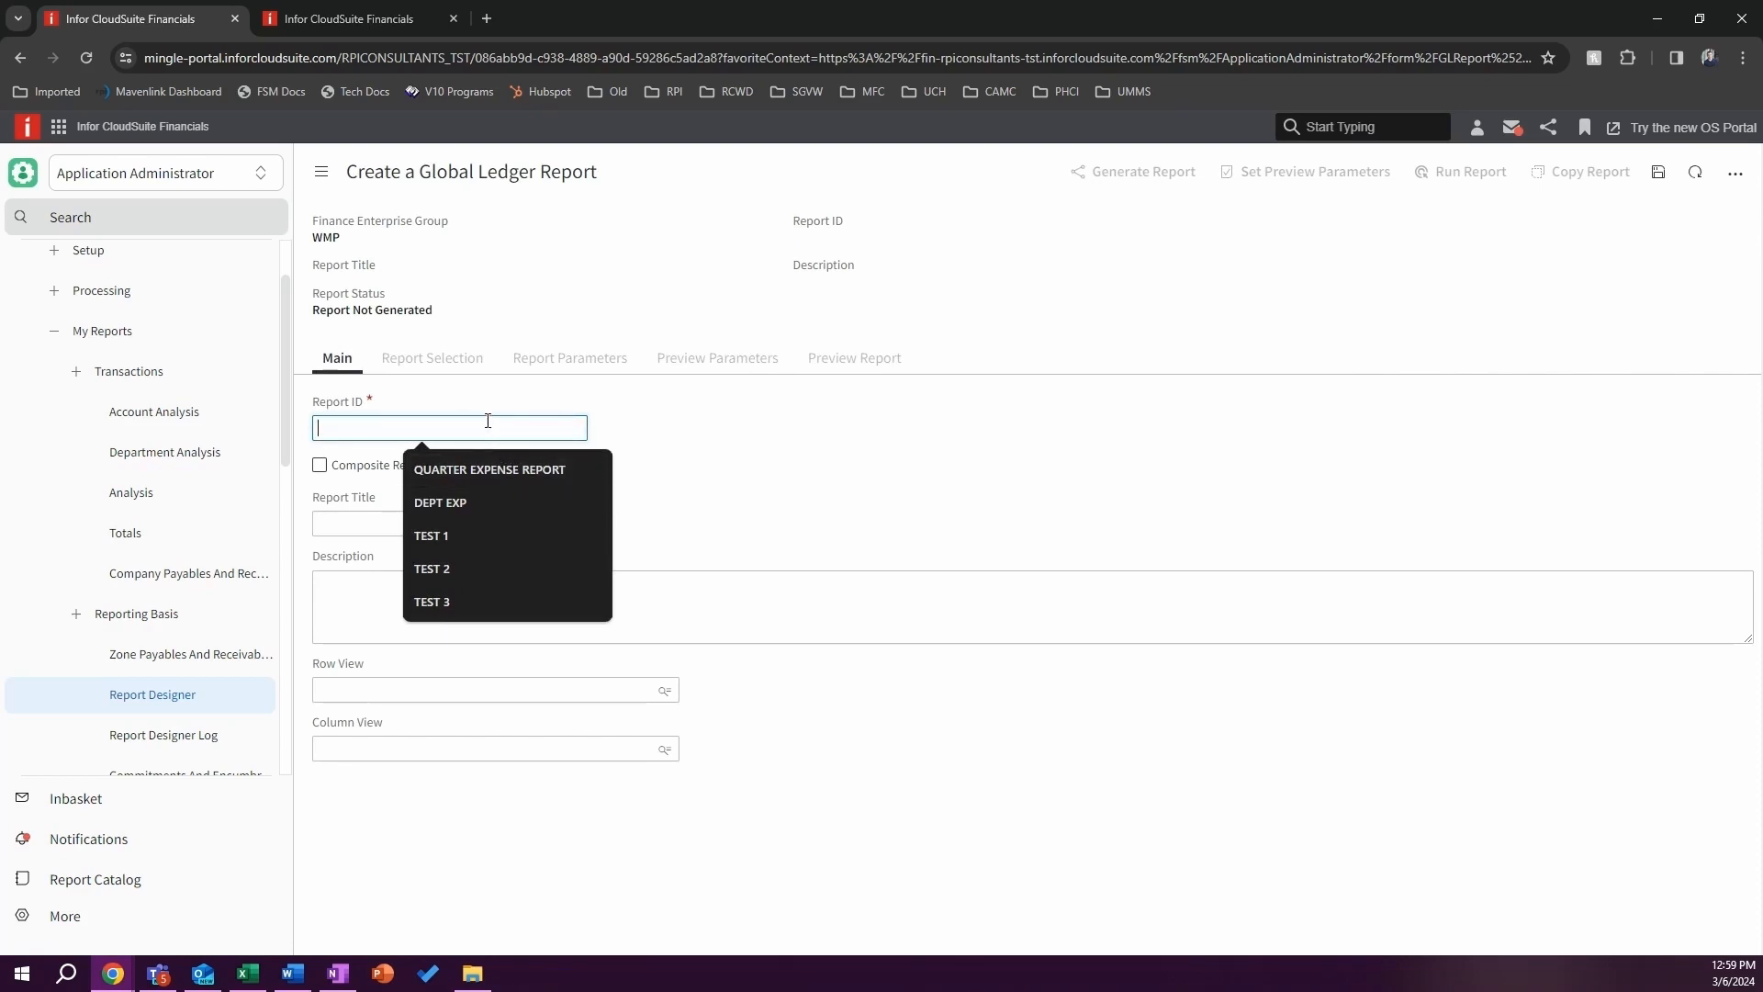
click(481, 496)
click(447, 523)
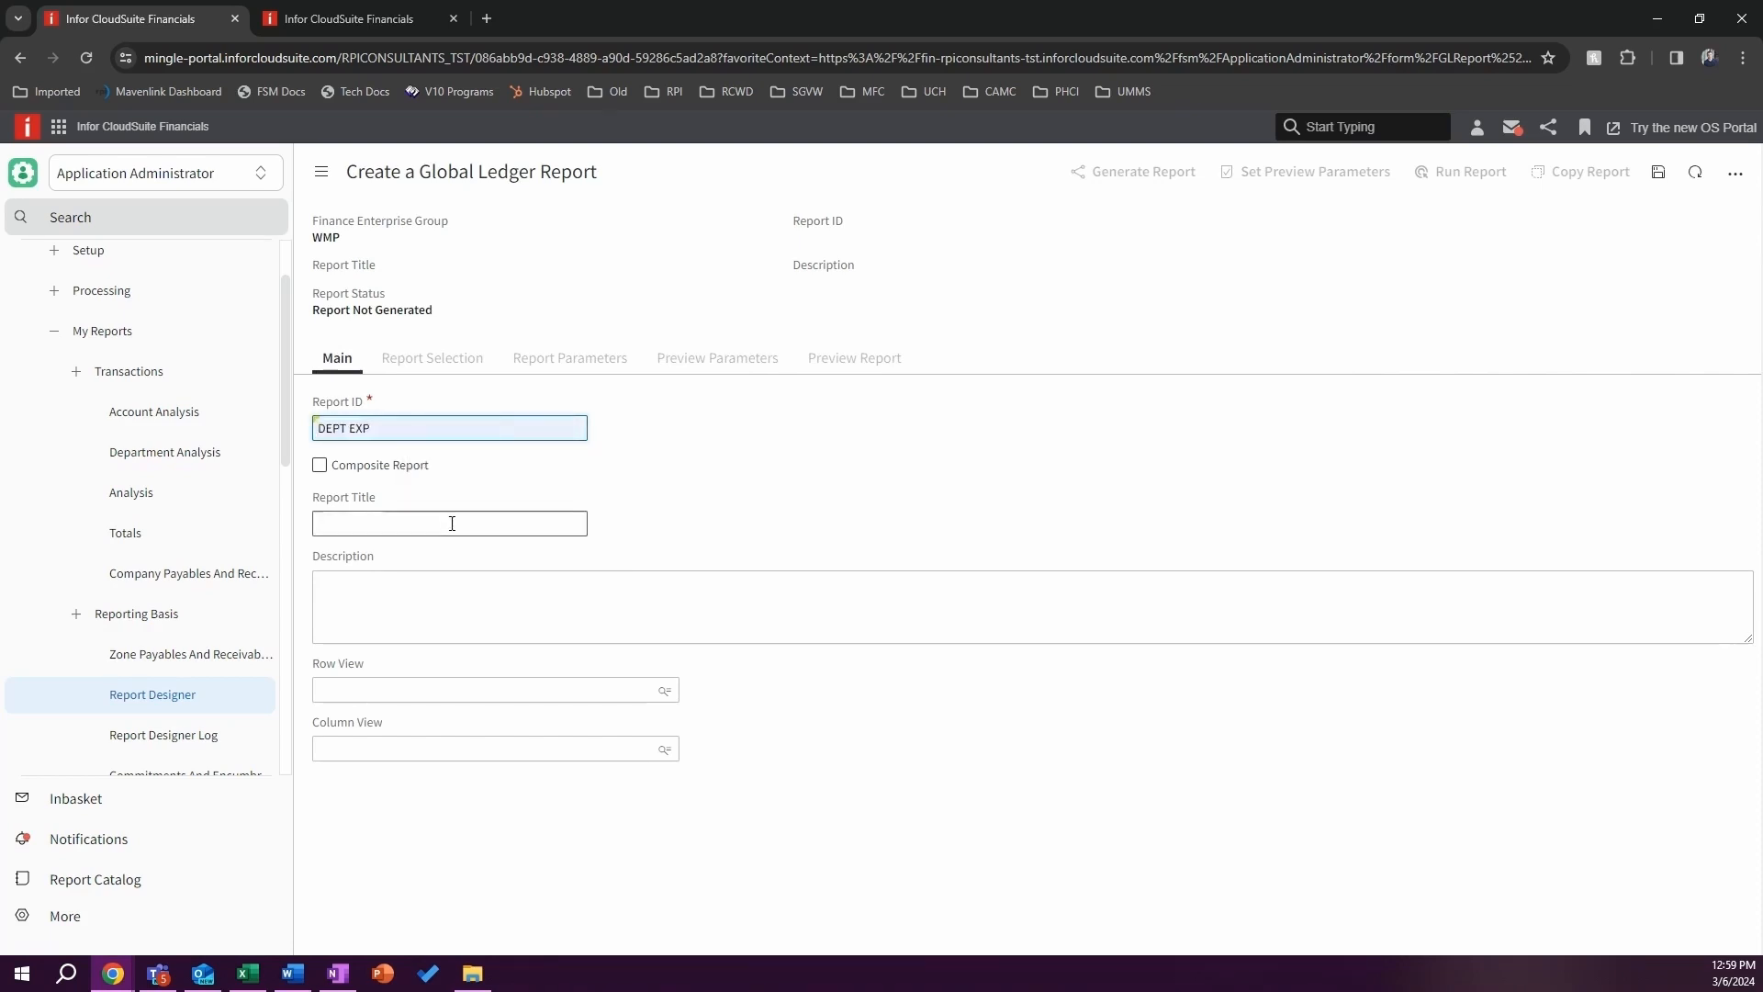
click(490, 692)
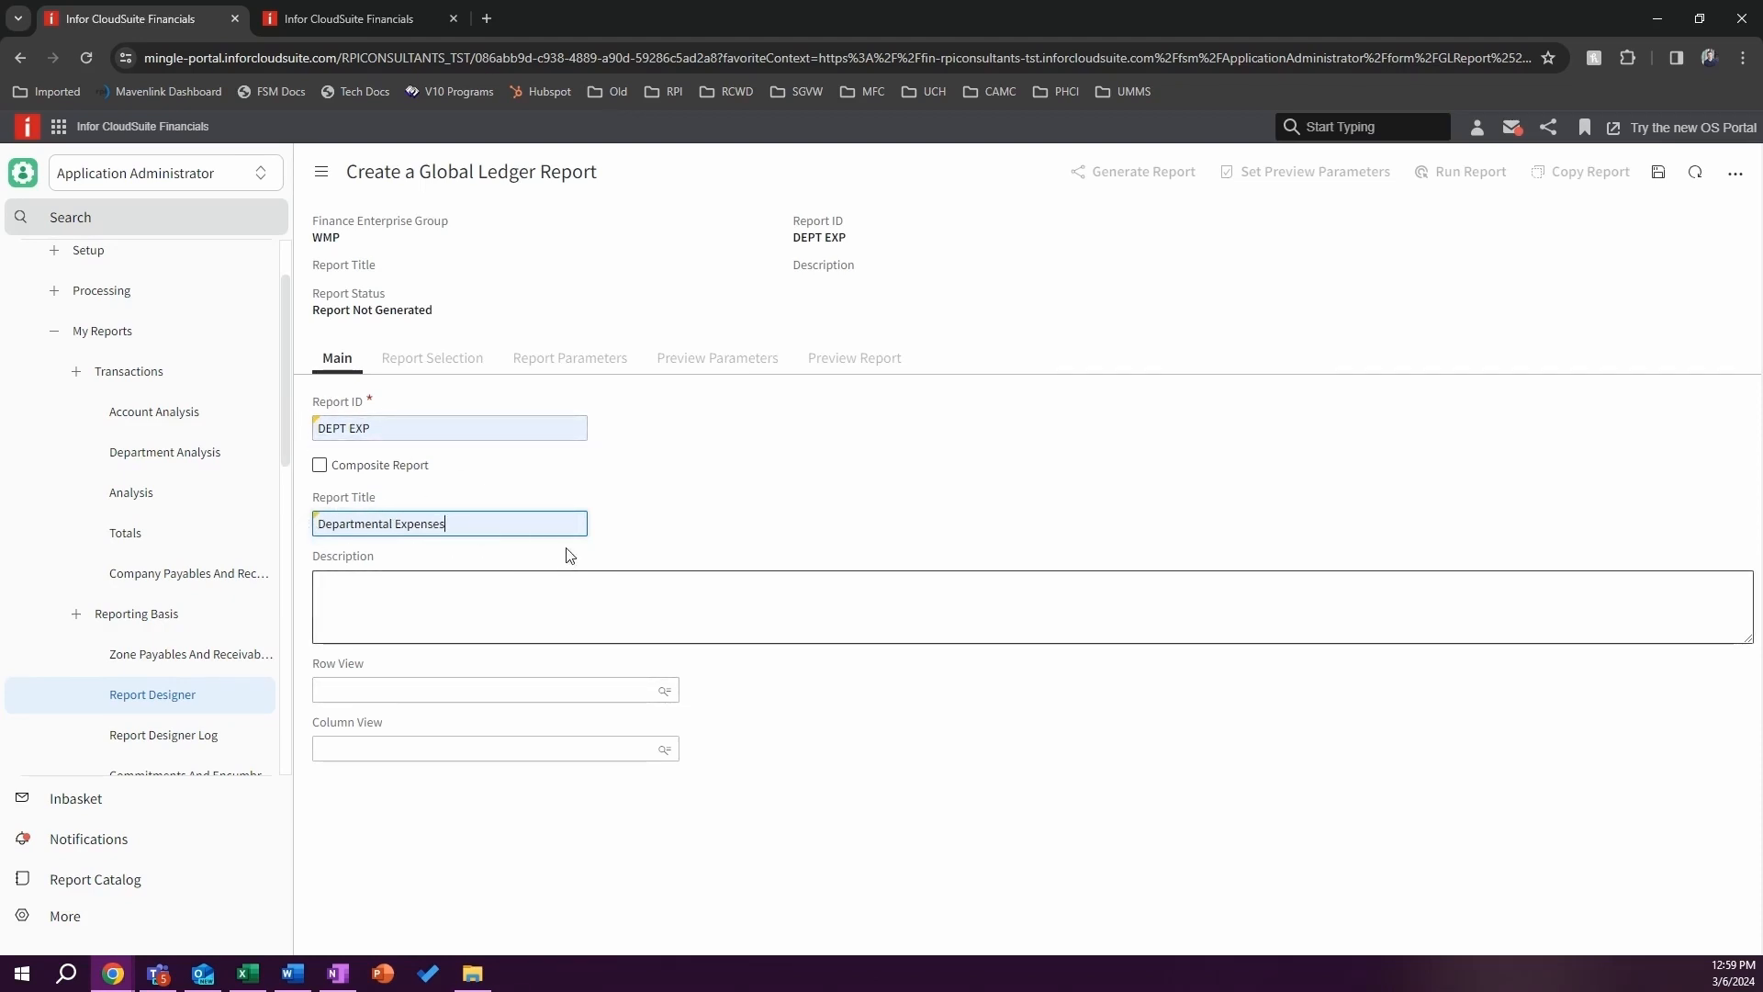
Step: Assign the Departmental Expense row view and Departmental Income Statement column view to the report, and save it
click(666, 693)
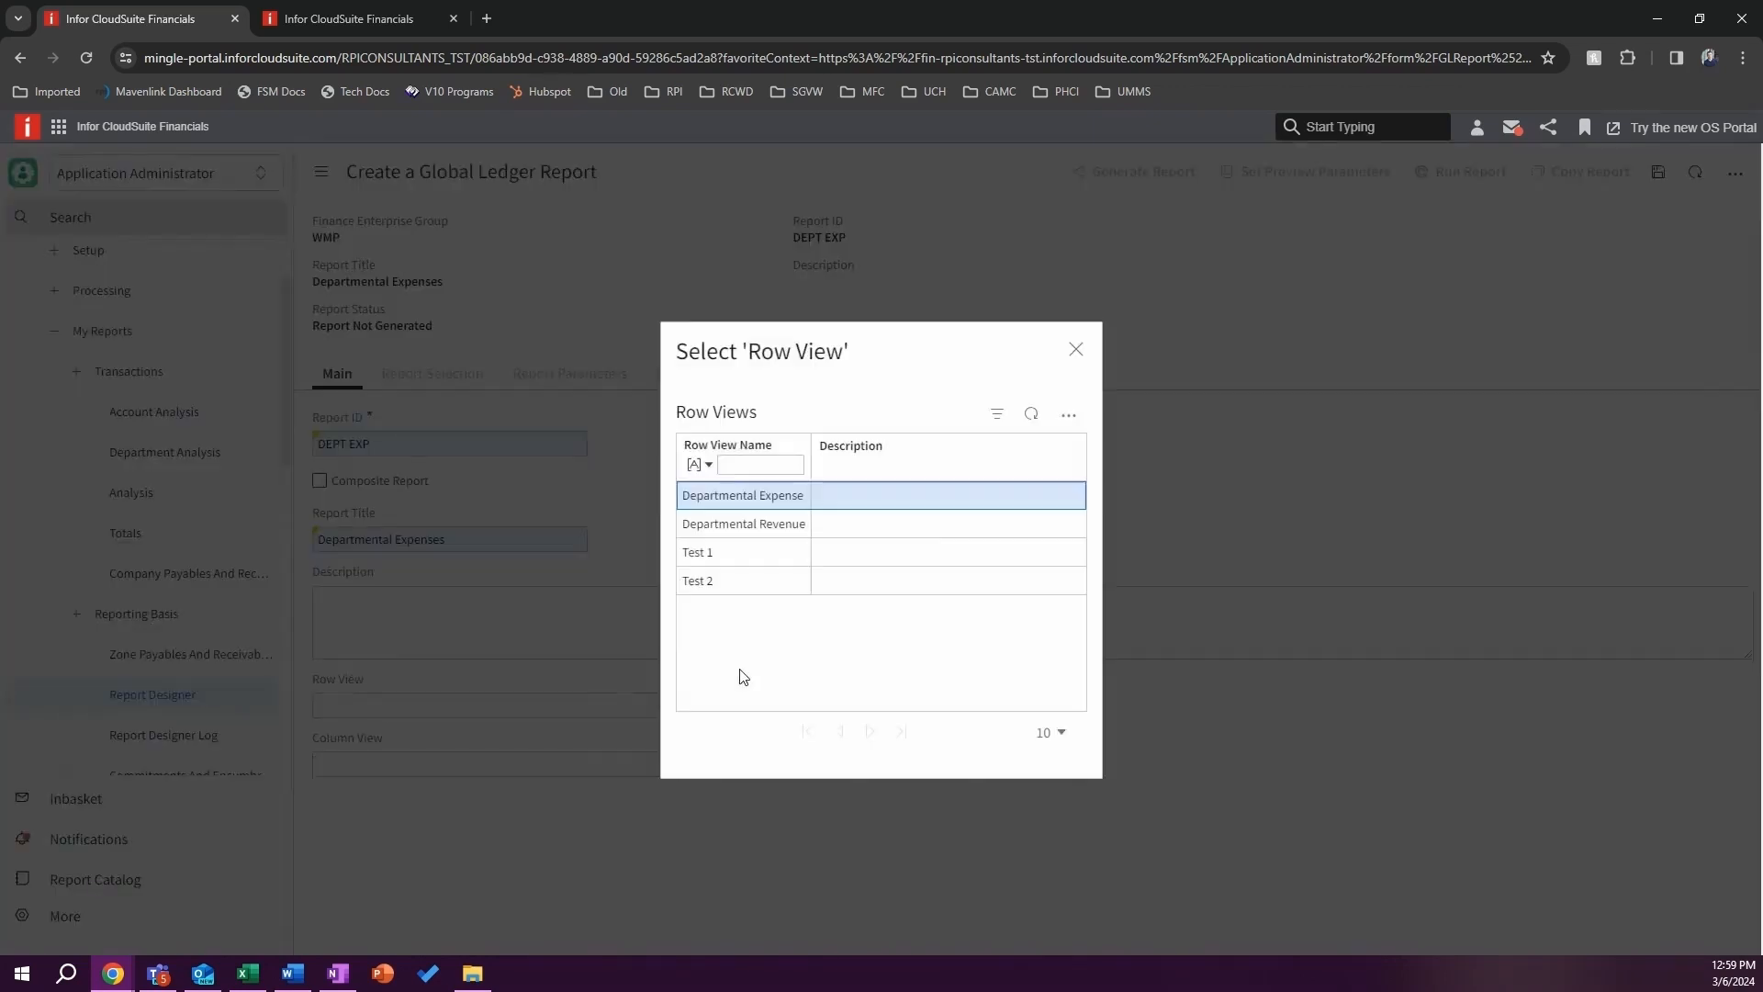
click(771, 505)
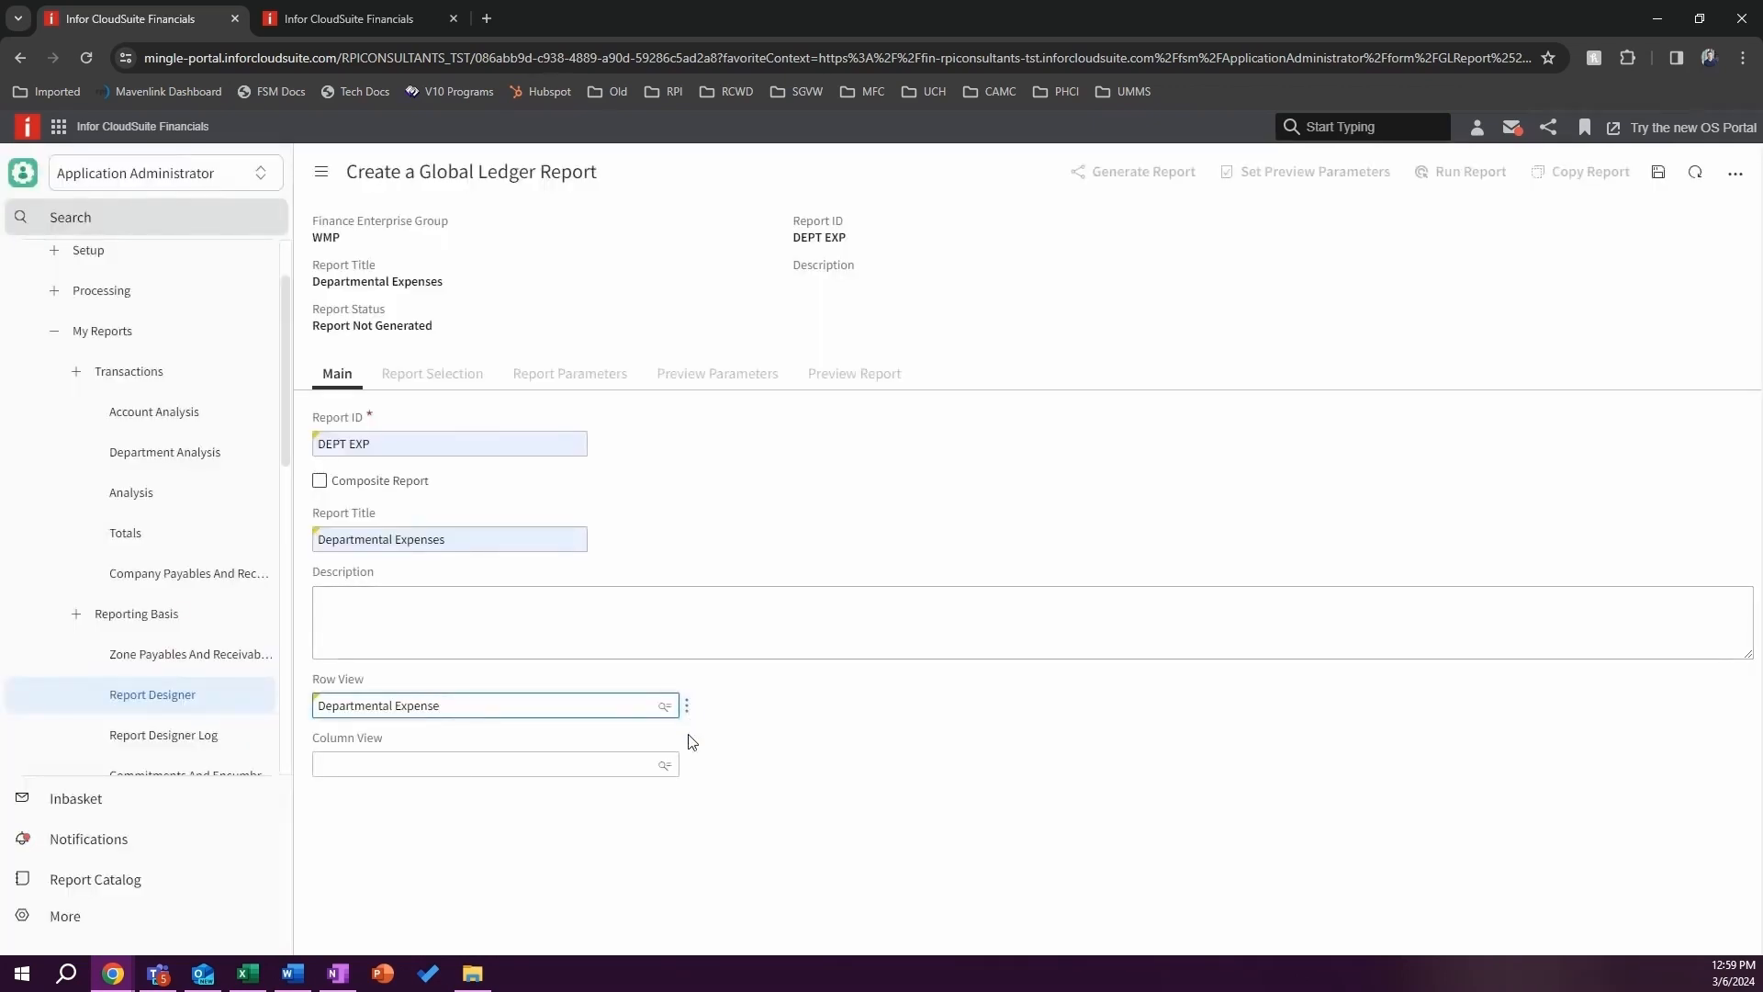
click(666, 764)
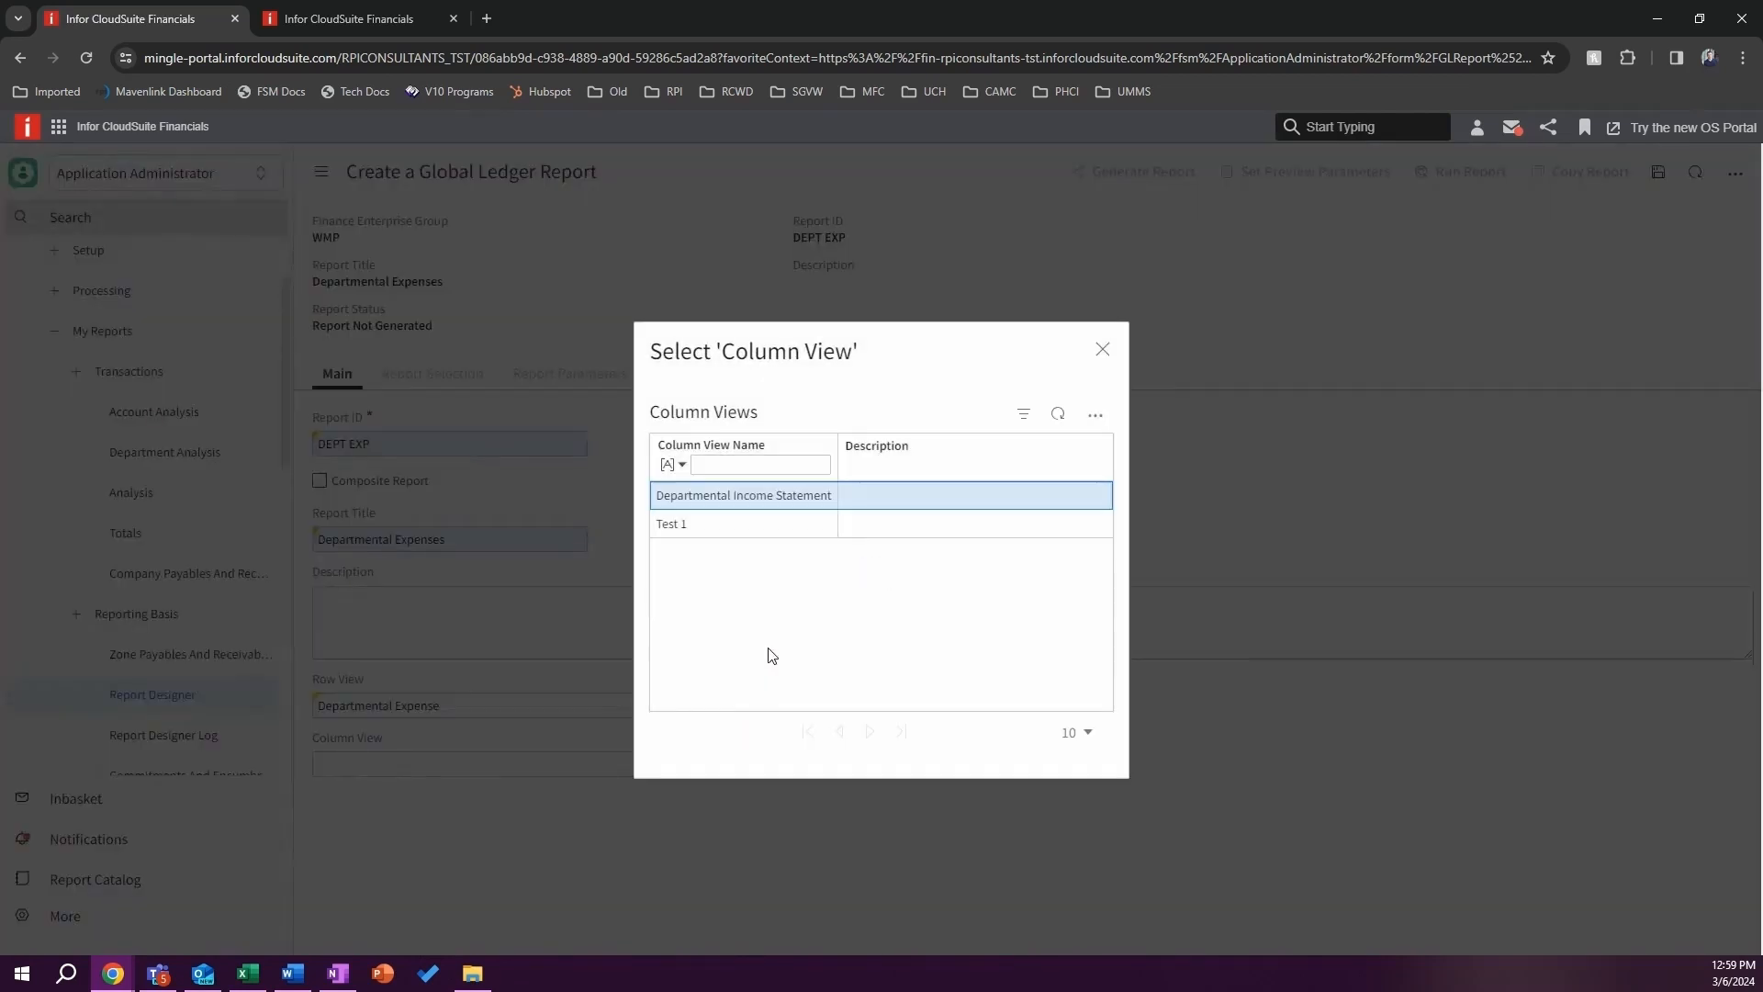
click(793, 497)
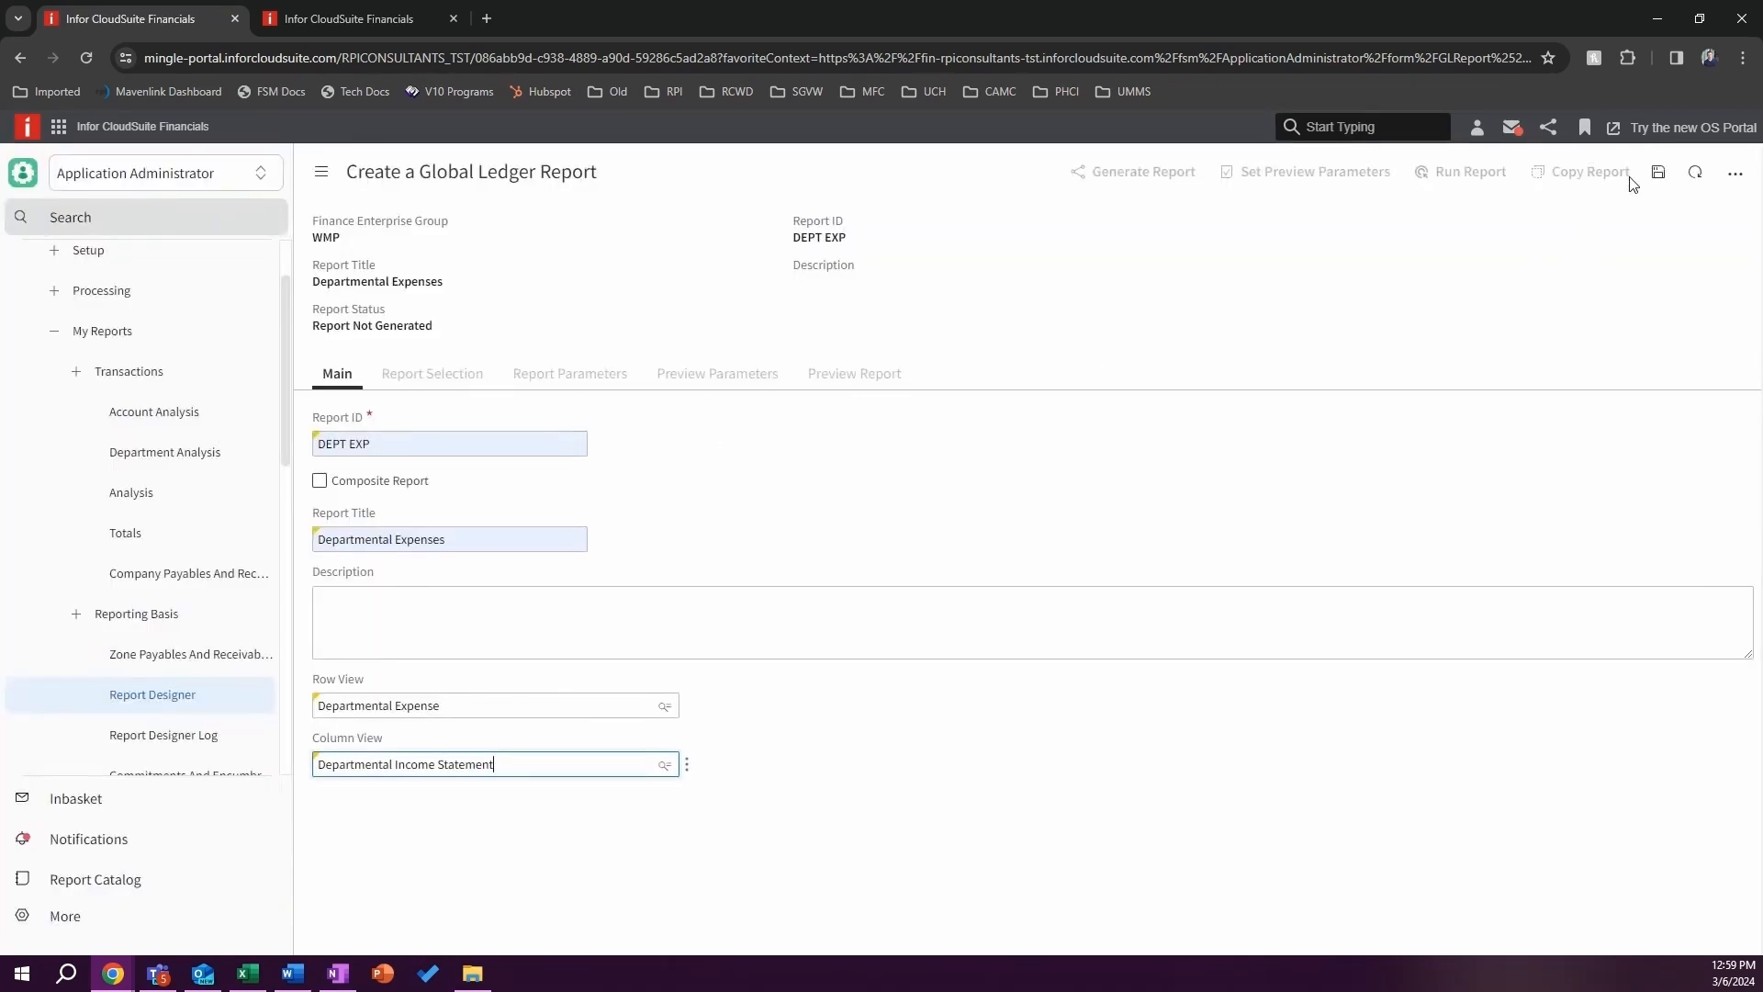
click(1657, 174)
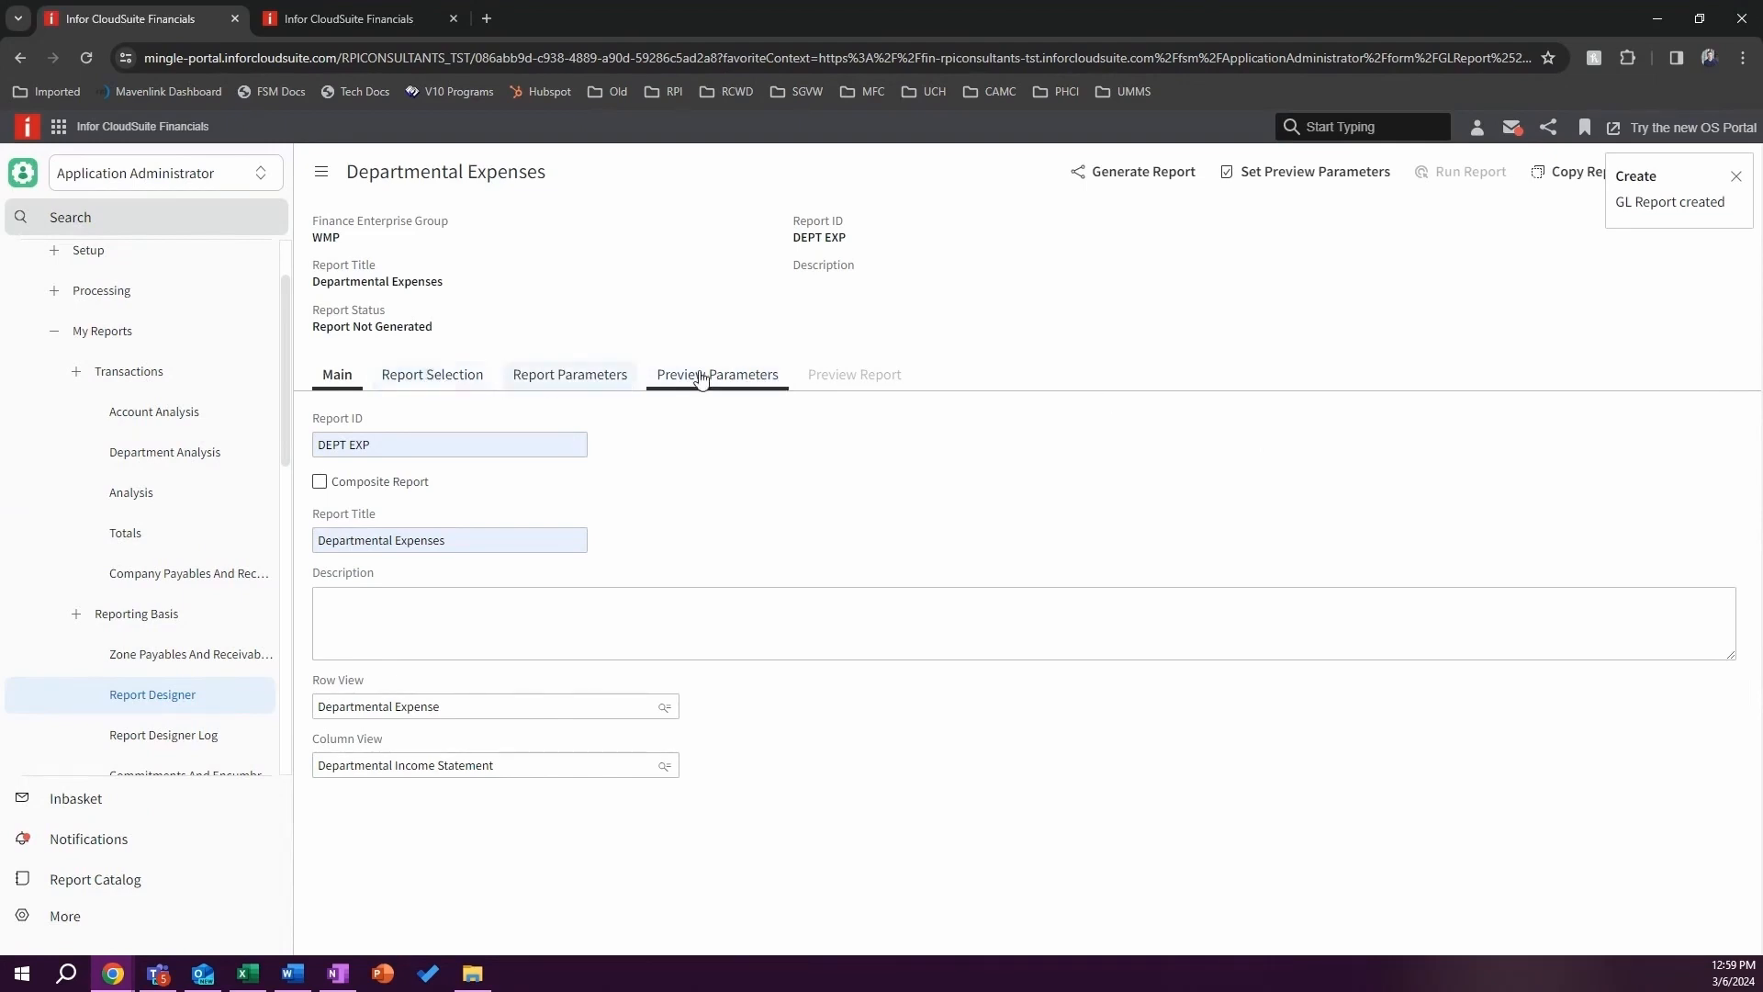
Step: Create a report selection on the GeneralLedgerTotal.GeneralLedgerChartAccount dimension for the Departmental Expenses report and save it
click(436, 379)
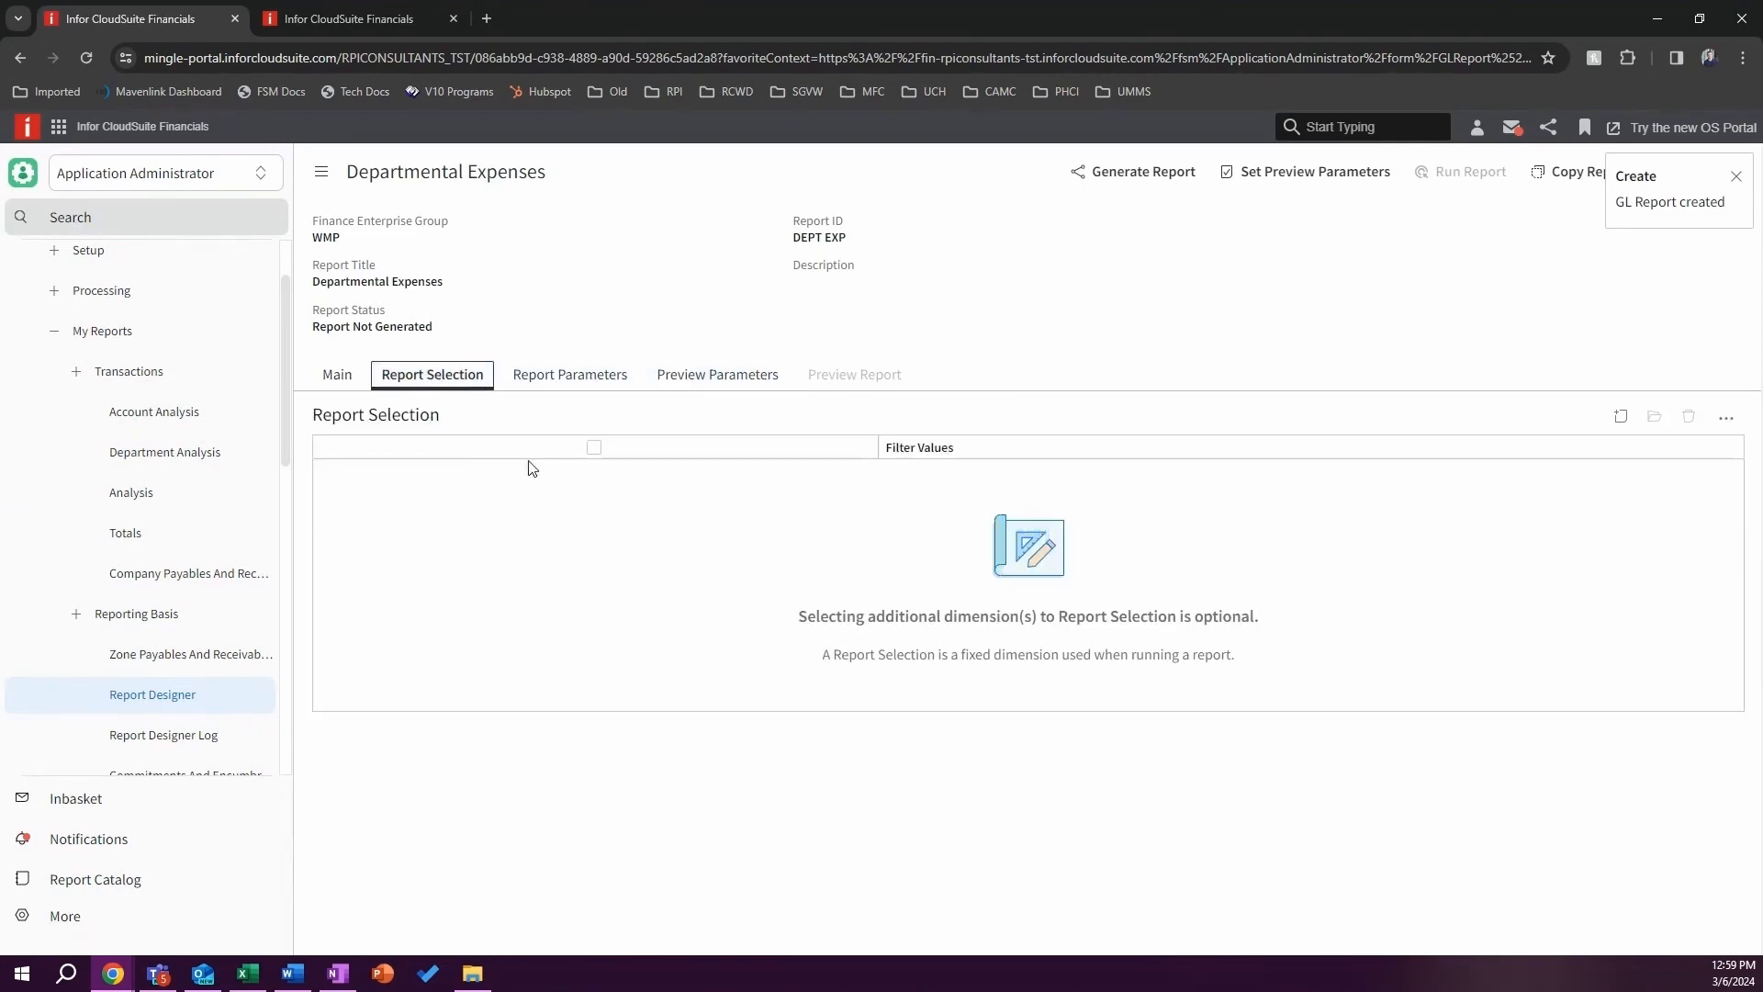
click(1621, 416)
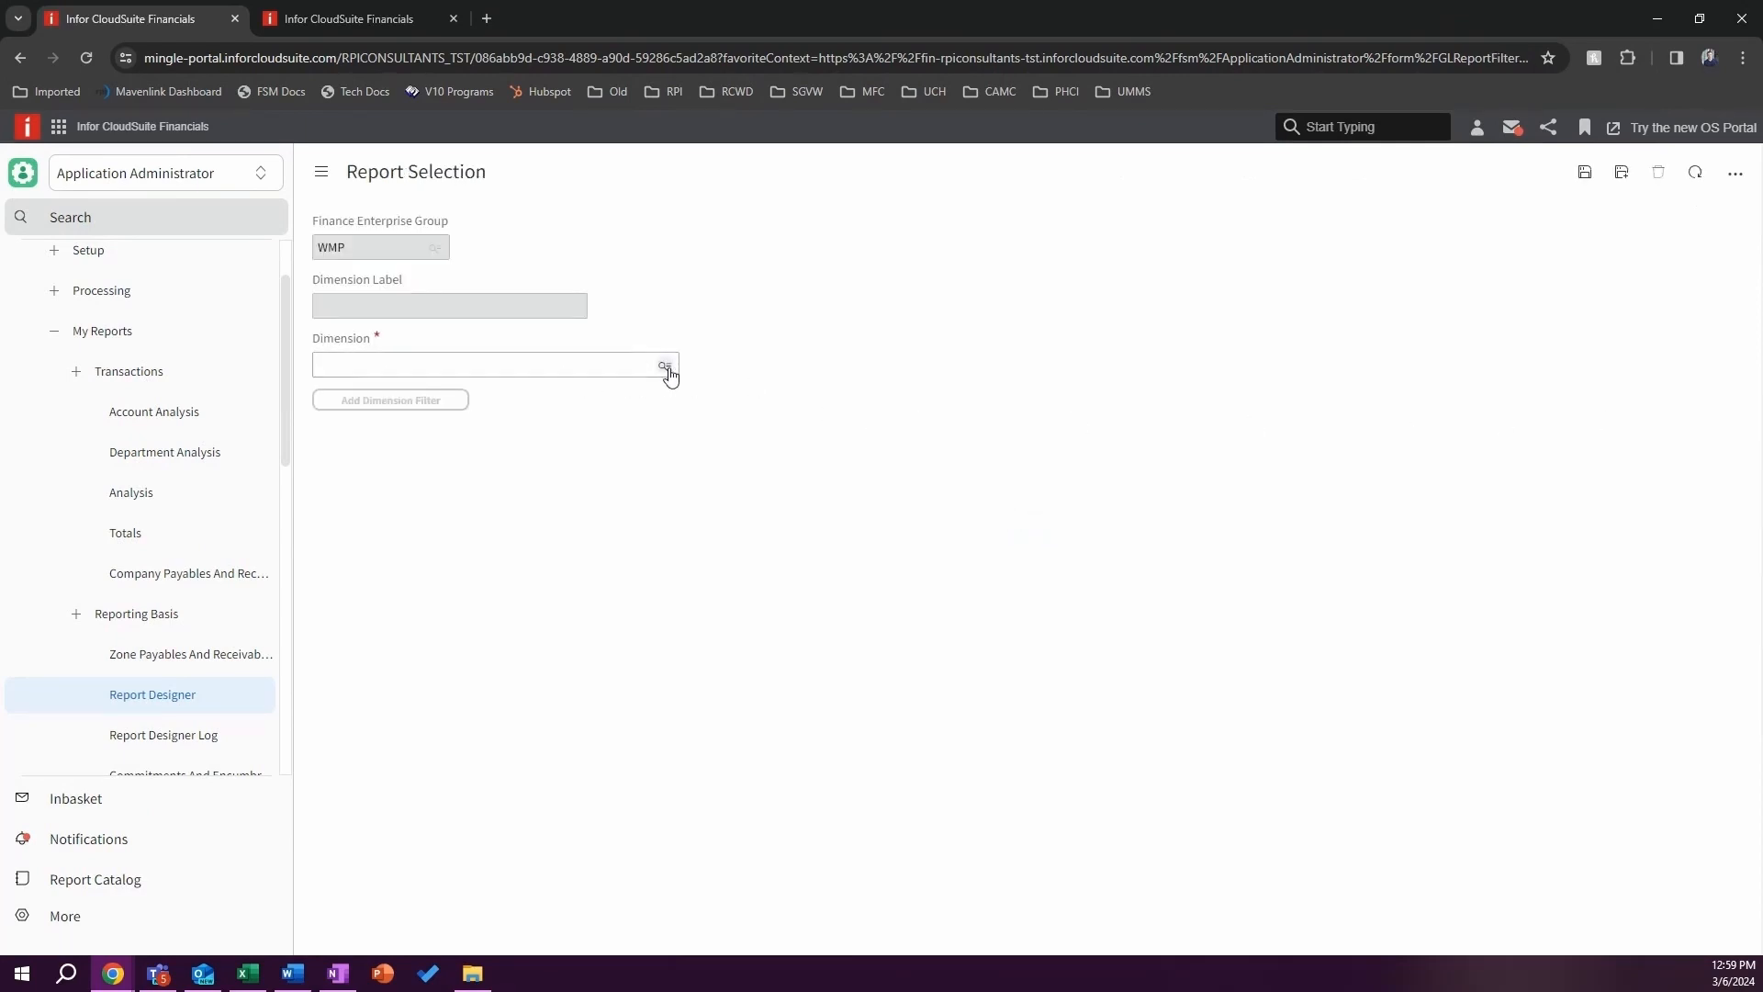
click(664, 365)
scroll(535, 638, down, 2)
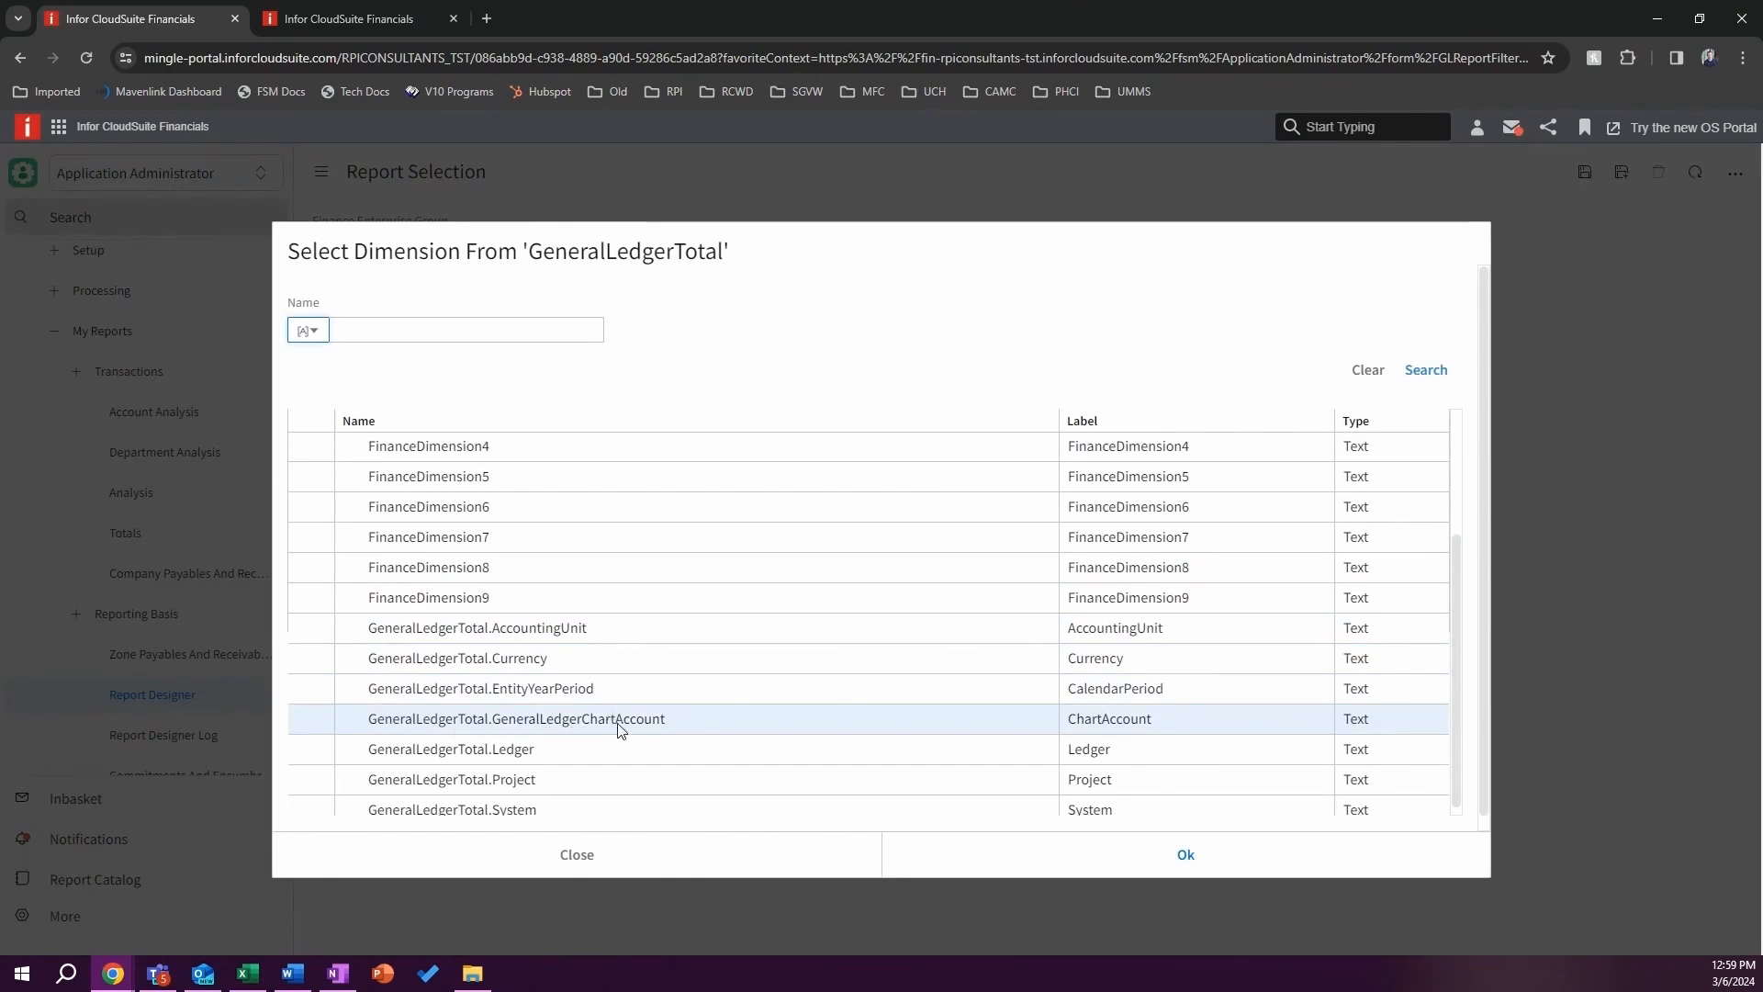
click(618, 726)
click(1129, 849)
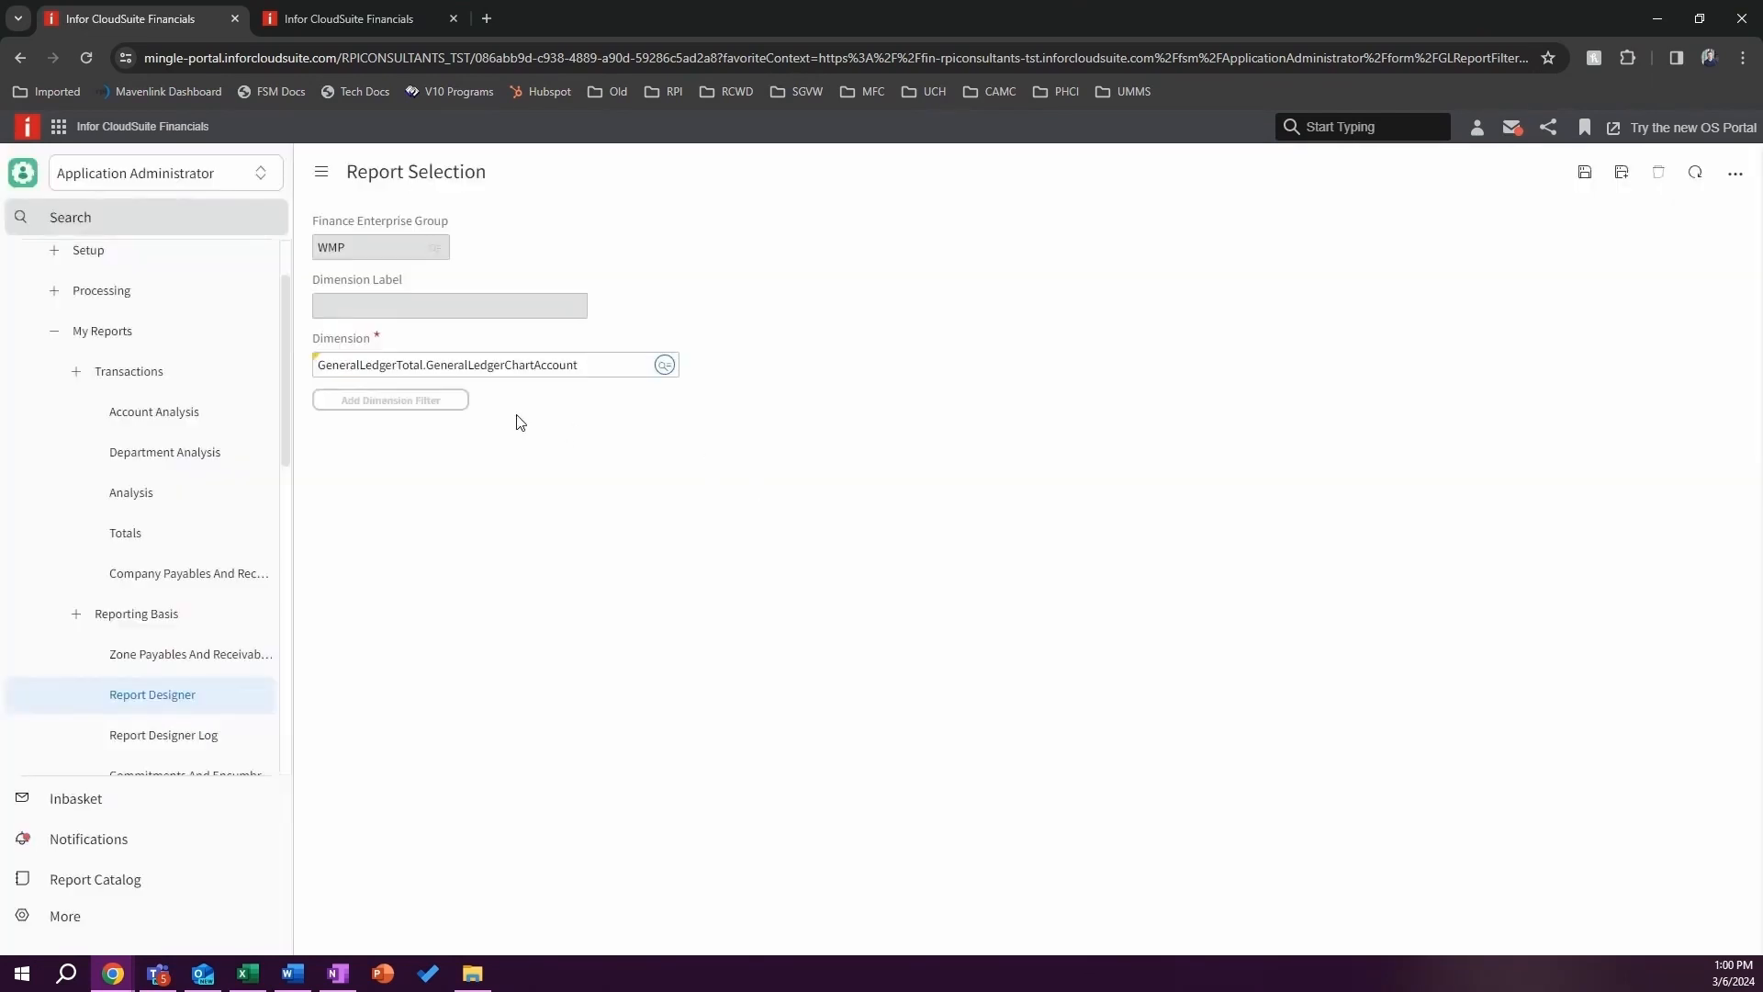
click(1585, 172)
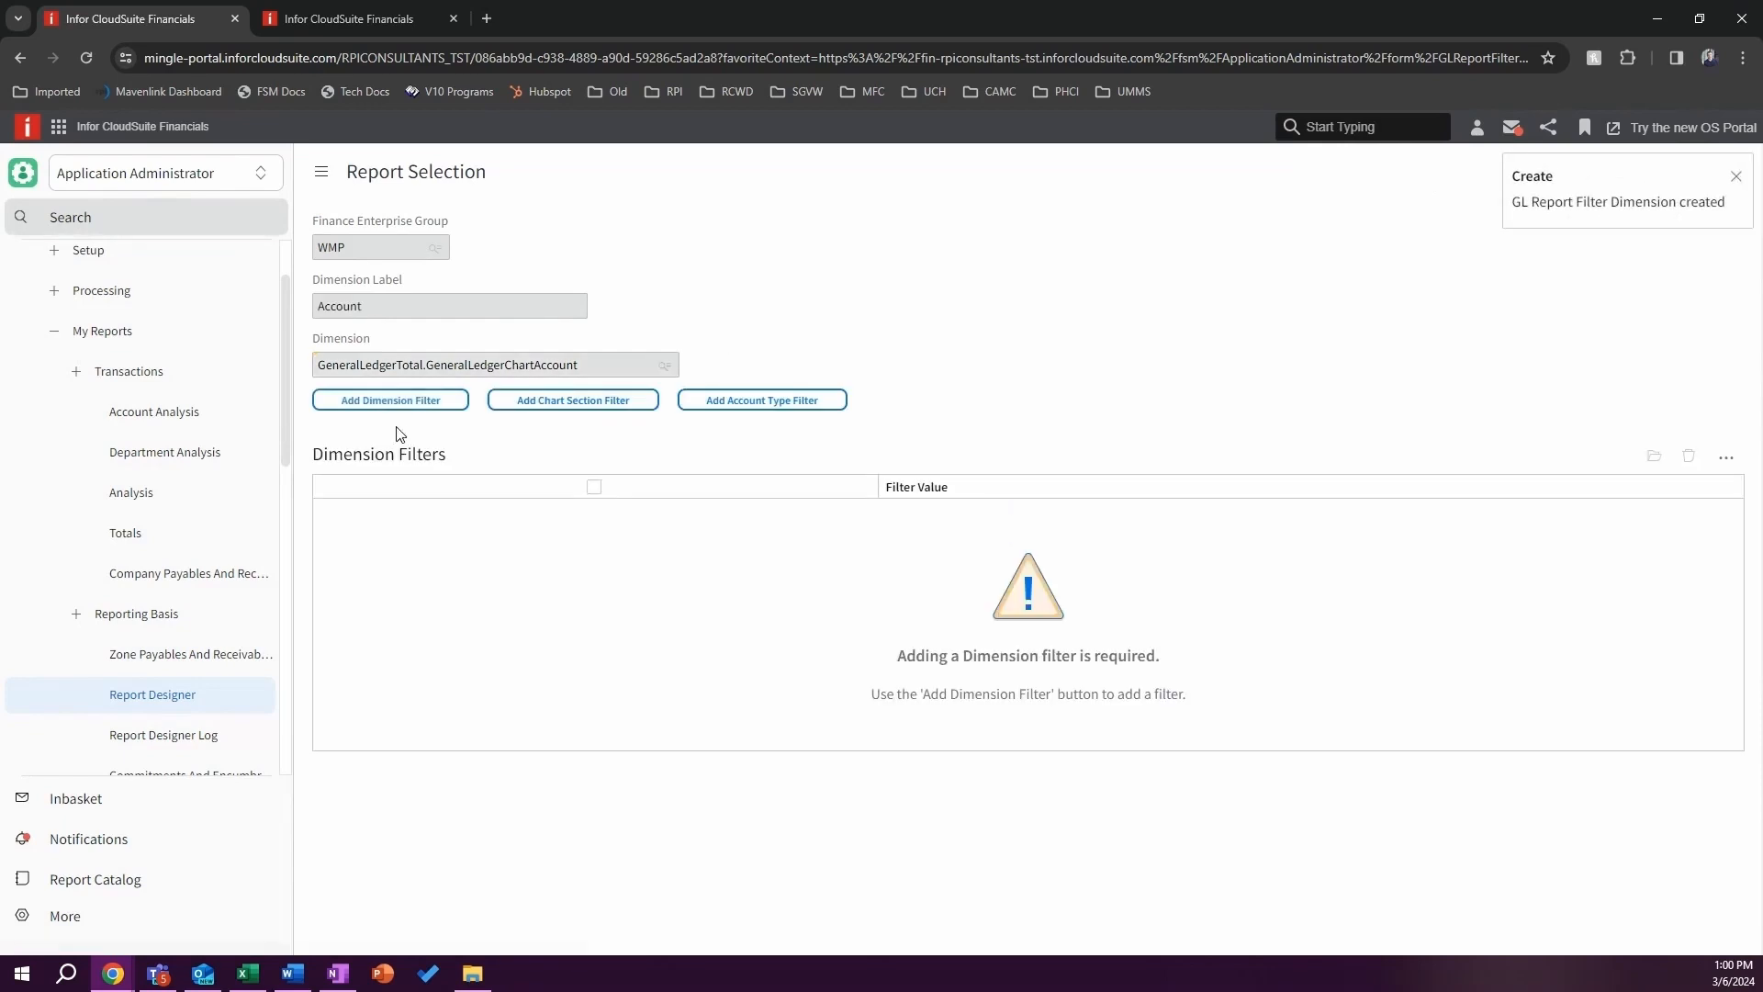
Step: Add an Expense account type filter to the report selection and return to the Departmental Expenses report
click(783, 405)
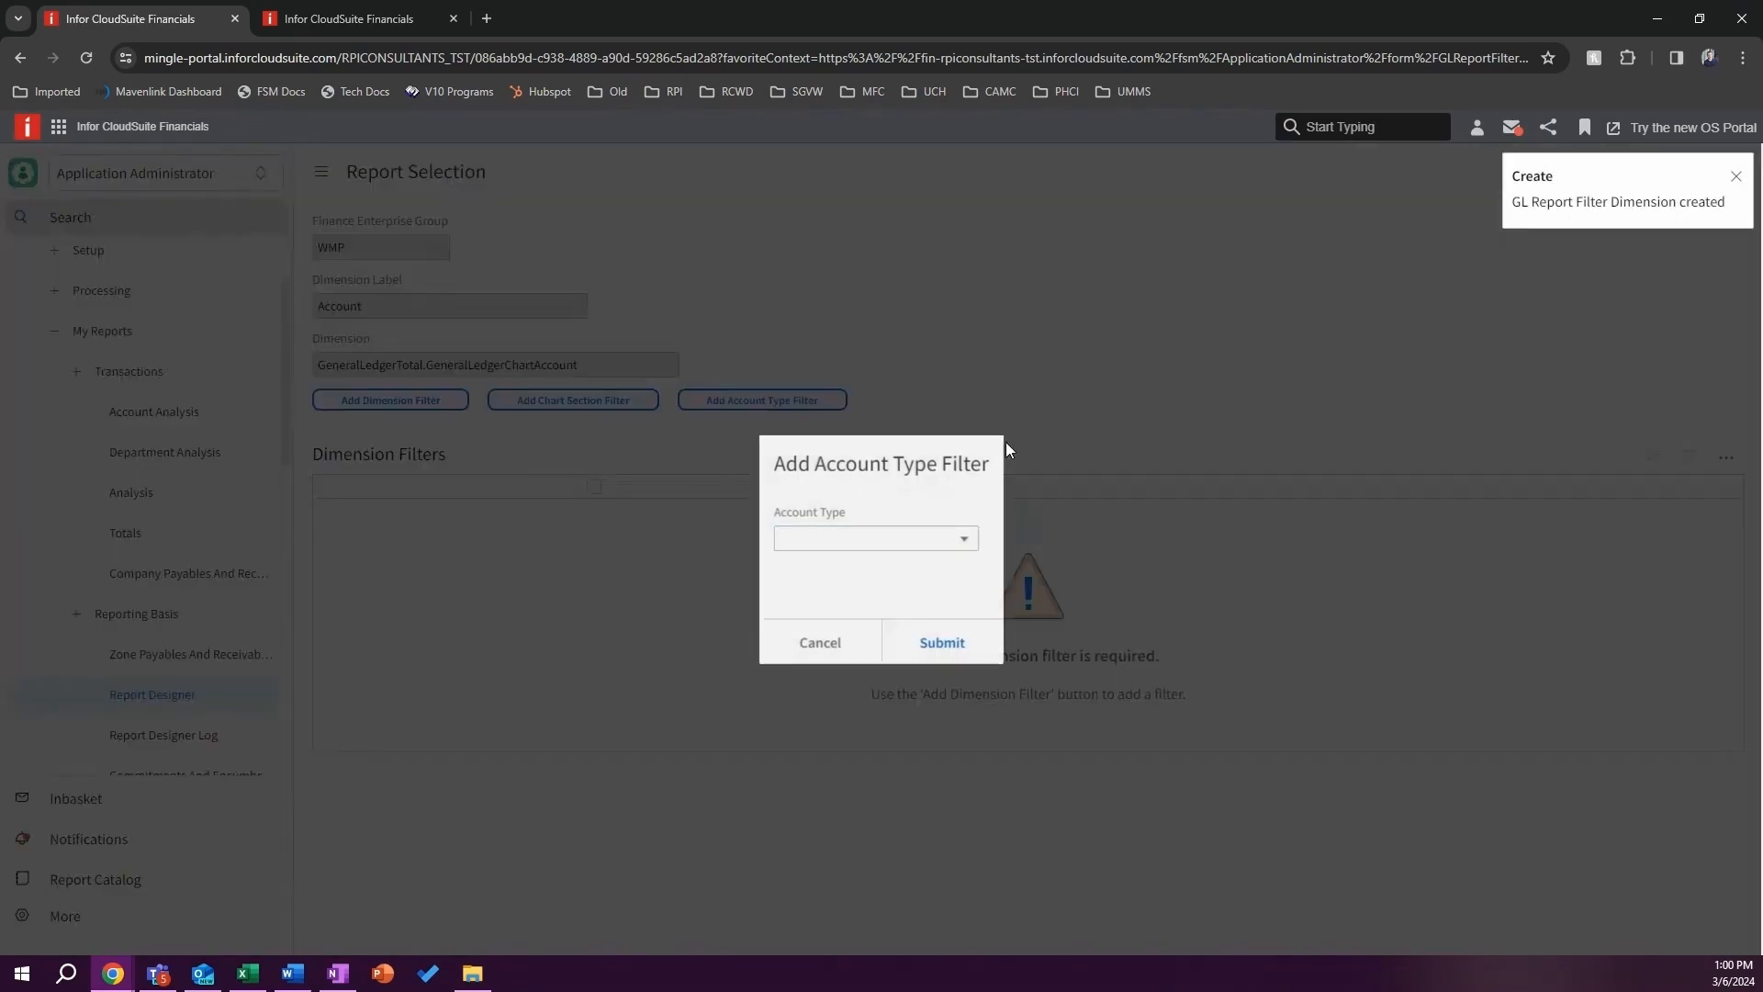
click(943, 538)
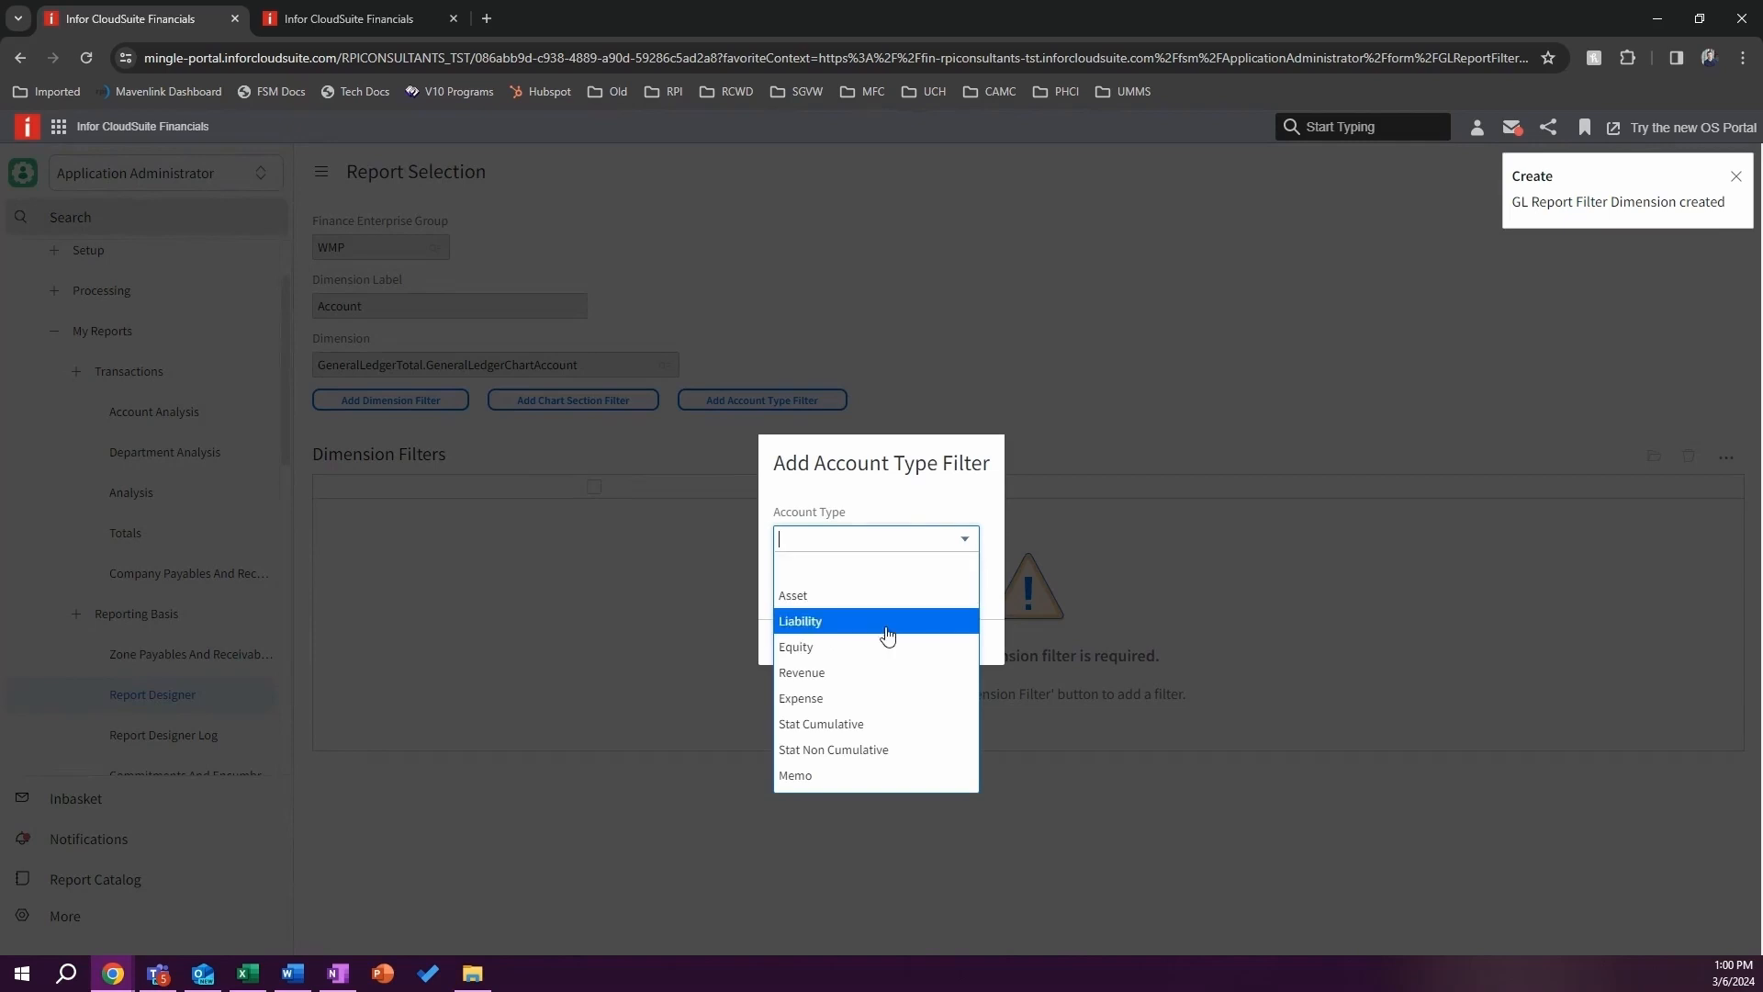
click(835, 699)
click(936, 648)
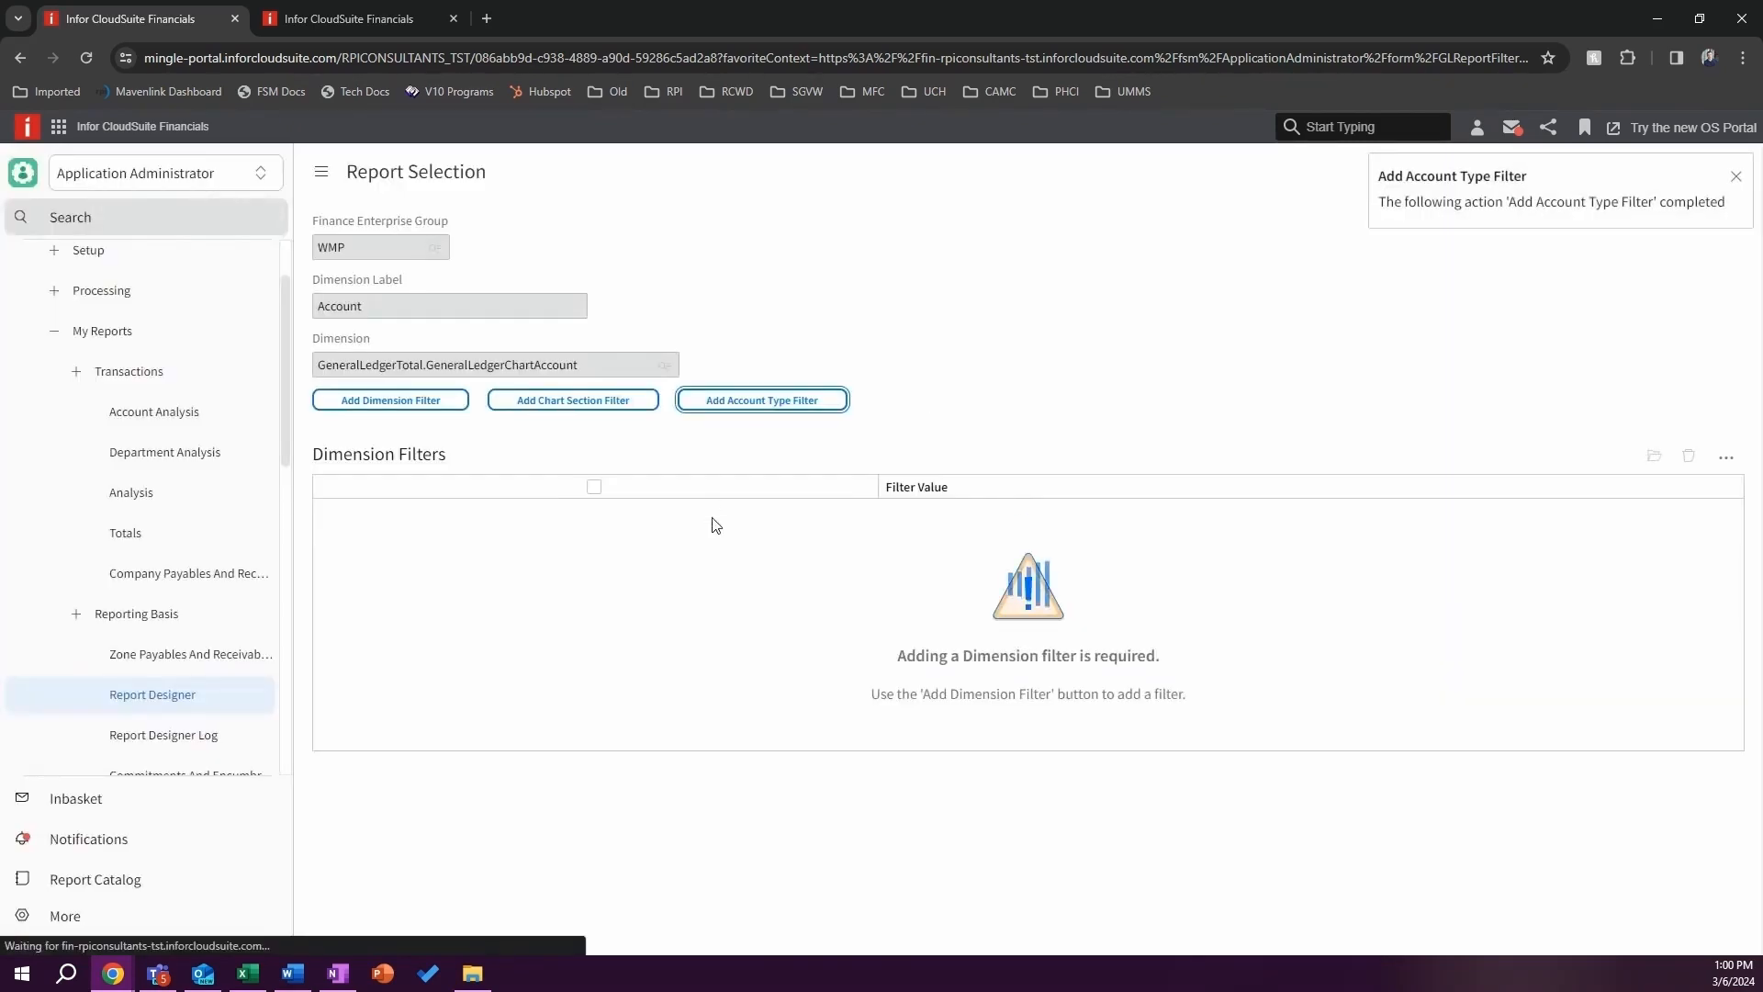
click(20, 55)
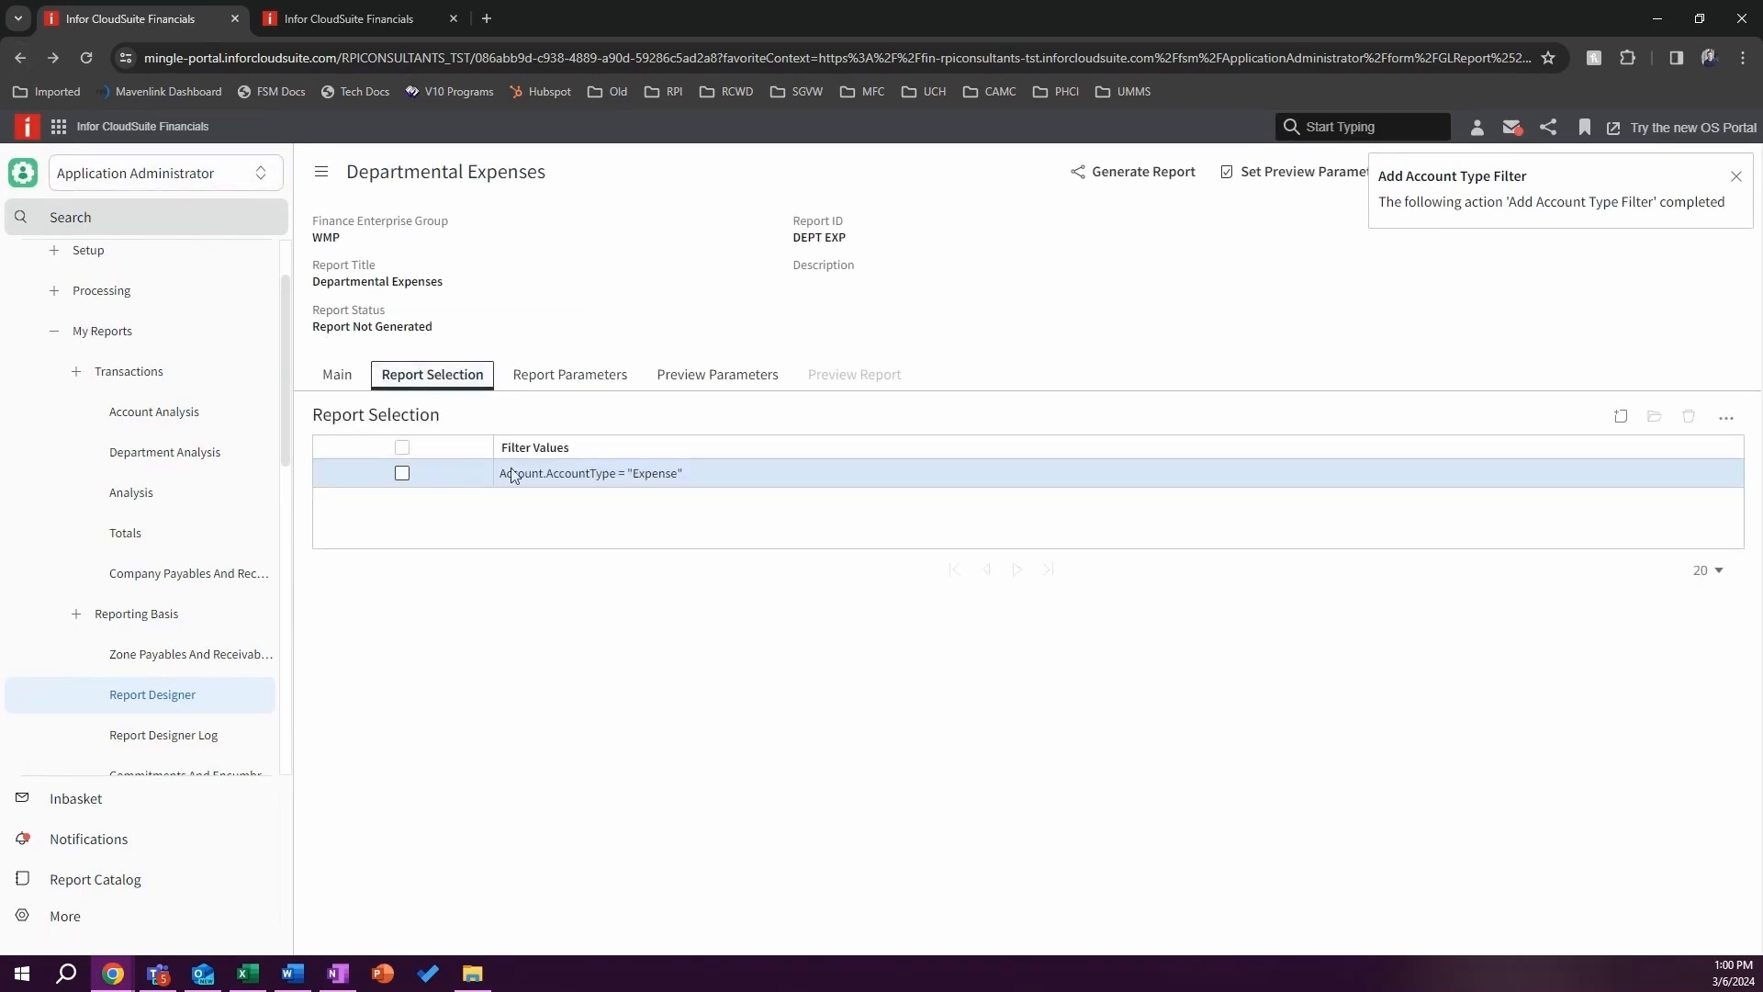
Step: Add and save AccountingEntity as a report parameter, and return to the Departmental Expenses report
click(563, 378)
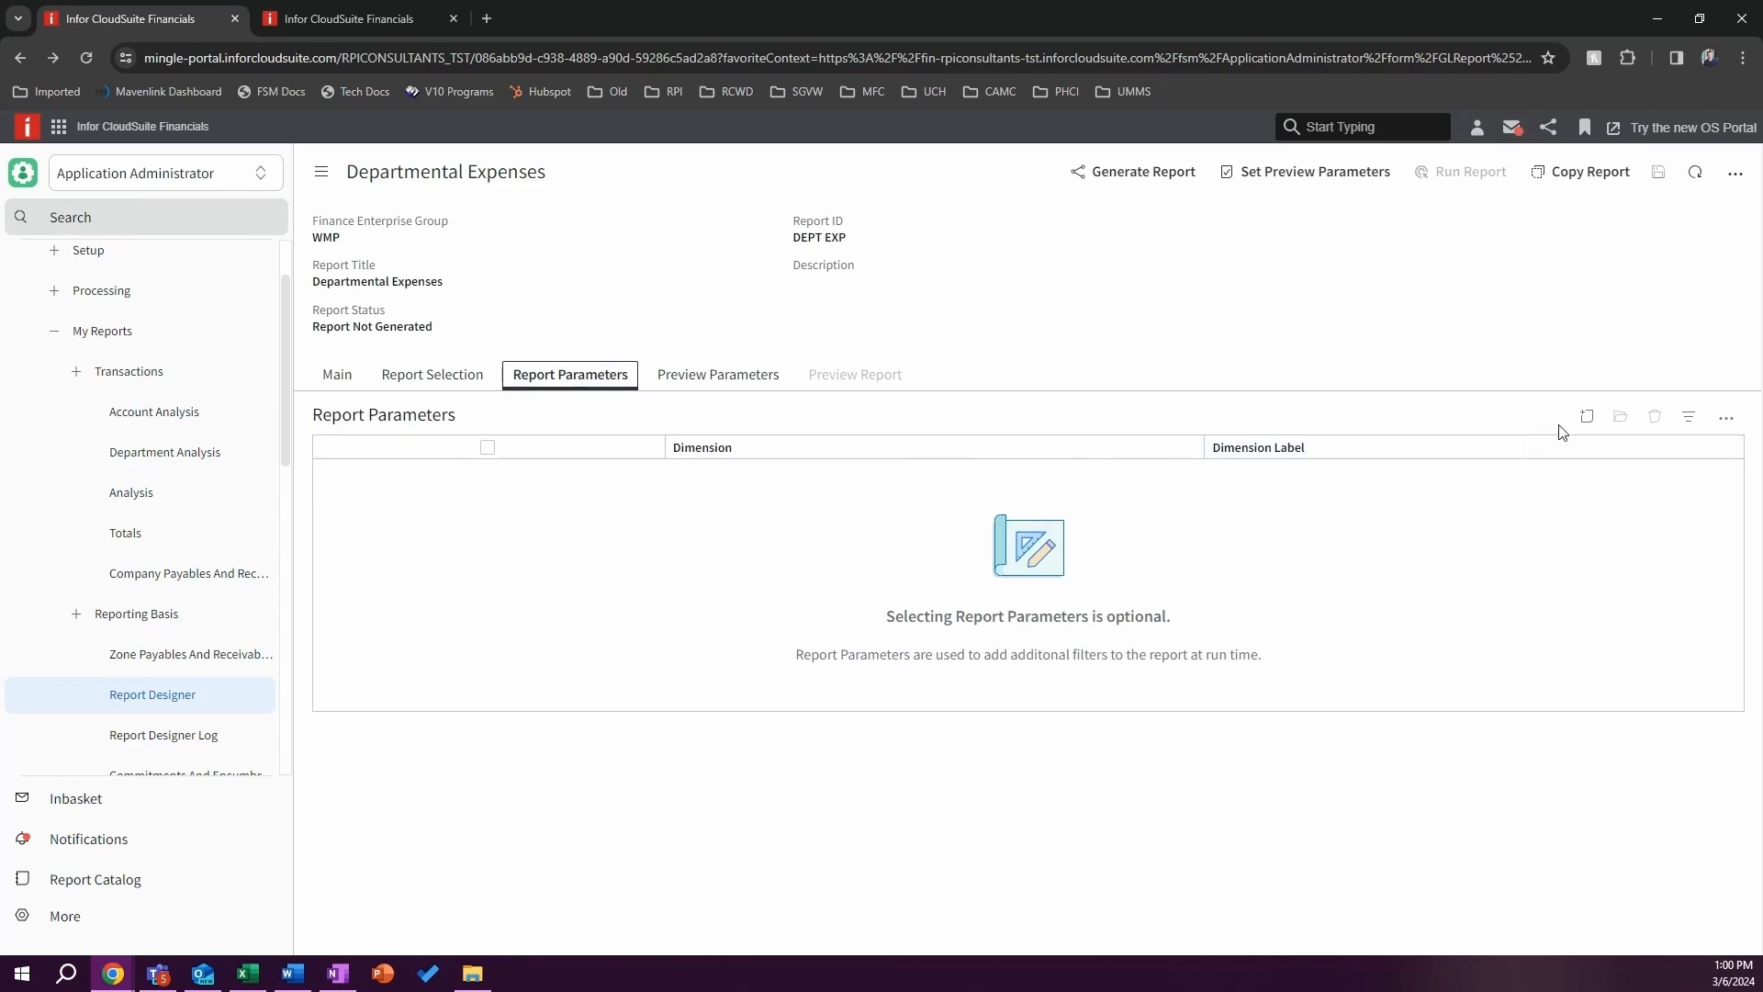
click(1587, 418)
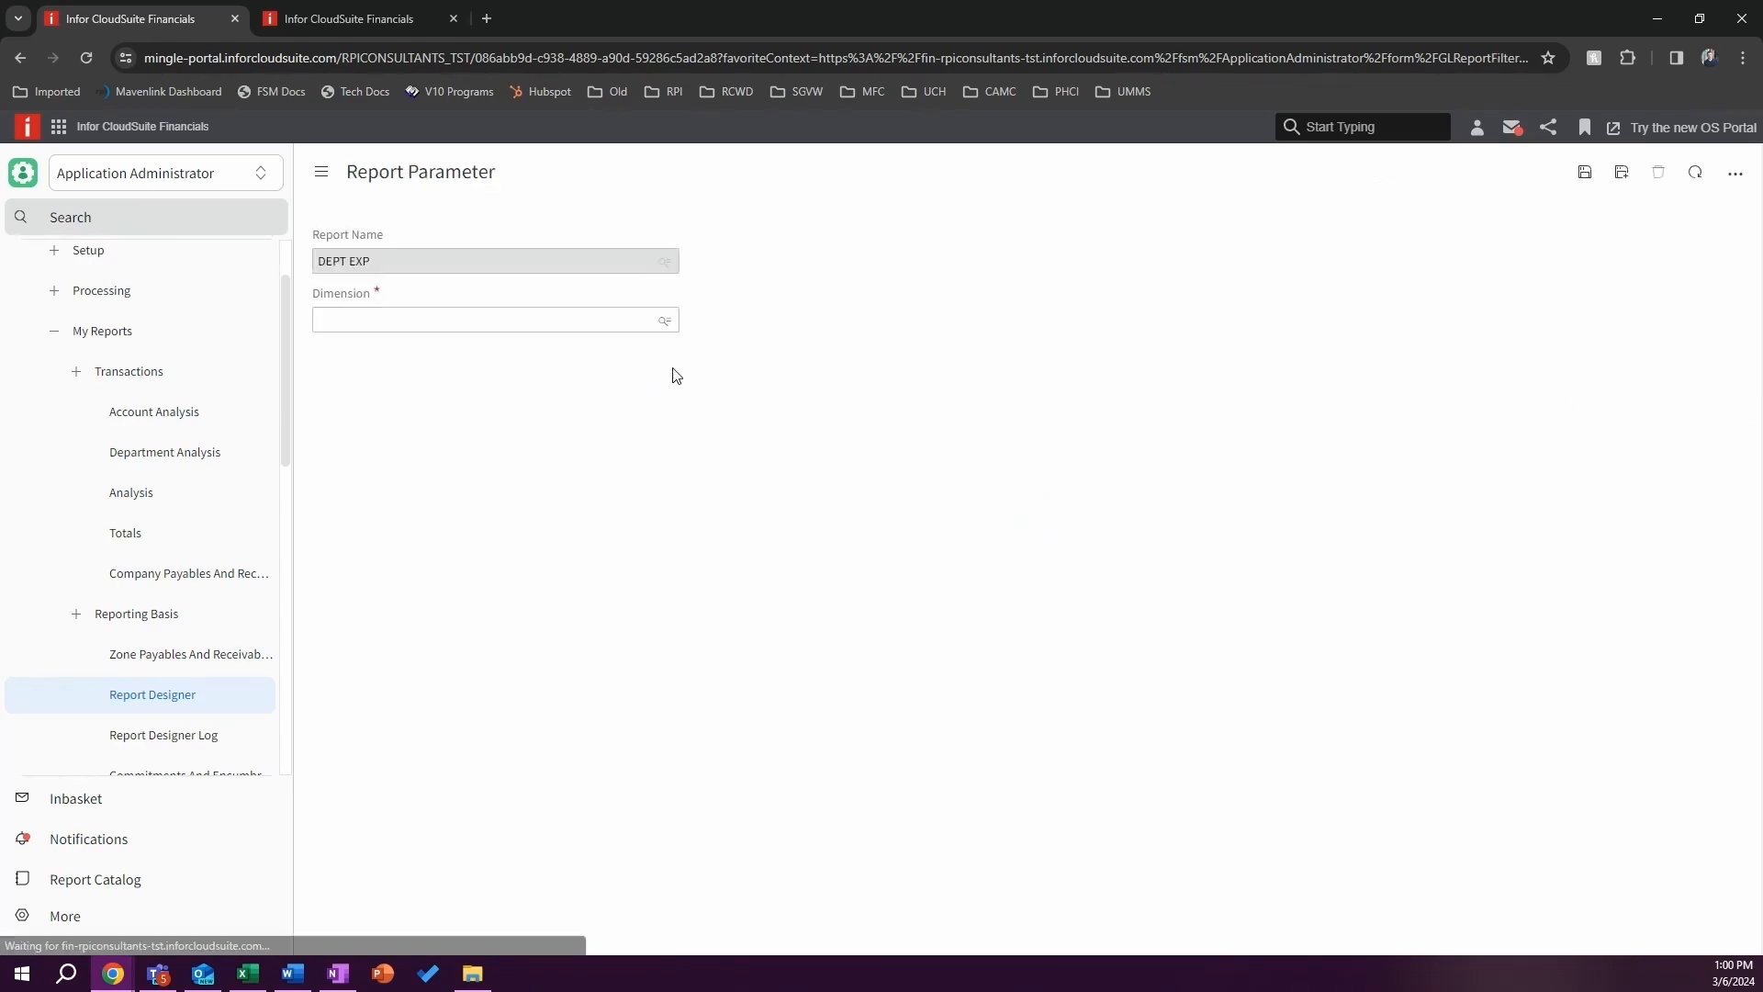
click(664, 320)
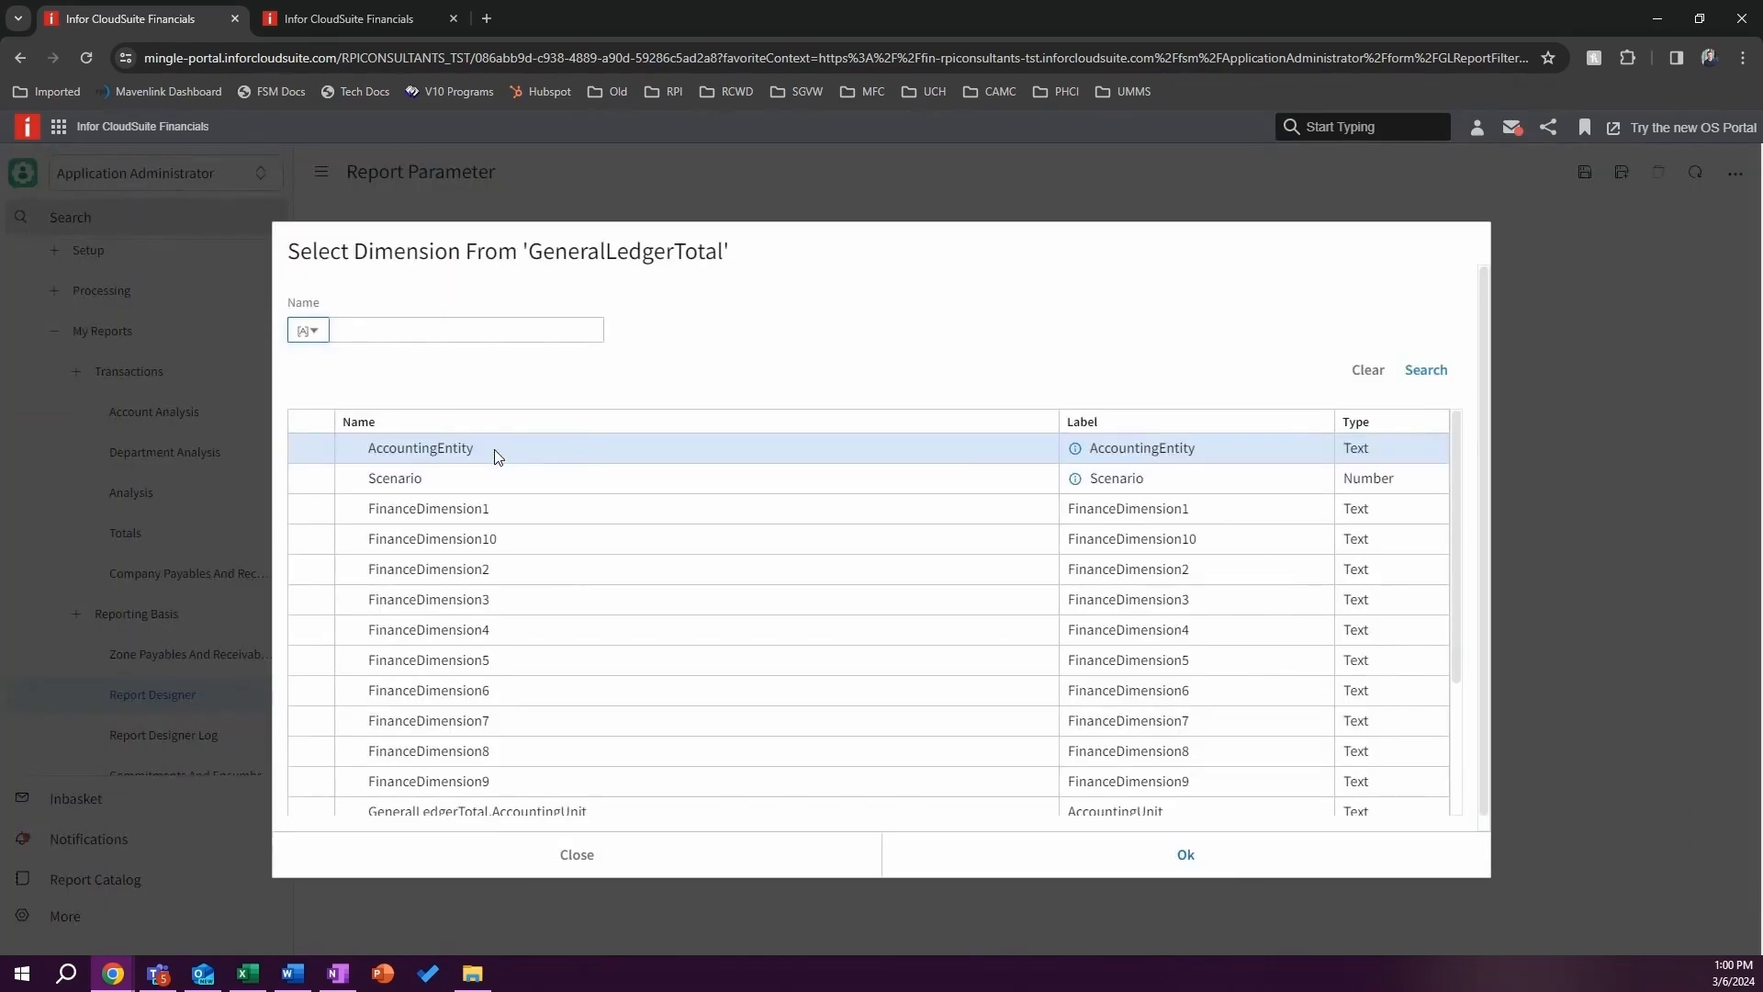
click(497, 456)
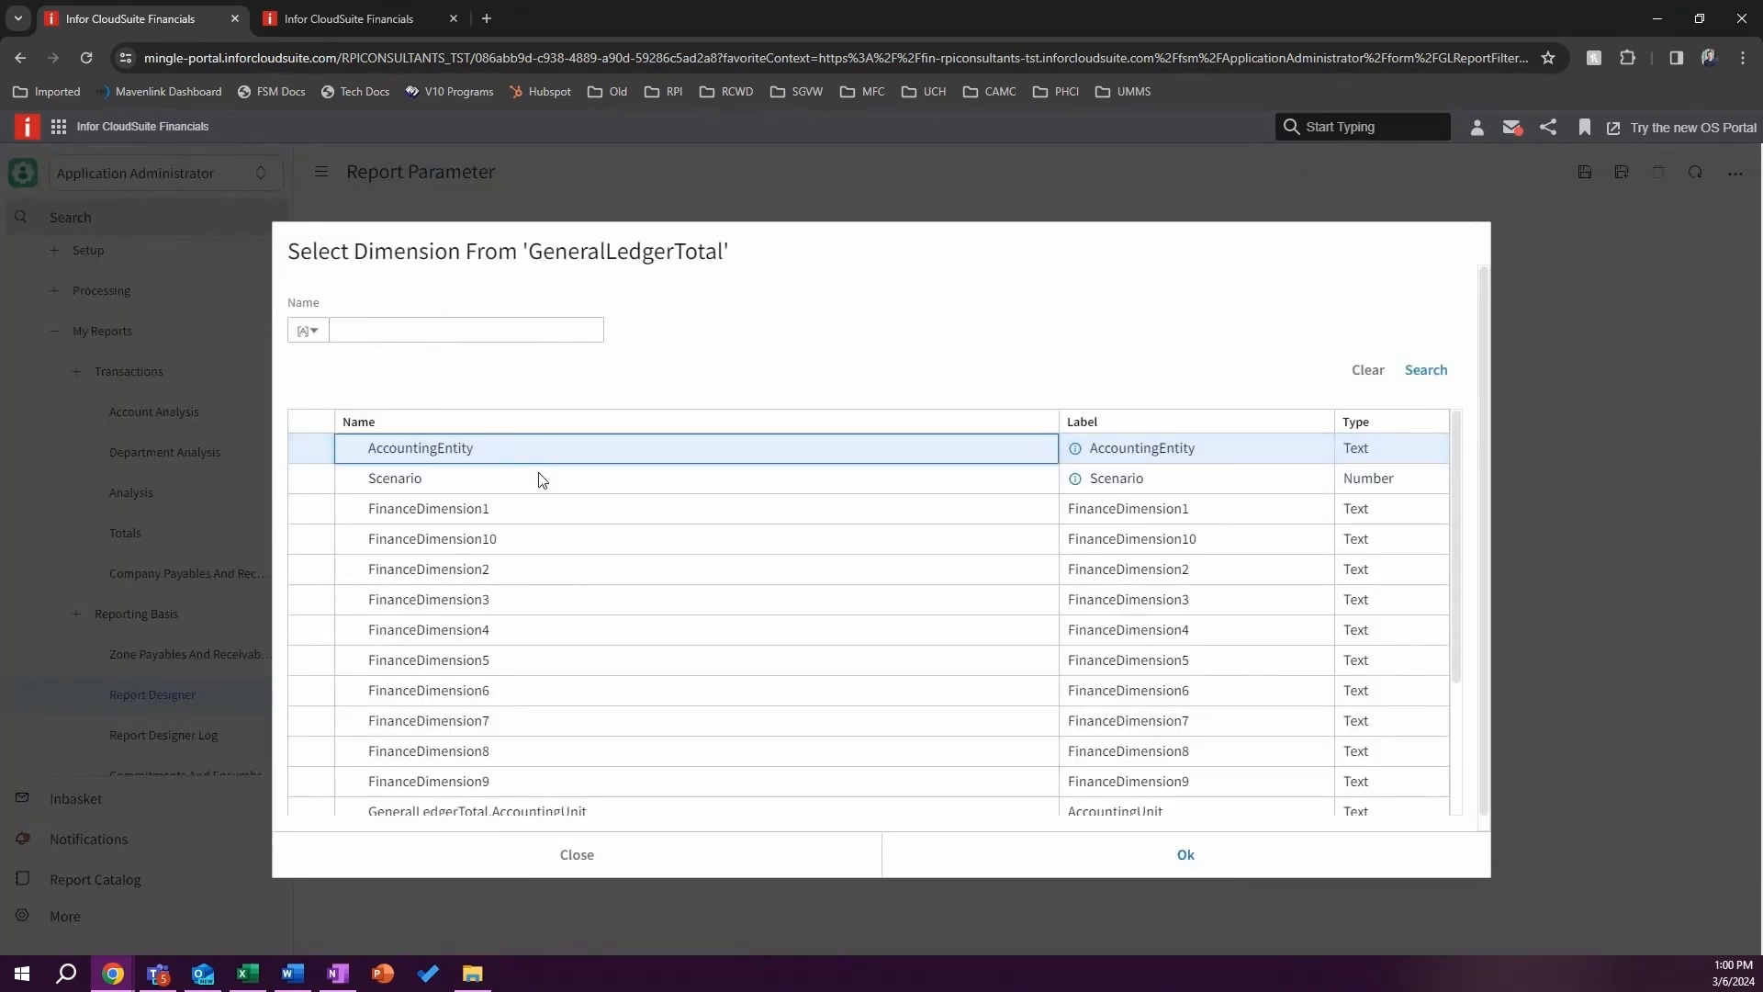
click(1185, 858)
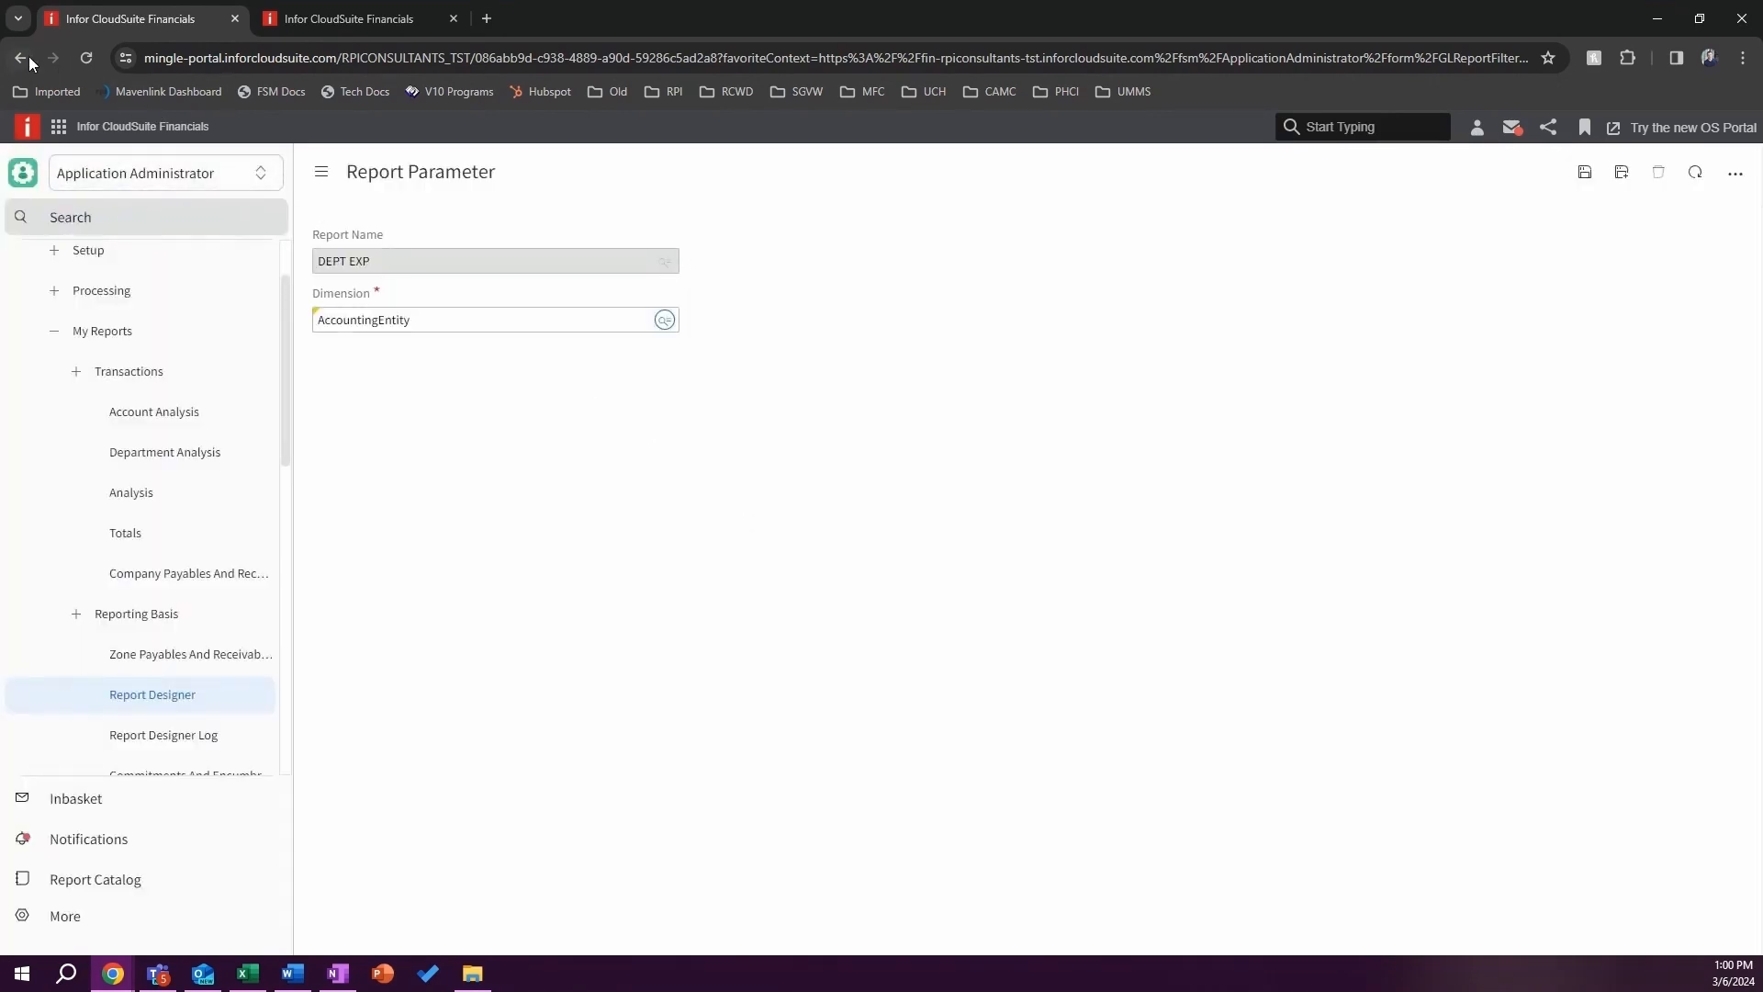
click(1584, 172)
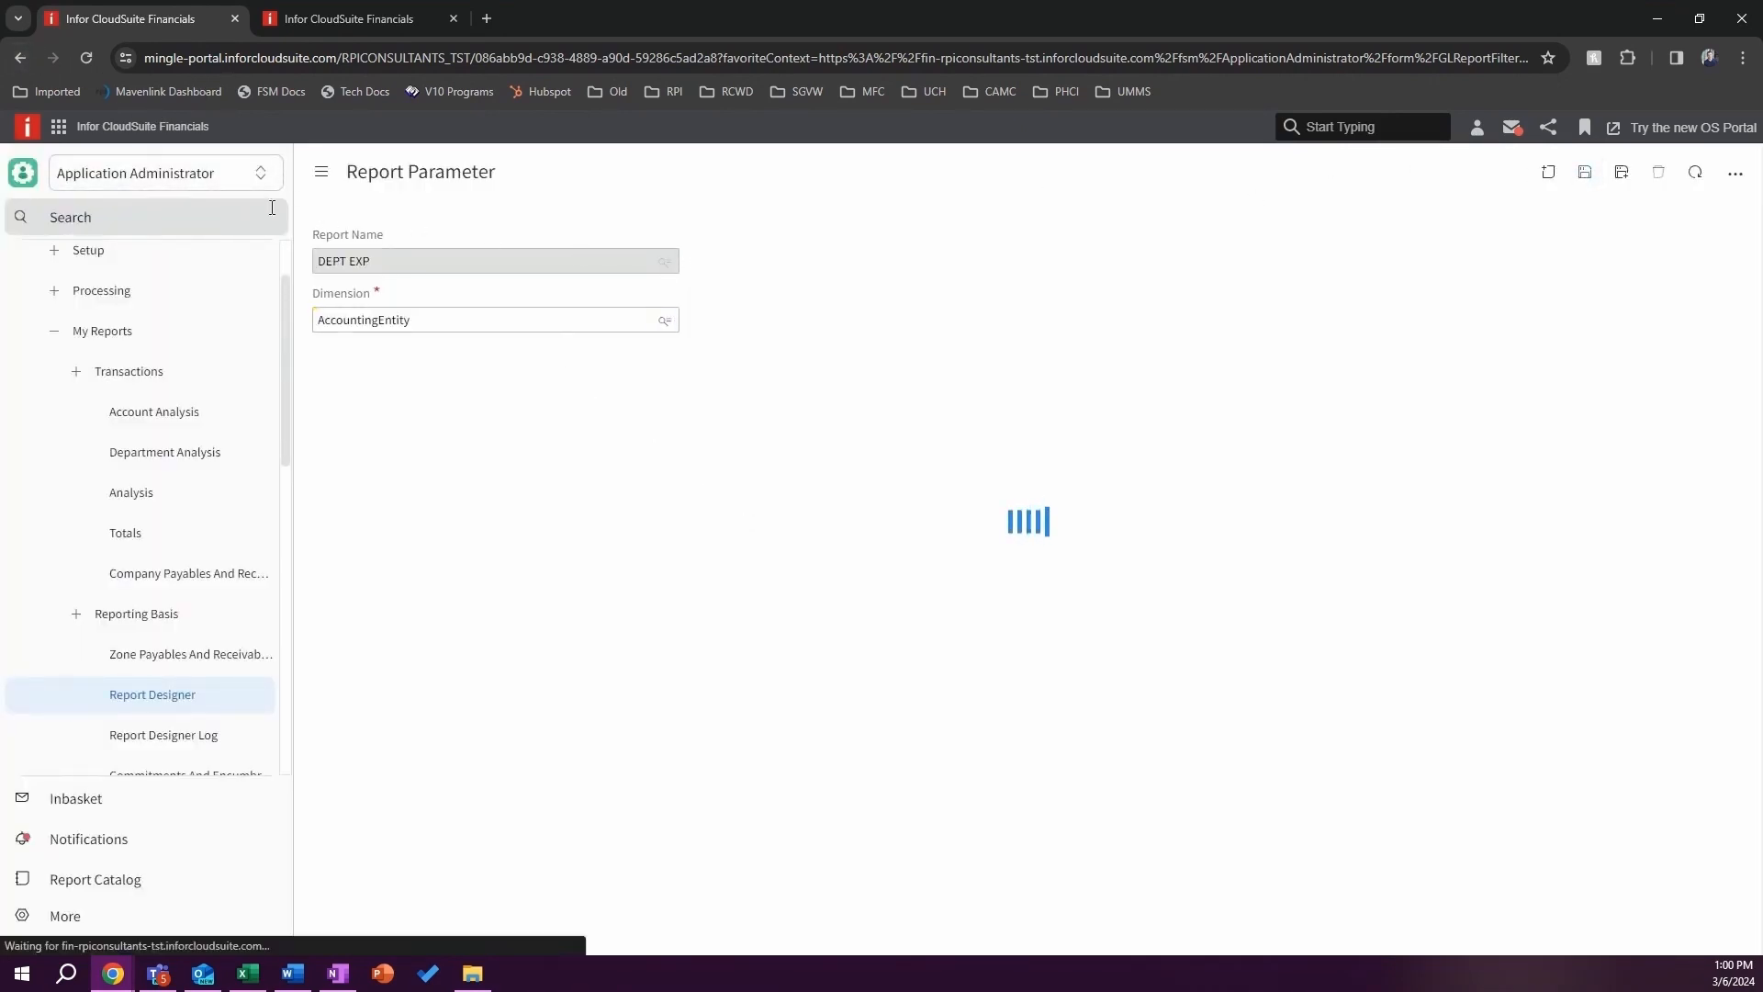
click(20, 57)
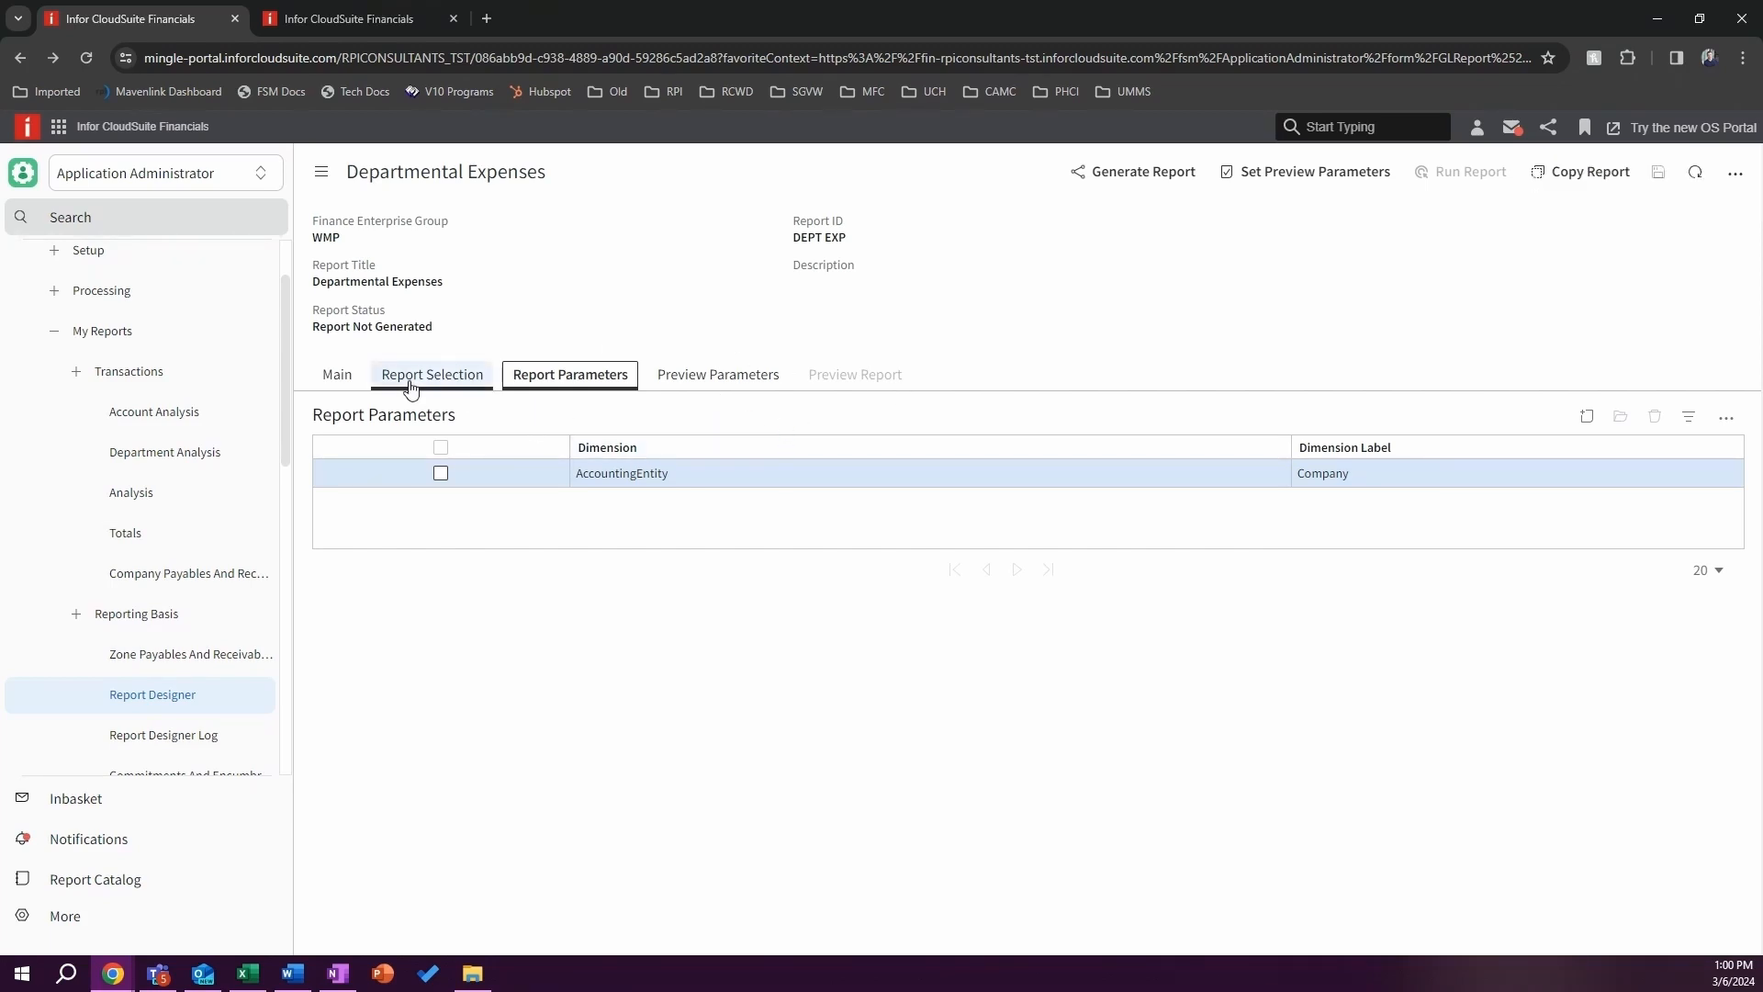
Step: Generate the DEPT EXP report from the Report Designer dashboard and confirm the generation
click(181, 691)
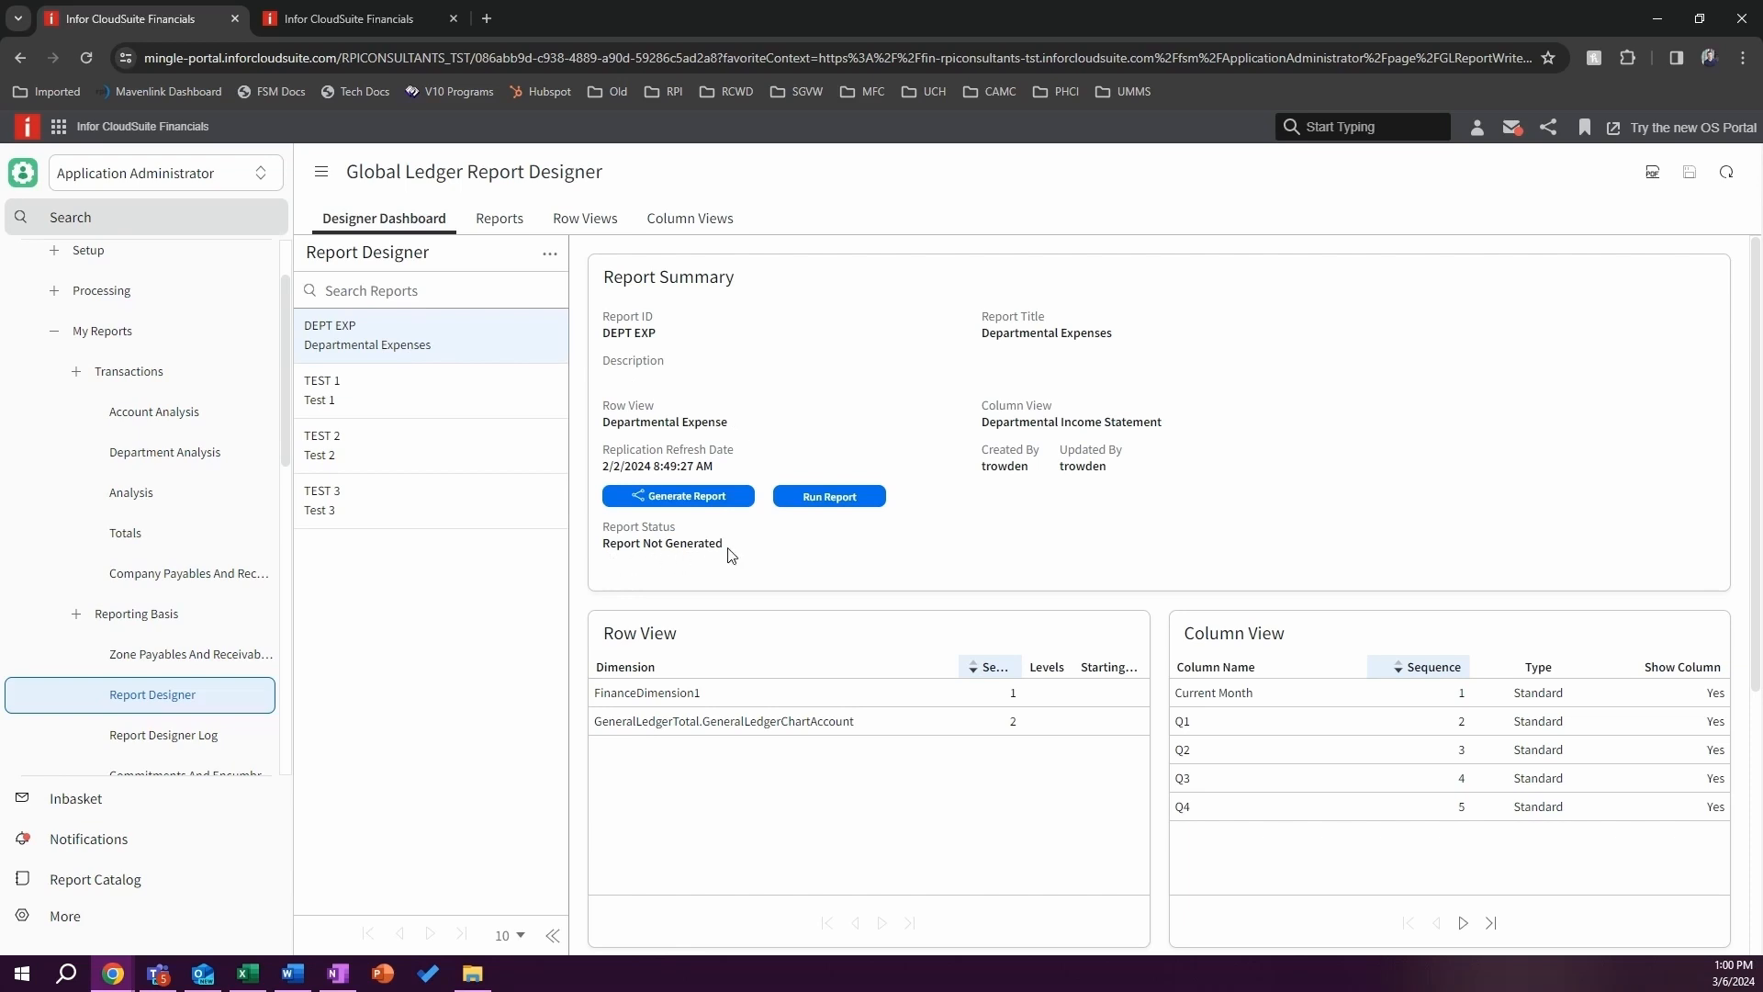
click(718, 497)
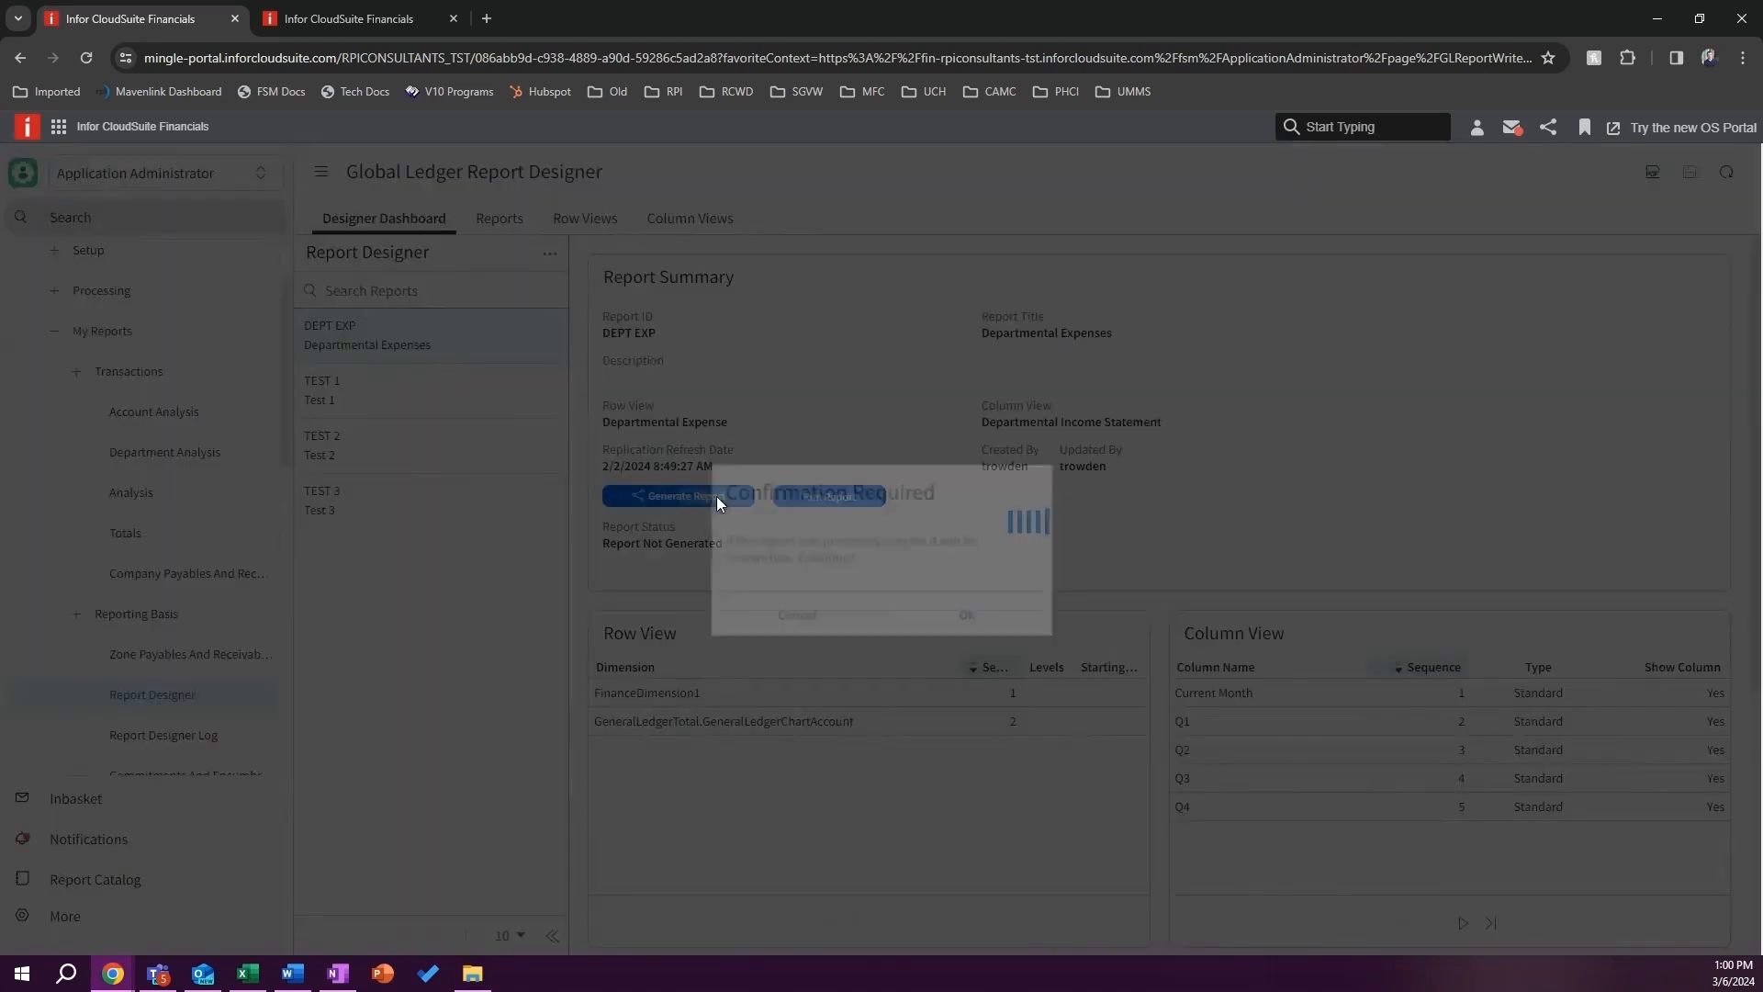
click(991, 622)
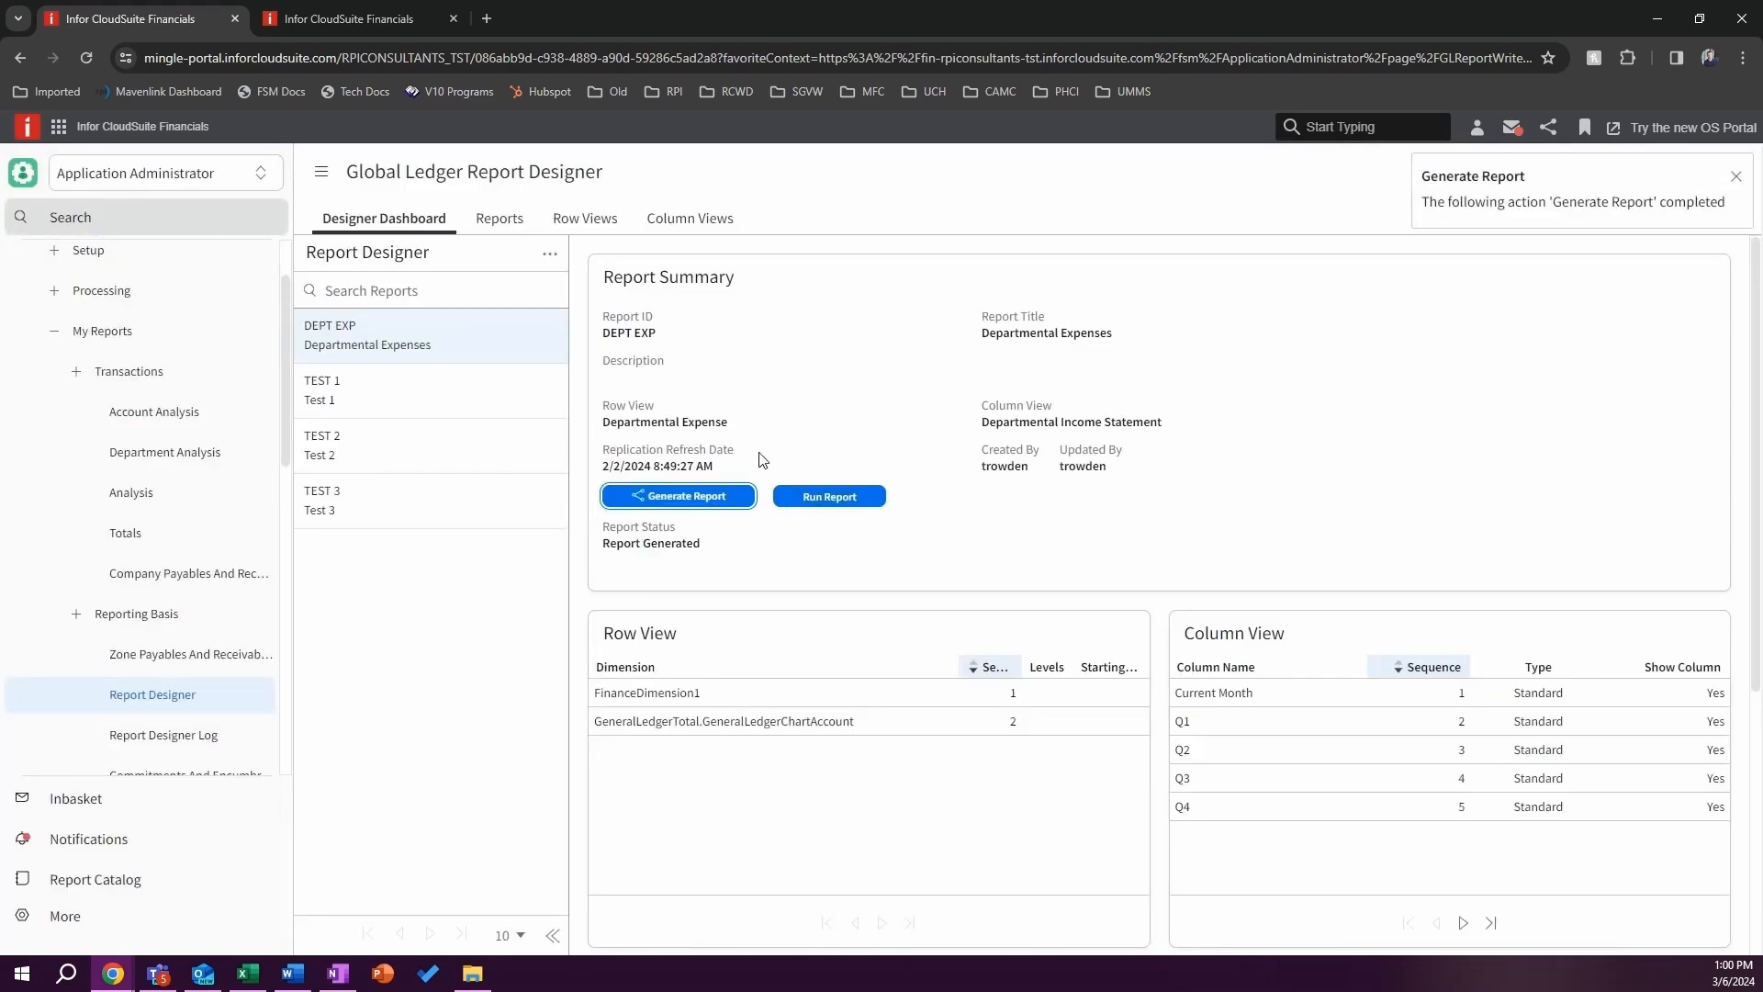
Step: Set the Departmental Expenses report's preview parameters with reporting basis DEFAULT and a fiscal year, and preview the report
click(462, 336)
double_click(462, 336)
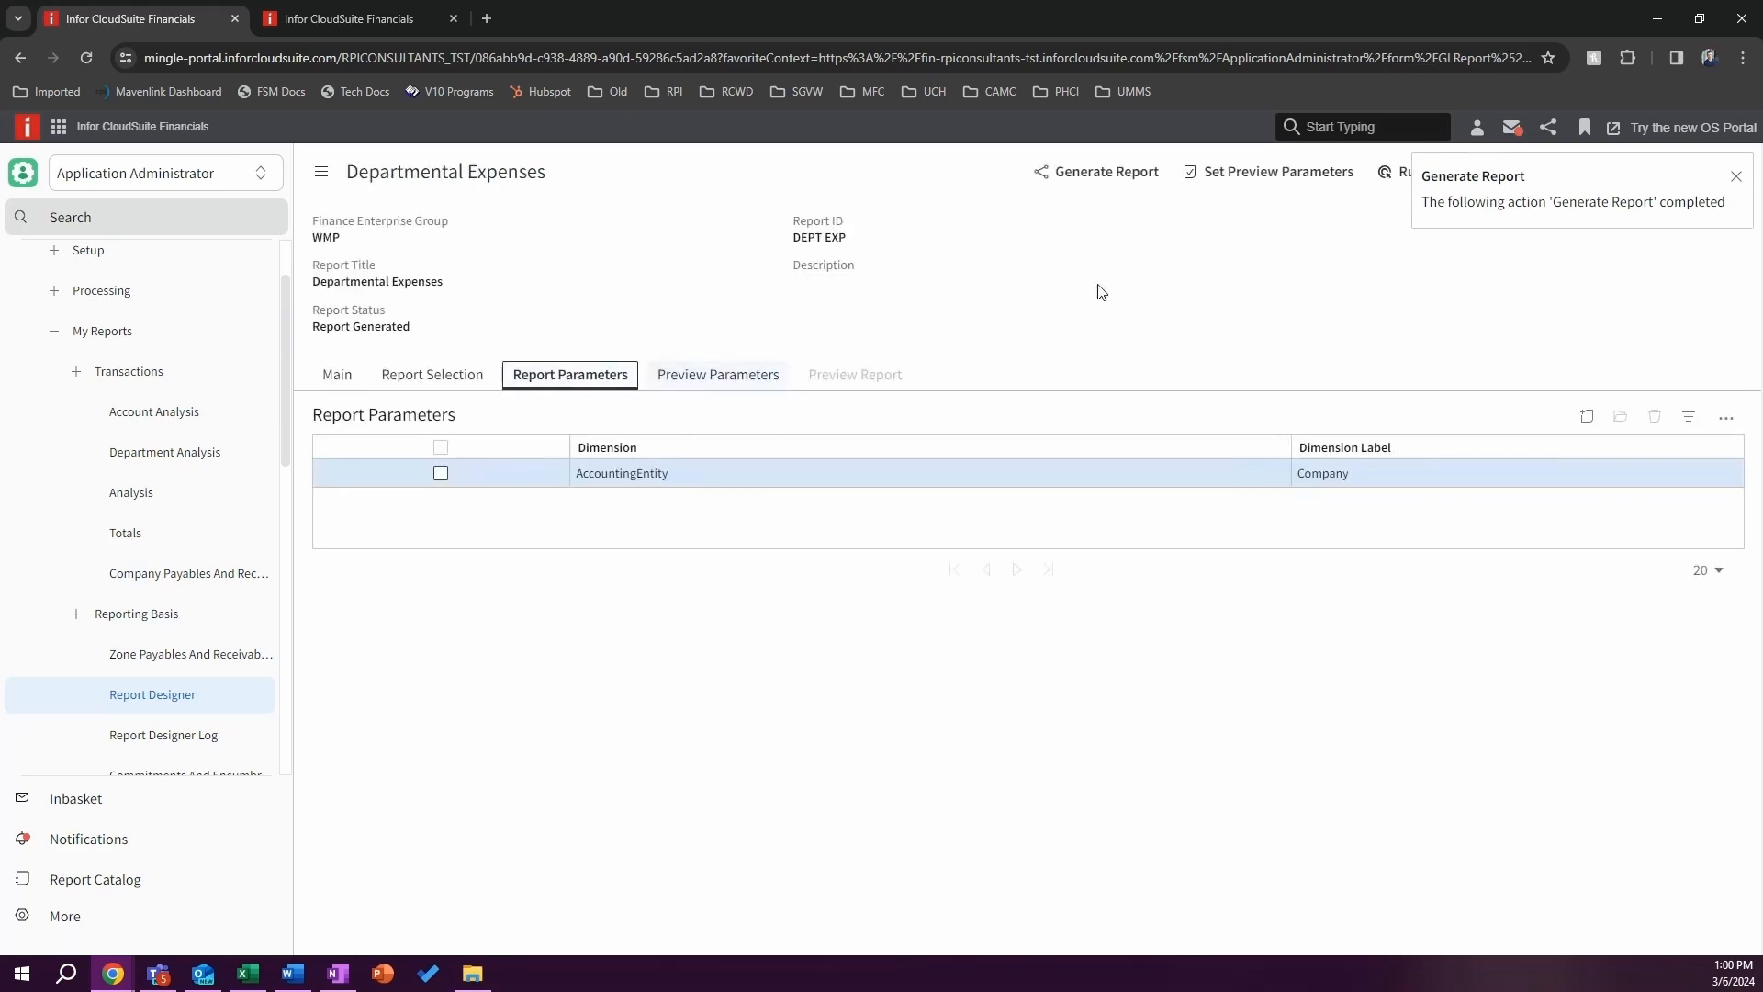
click(1278, 173)
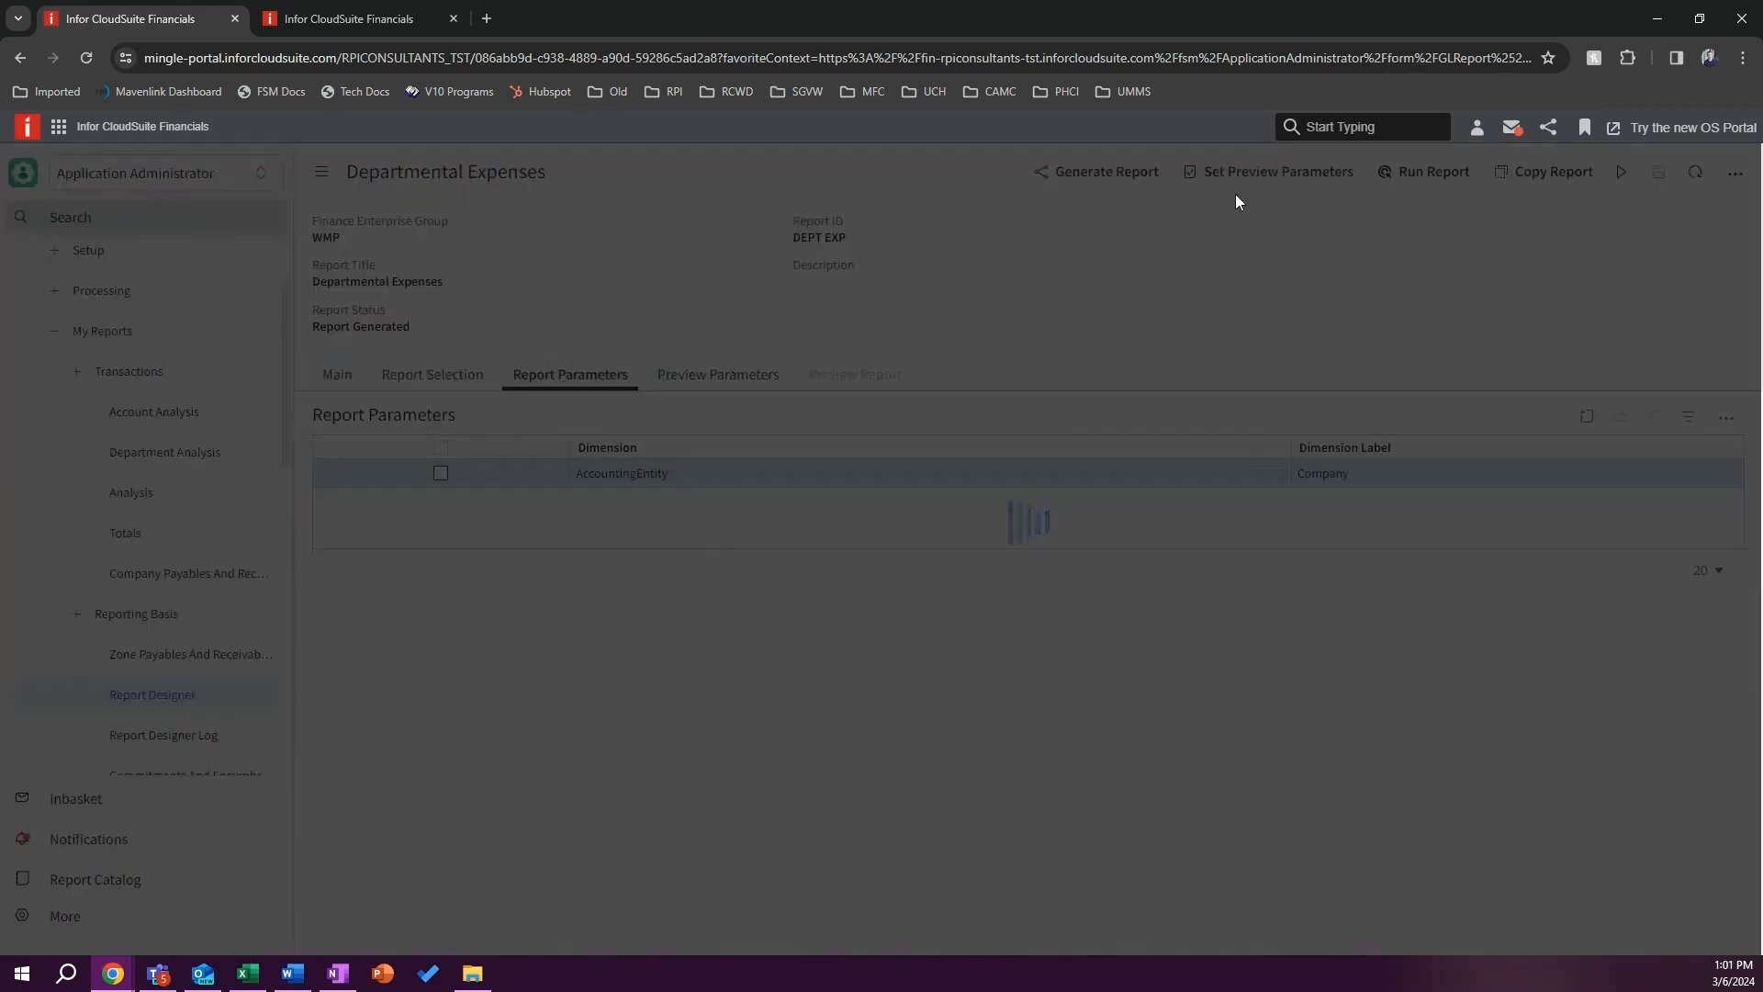
click(830, 483)
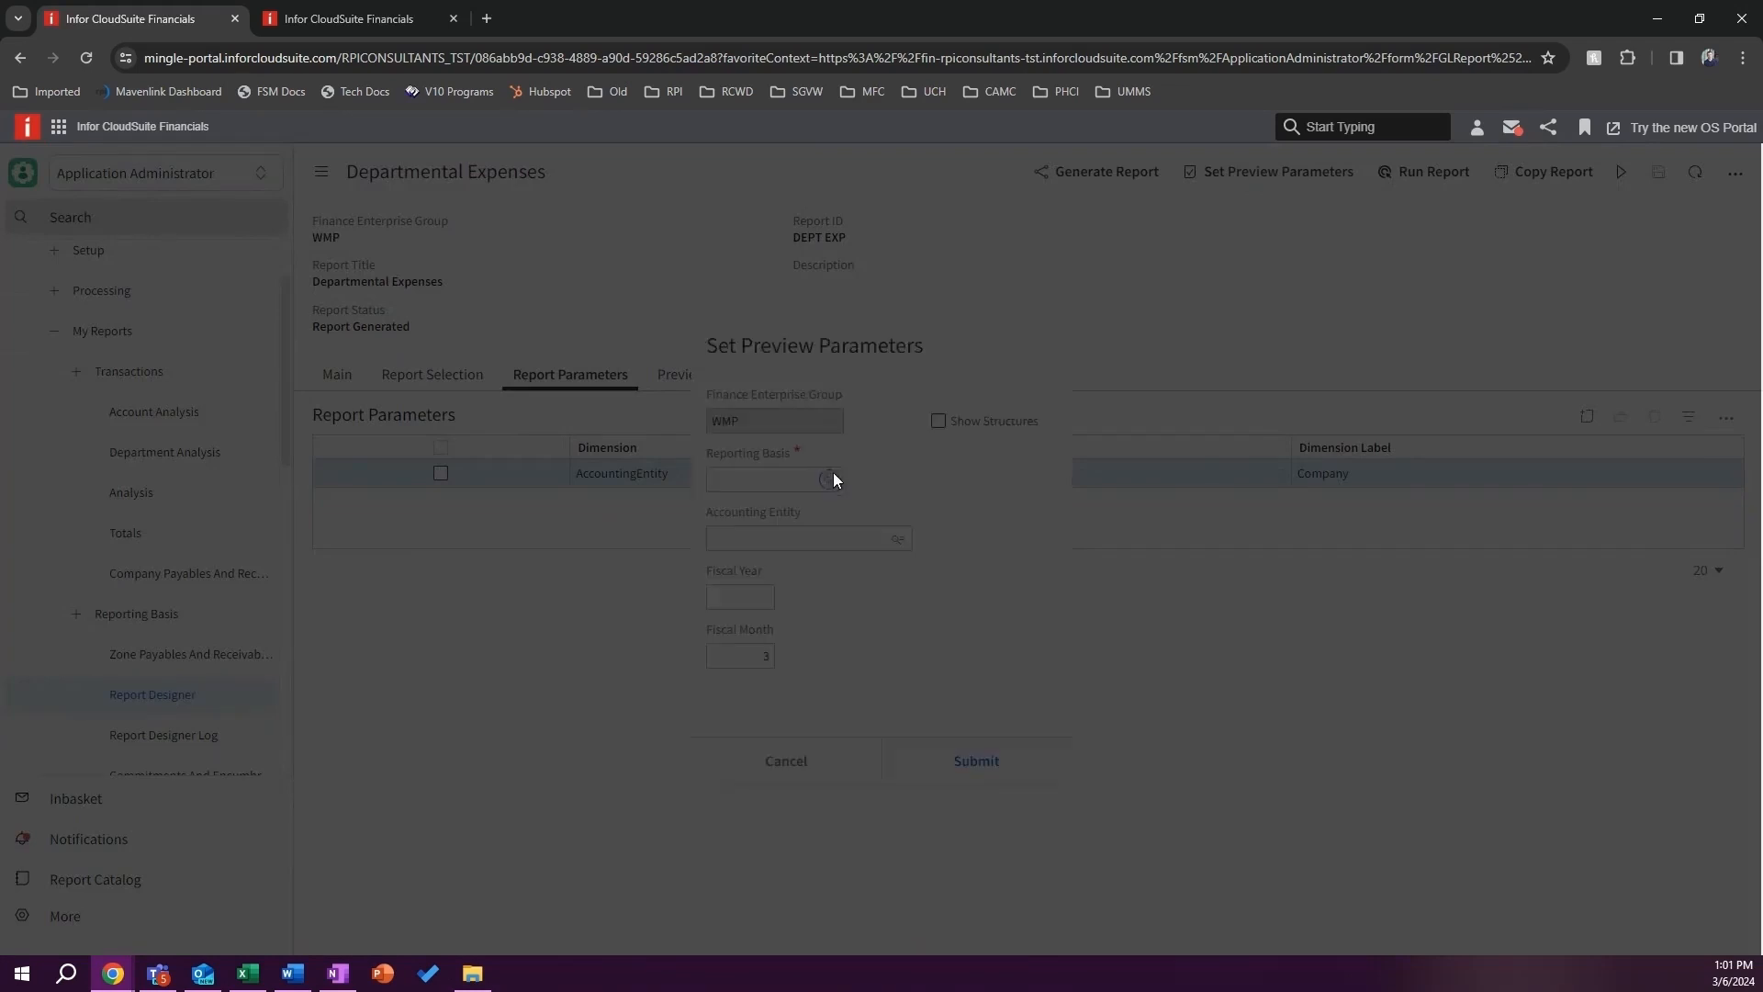
click(765, 497)
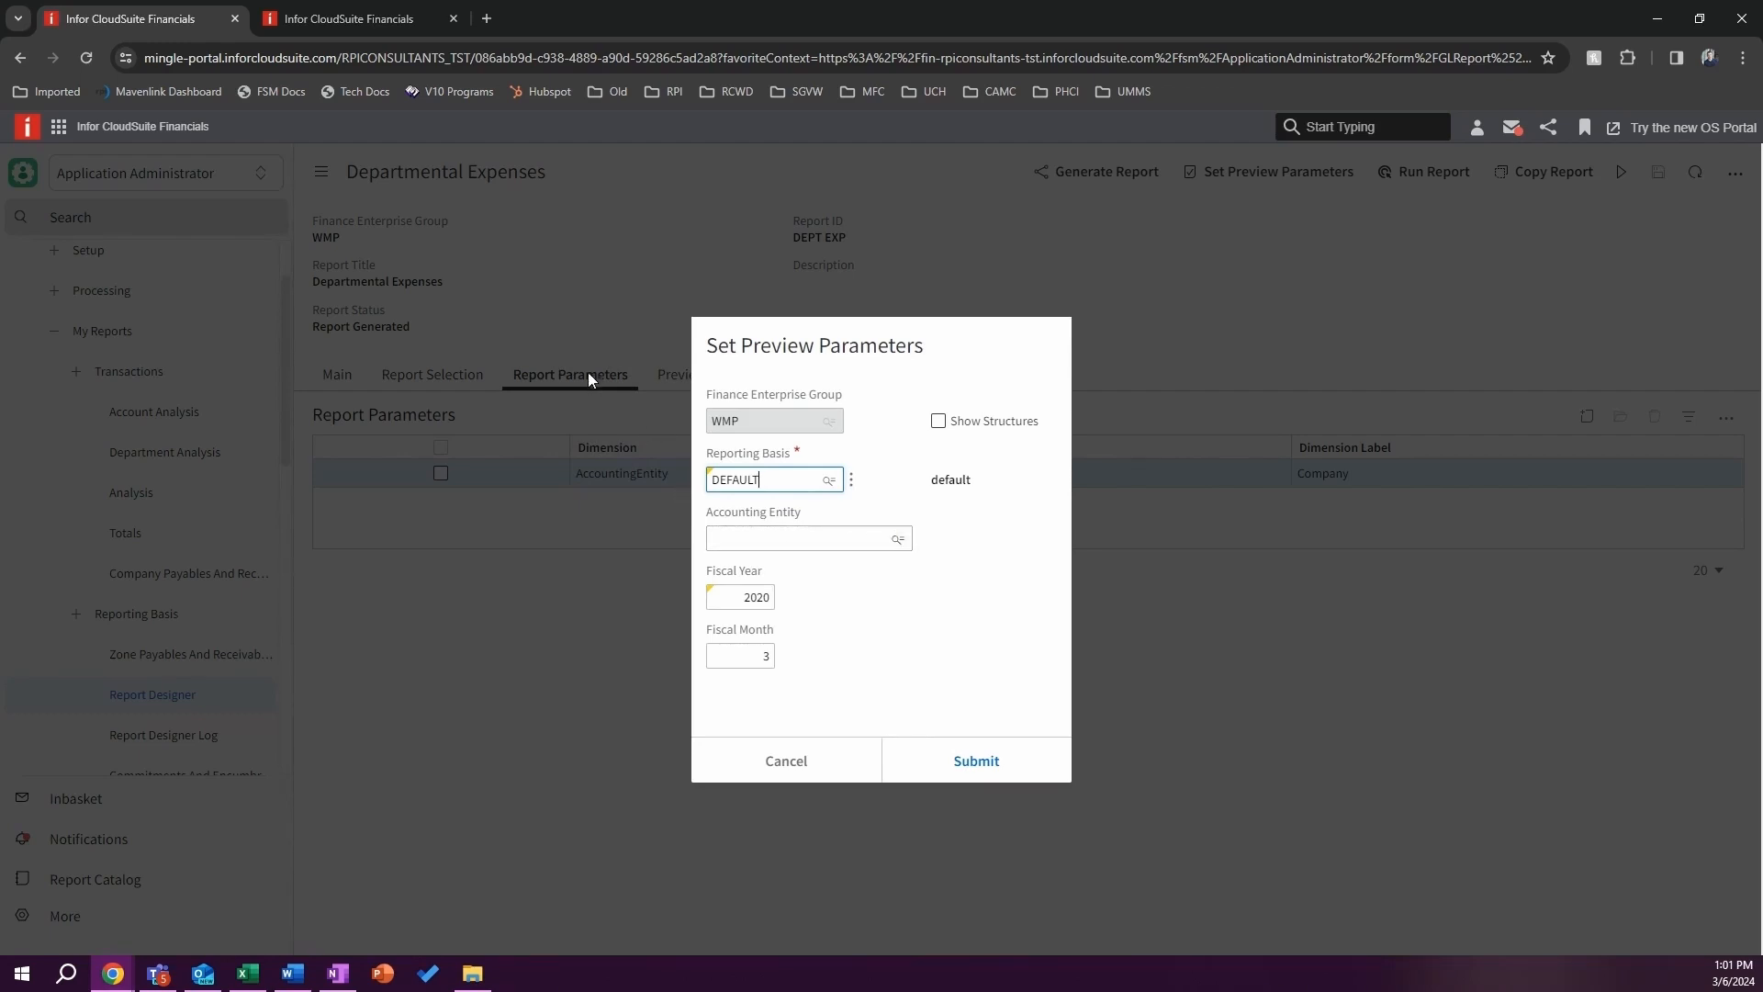
double_click(753, 592)
click(1001, 765)
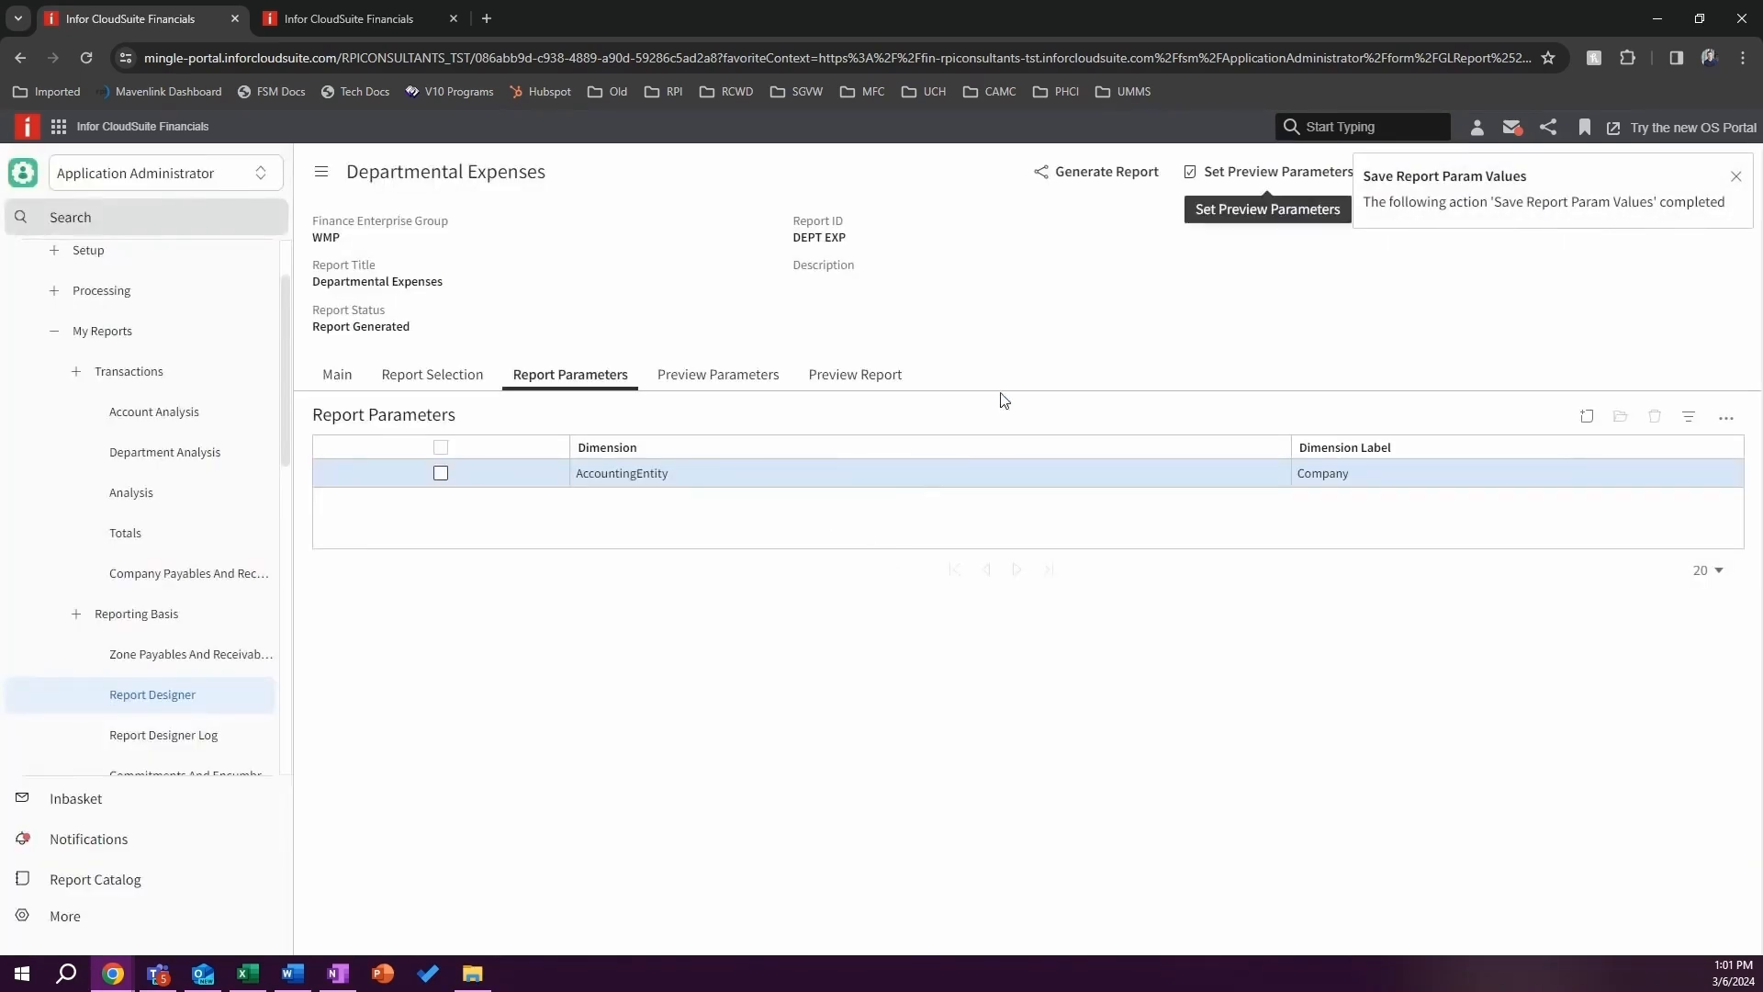
click(855, 384)
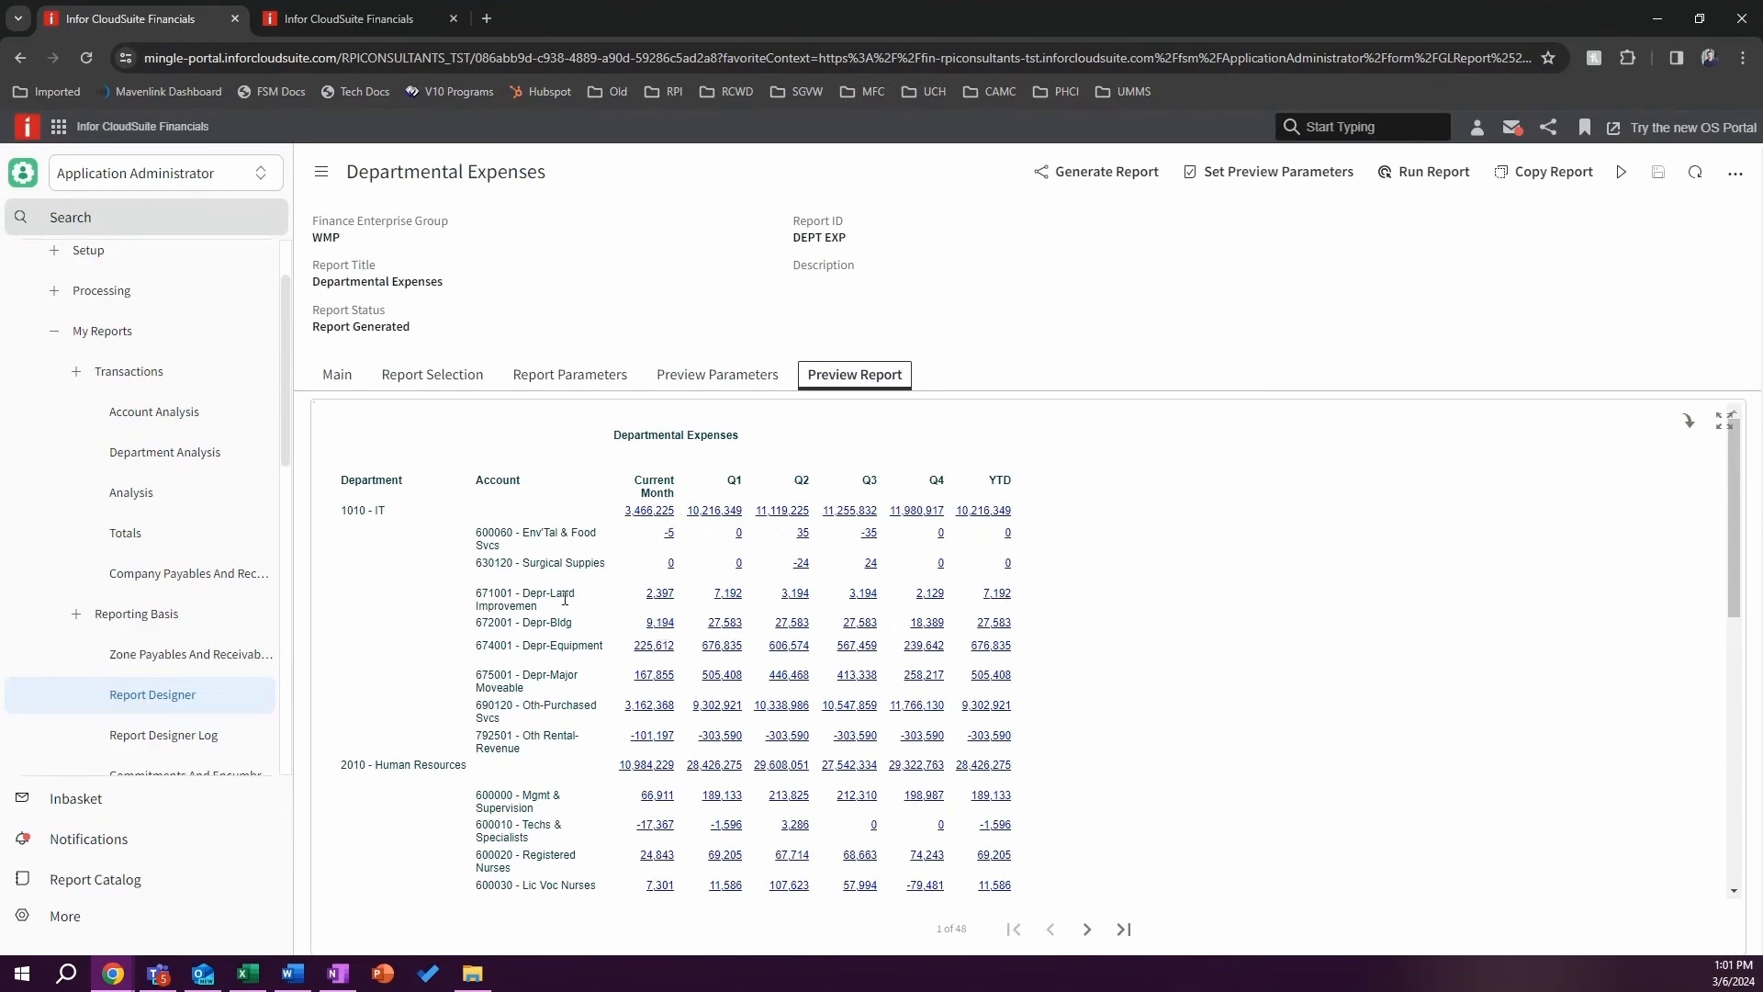
Step: Drill into the IT department's Current Month amount for account 671001, examine its ledger totals, and return to the report preview
click(666, 606)
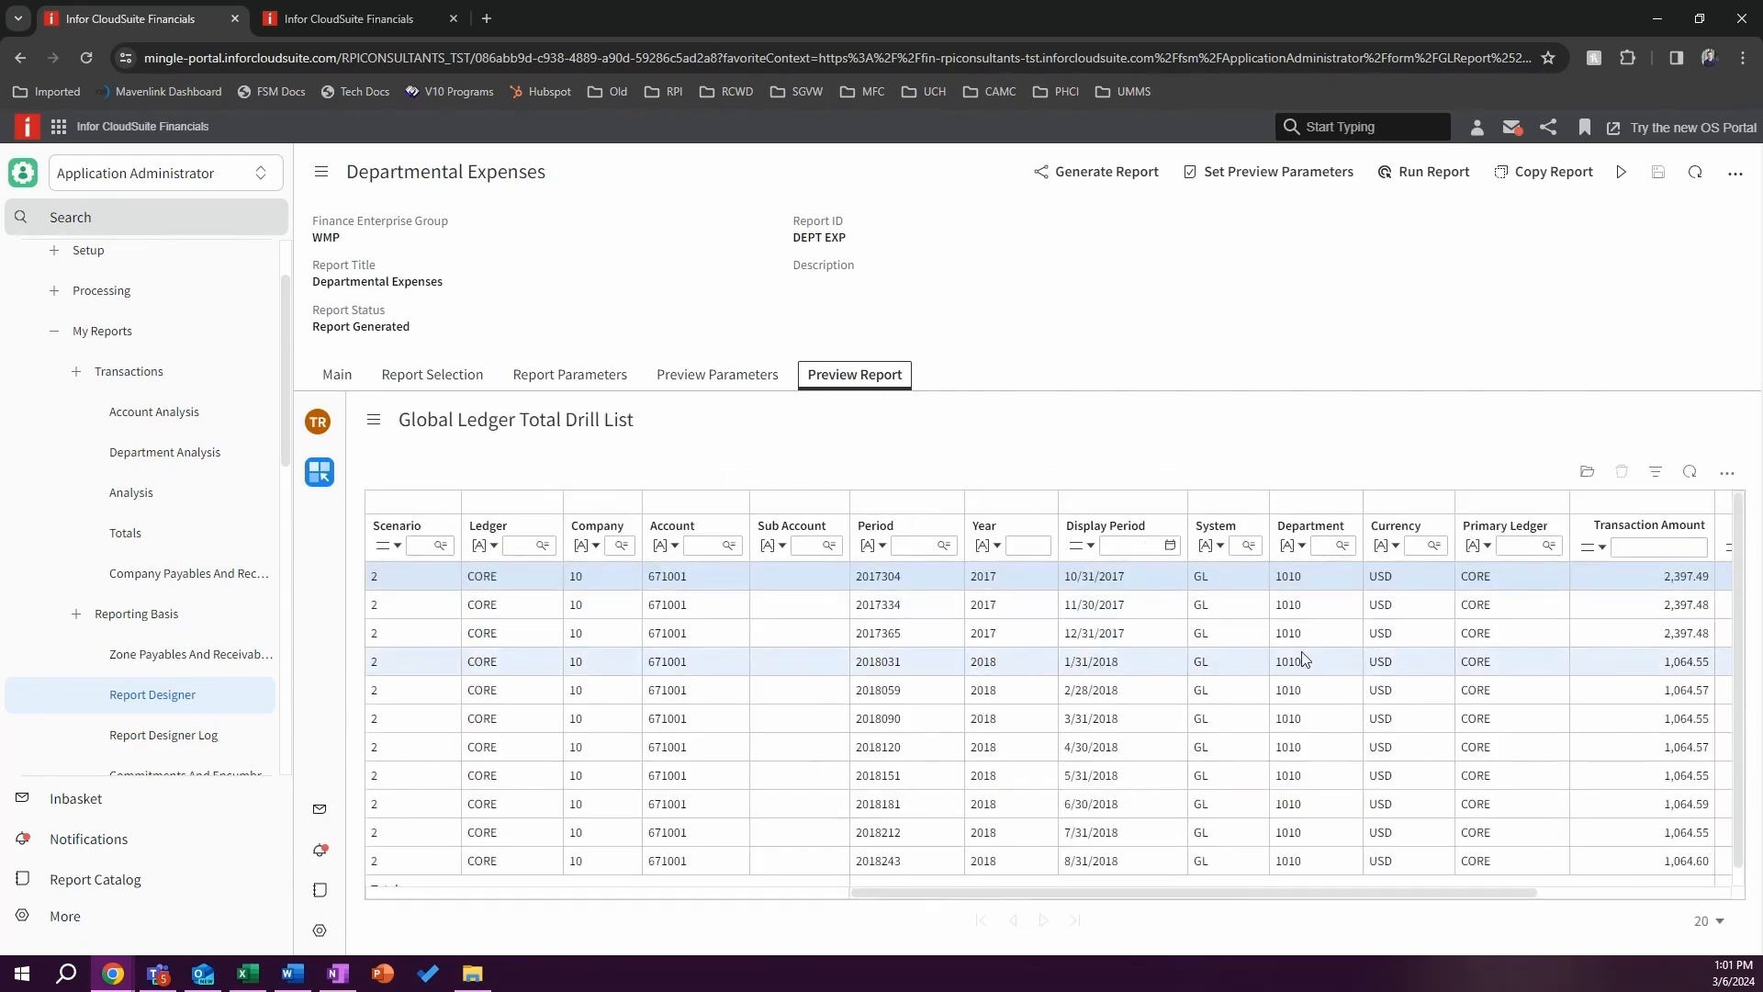
scroll(1293, 762, down, 1)
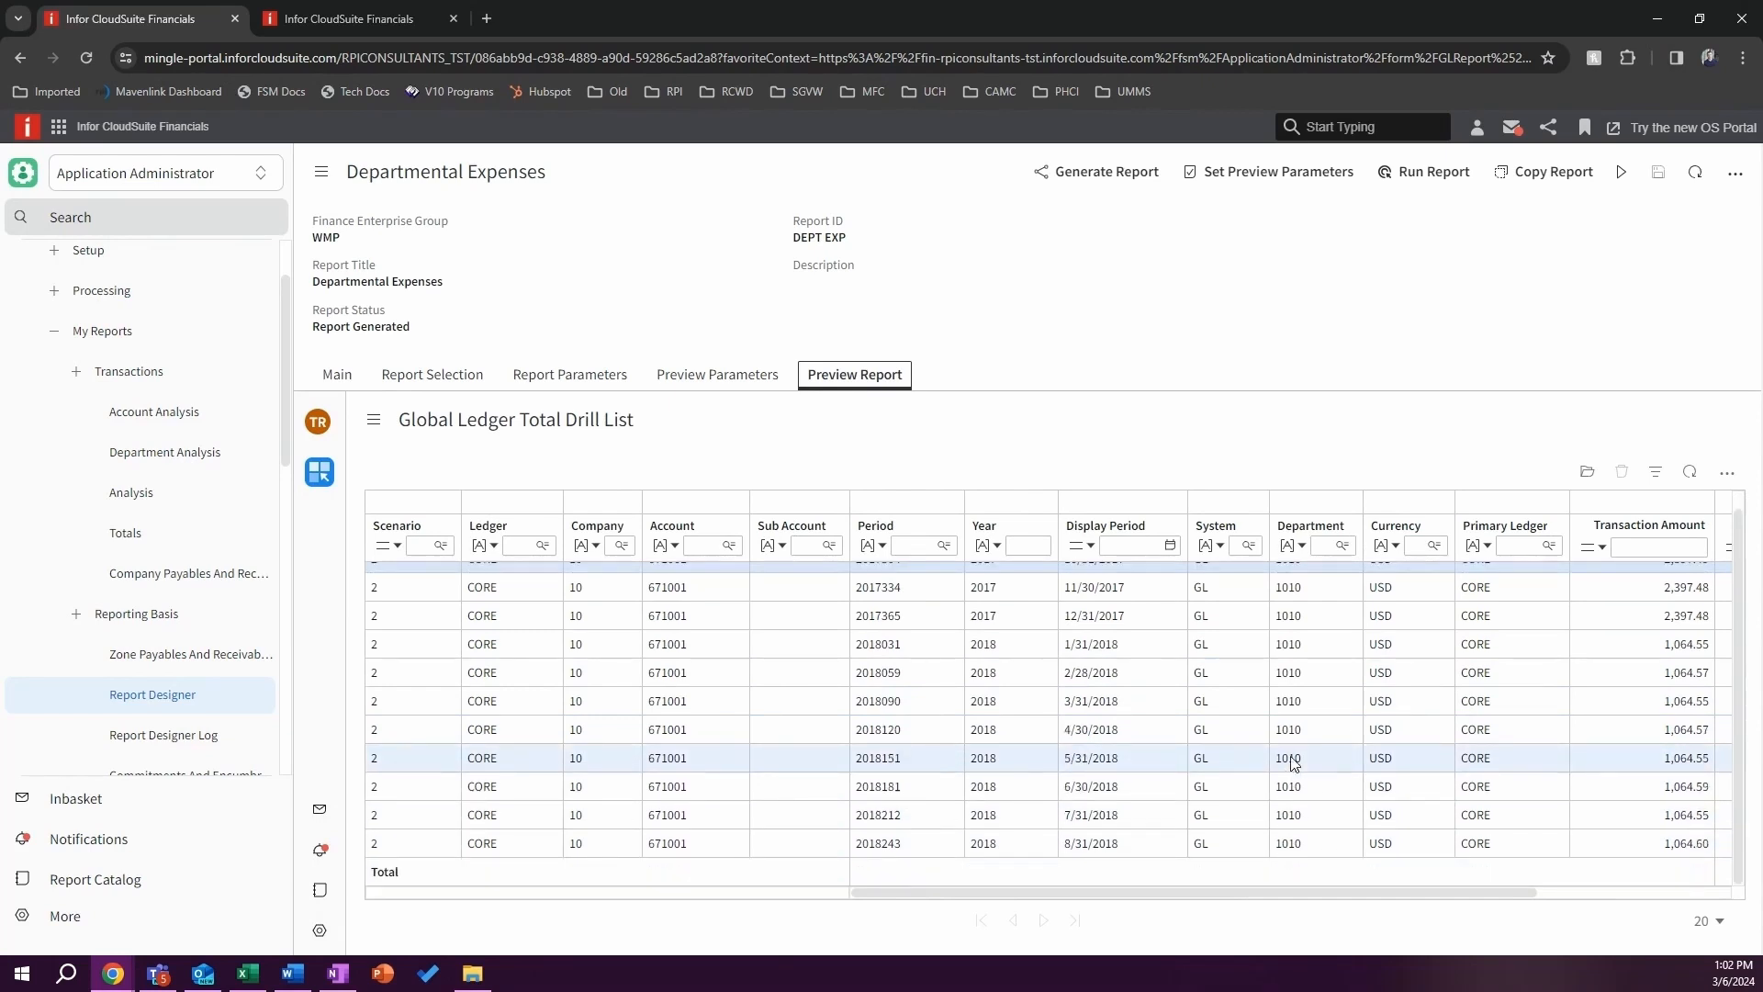
scroll(1293, 763, up, 1)
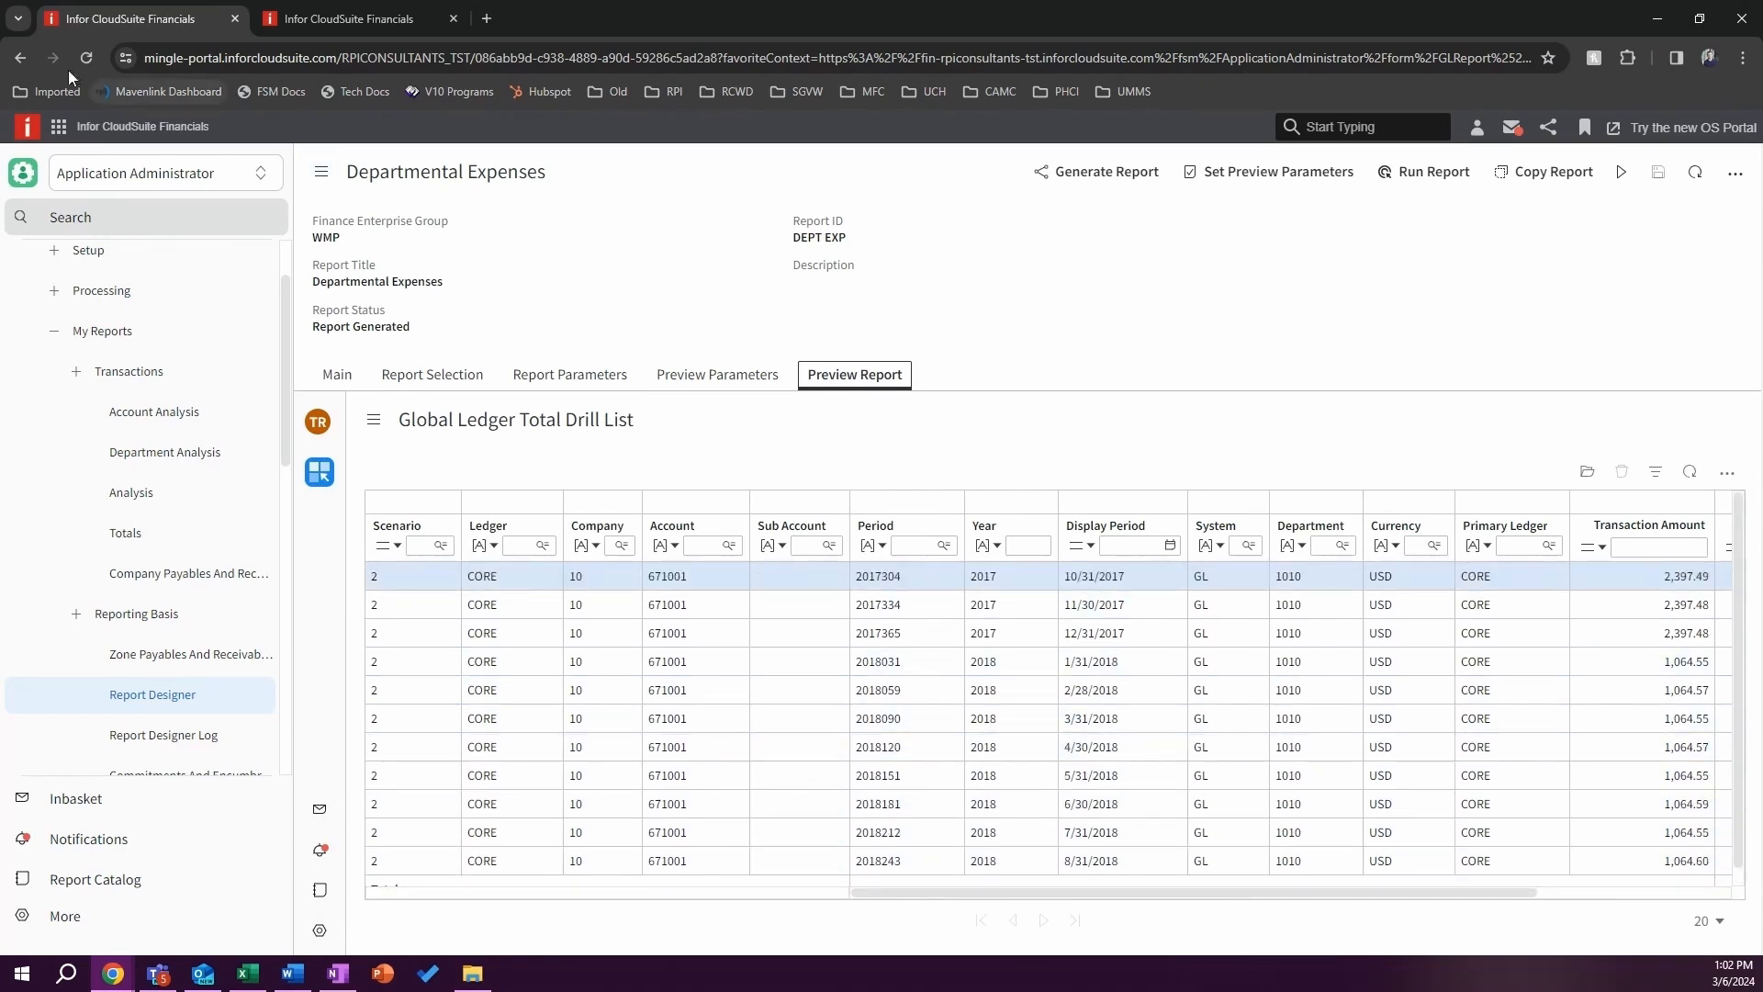
click(19, 57)
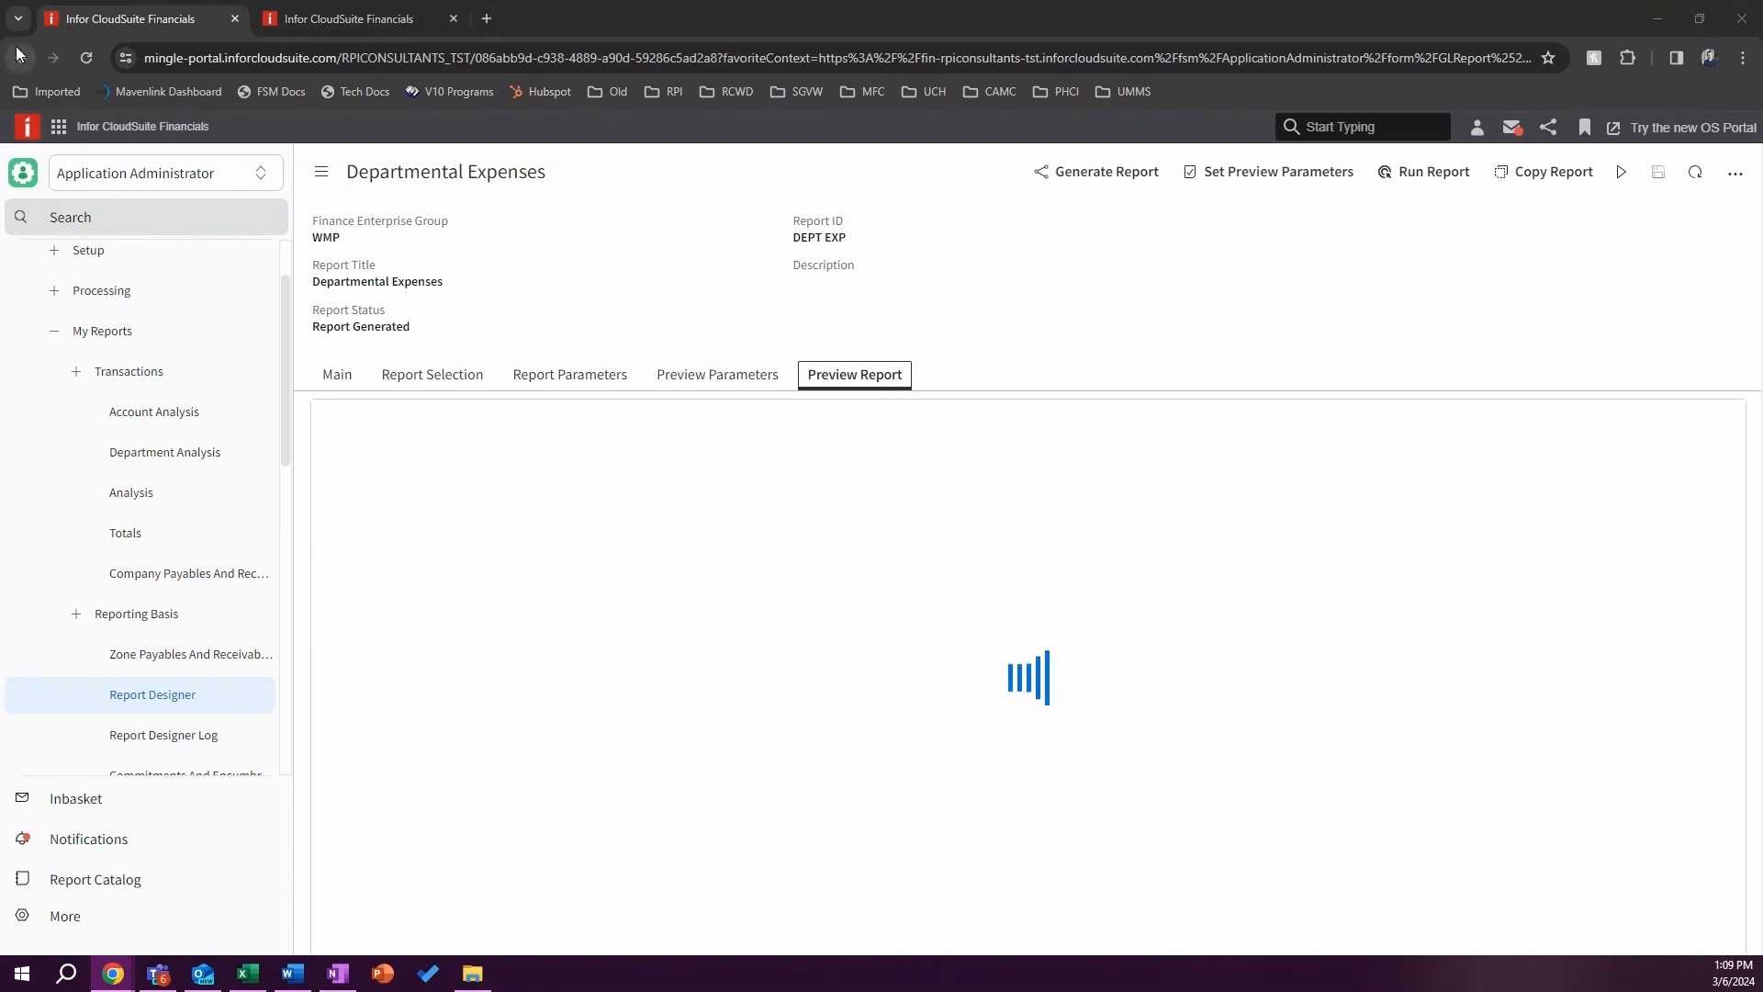
Step: Start a new report in the Global Ledger Report Designer with report ID DEPT REV and title Departmental Revenue
click(183, 704)
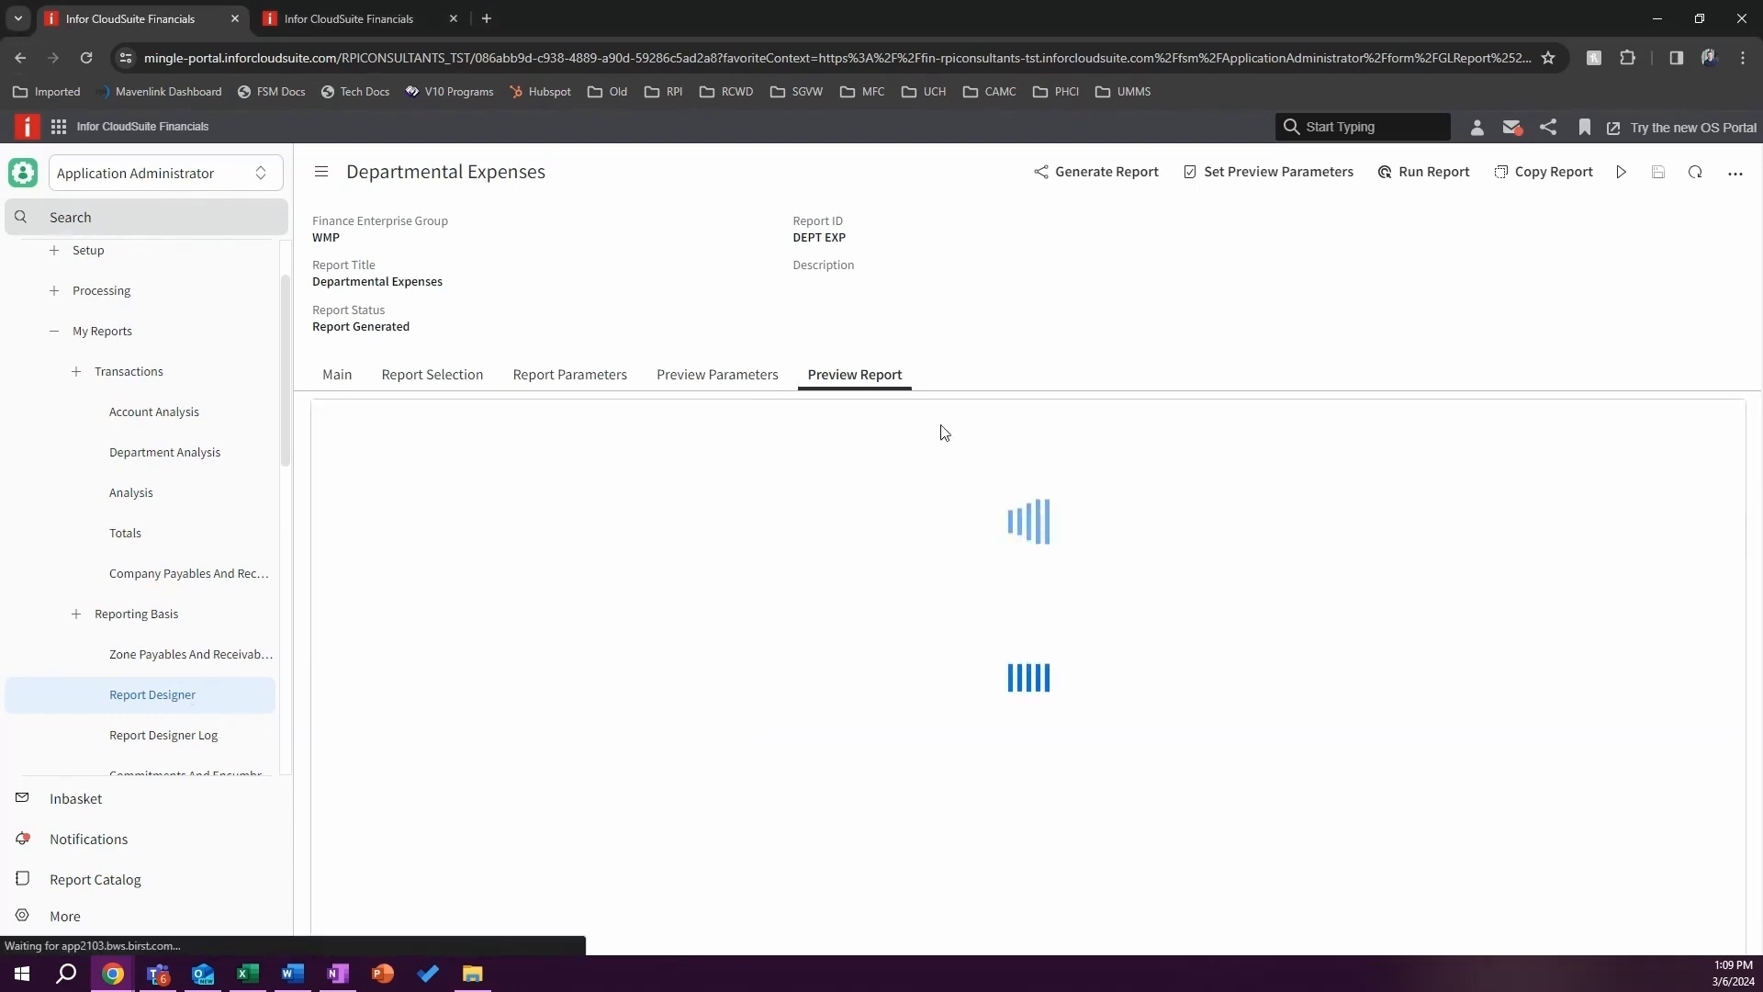
click(501, 219)
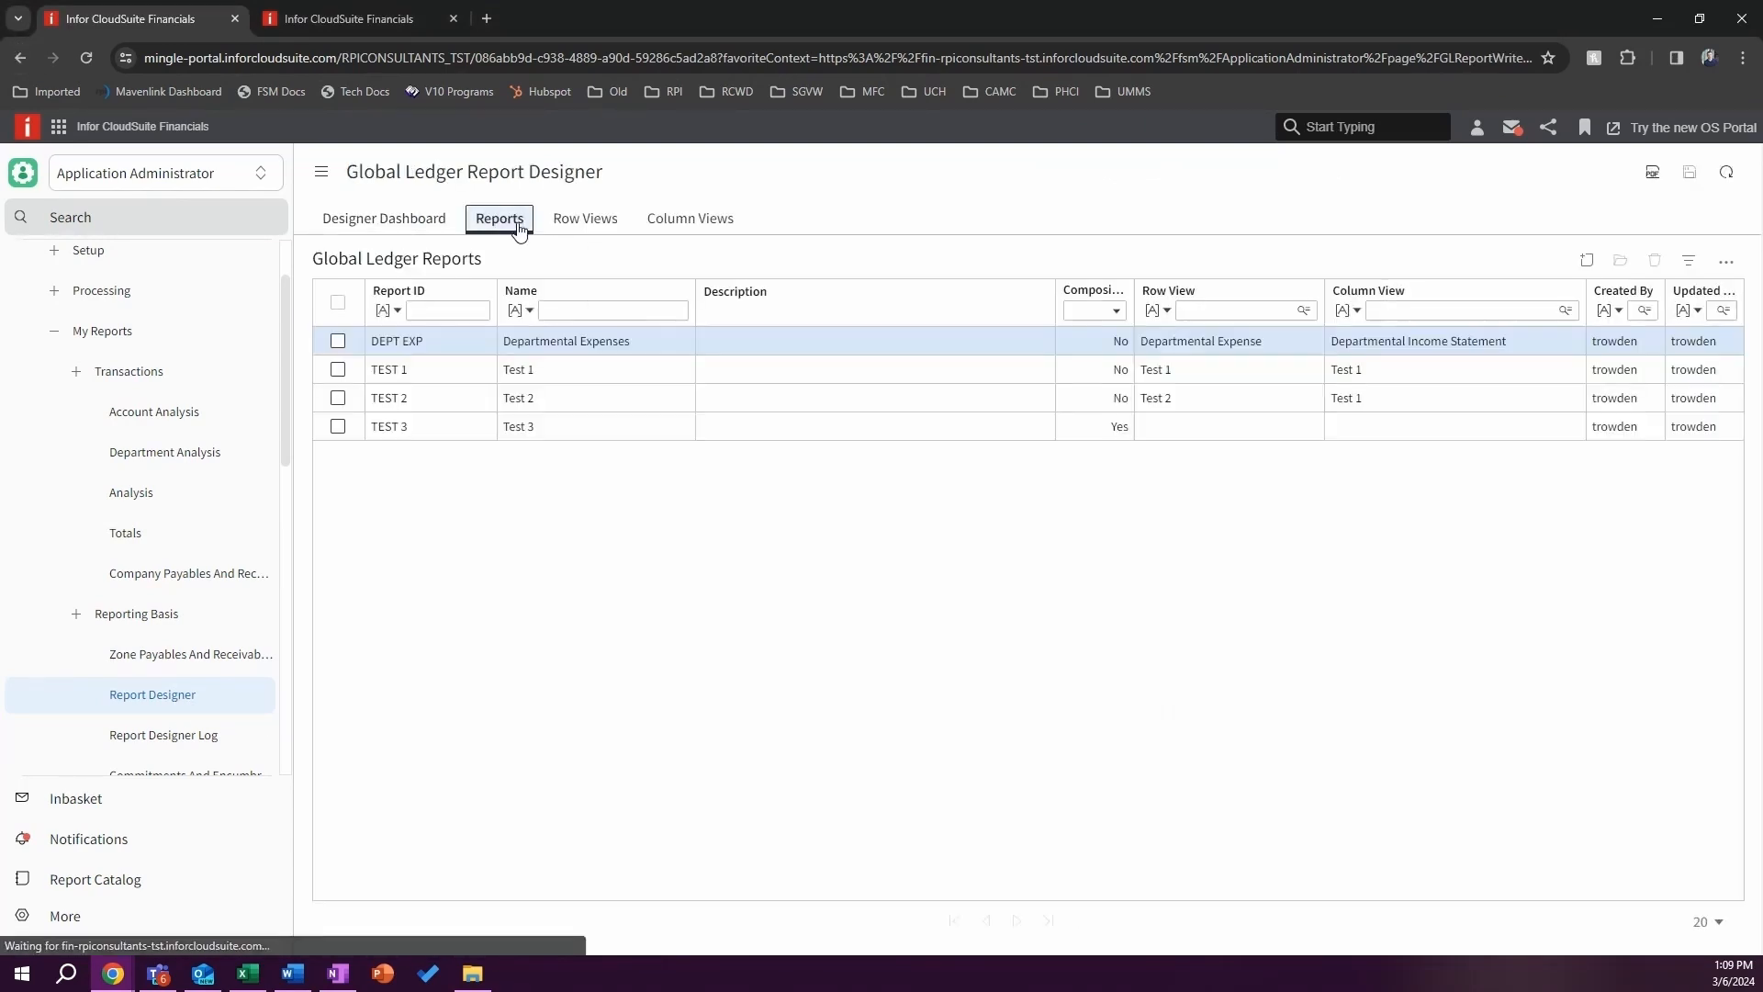
click(1591, 261)
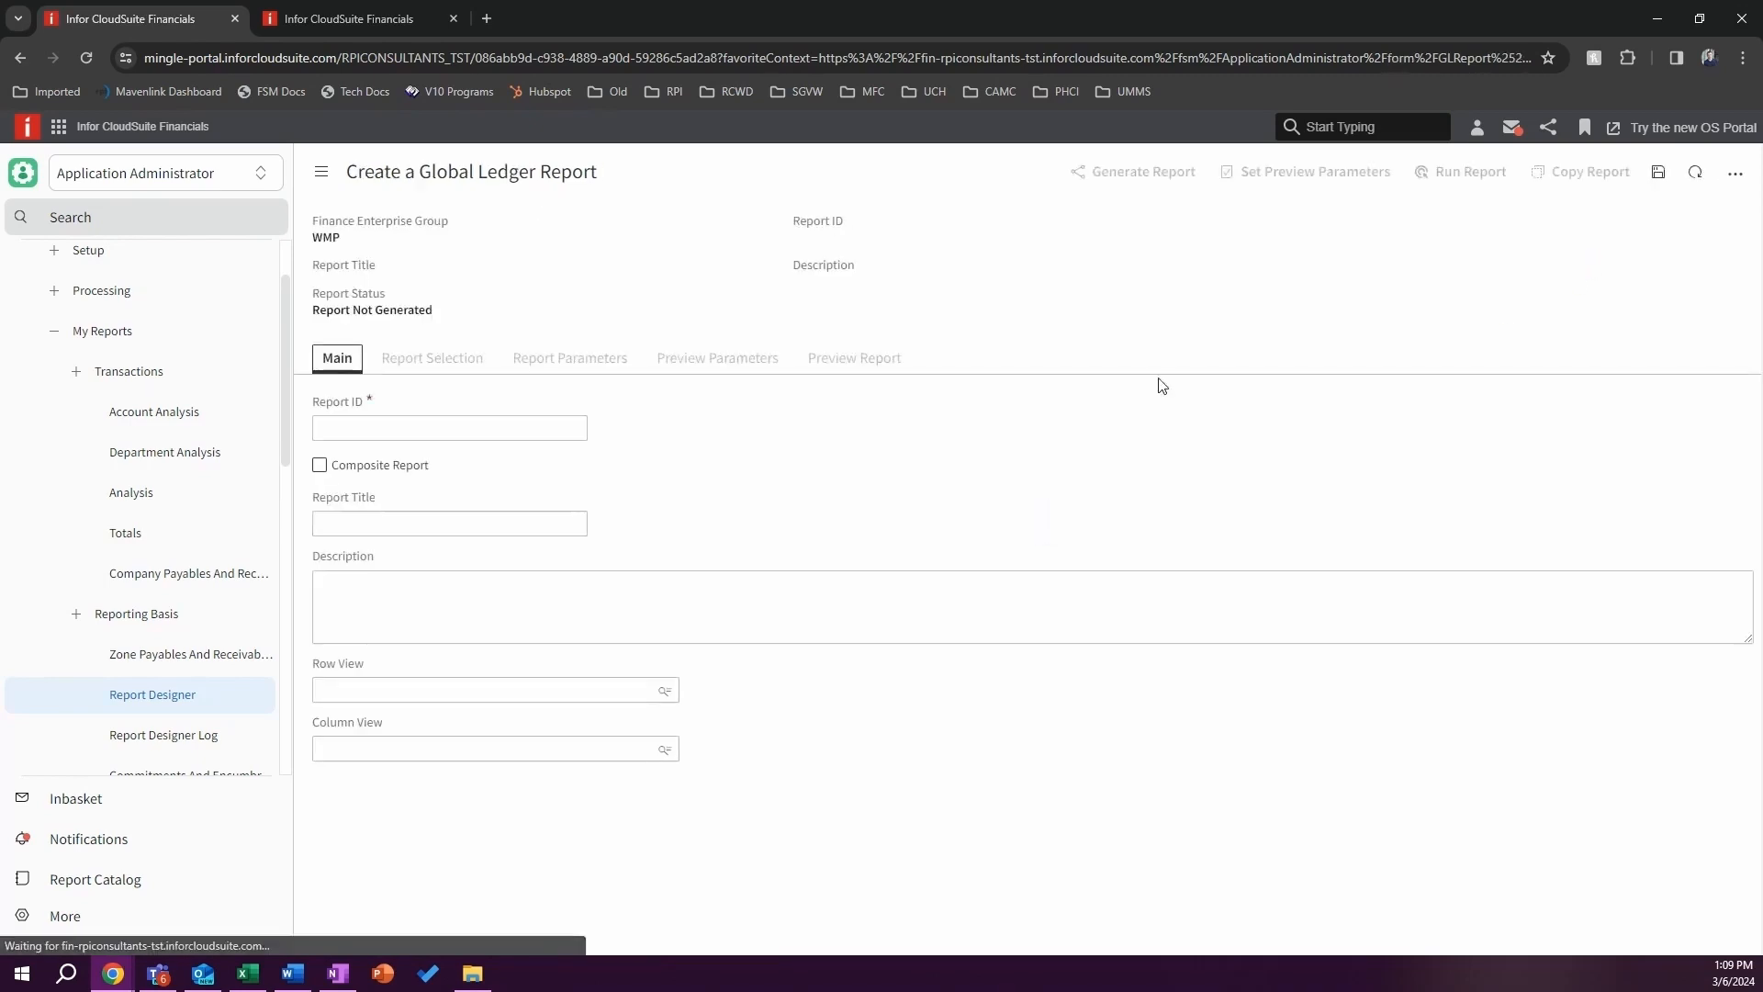
click(468, 432)
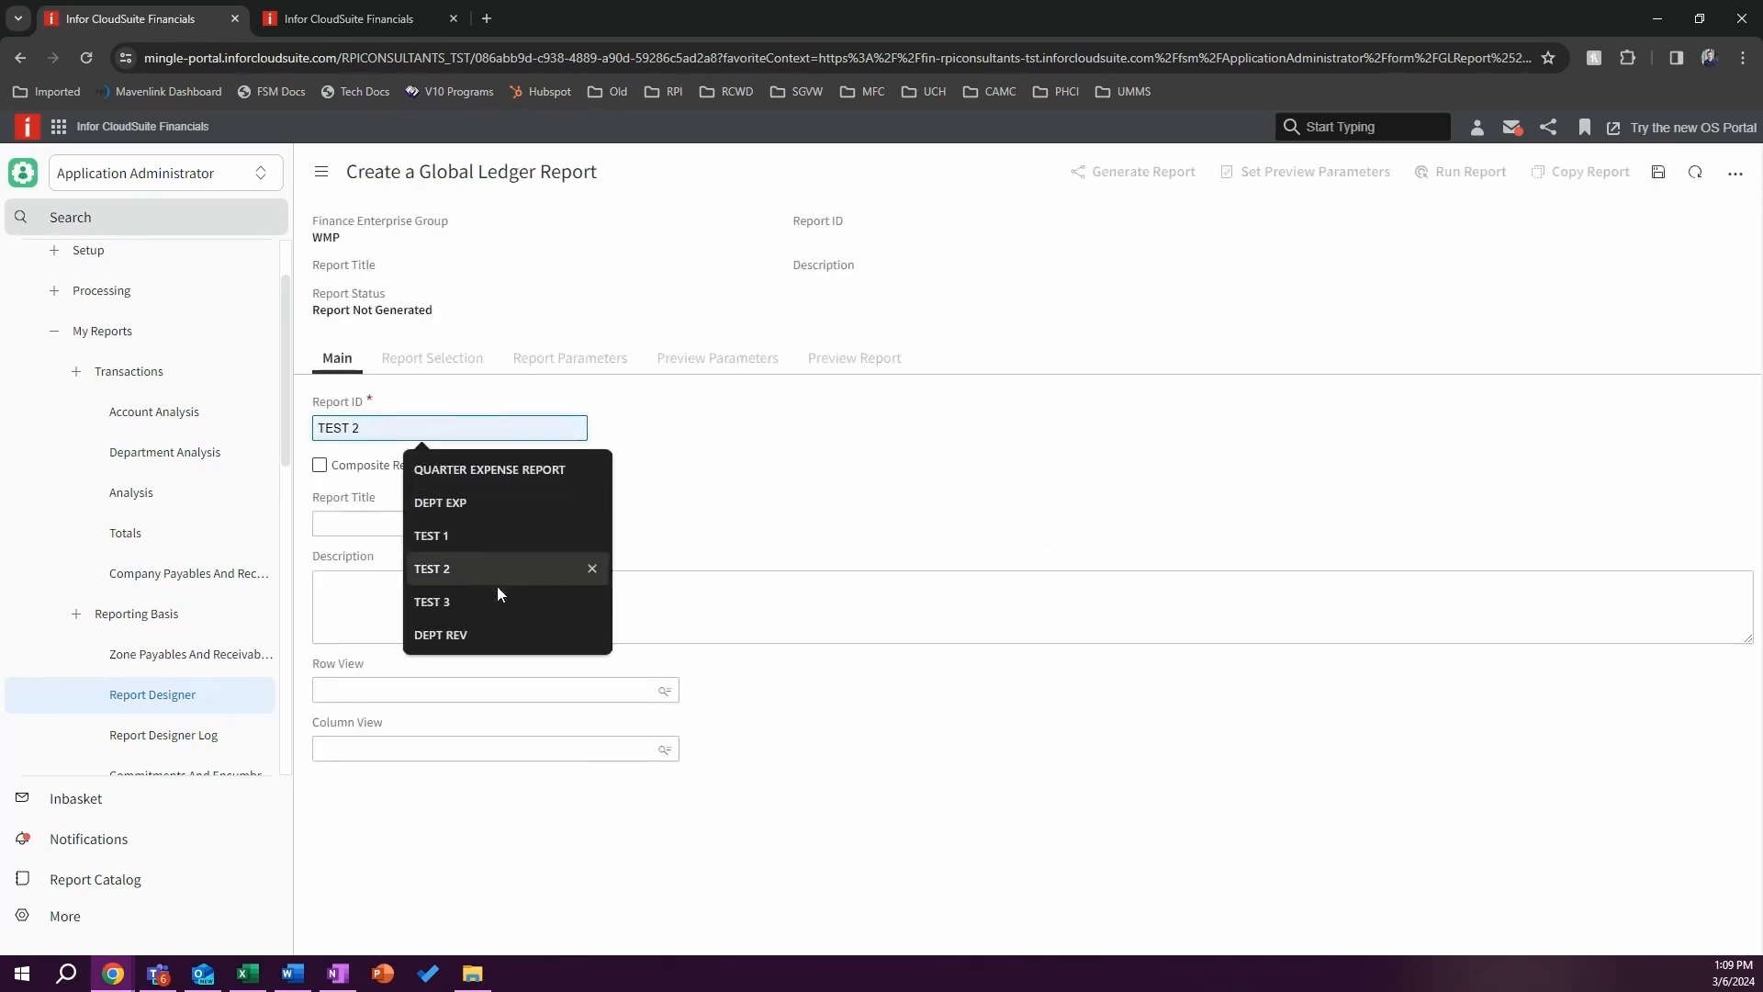
click(491, 636)
click(399, 523)
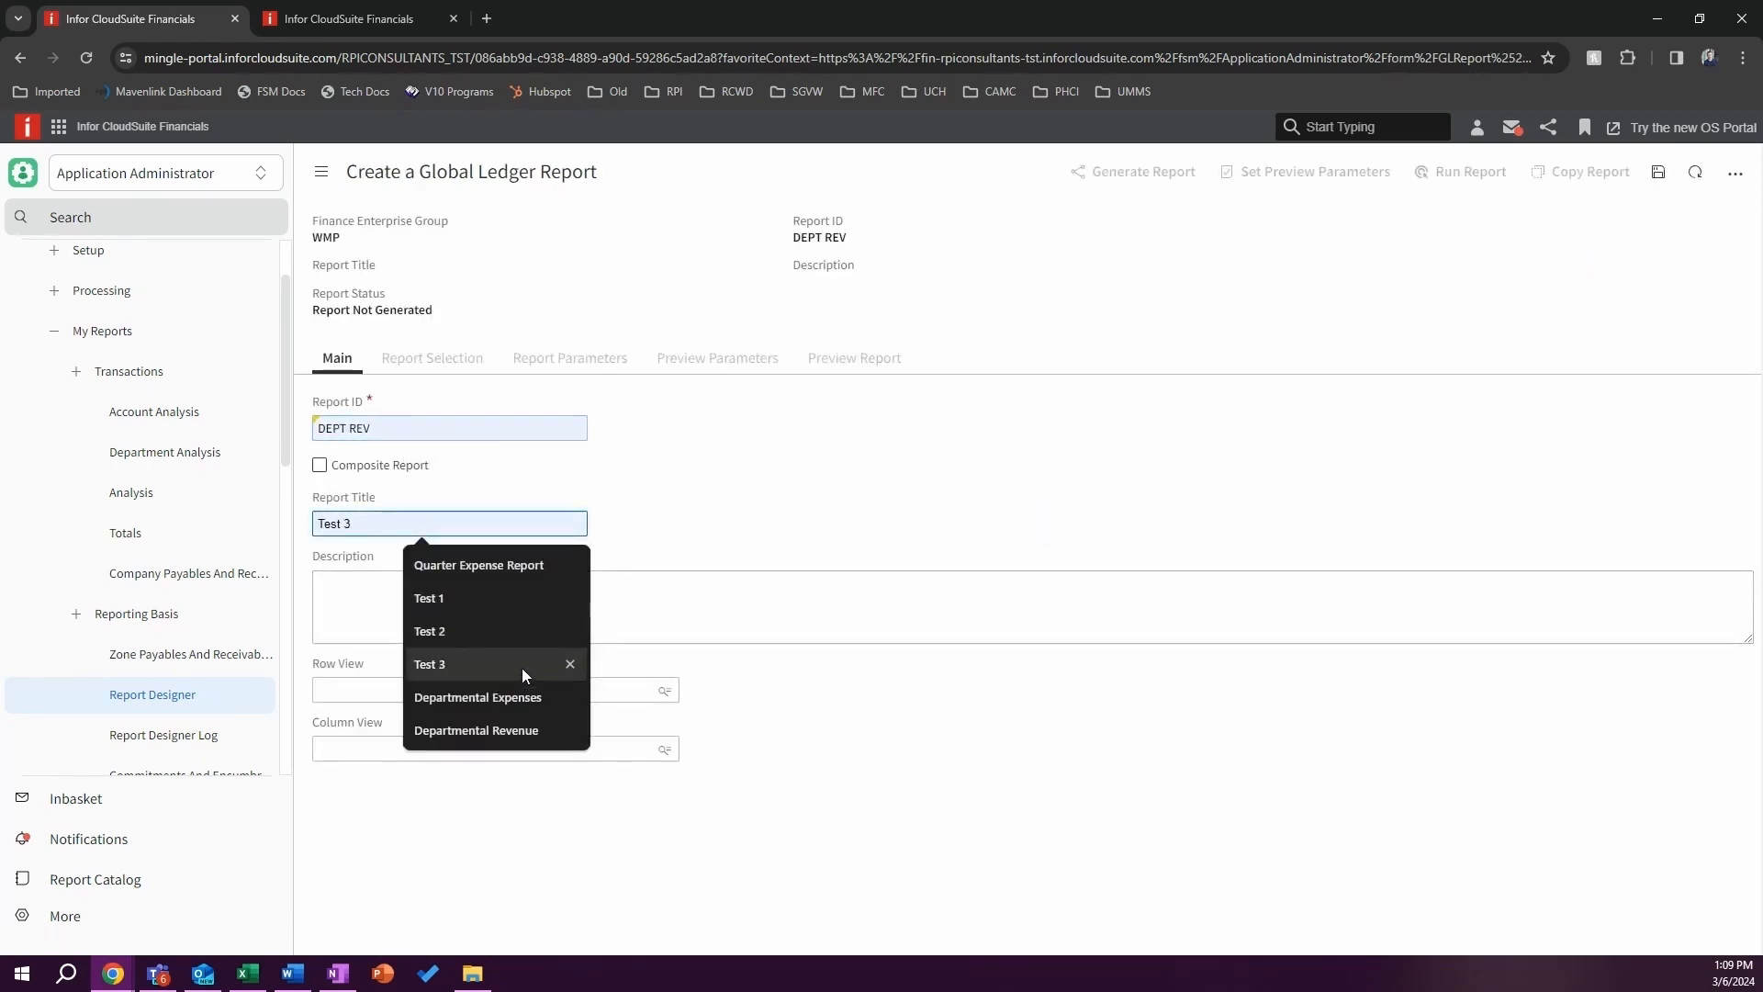
click(515, 731)
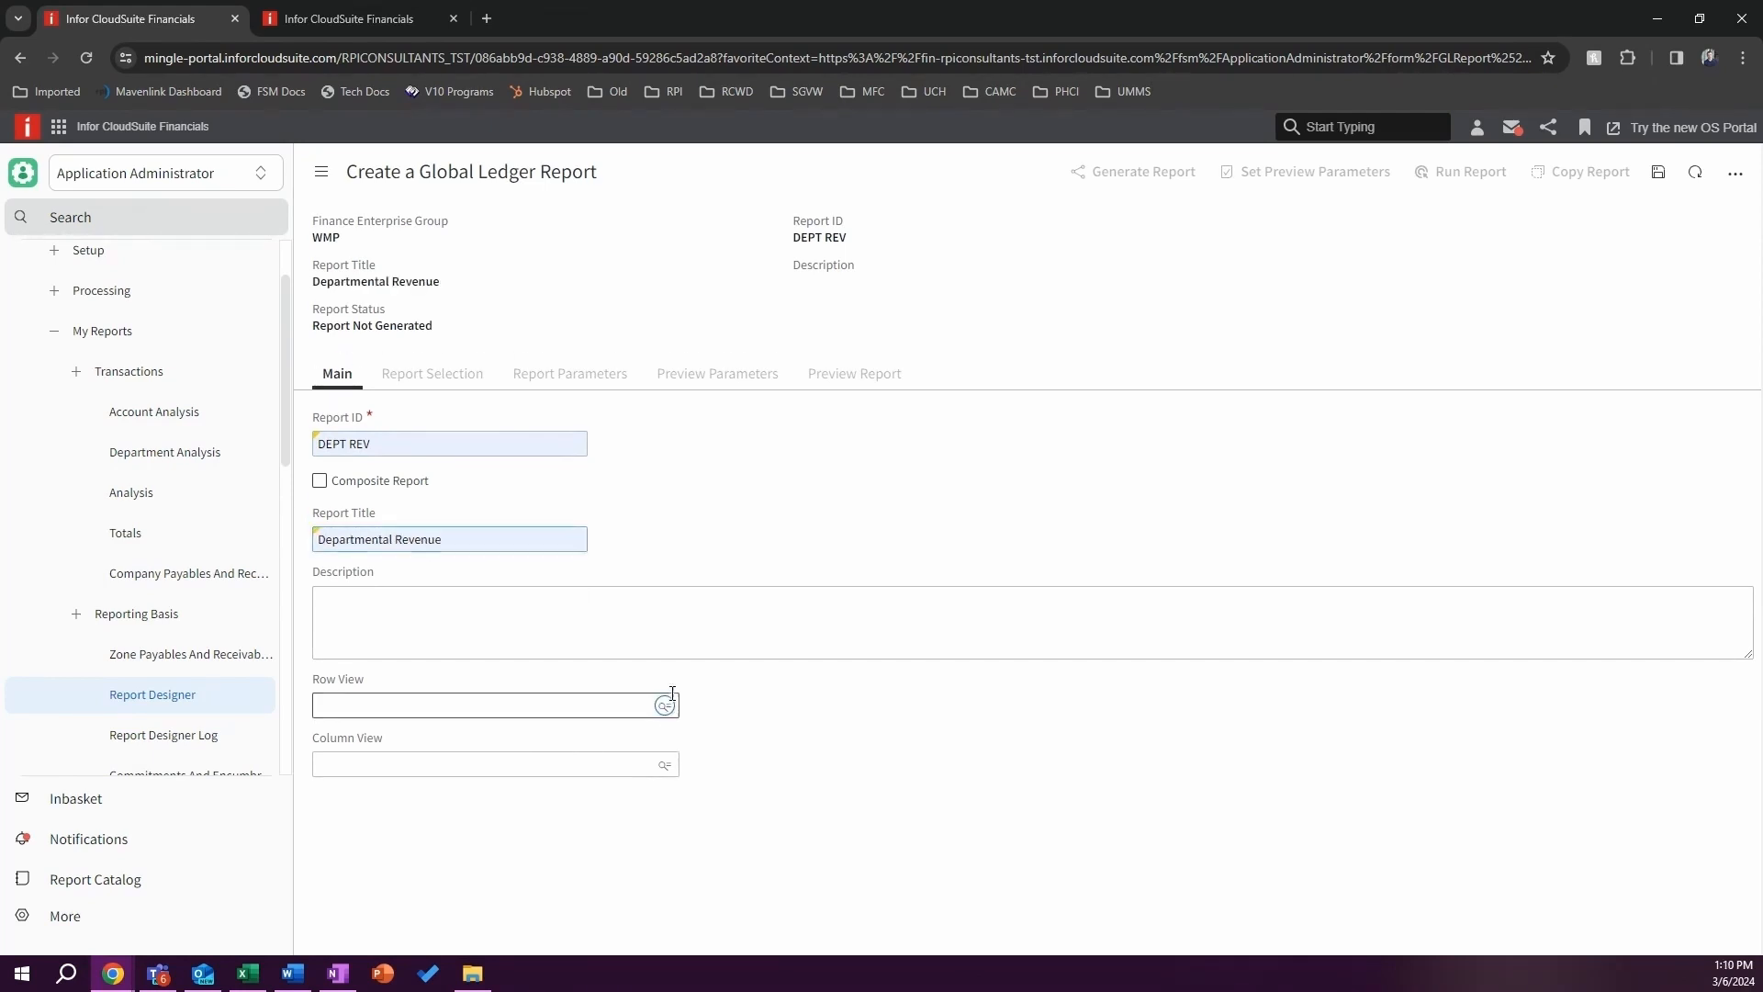
Step: Assign the Departmental Revenue row view and Departmental Income Statement column view to the new report, and save it
click(668, 706)
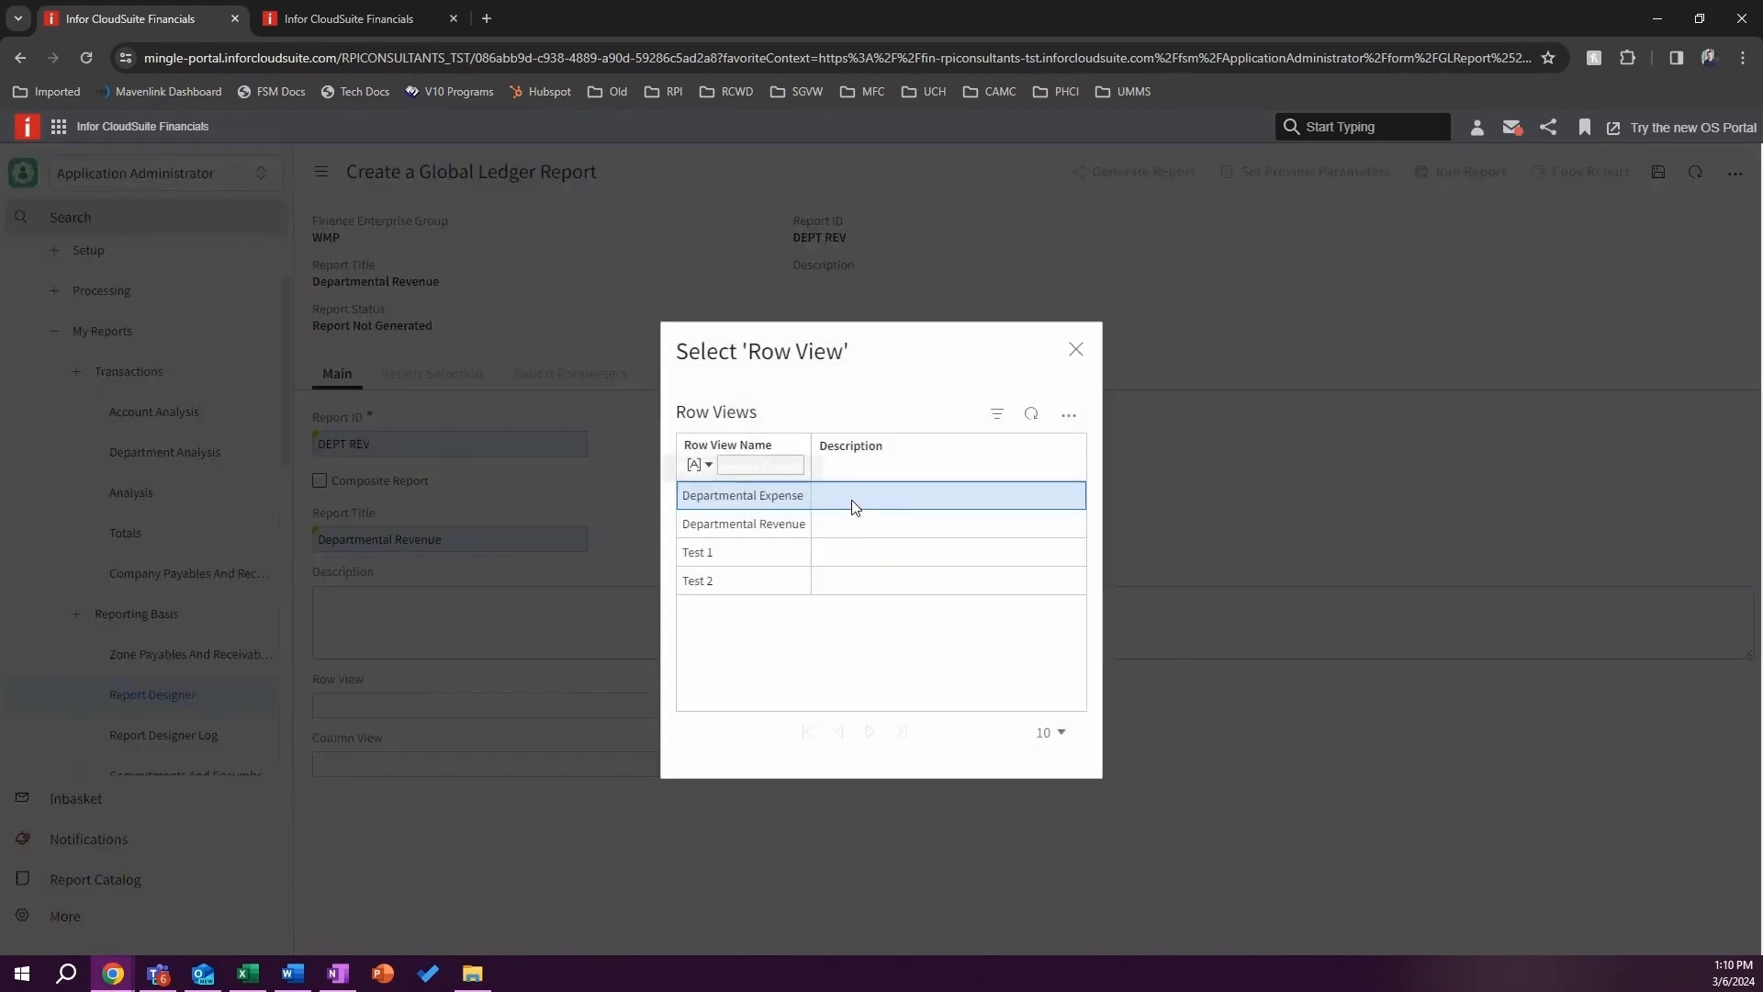
click(778, 528)
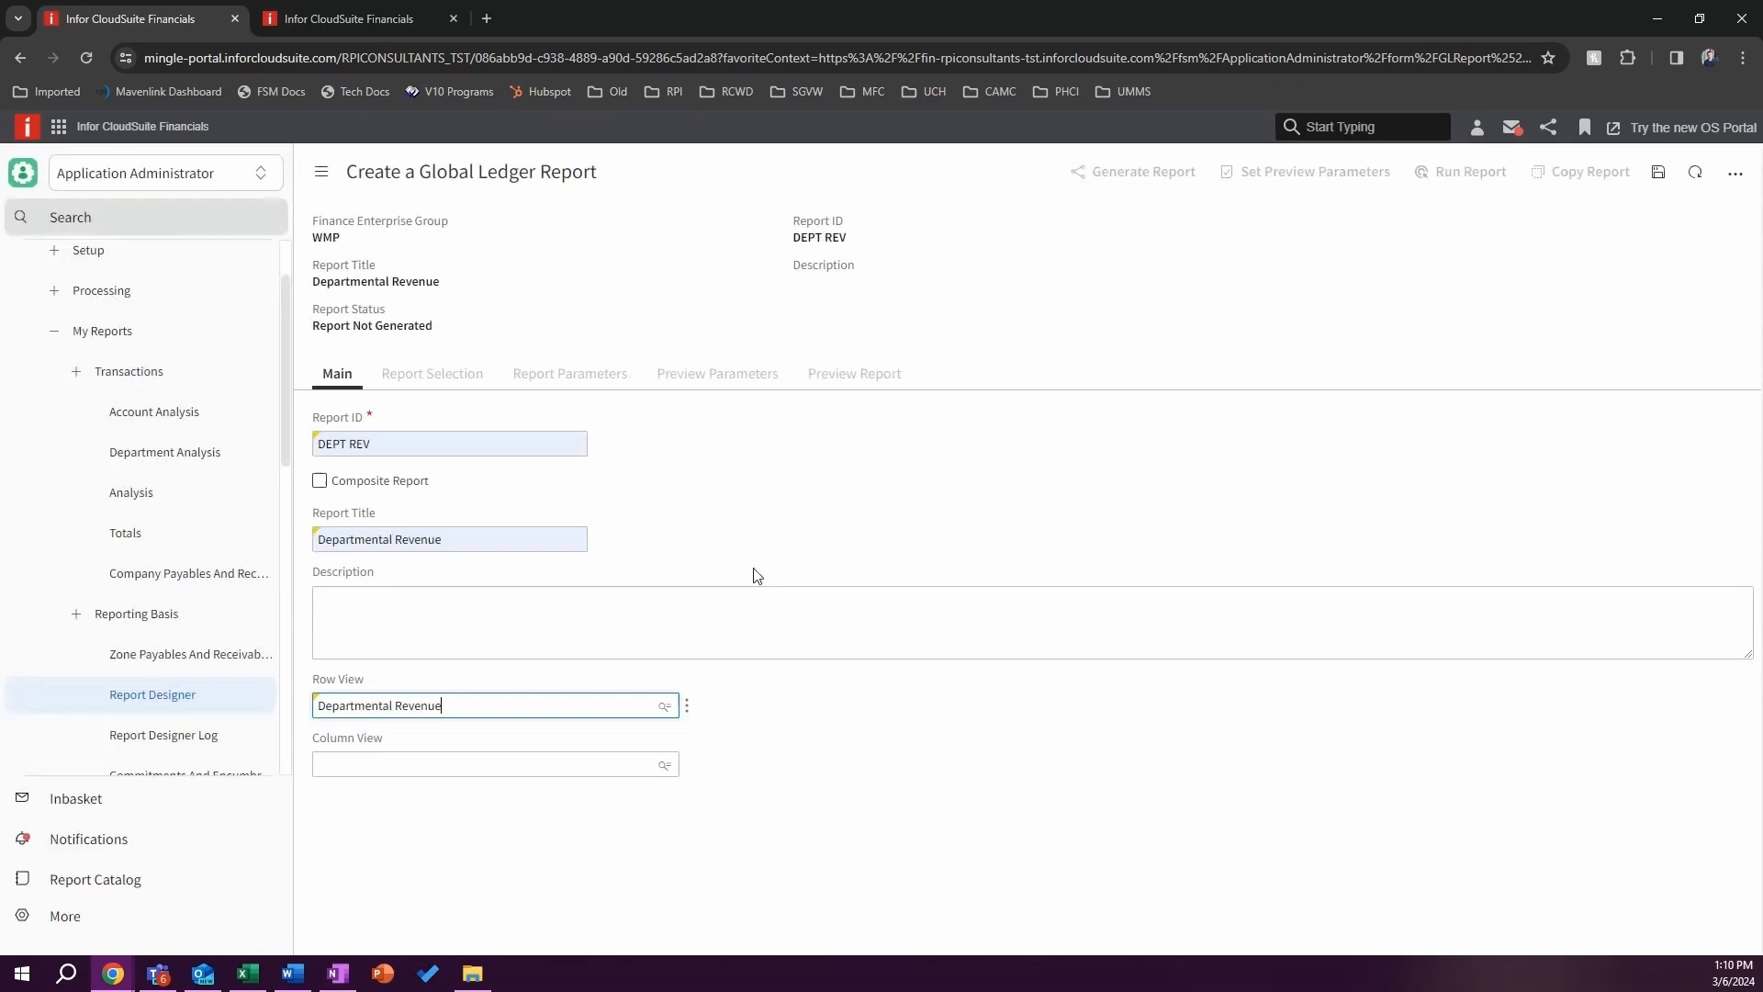
click(664, 765)
click(825, 508)
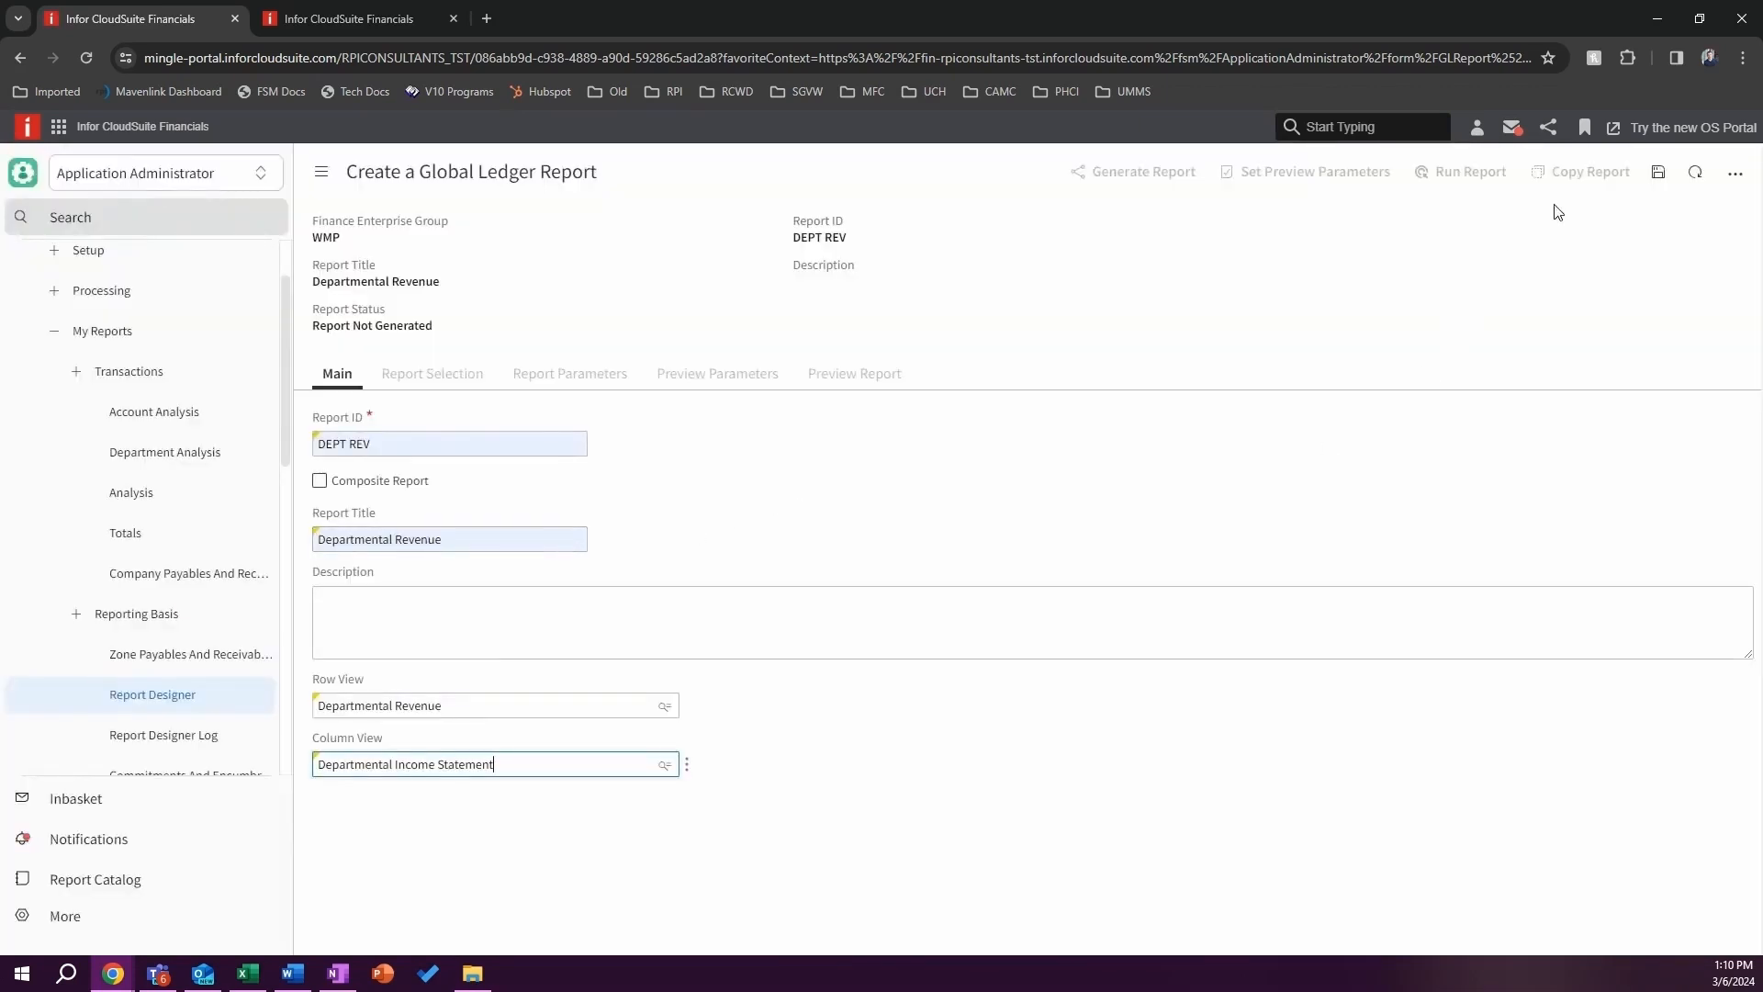
click(1659, 173)
Step: Add GeneralLedgerTotal.GeneralLedgerChartAccount as a report selection dimension for the Departmental Revenue report and save it
click(458, 384)
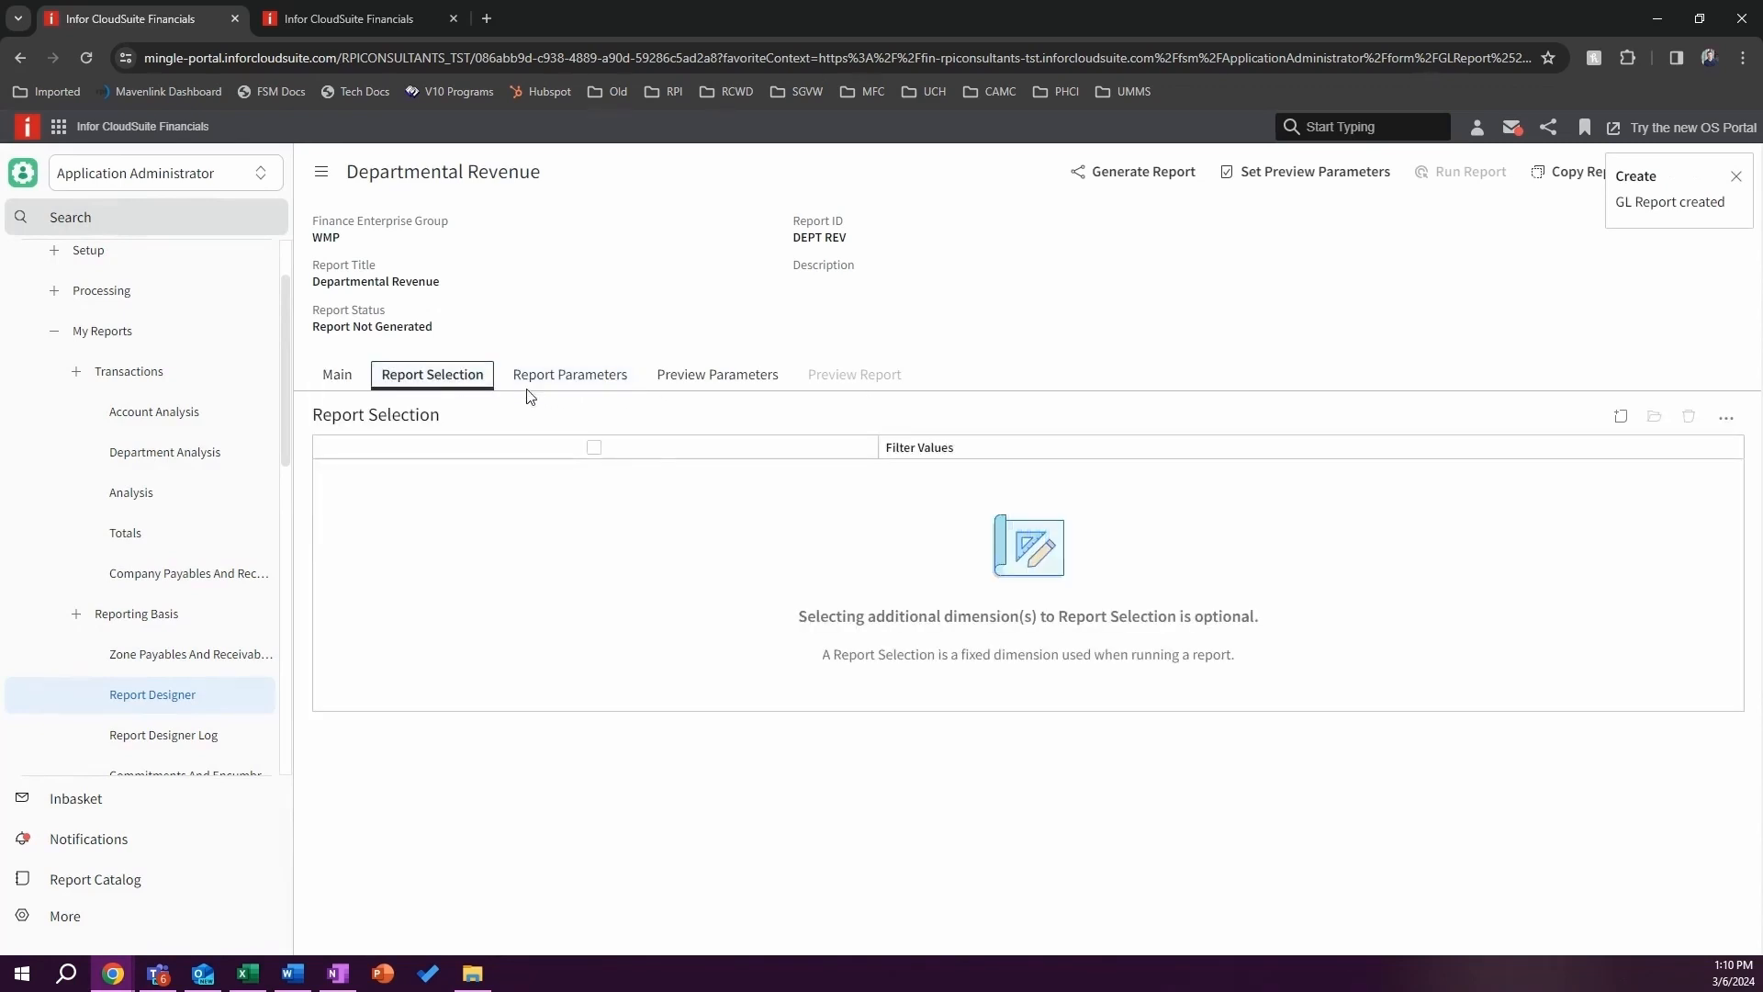
click(1621, 420)
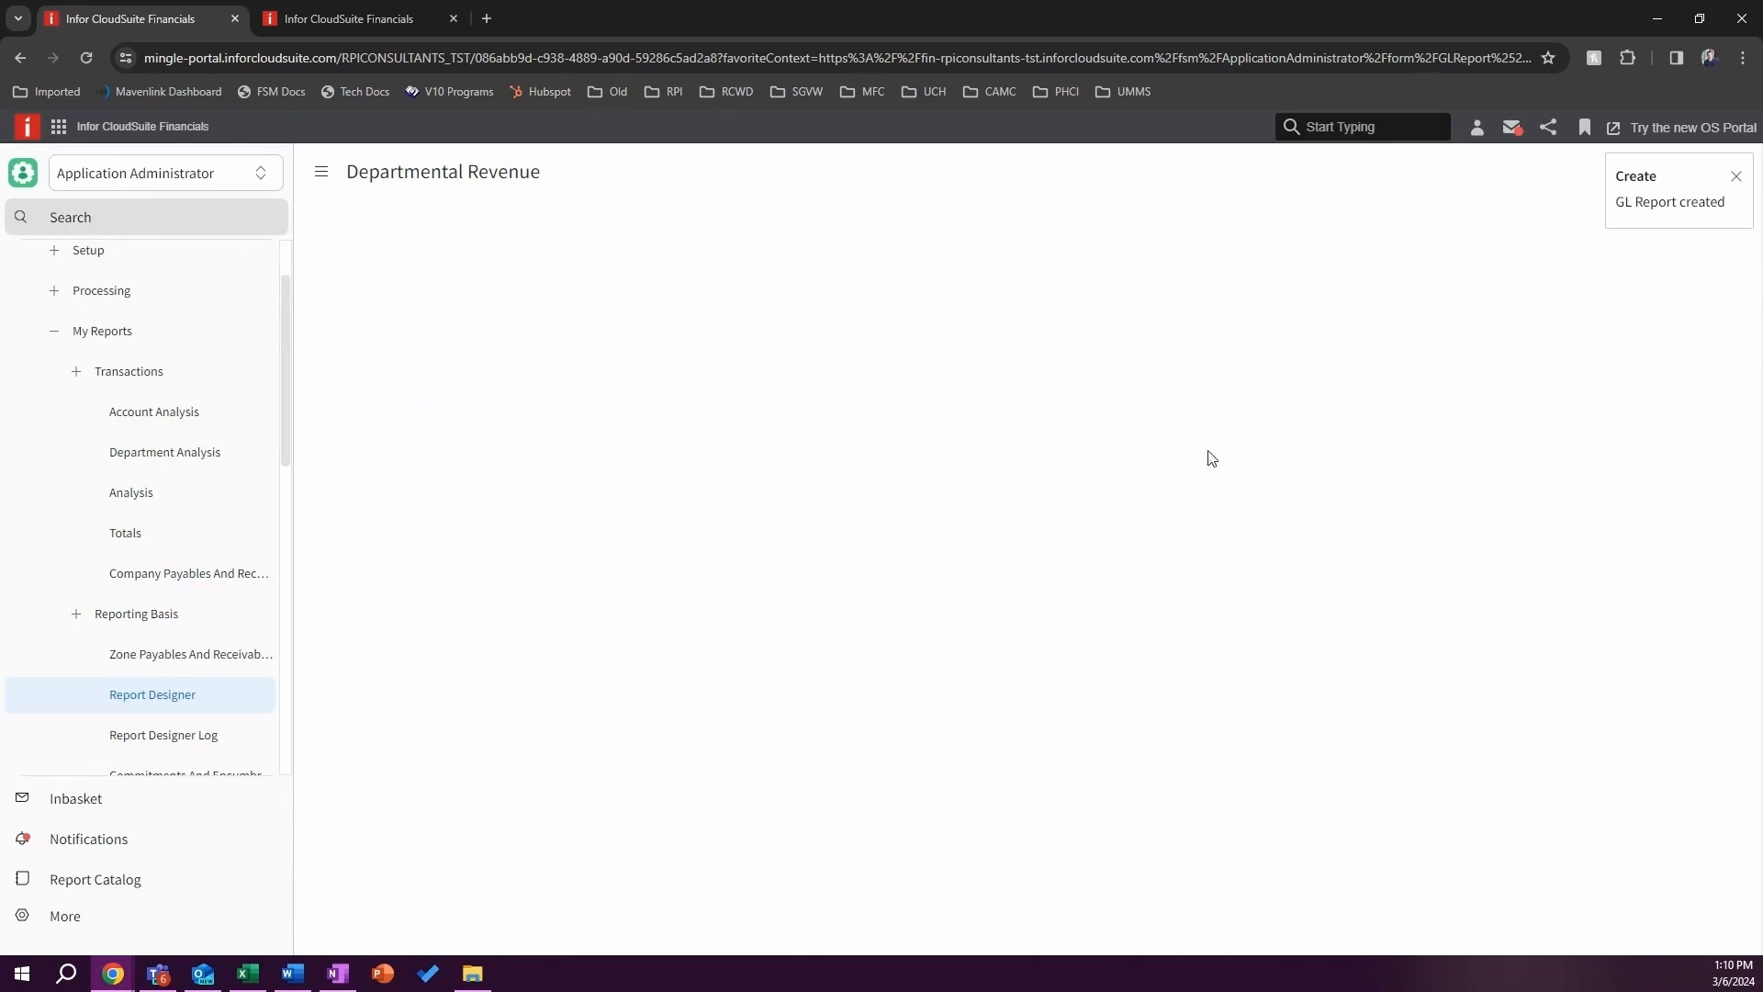
click(667, 368)
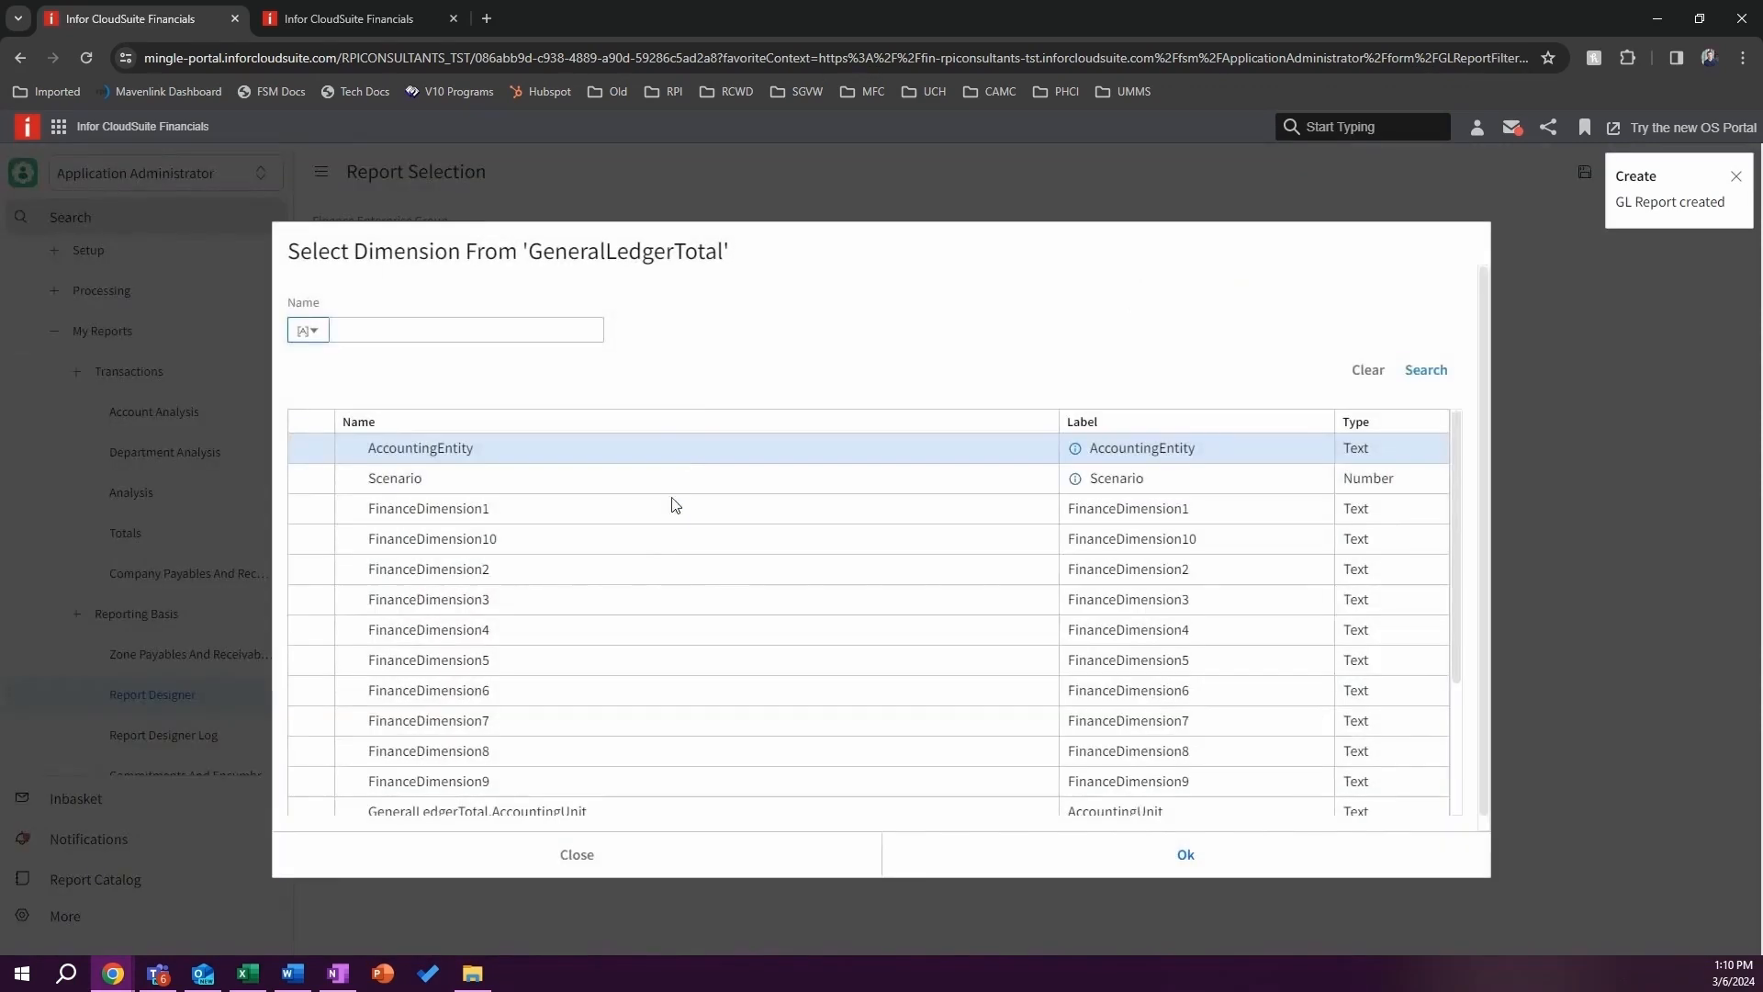
scroll(634, 709, down, 3)
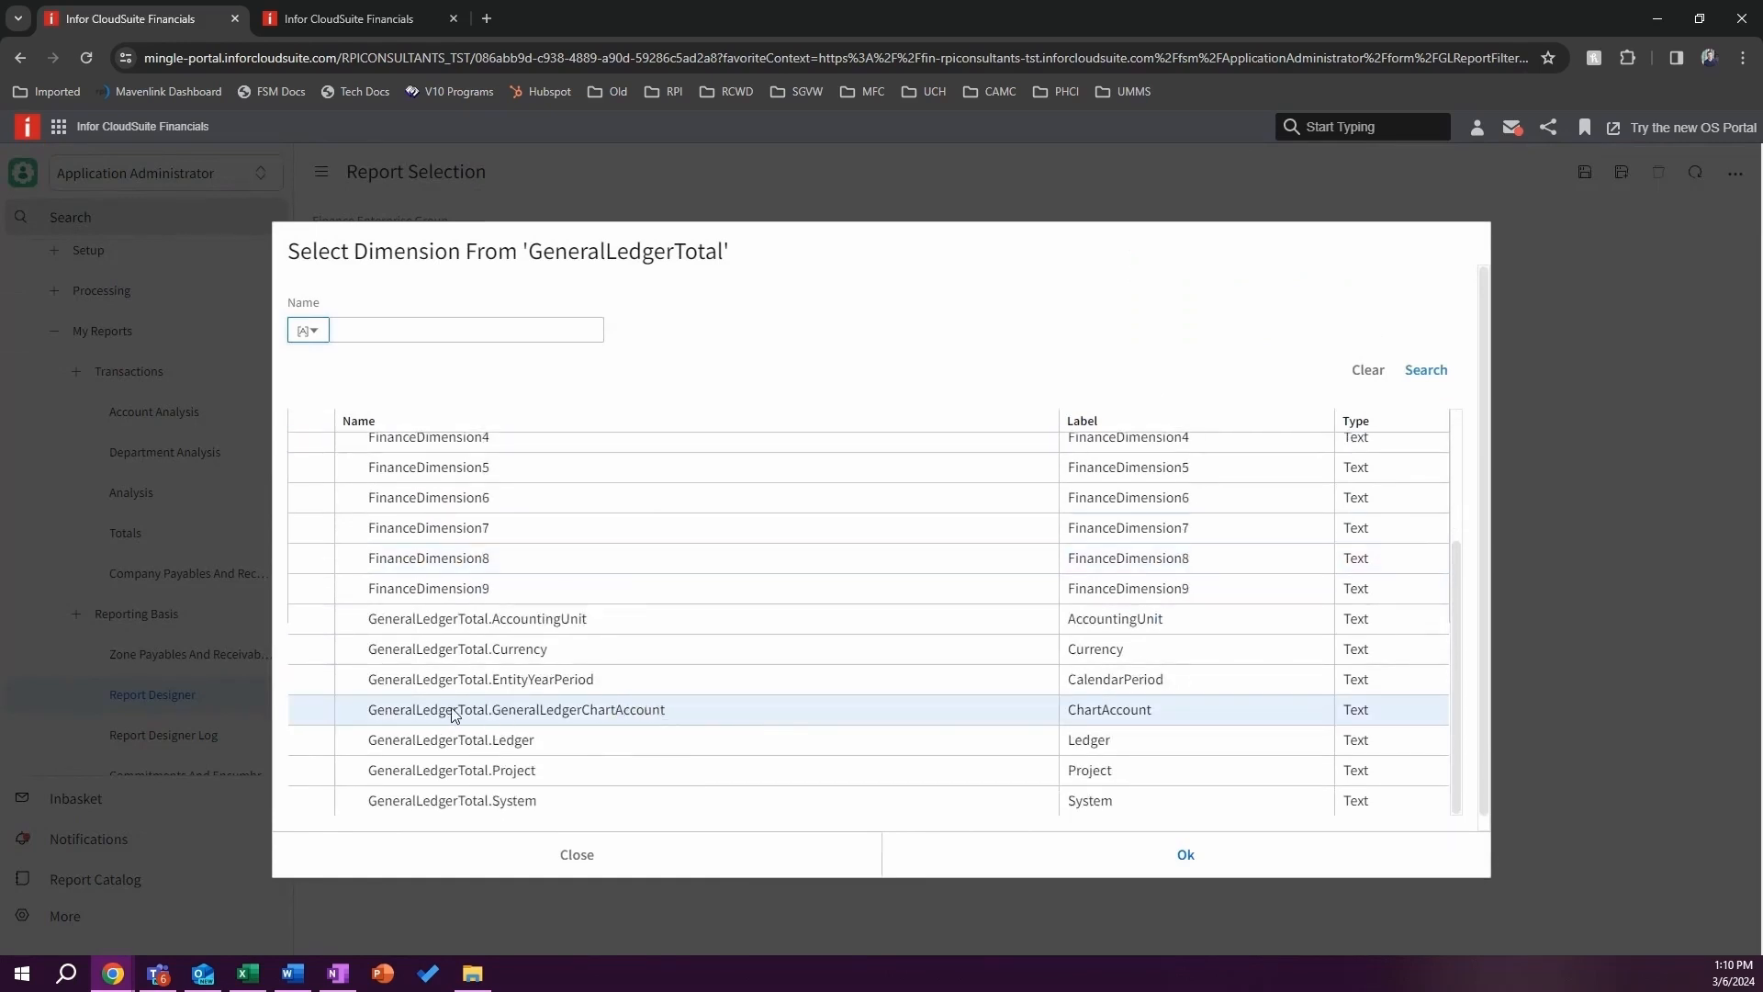
click(516, 716)
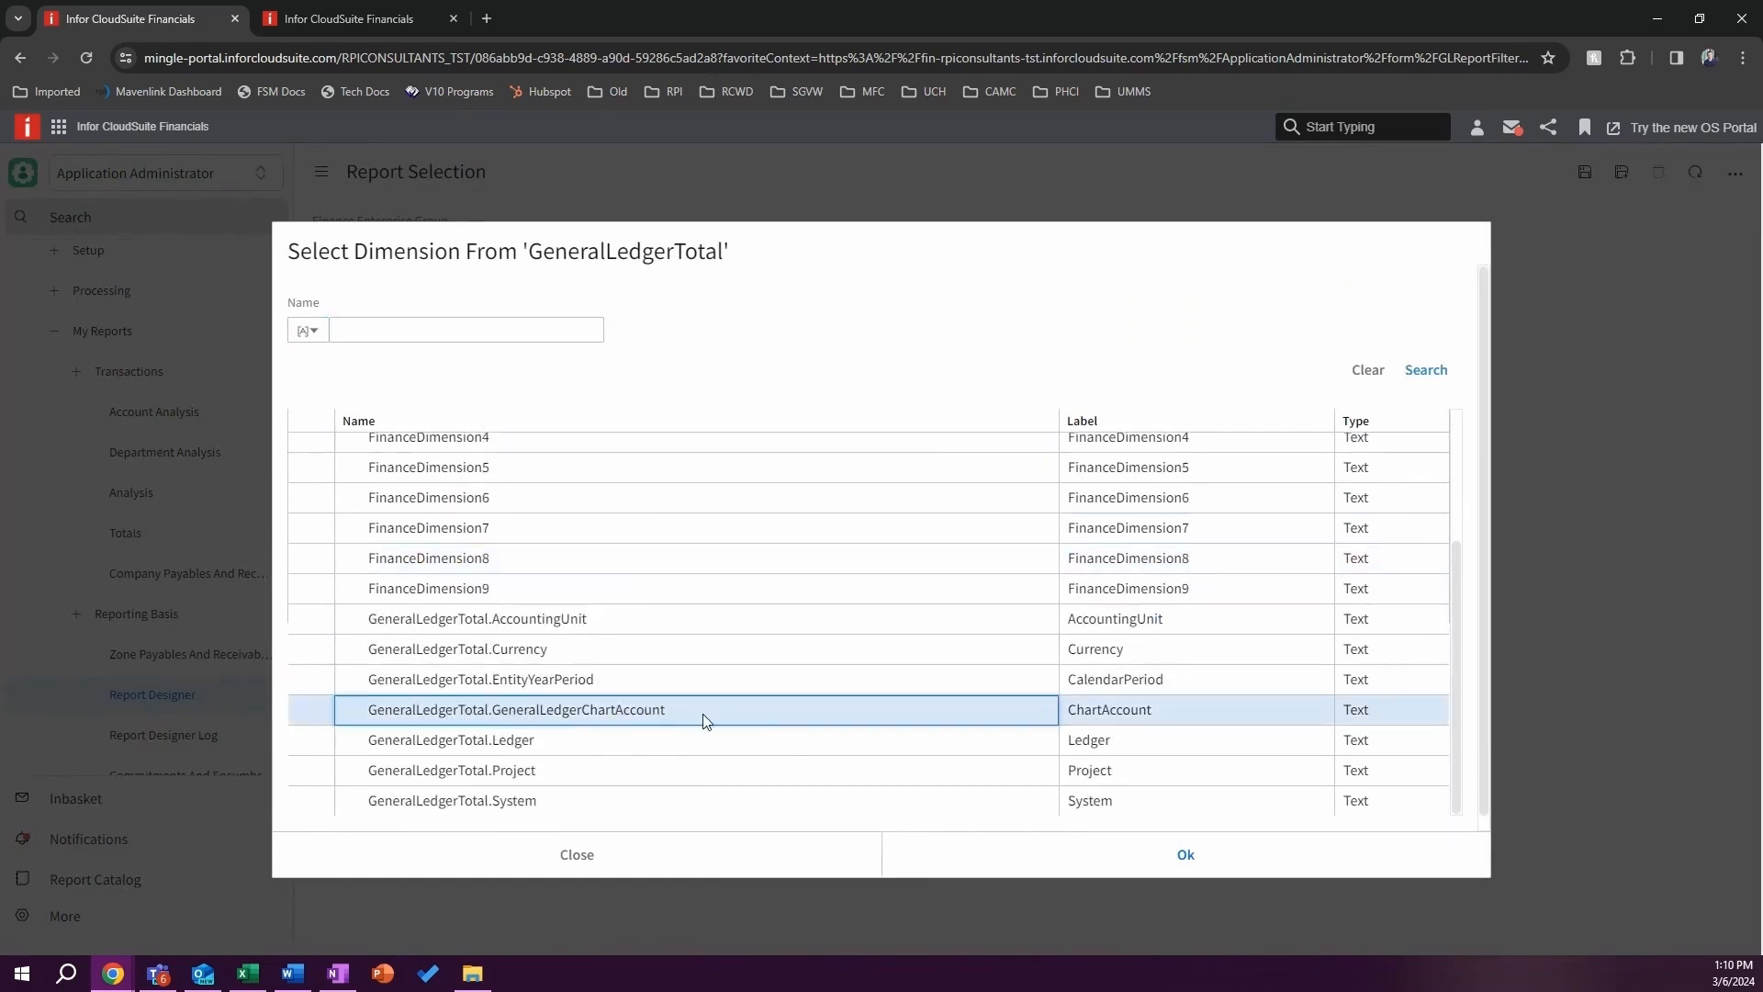
click(1188, 856)
click(1584, 172)
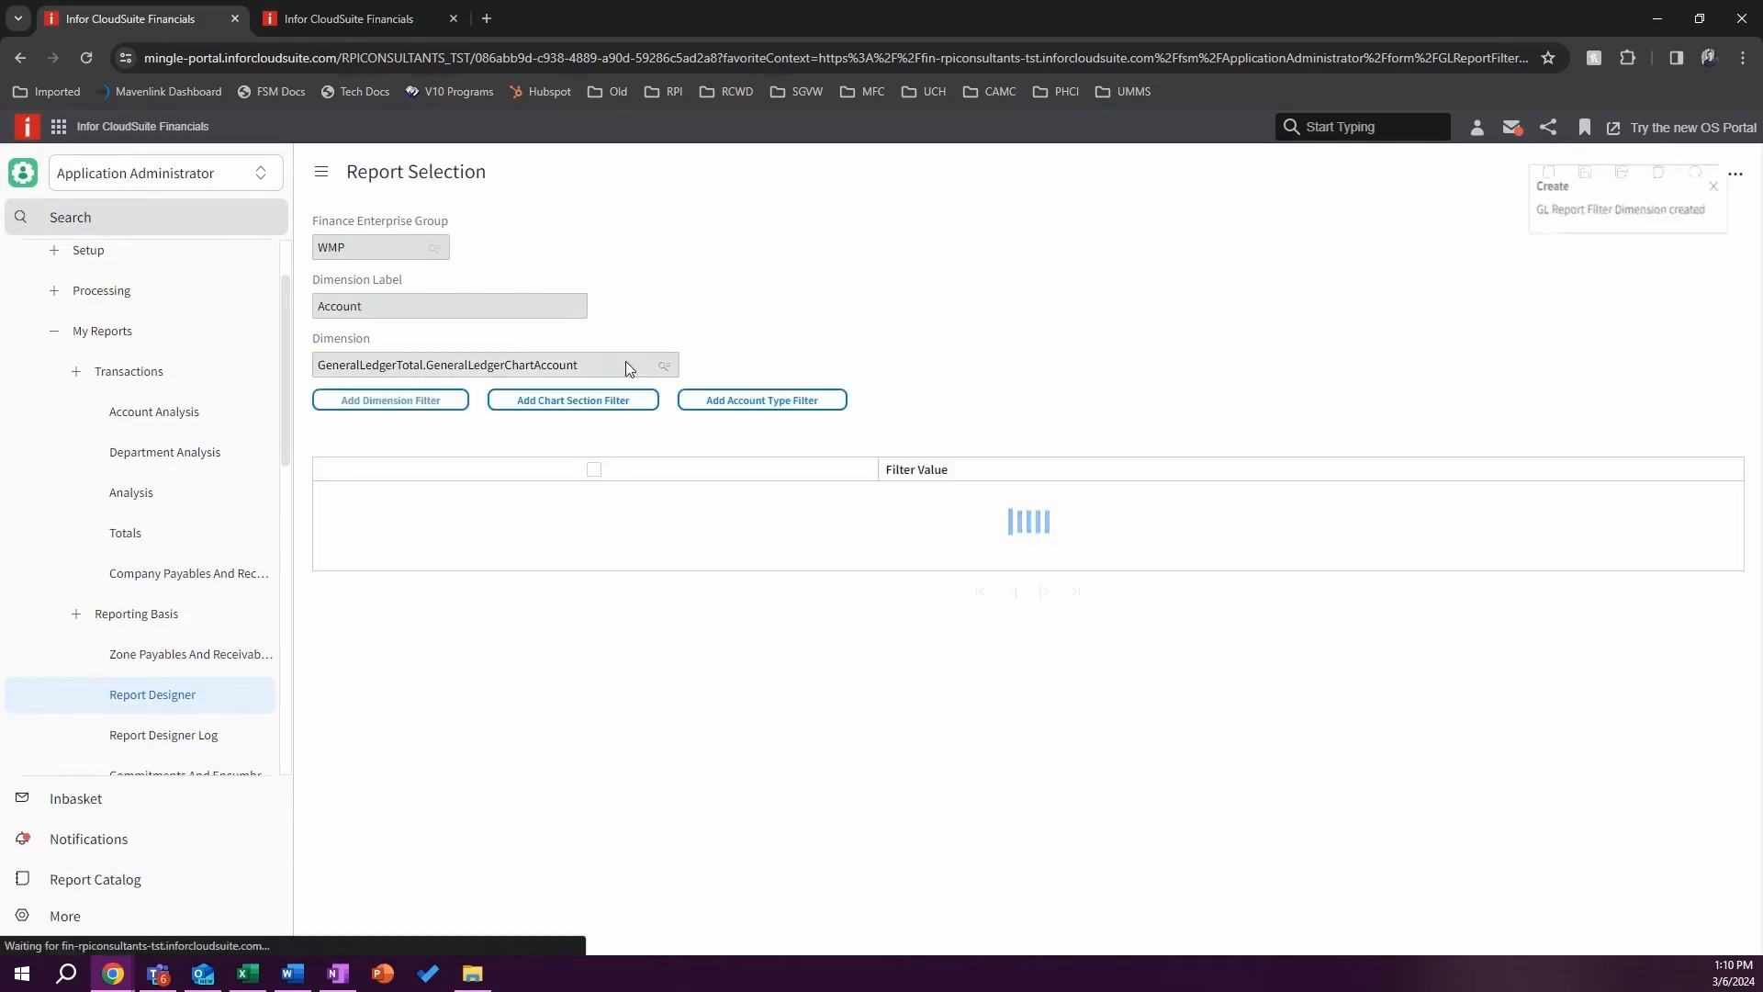
Step: Add a Revenue account type filter to the Account dimension and return to the Departmental Revenue report
click(773, 407)
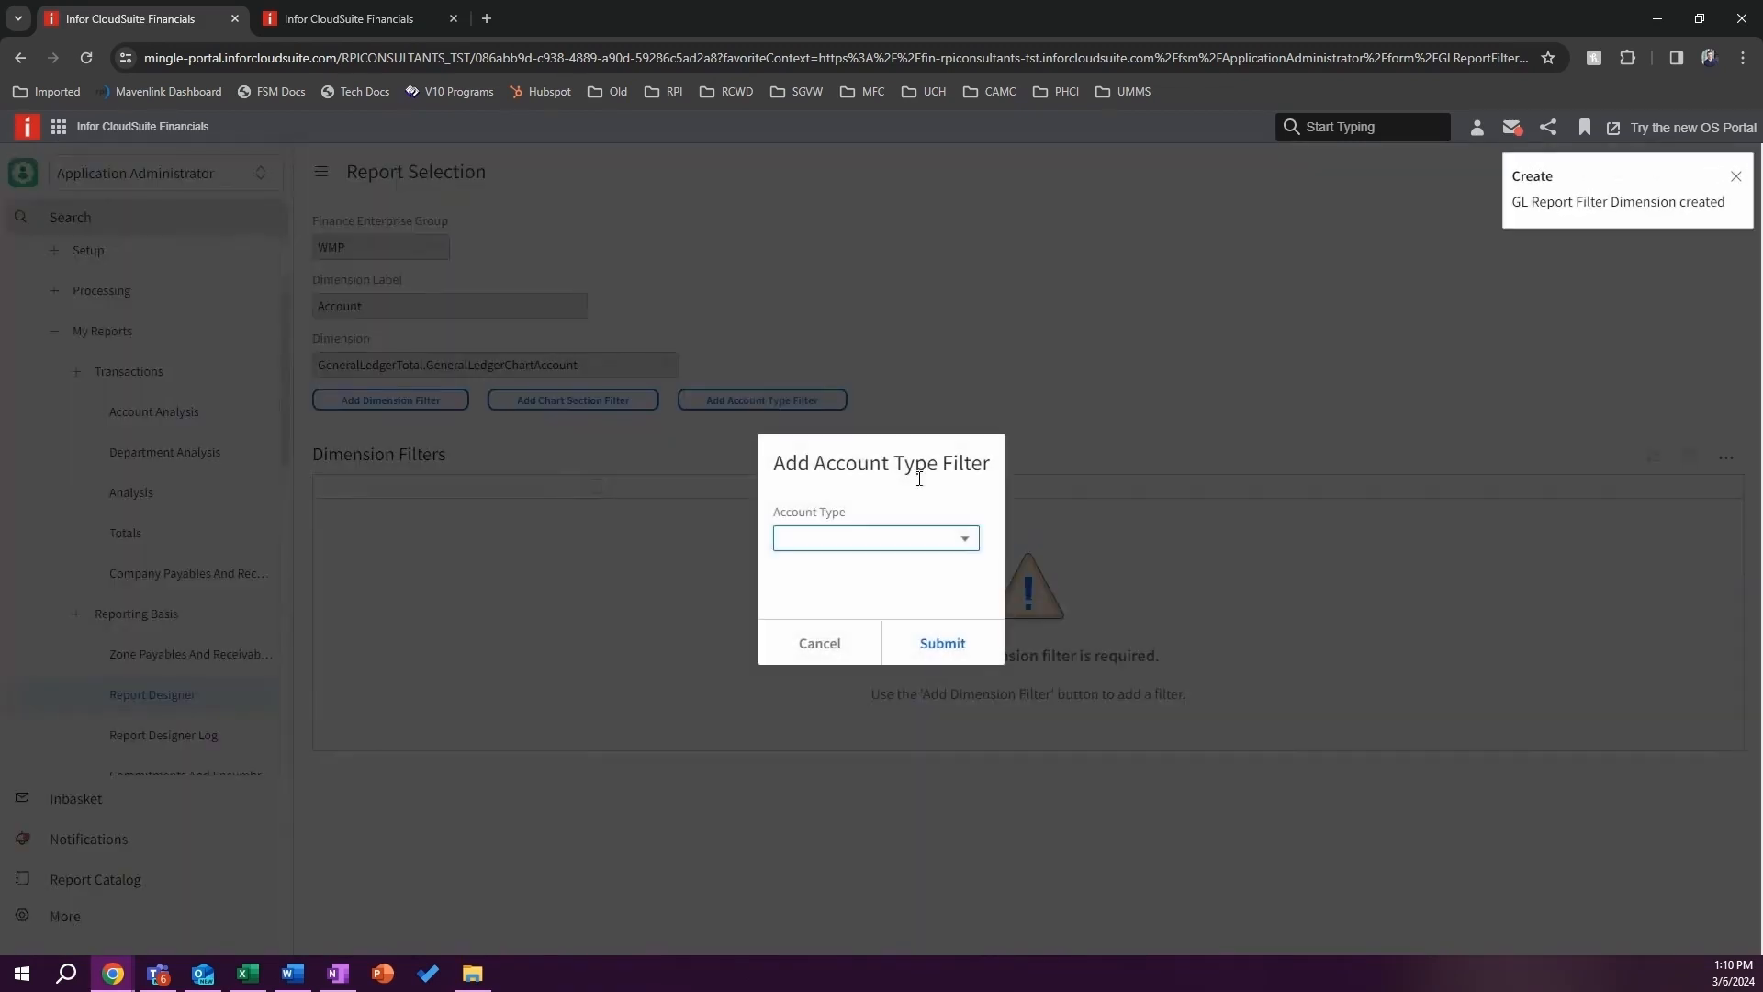
click(913, 541)
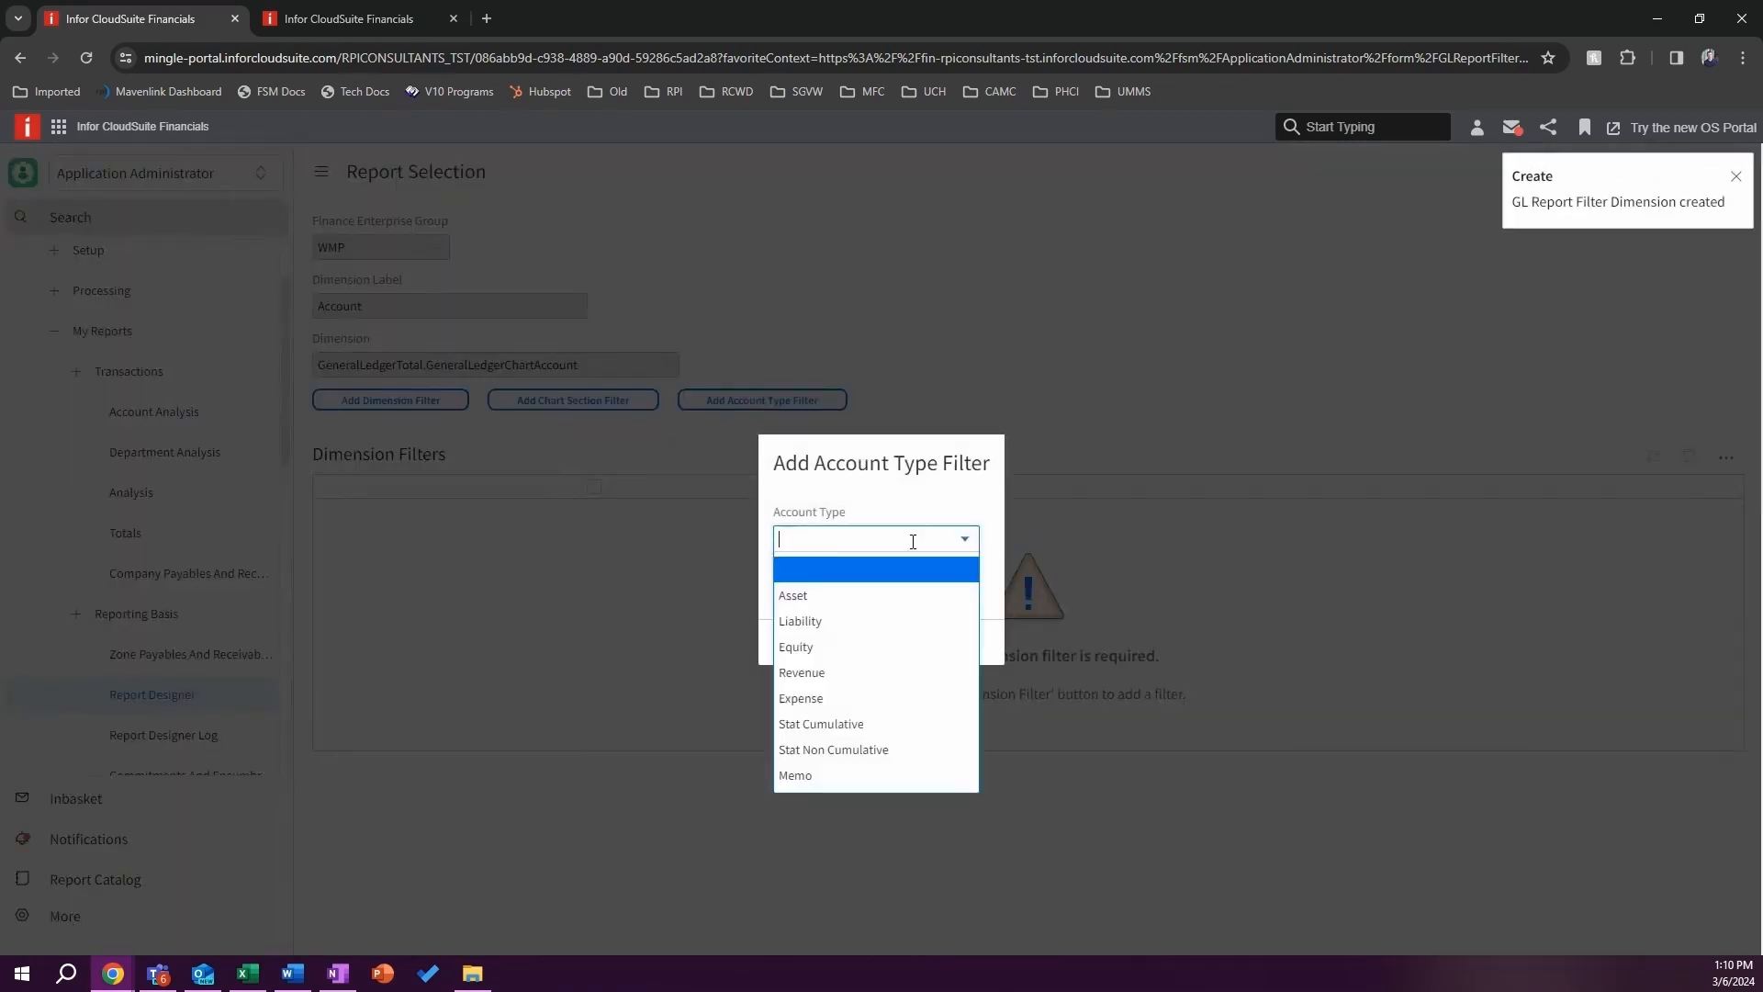
click(846, 673)
click(951, 642)
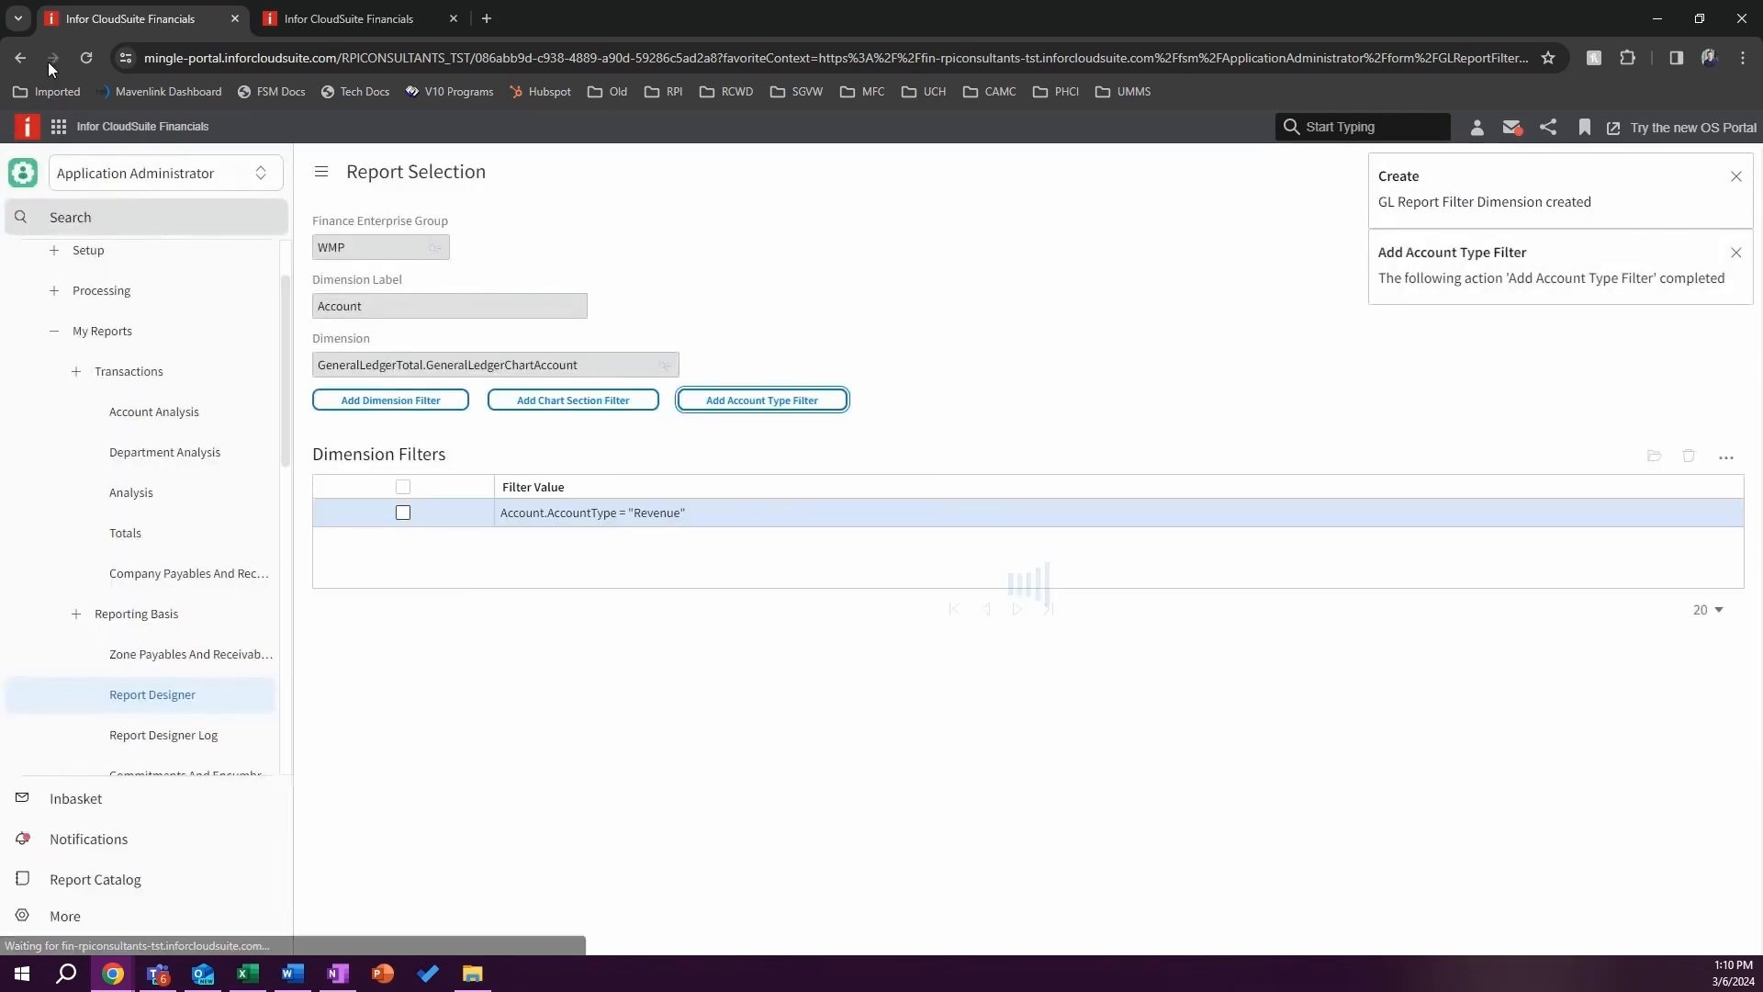
click(19, 57)
Step: Add and save AccountingEntity as a report parameter, and return to the Departmental Revenue report
click(565, 374)
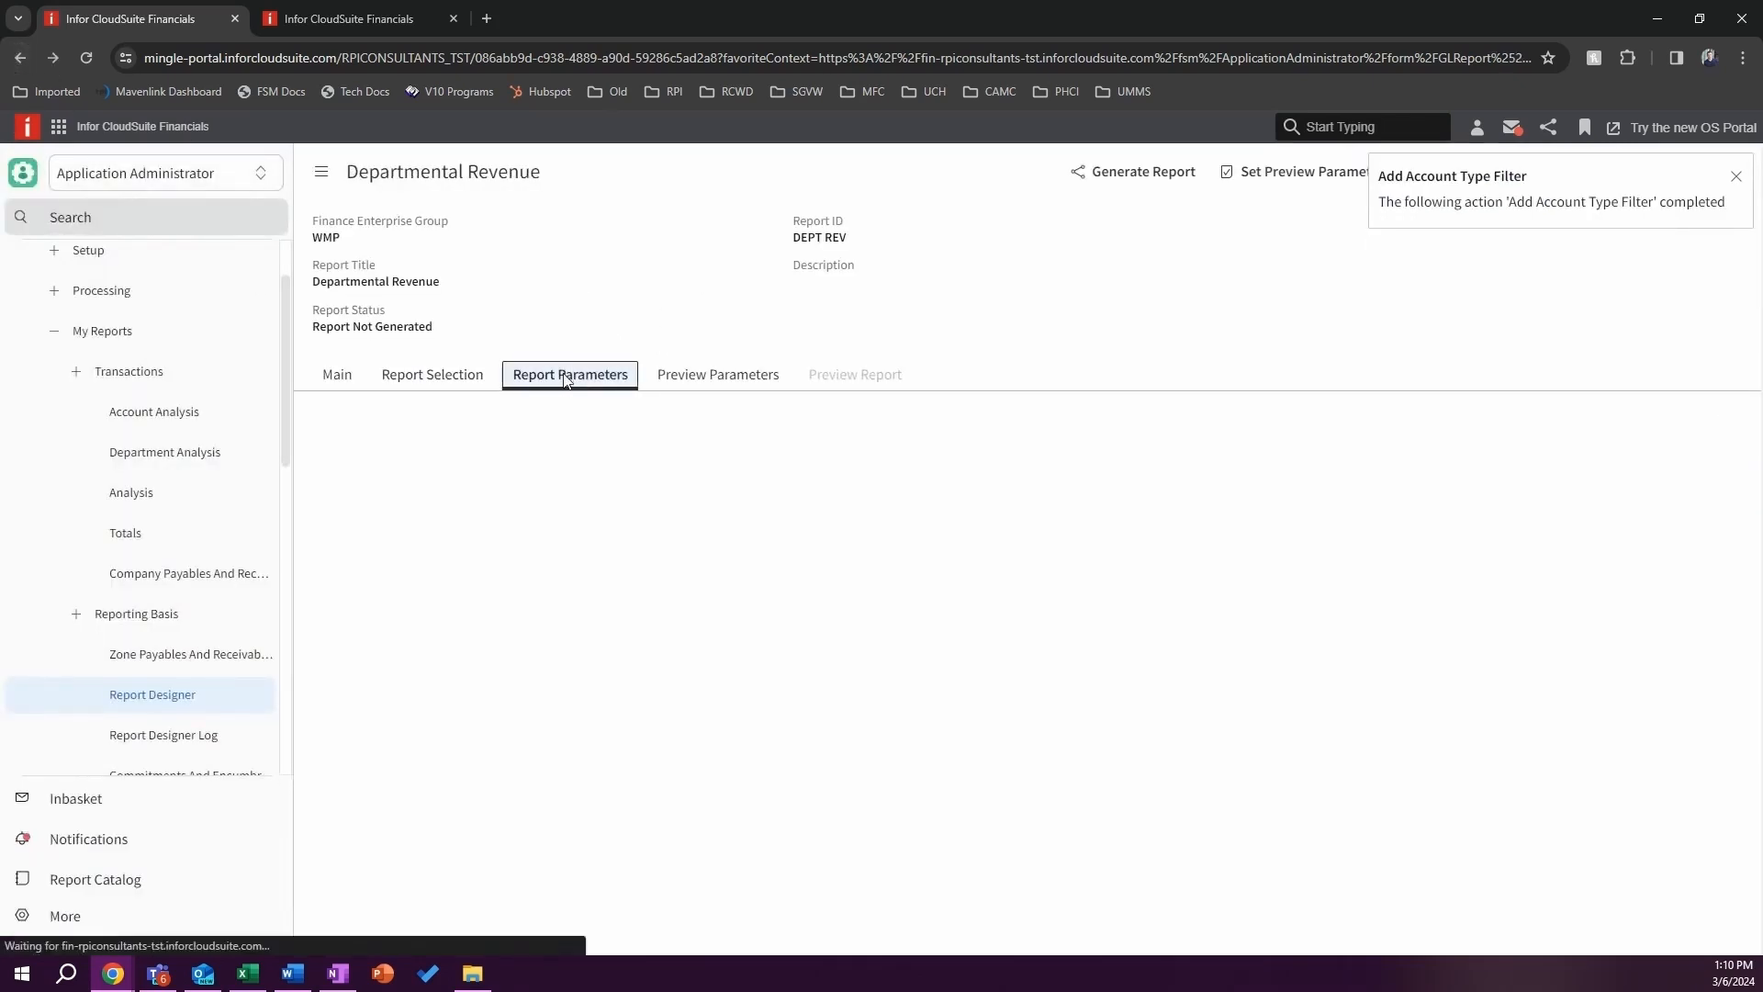
click(1587, 417)
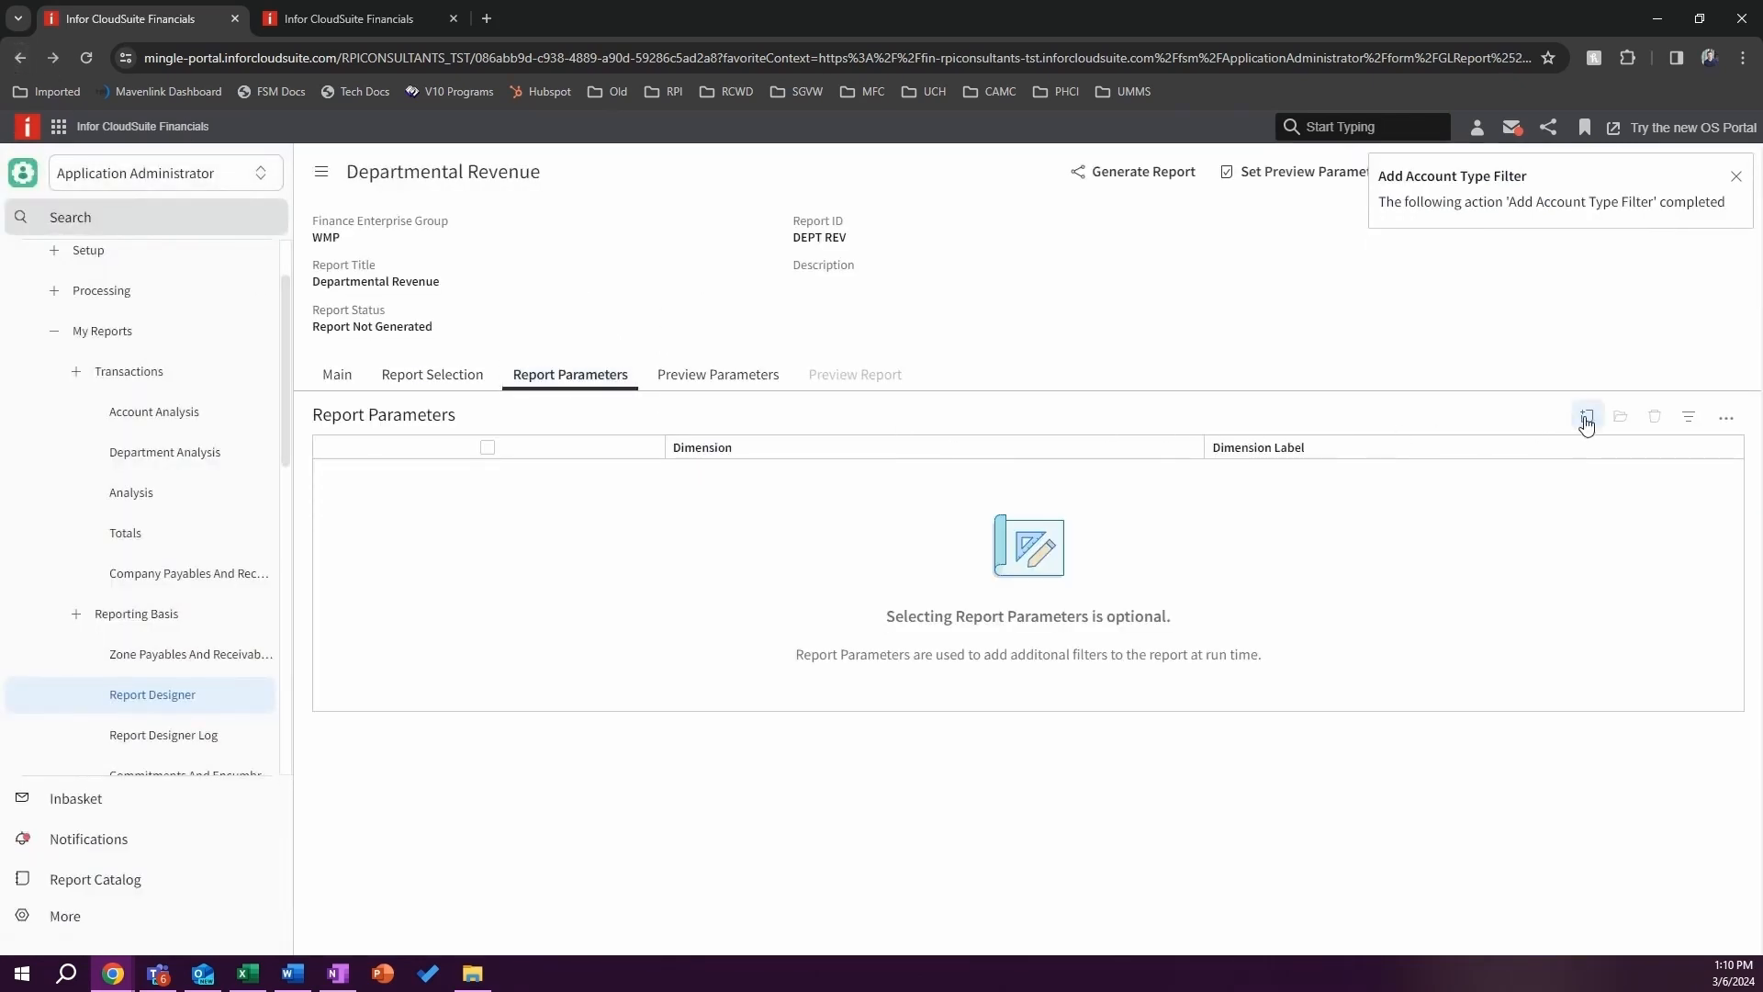
click(663, 321)
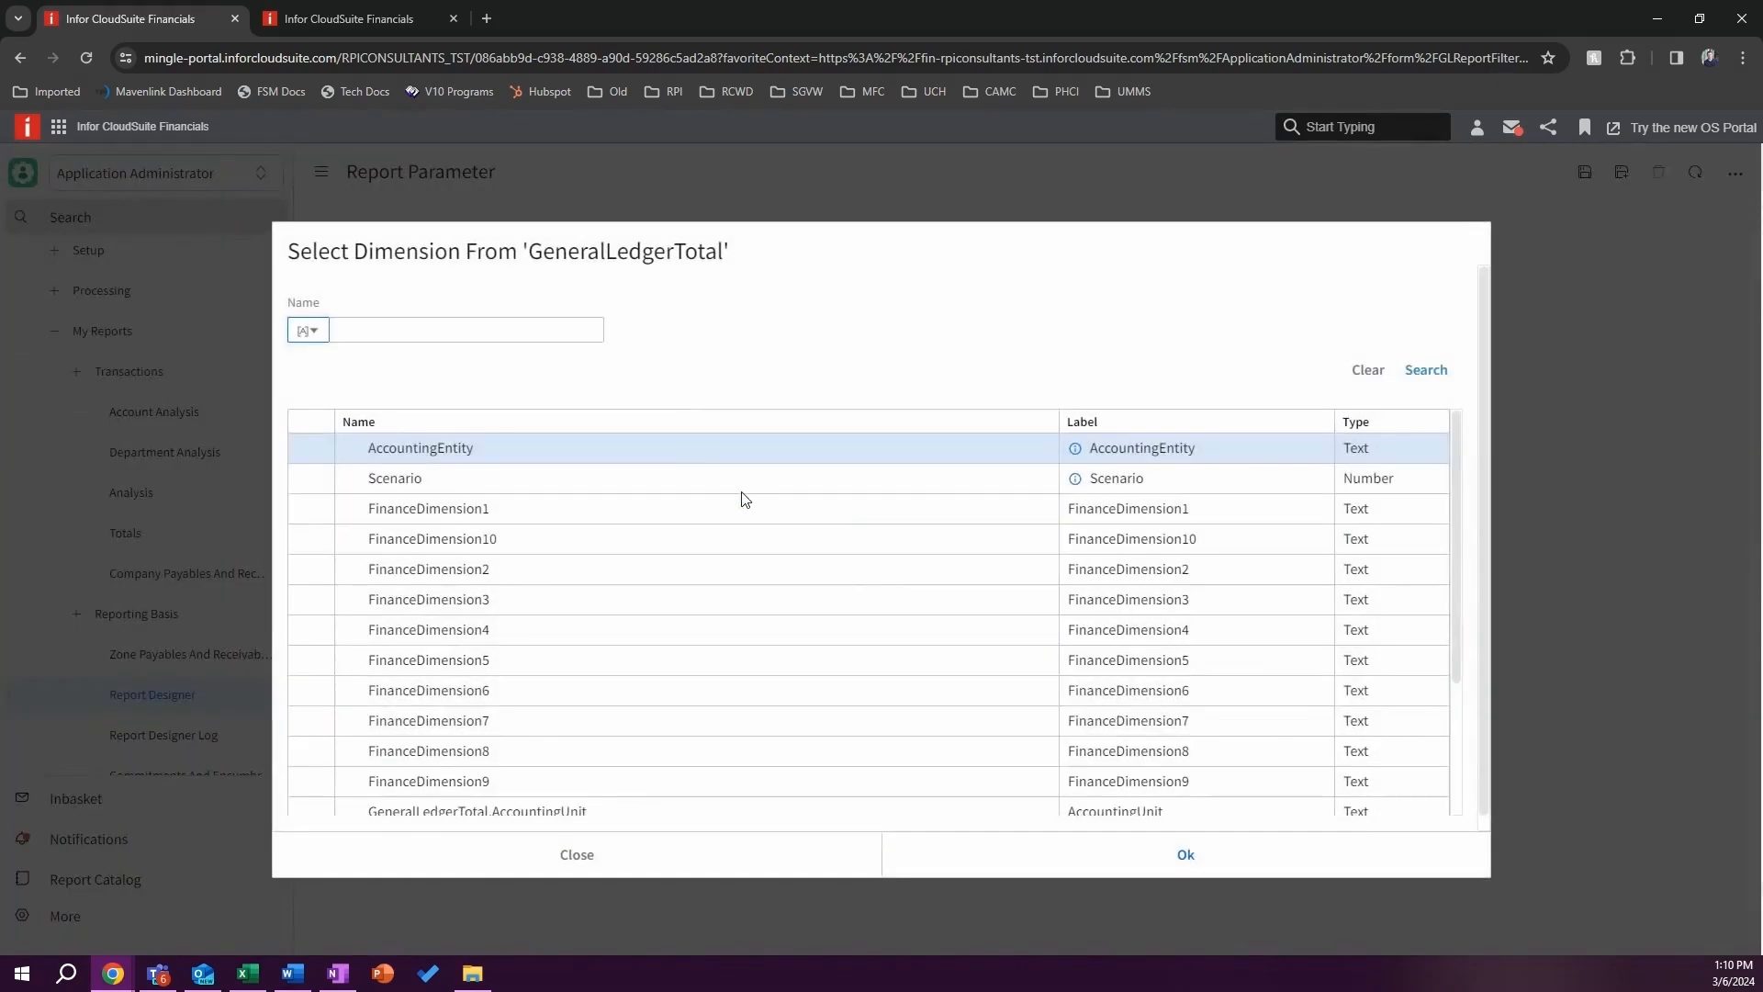
click(1184, 855)
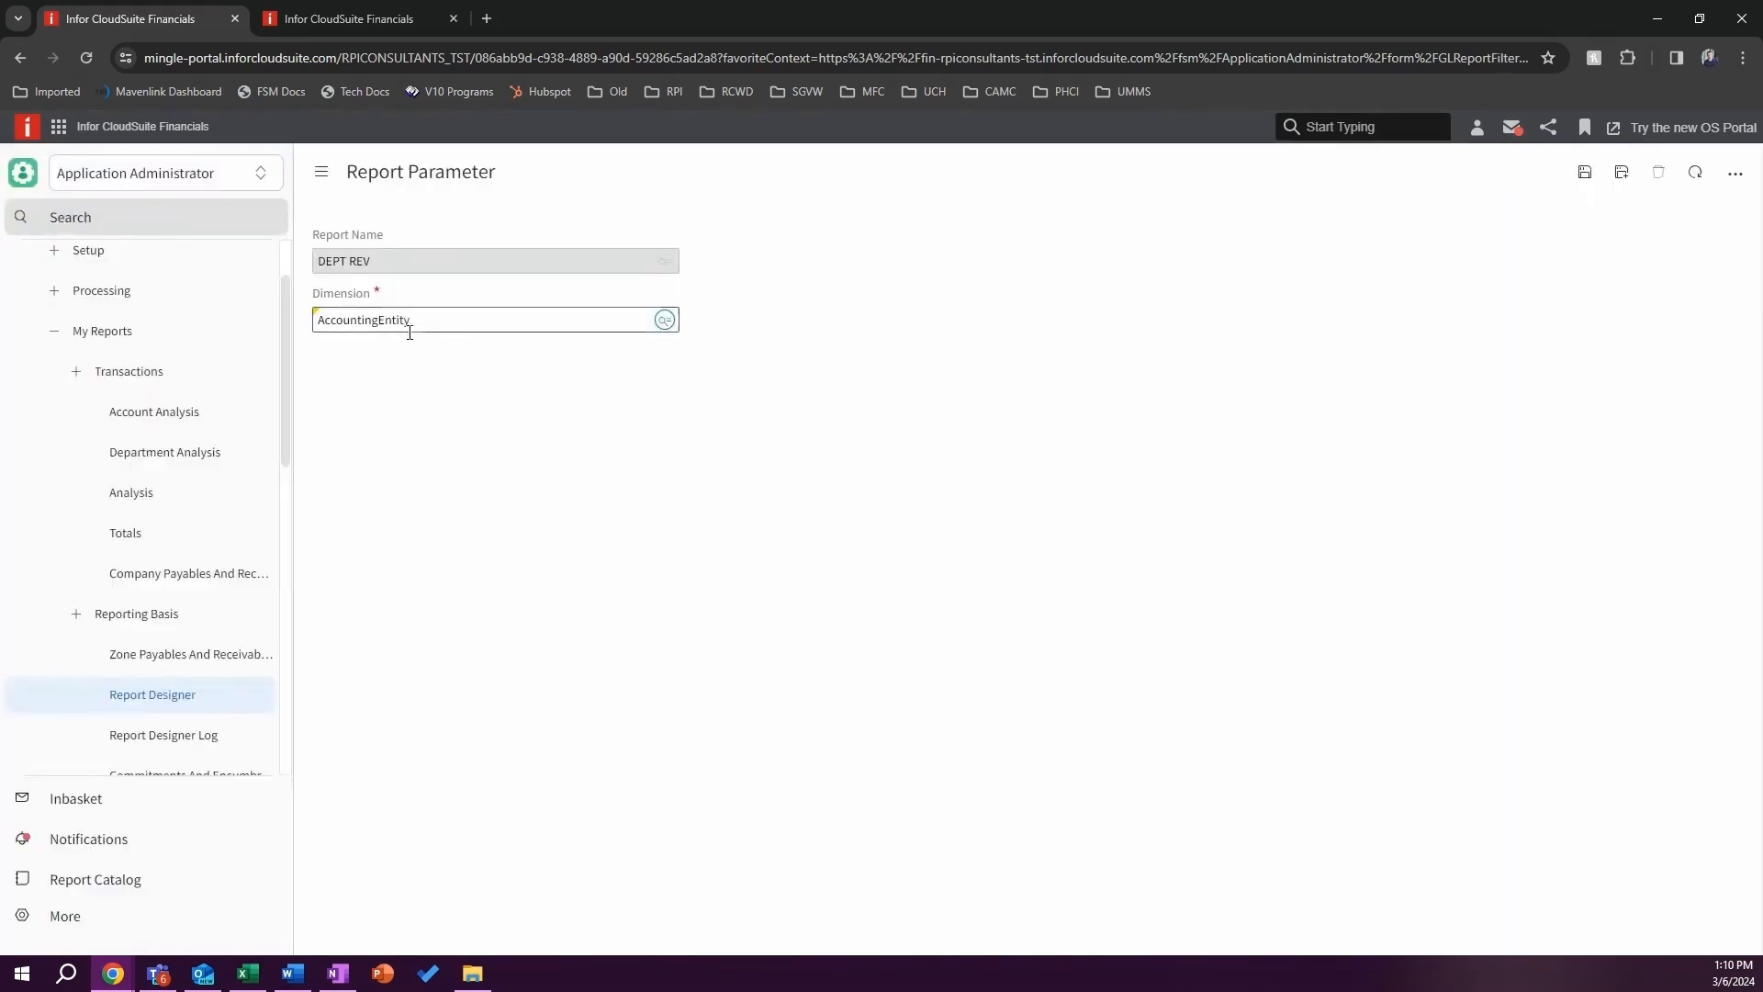
click(1585, 172)
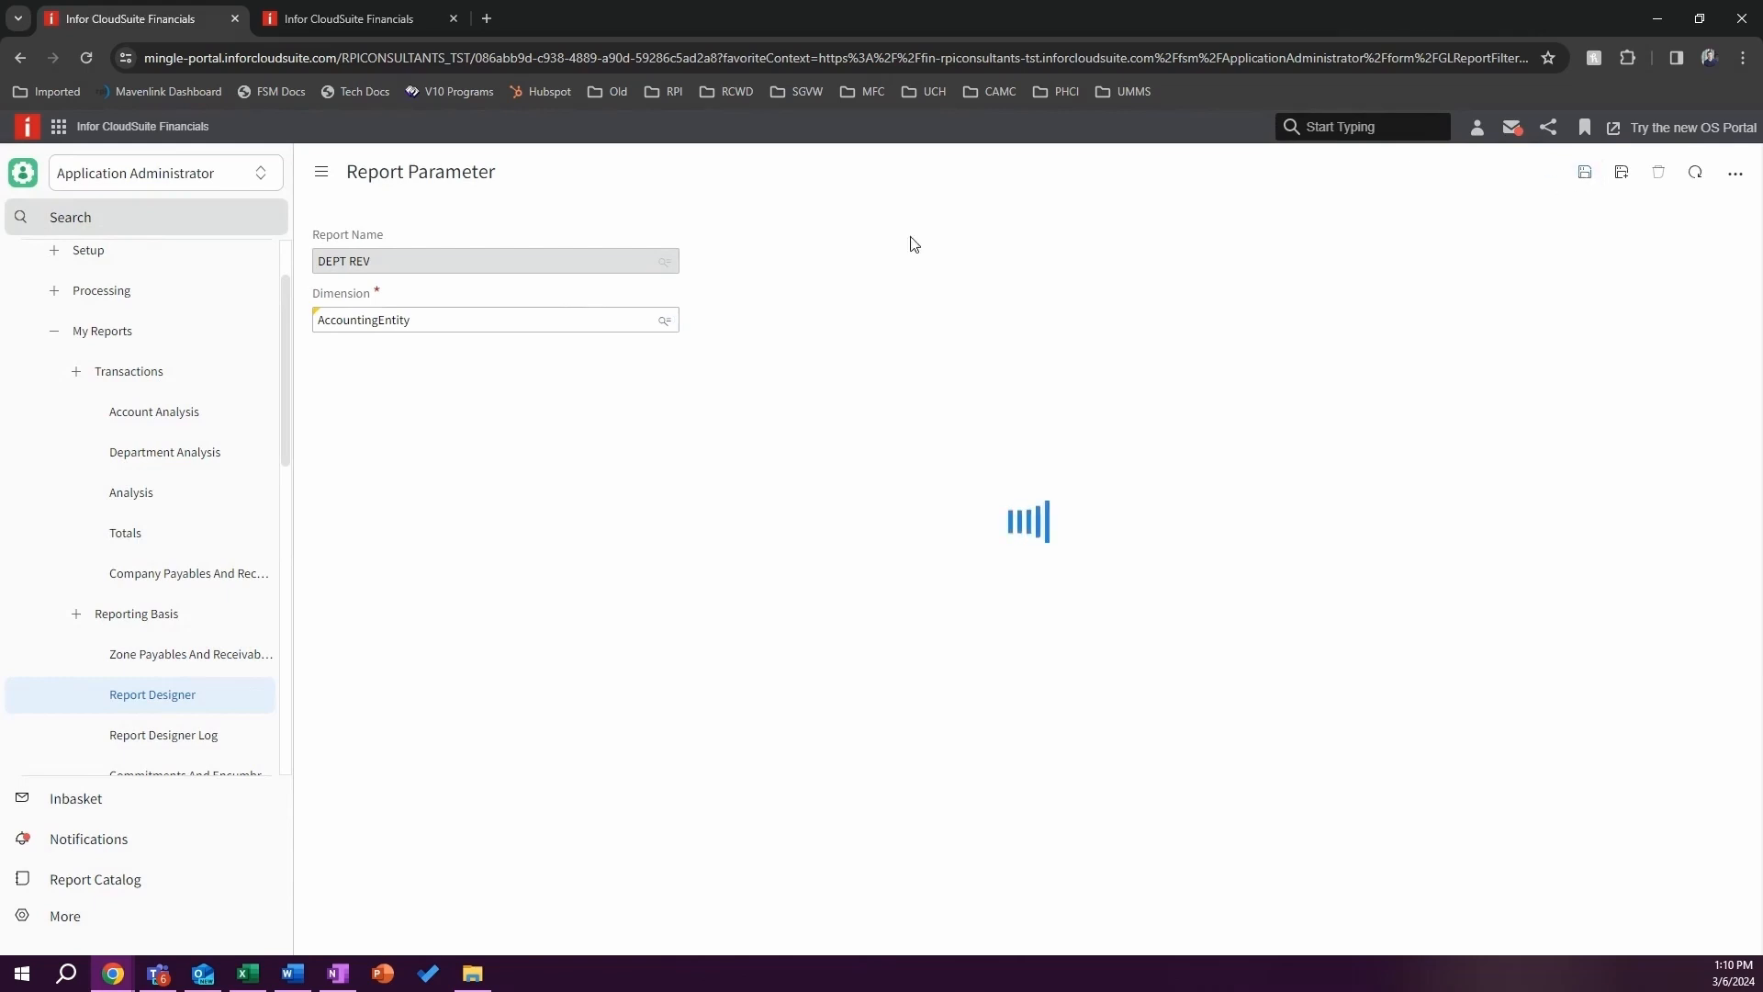
click(20, 58)
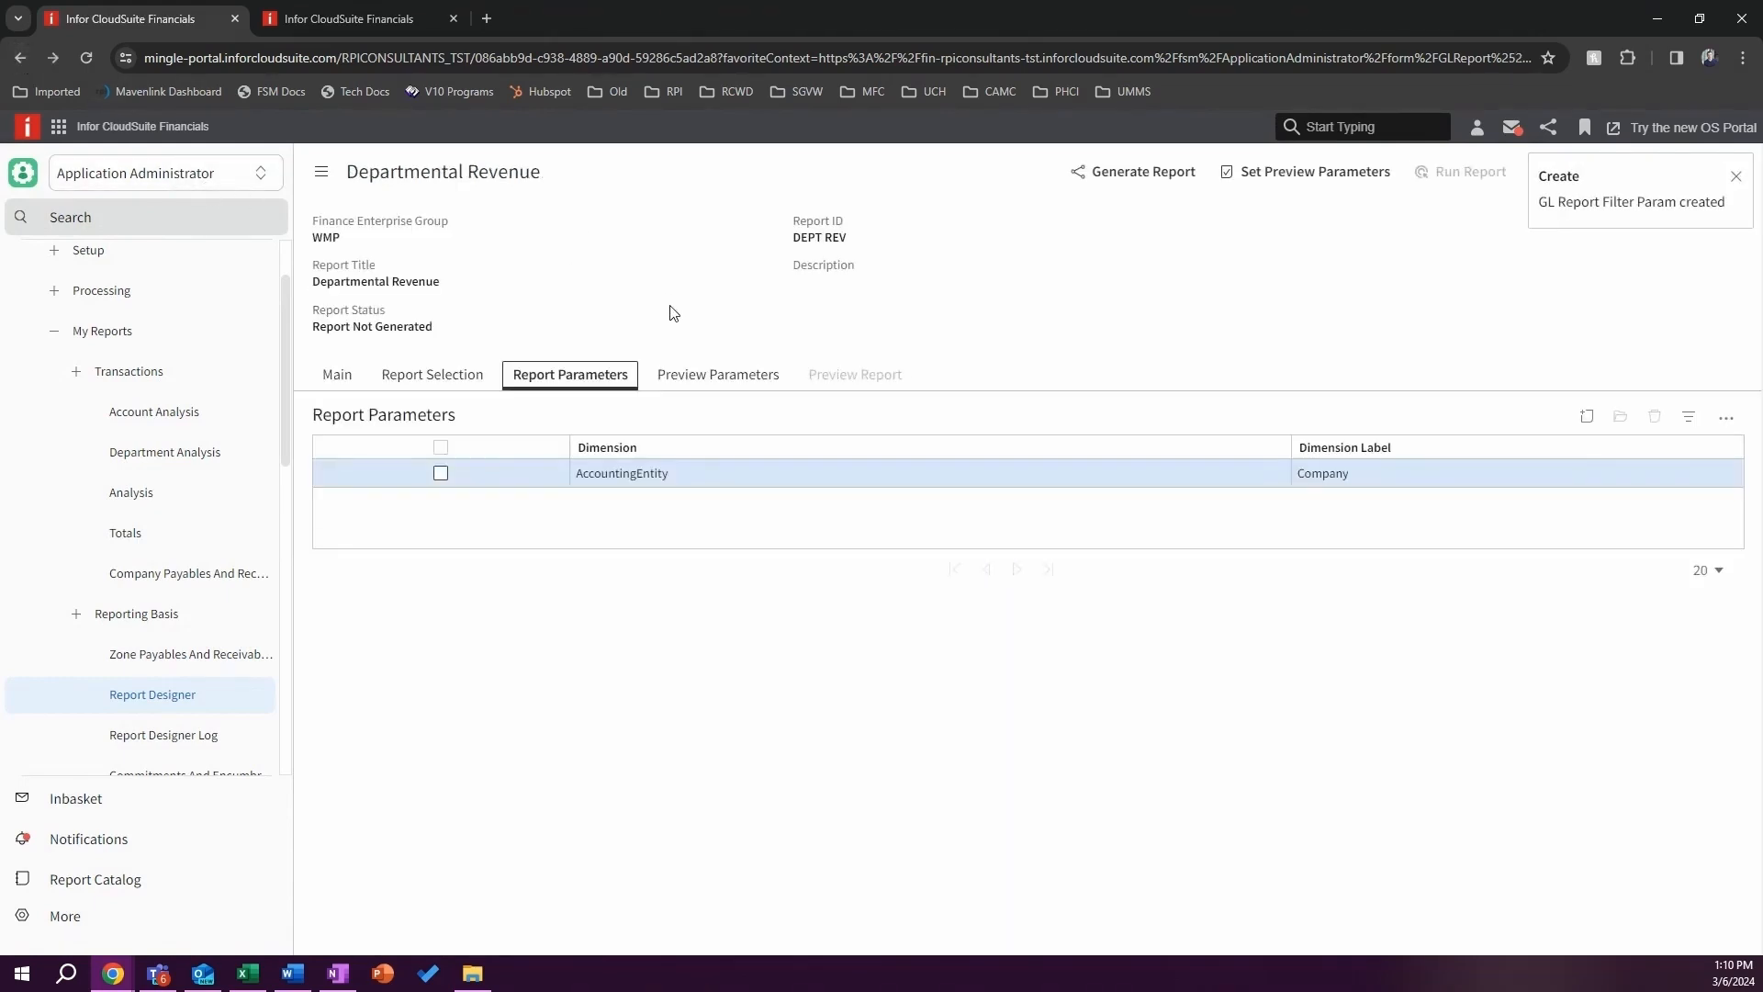
Step: Generate the DEPT REV report from the Report Designer dashboard and confirm the generation
click(212, 696)
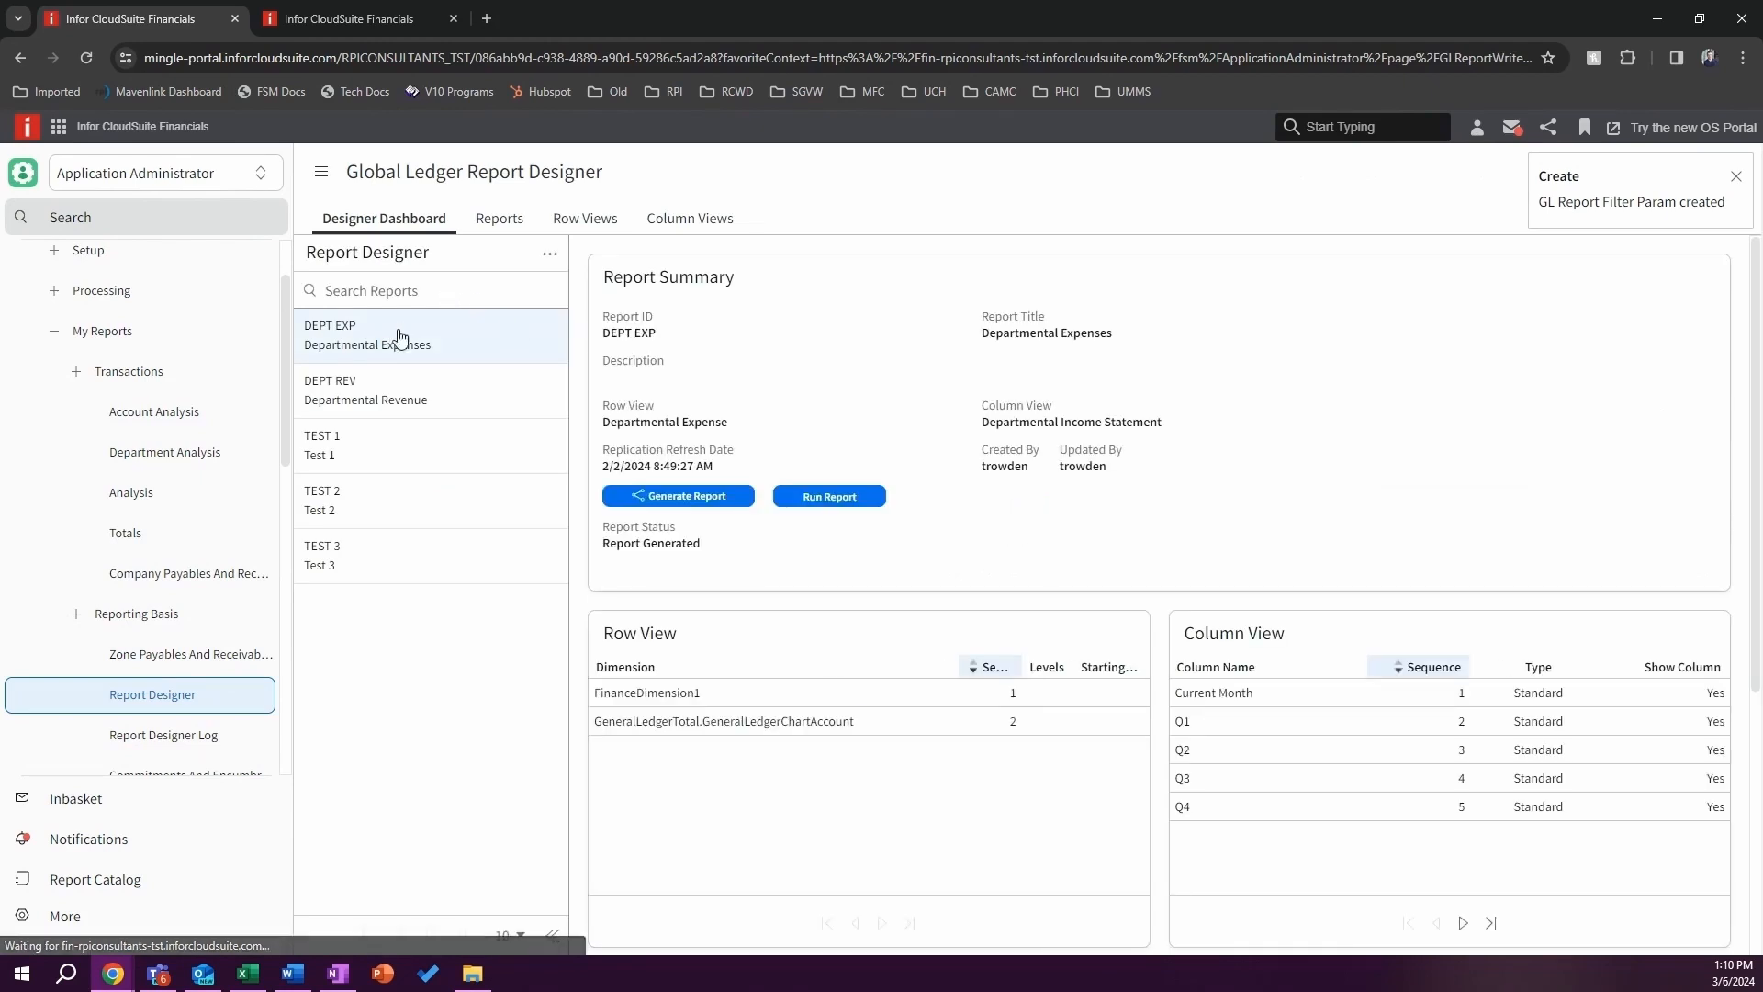
click(459, 393)
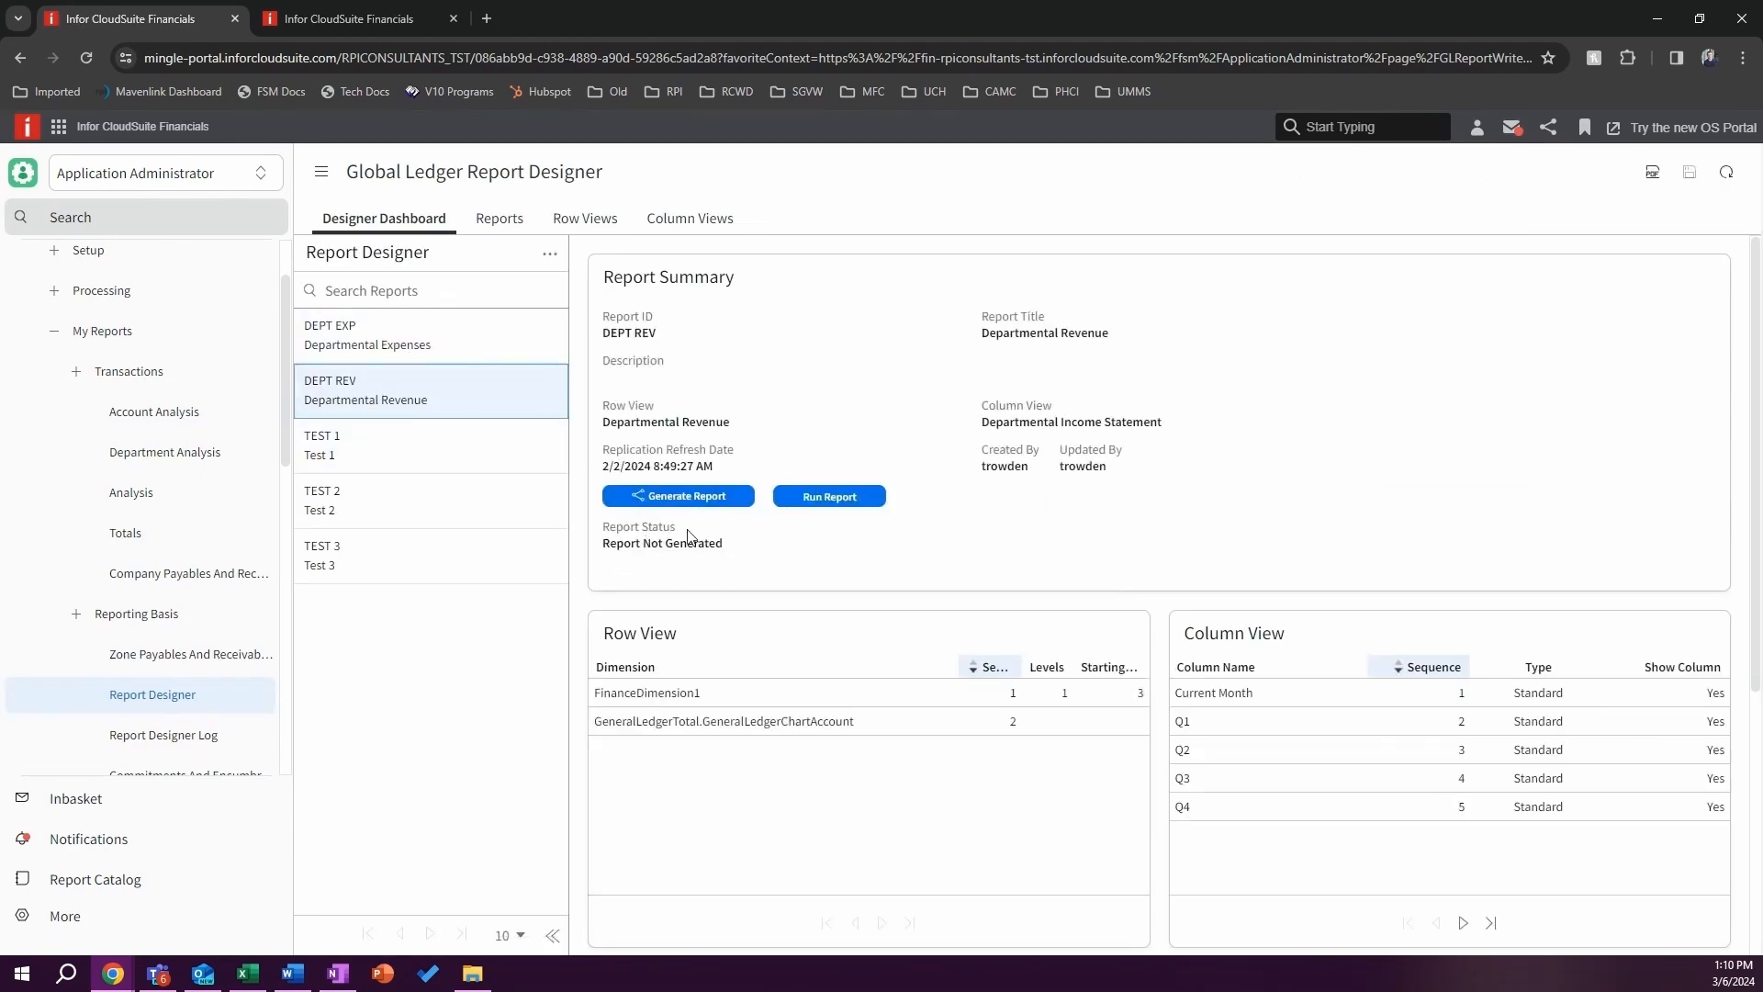
click(709, 498)
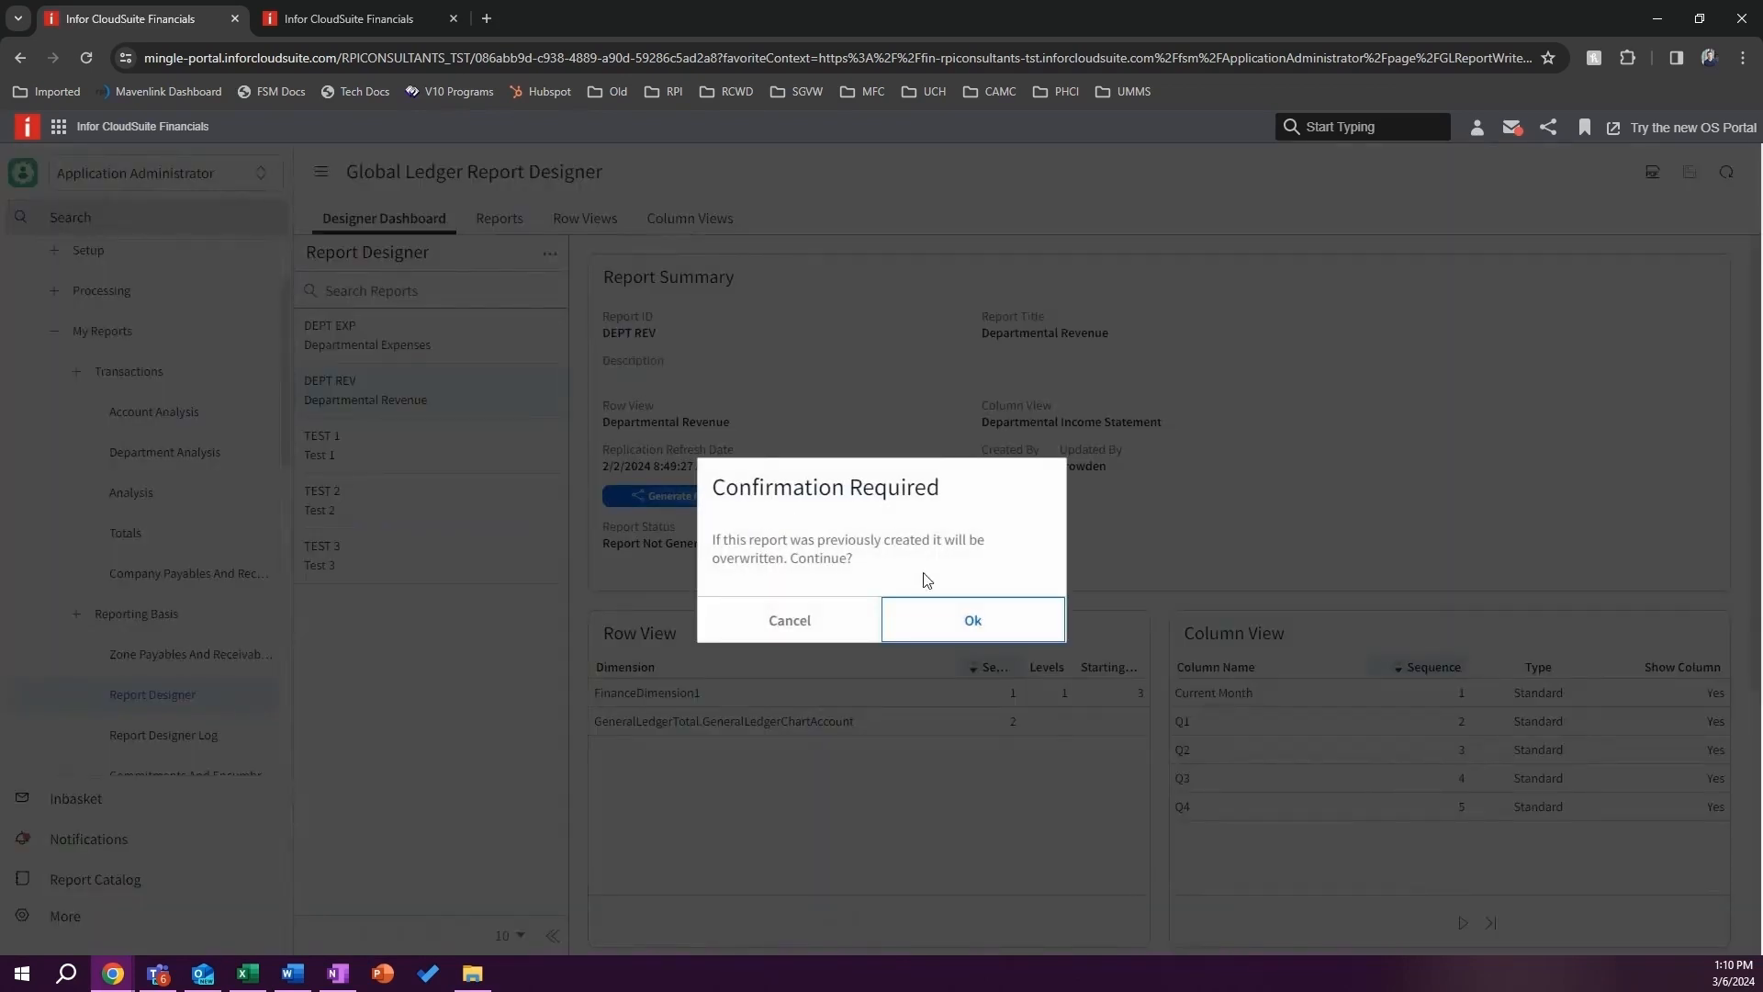
click(970, 622)
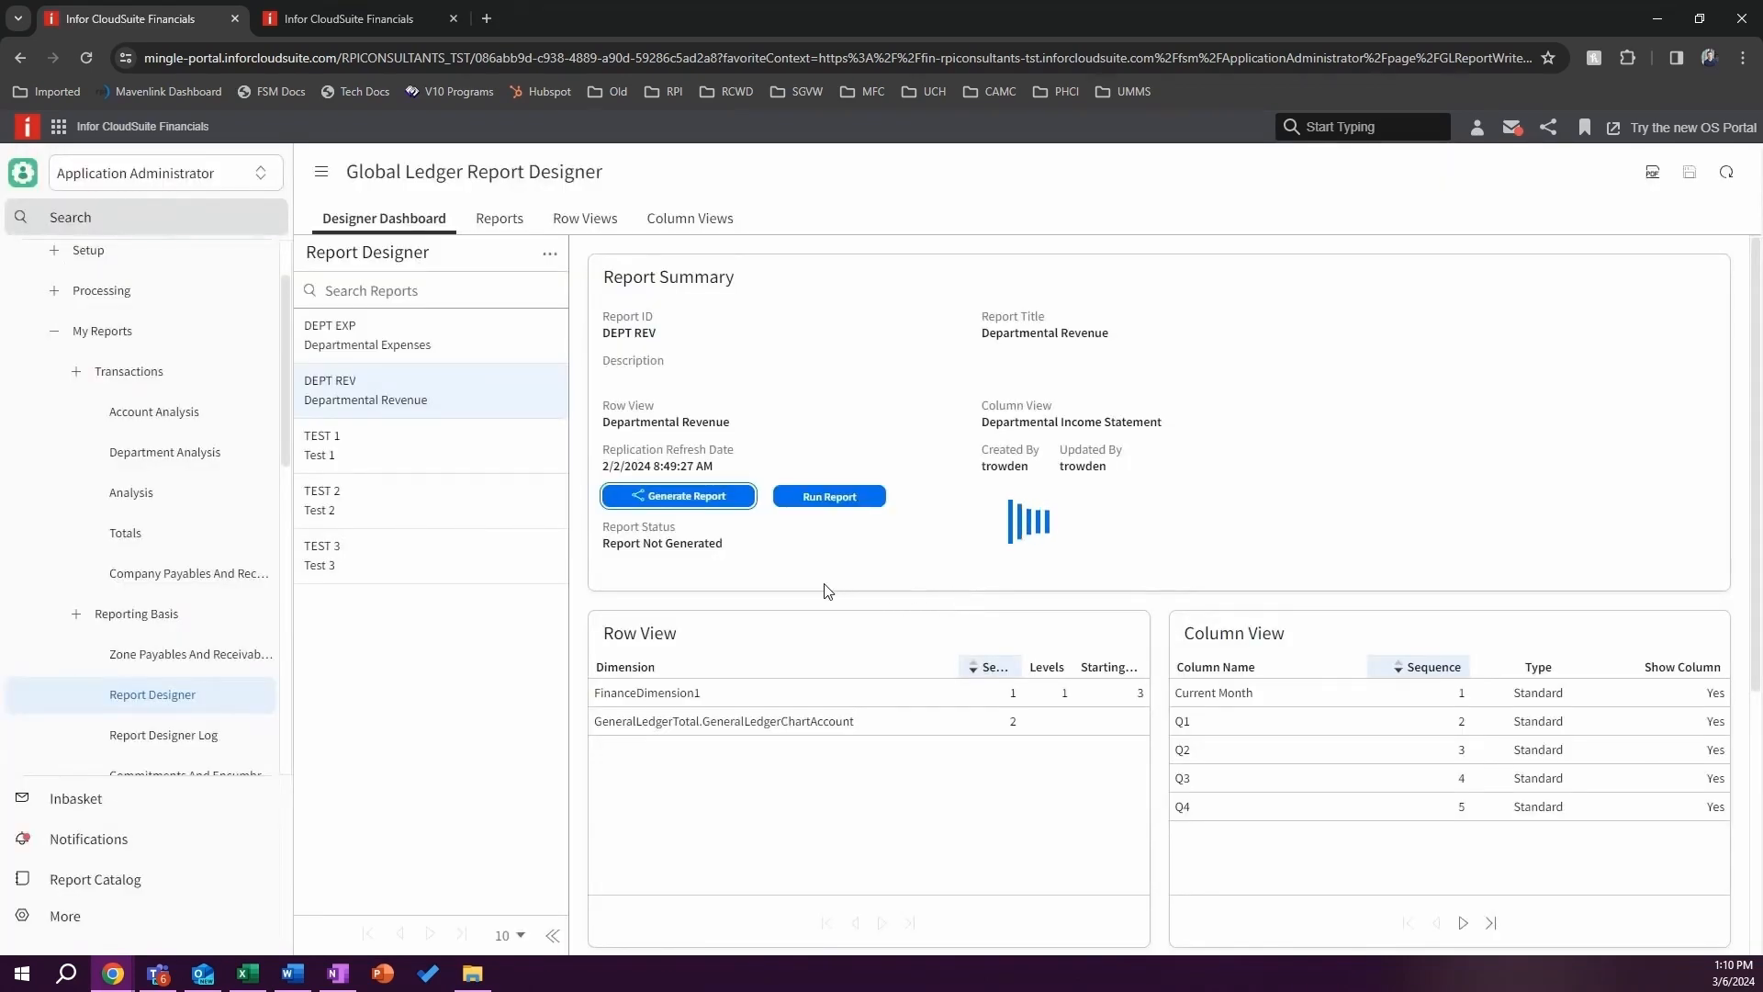
Step: Set the Departmental Revenue report's preview parameters to reporting basis DEFAULT and fiscal year 2018, and preview the report
click(437, 398)
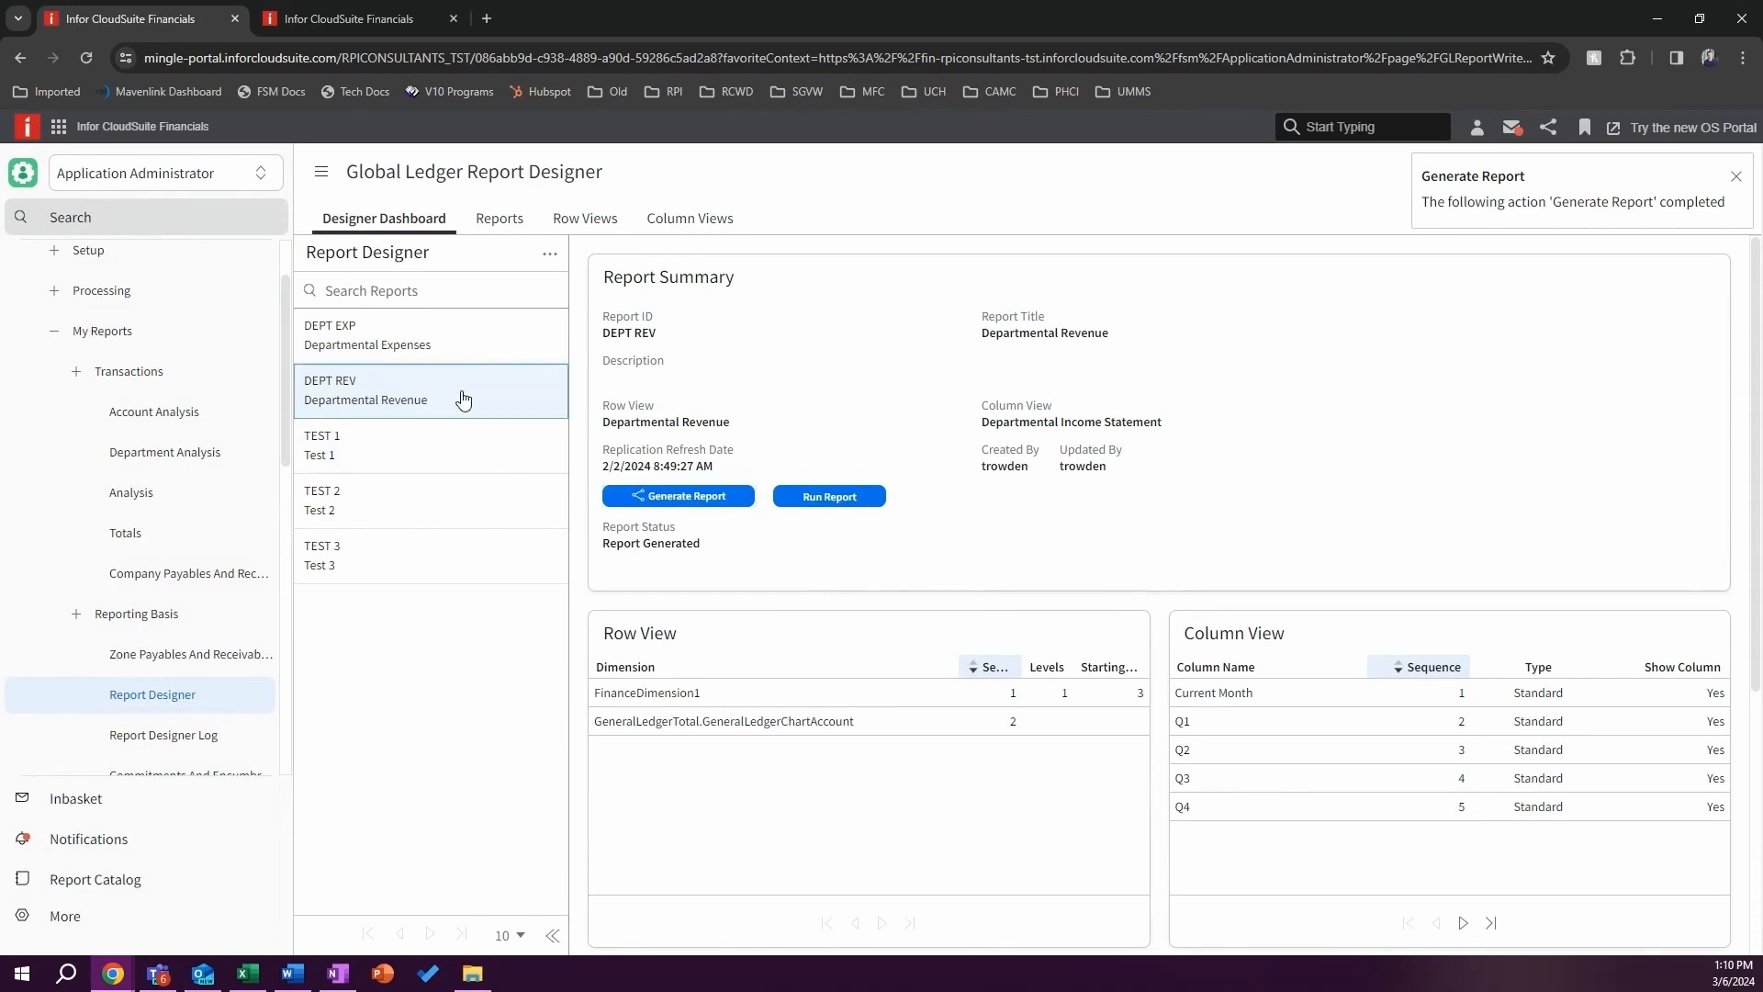
double_click(458, 395)
click(719, 375)
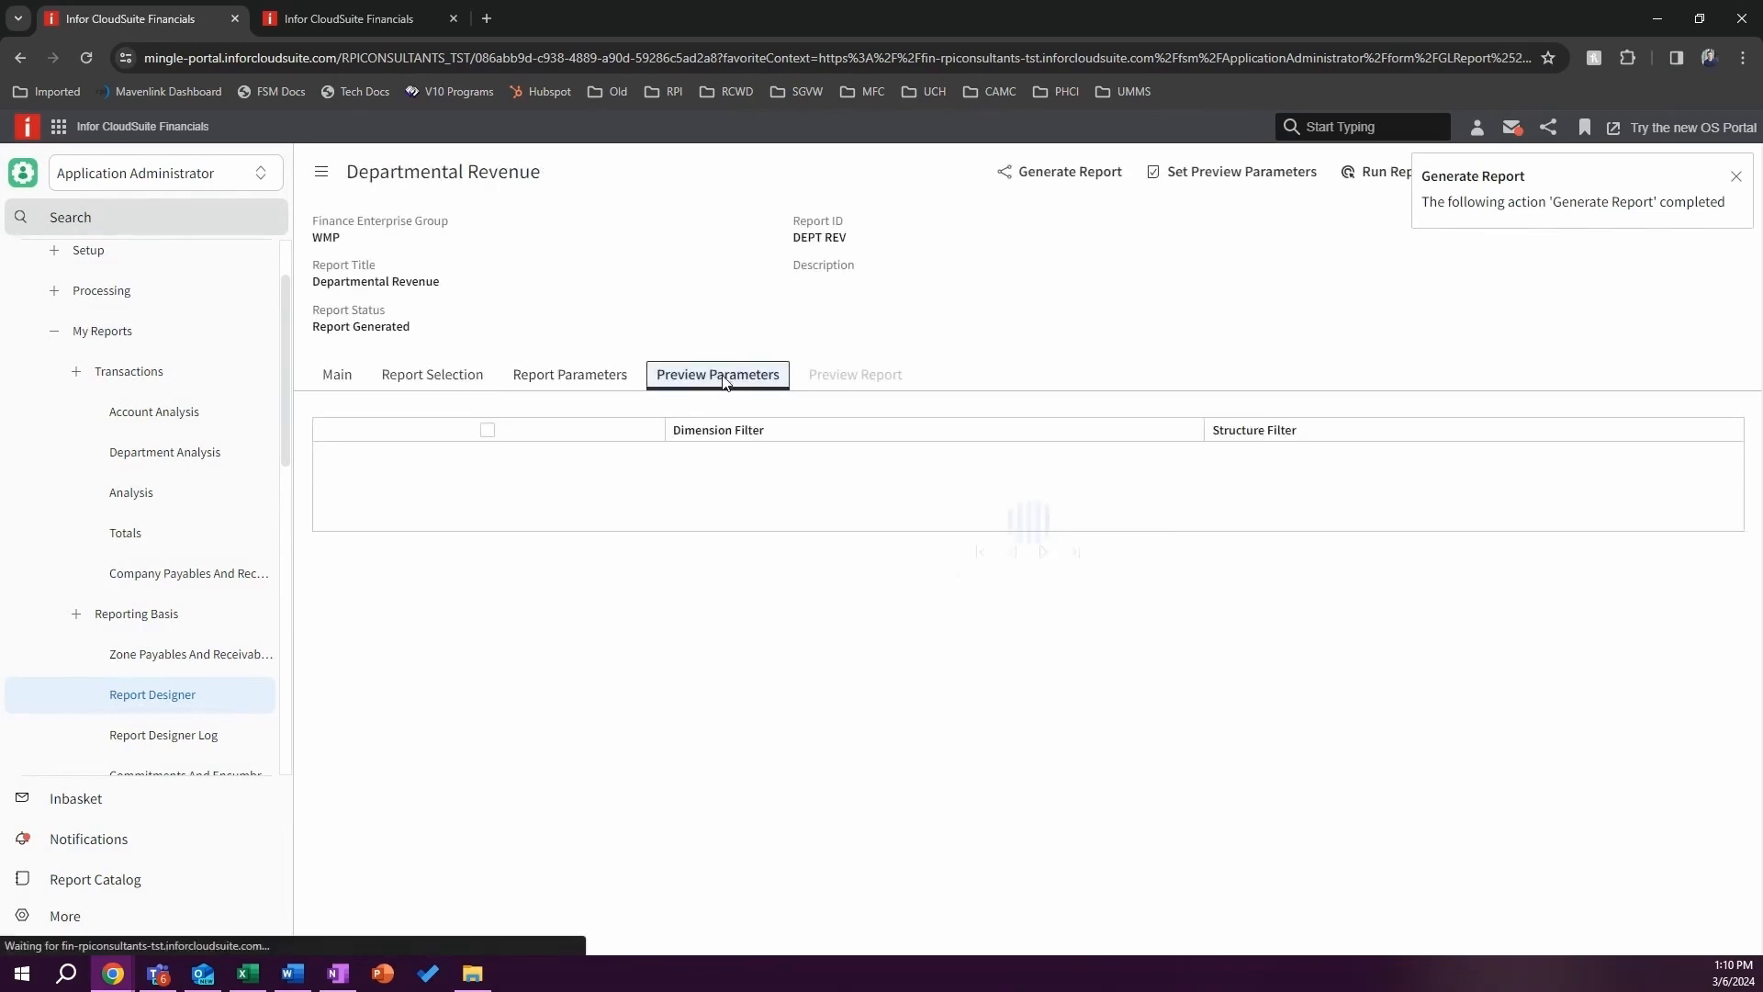
click(1308, 175)
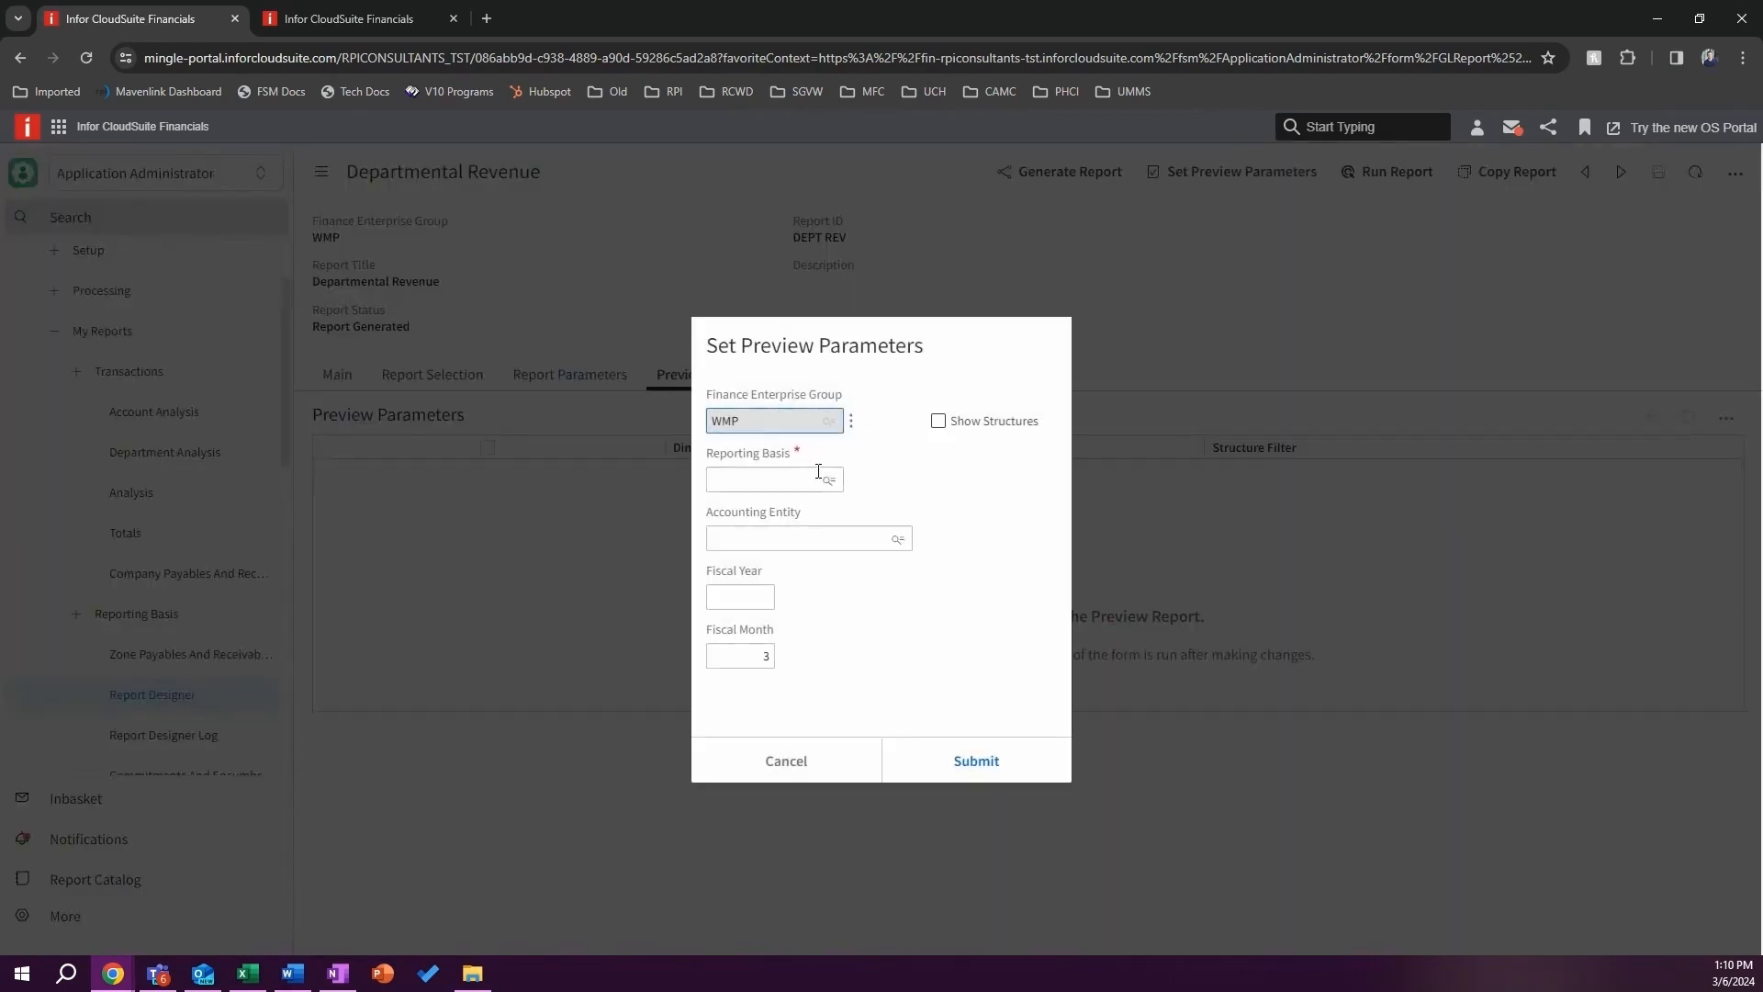
click(827, 488)
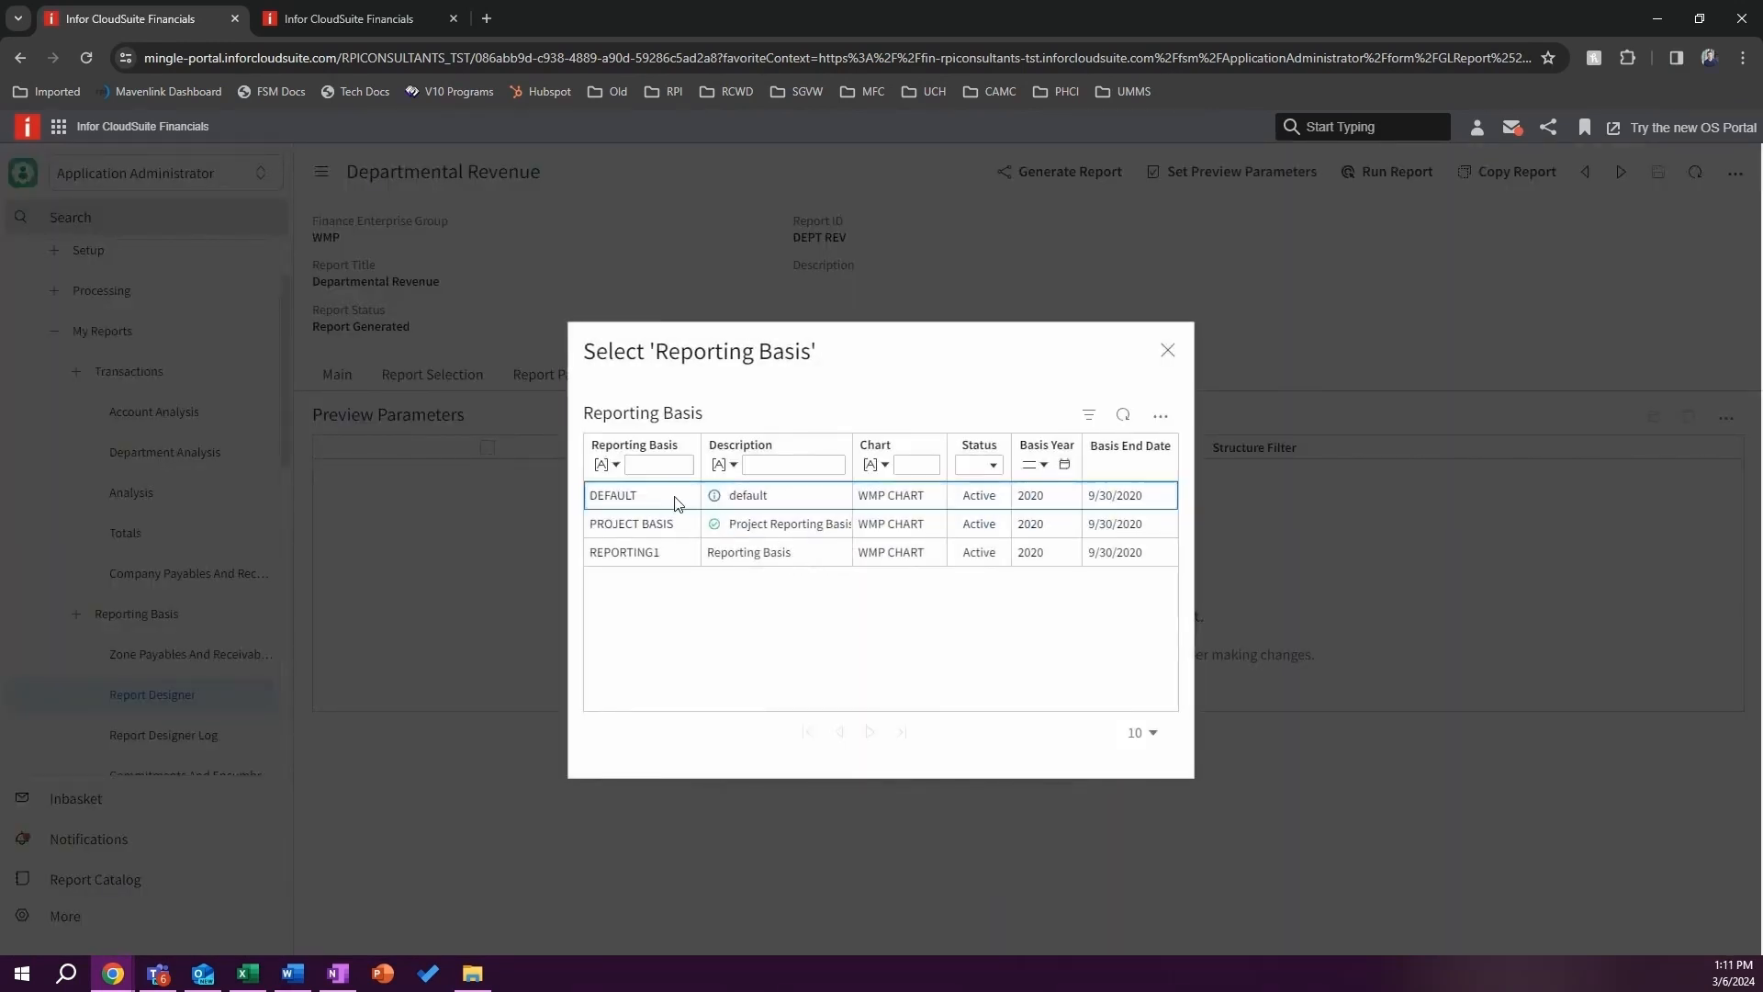
click(677, 496)
double_click(757, 591)
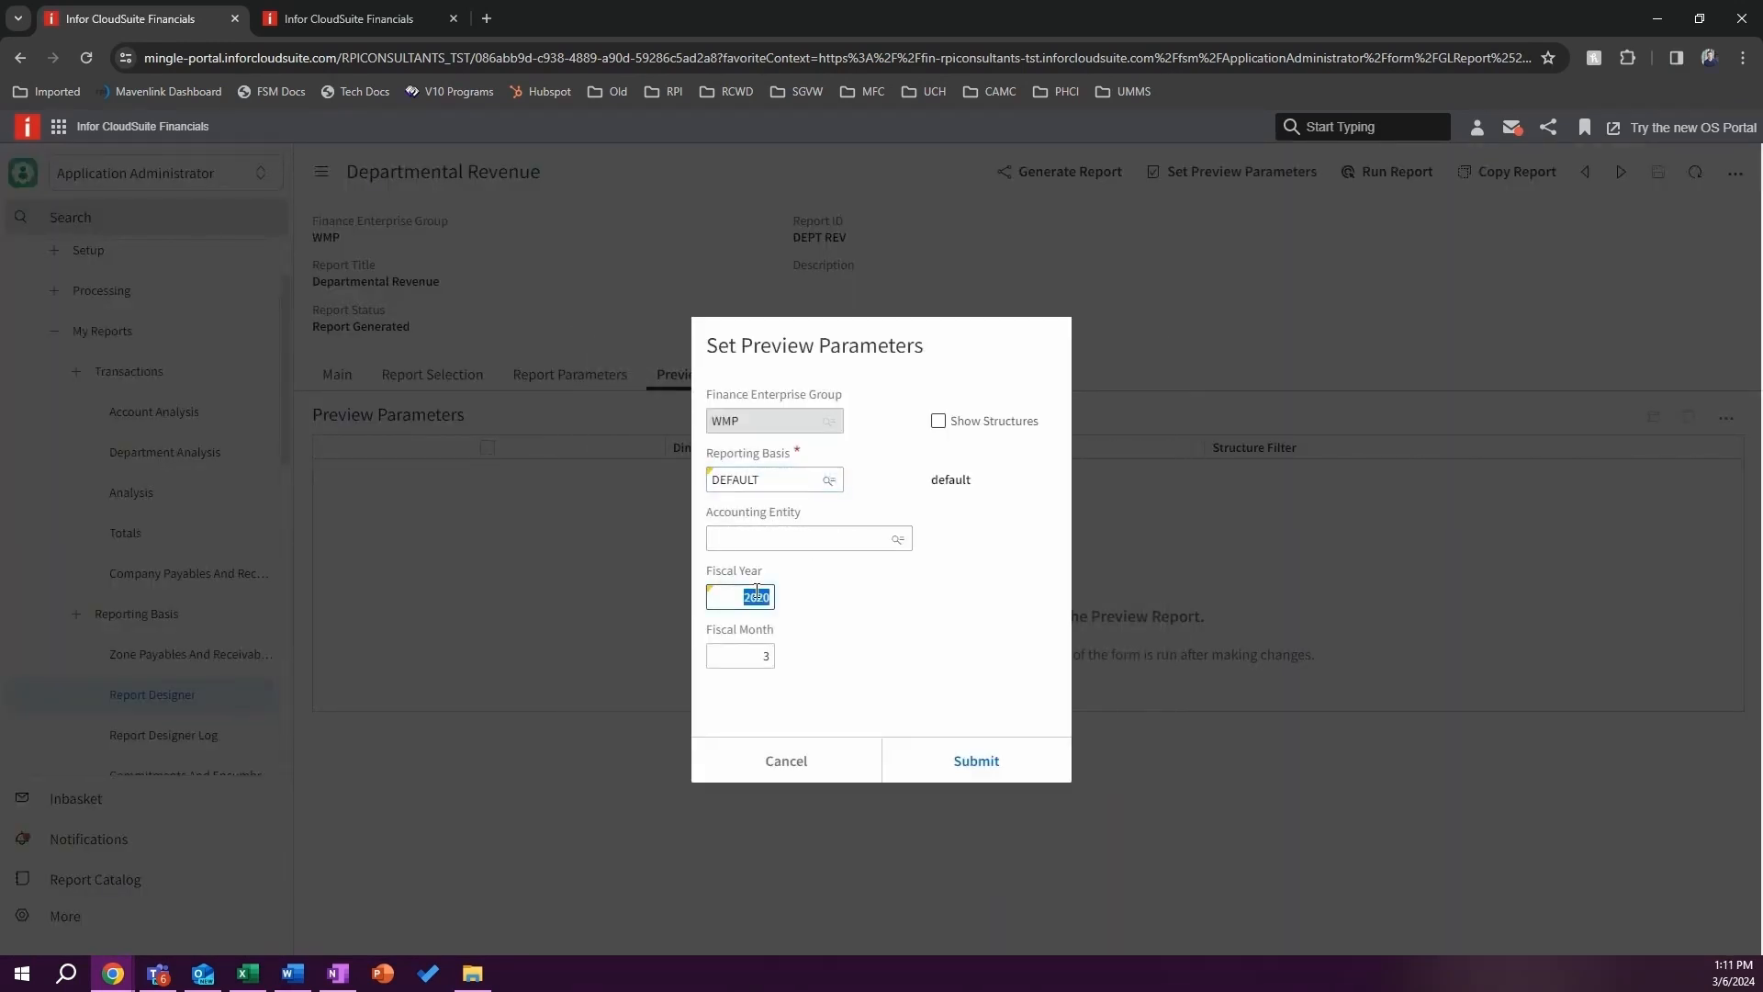
text(2)
click(981, 761)
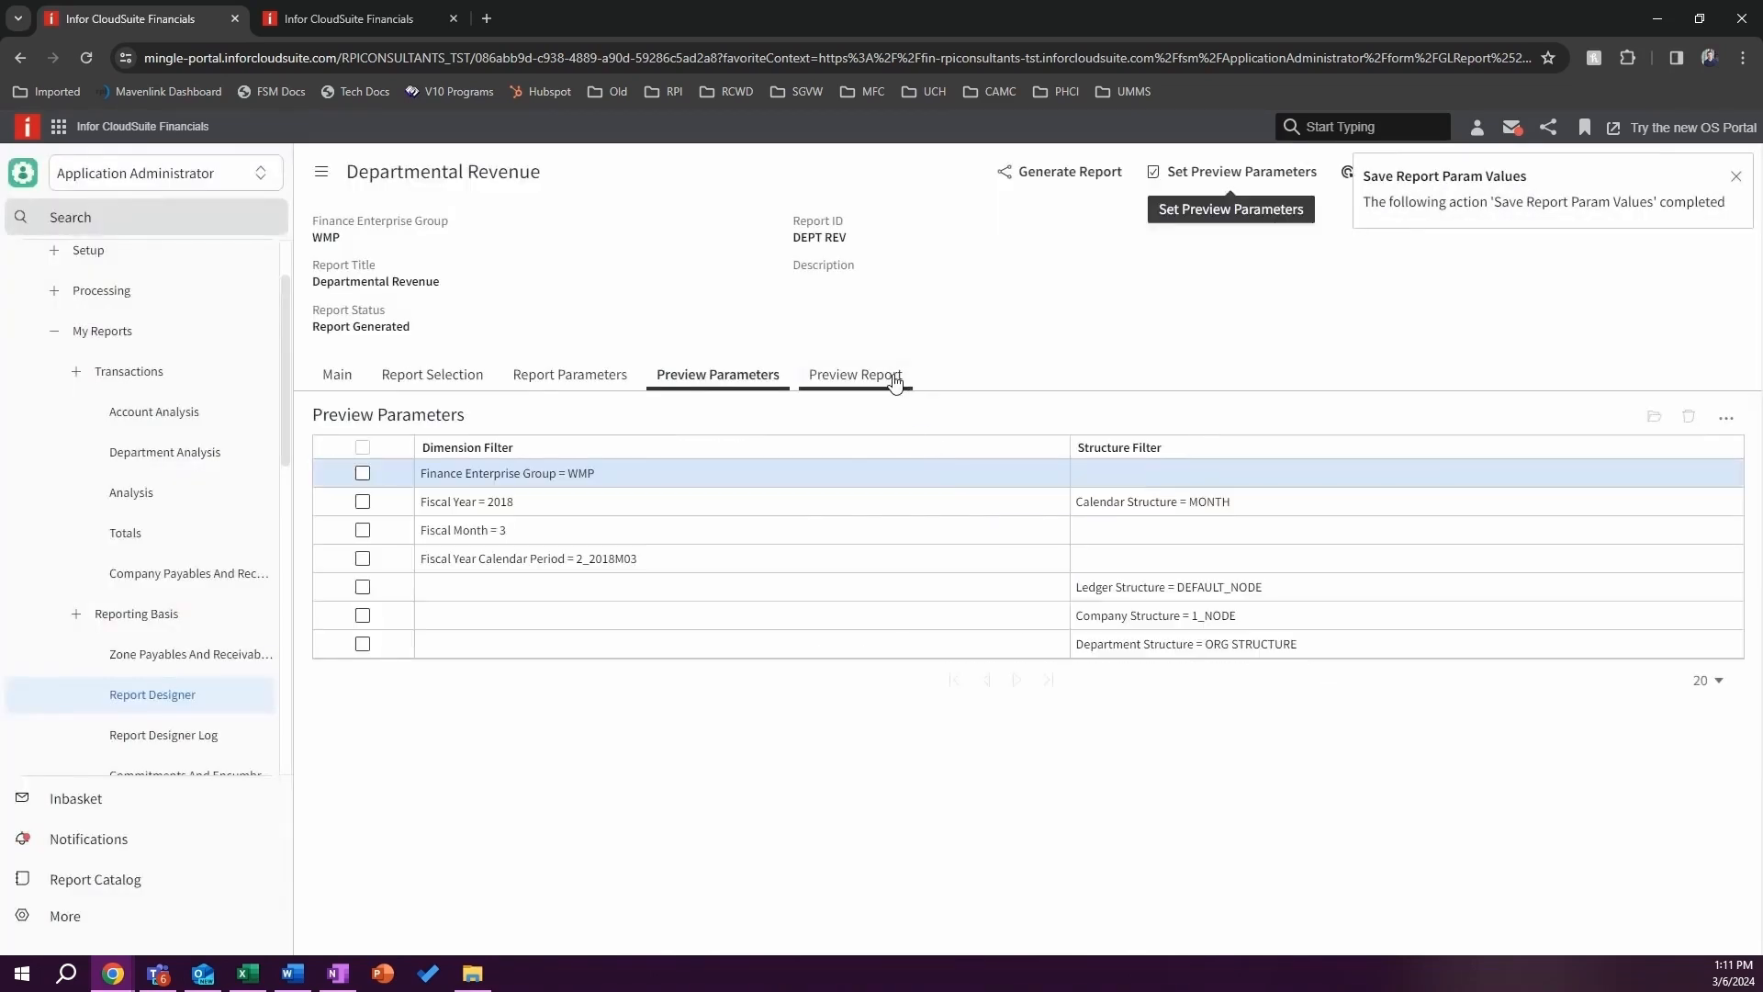
click(895, 379)
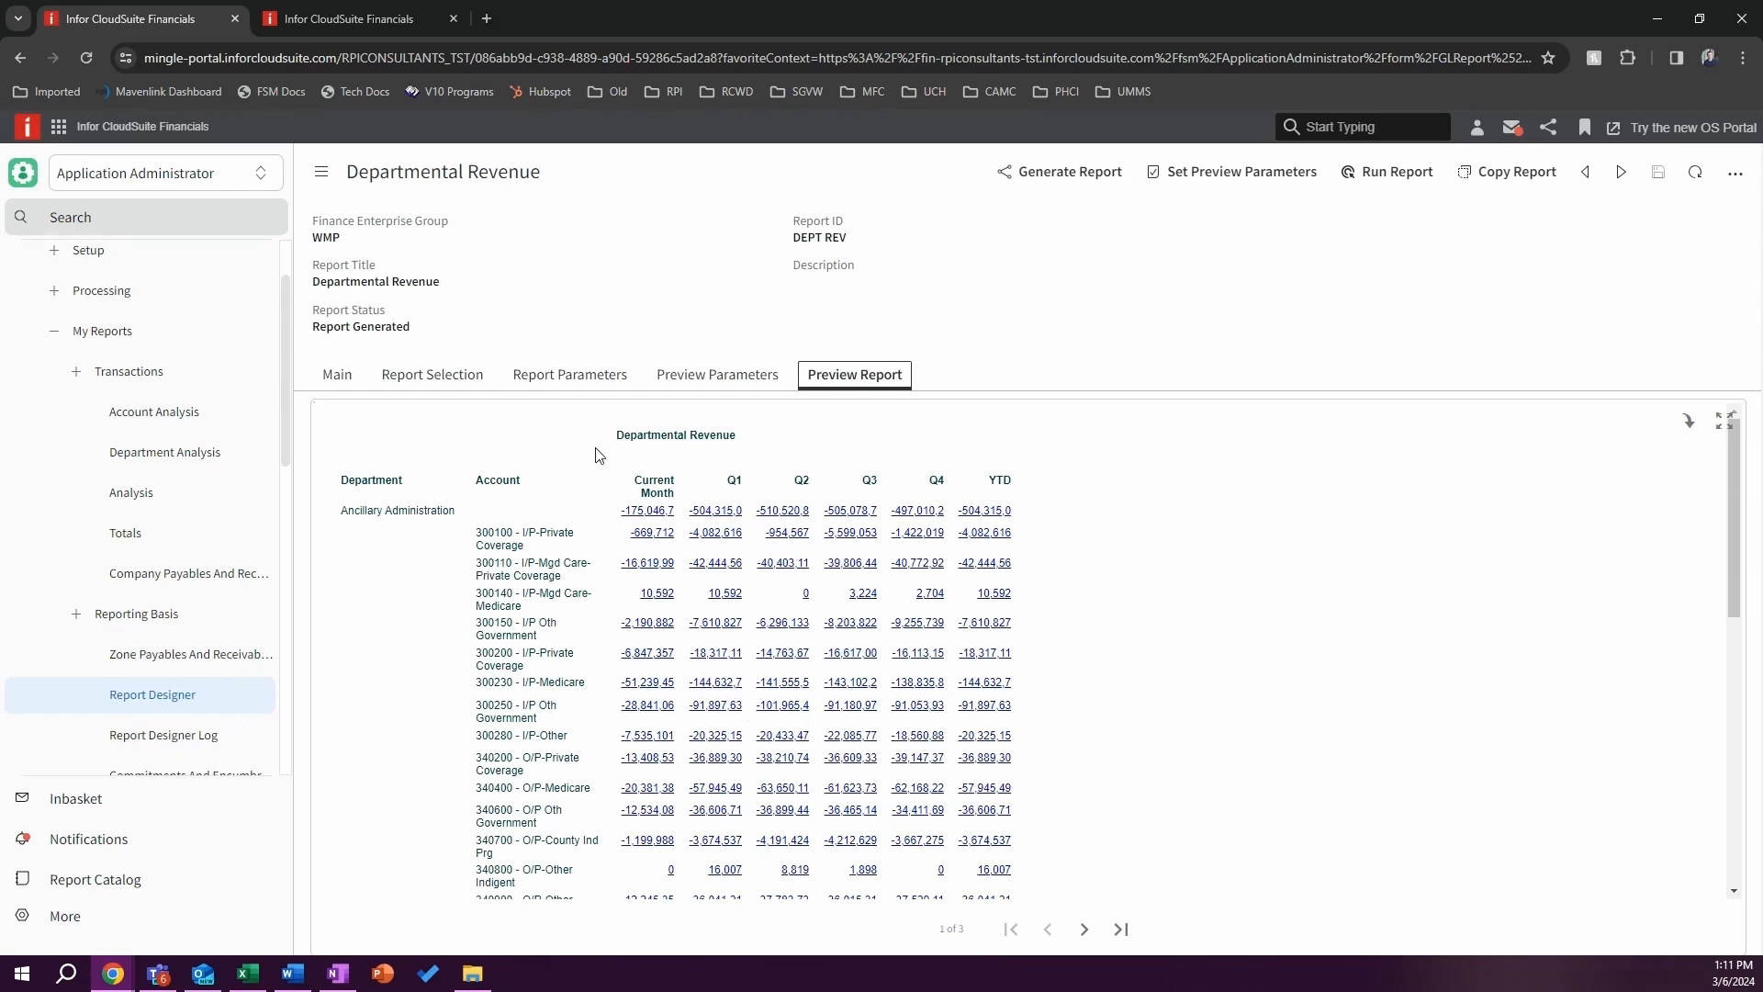
Step: Return to the Report Designer and start a new global ledger report with the report ID DEPT IS
click(20, 59)
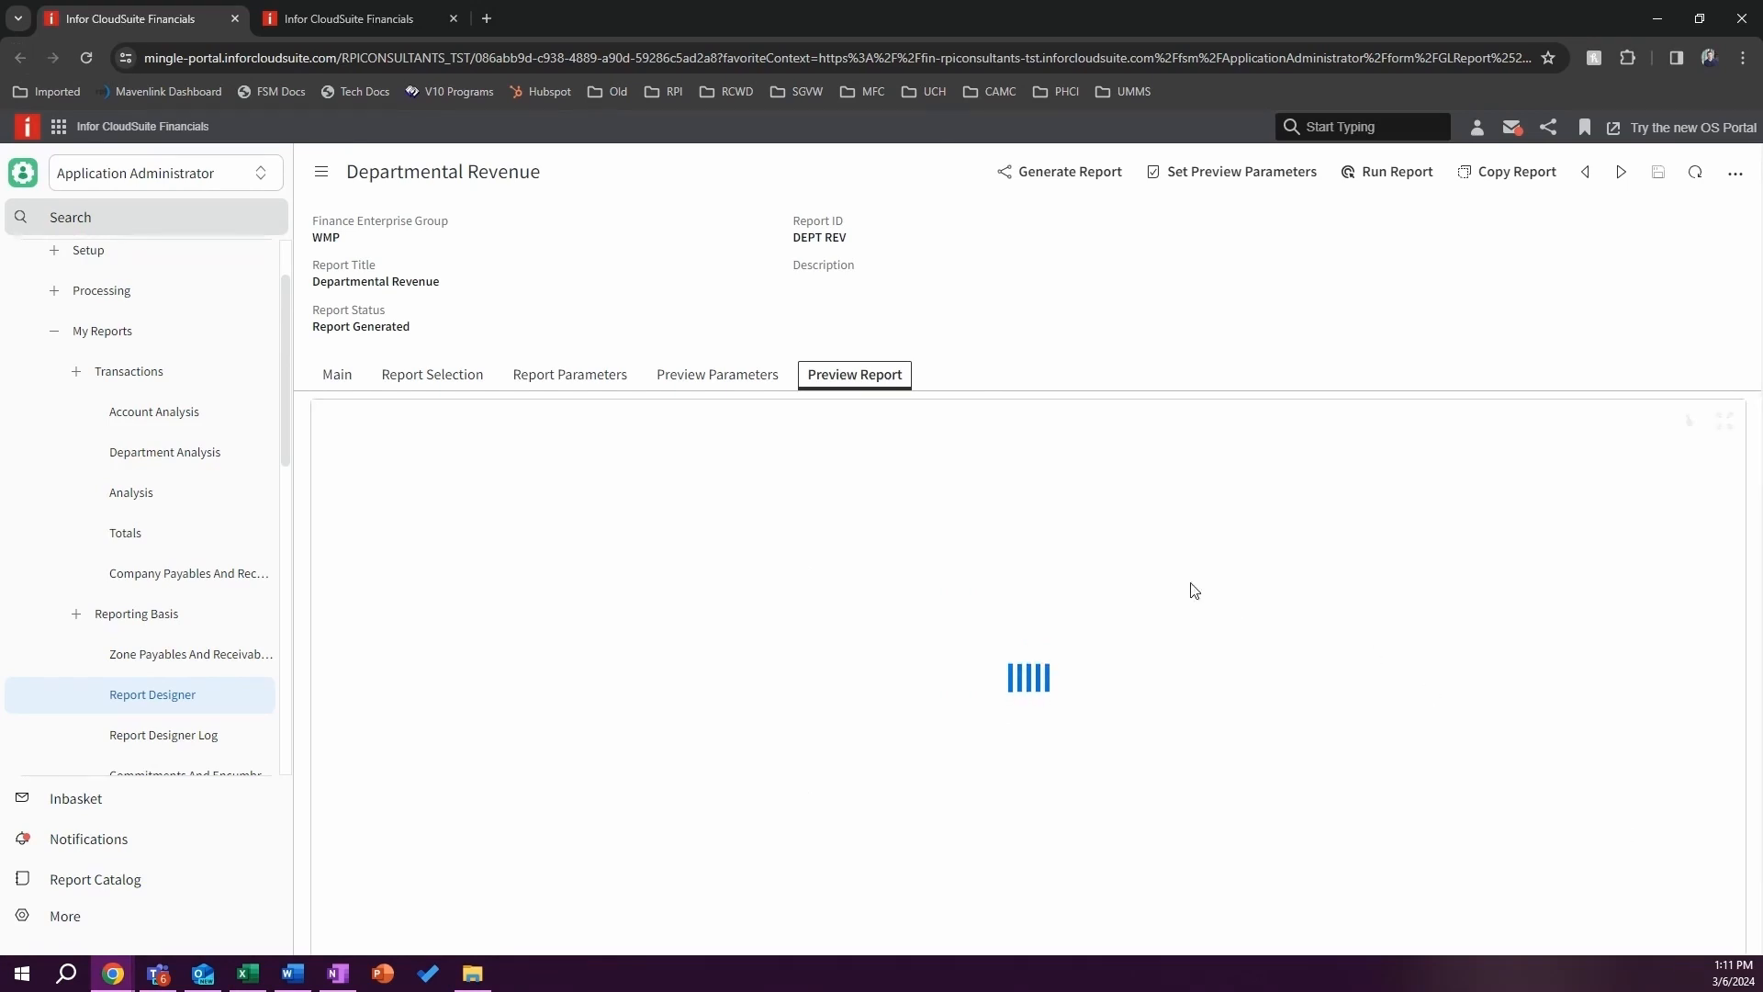
click(158, 695)
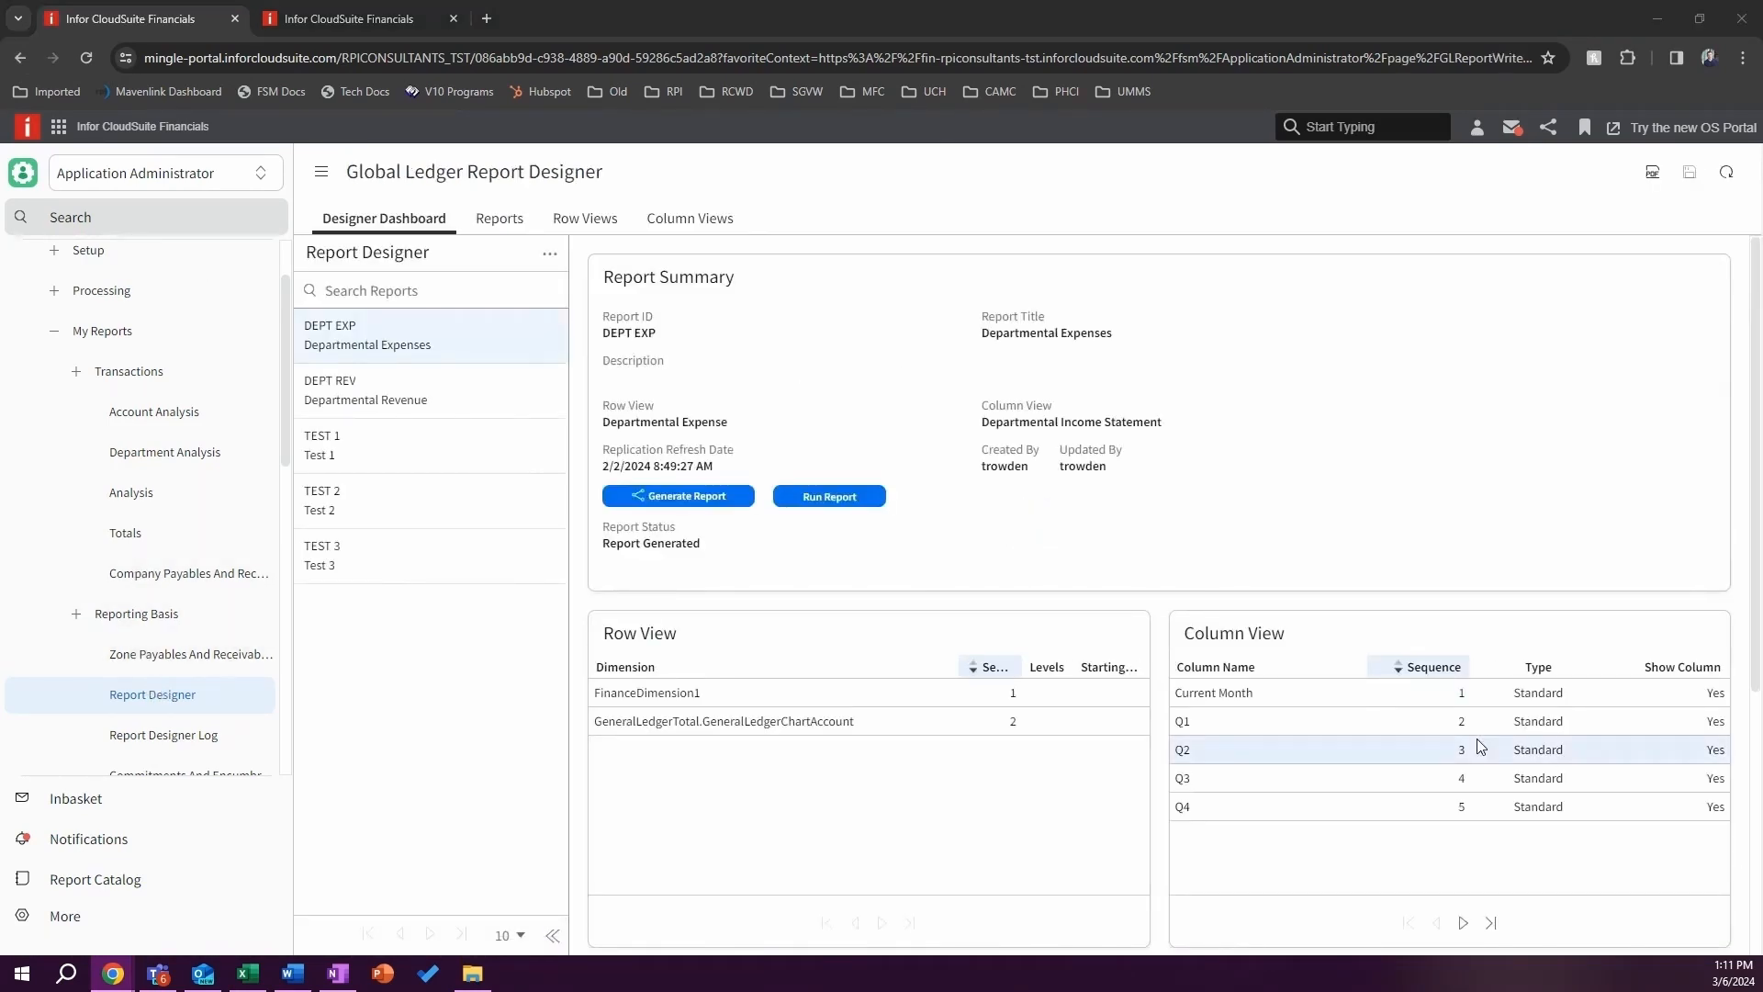
click(502, 221)
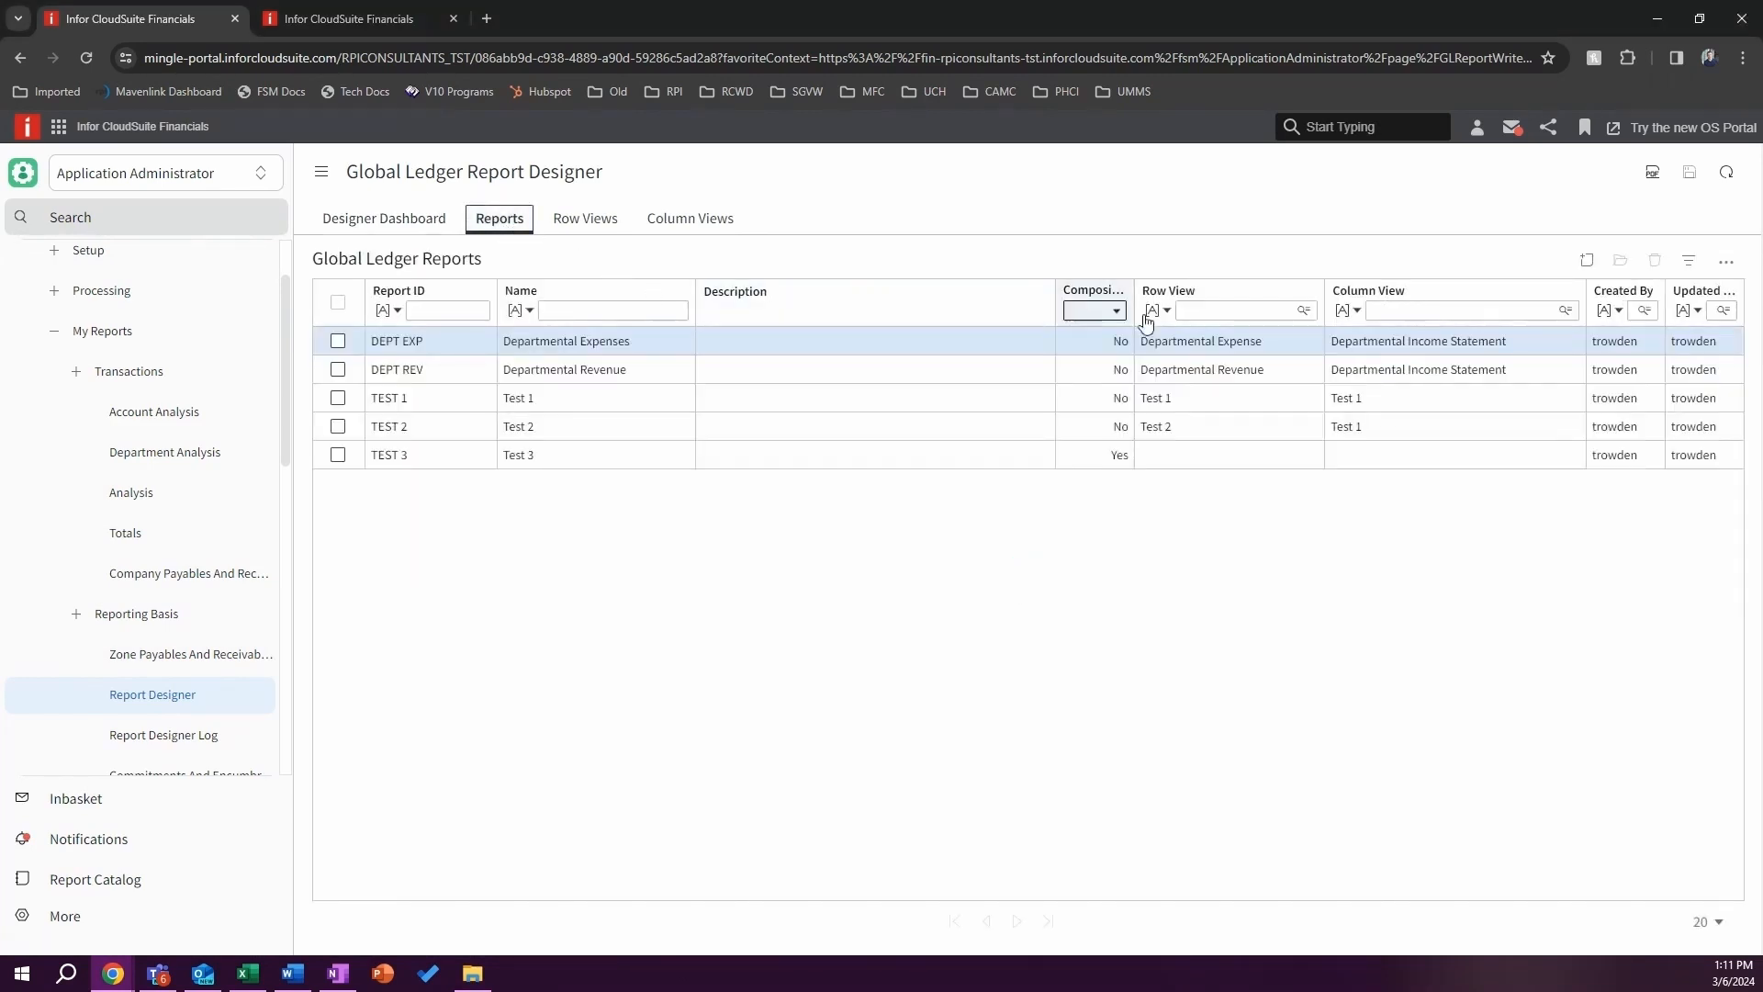
click(1590, 262)
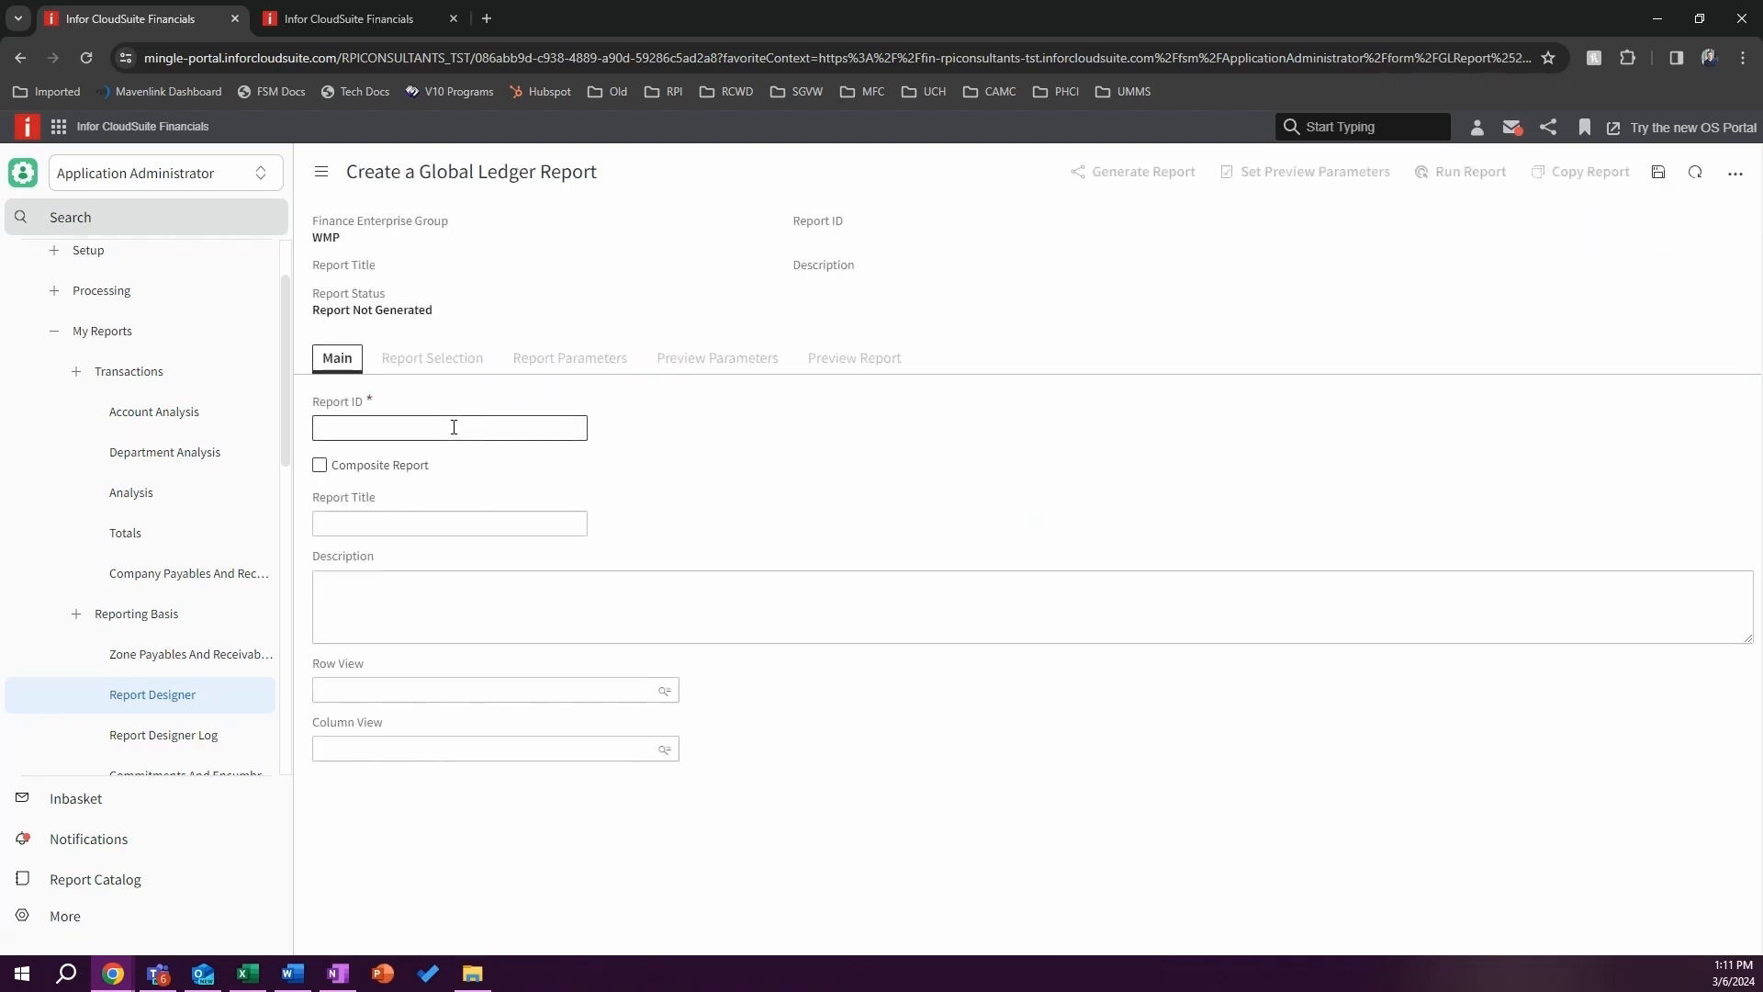
click(451, 428)
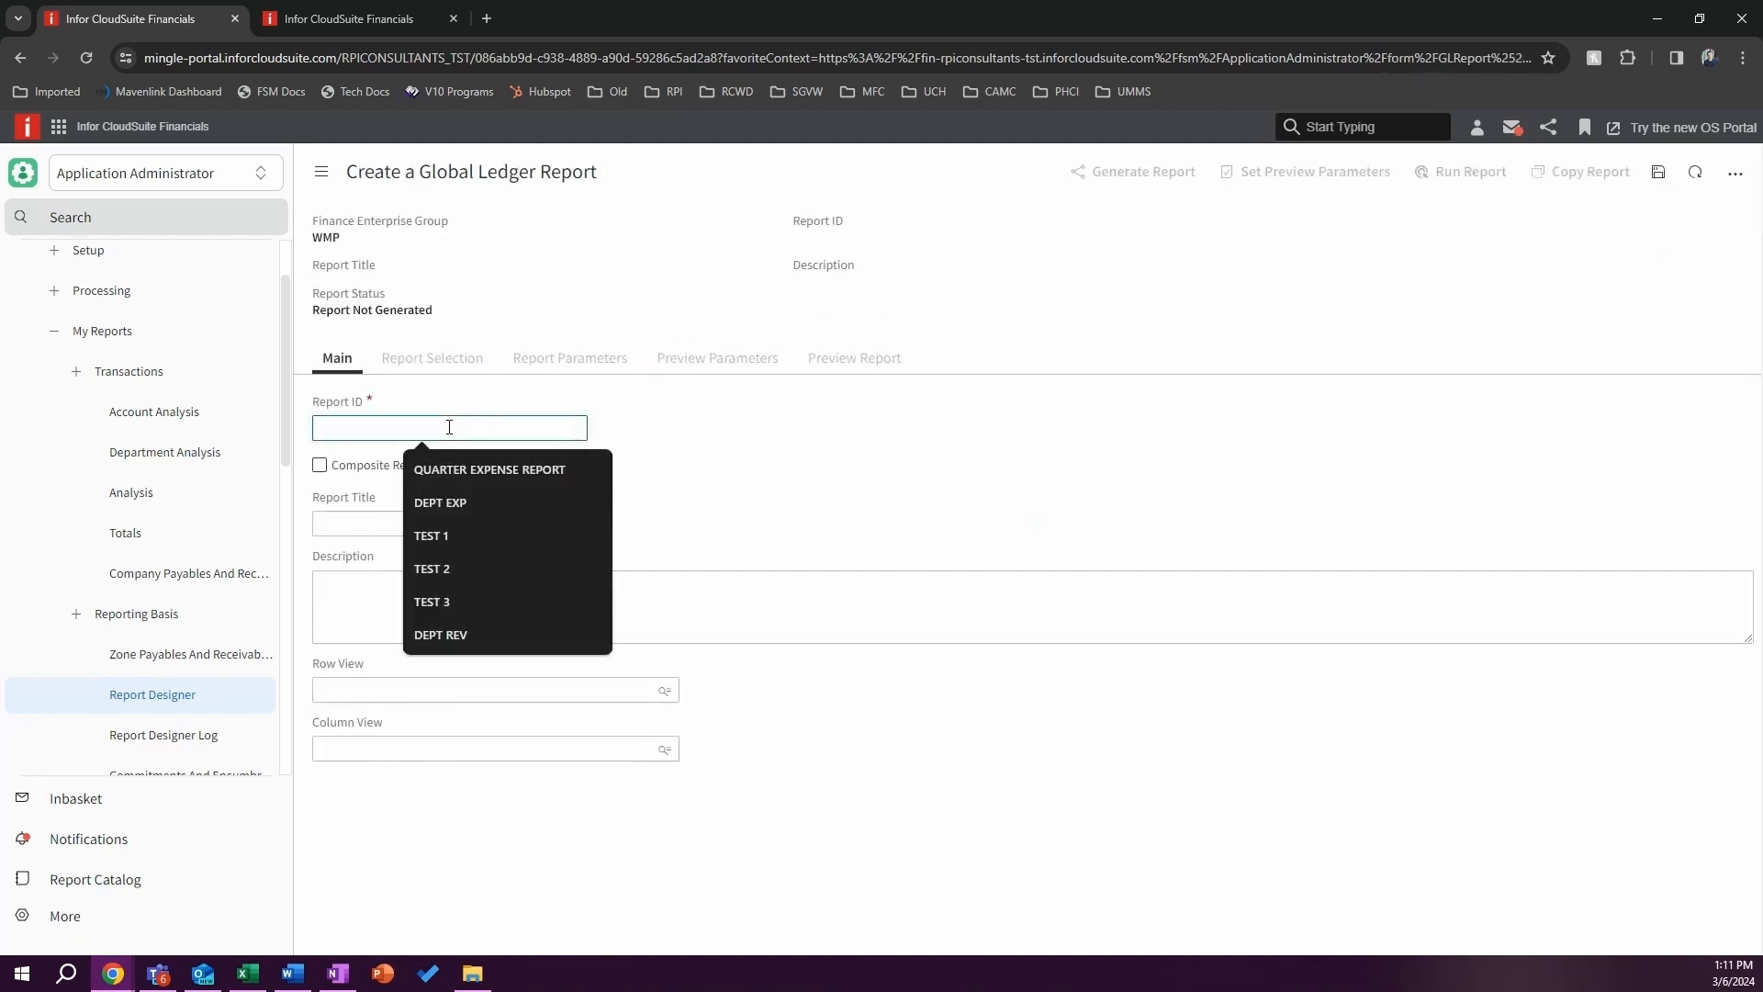
text(DEPT IS)
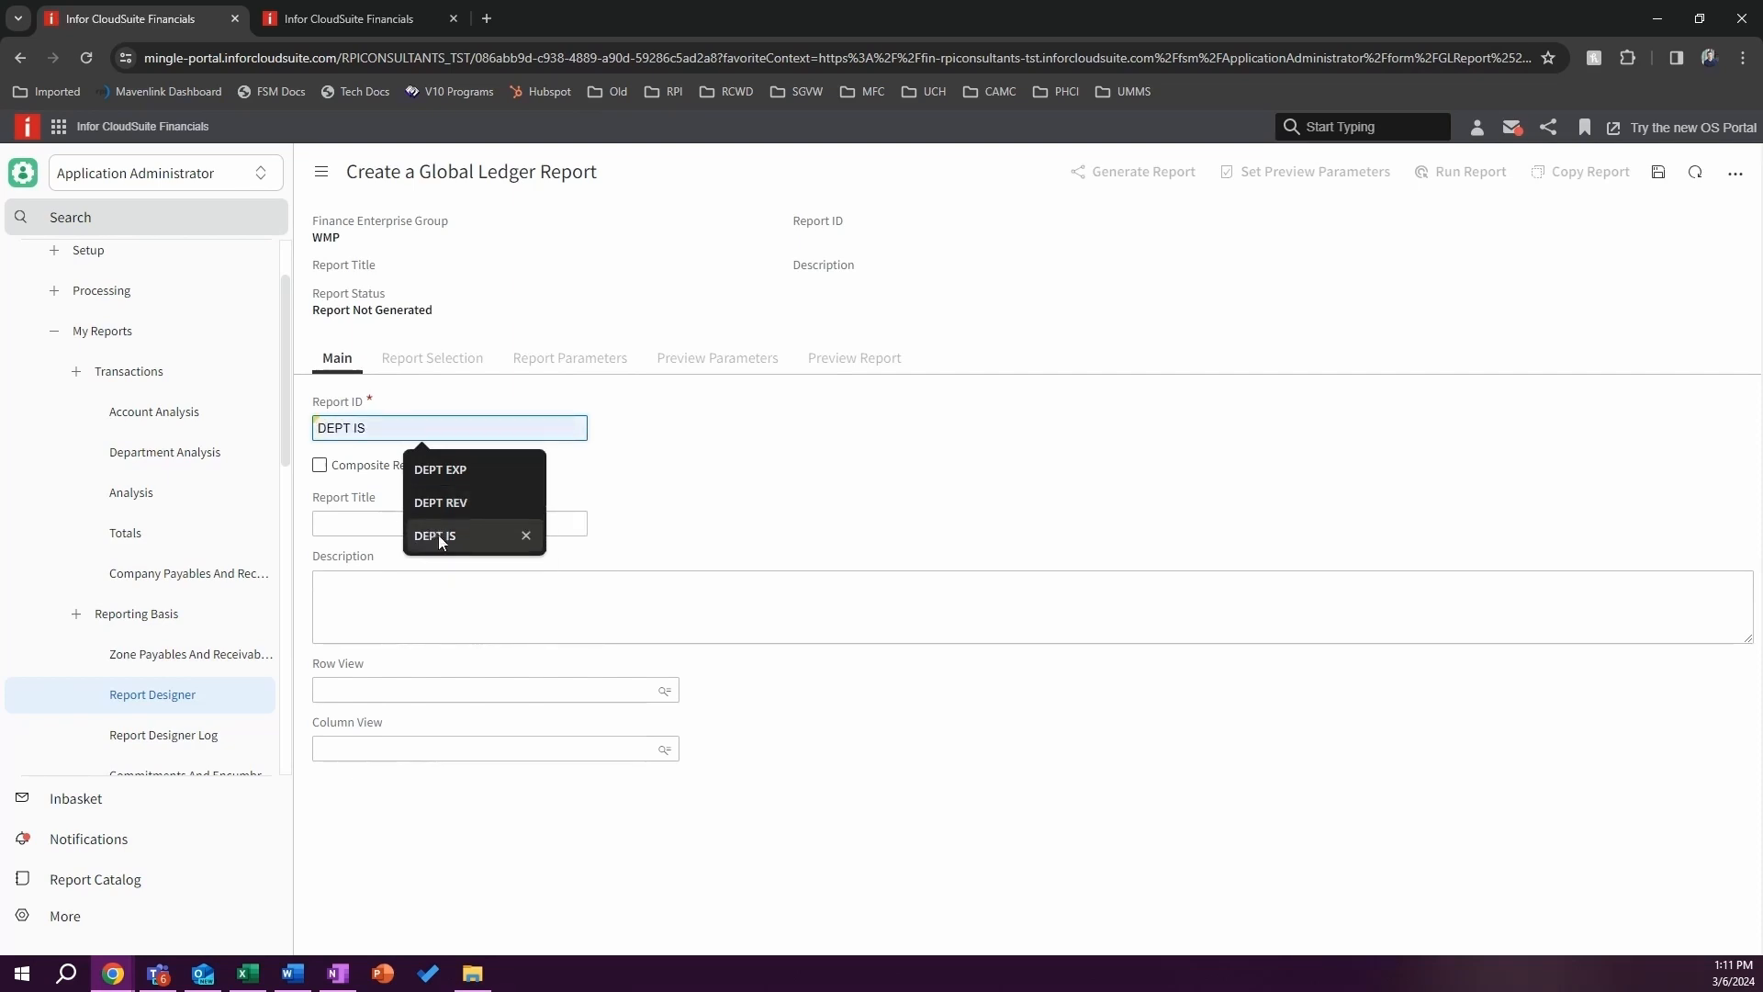
click(438, 535)
Step: Title the new report Departmental Income Statement, mark it as a composite report and save it
click(381, 515)
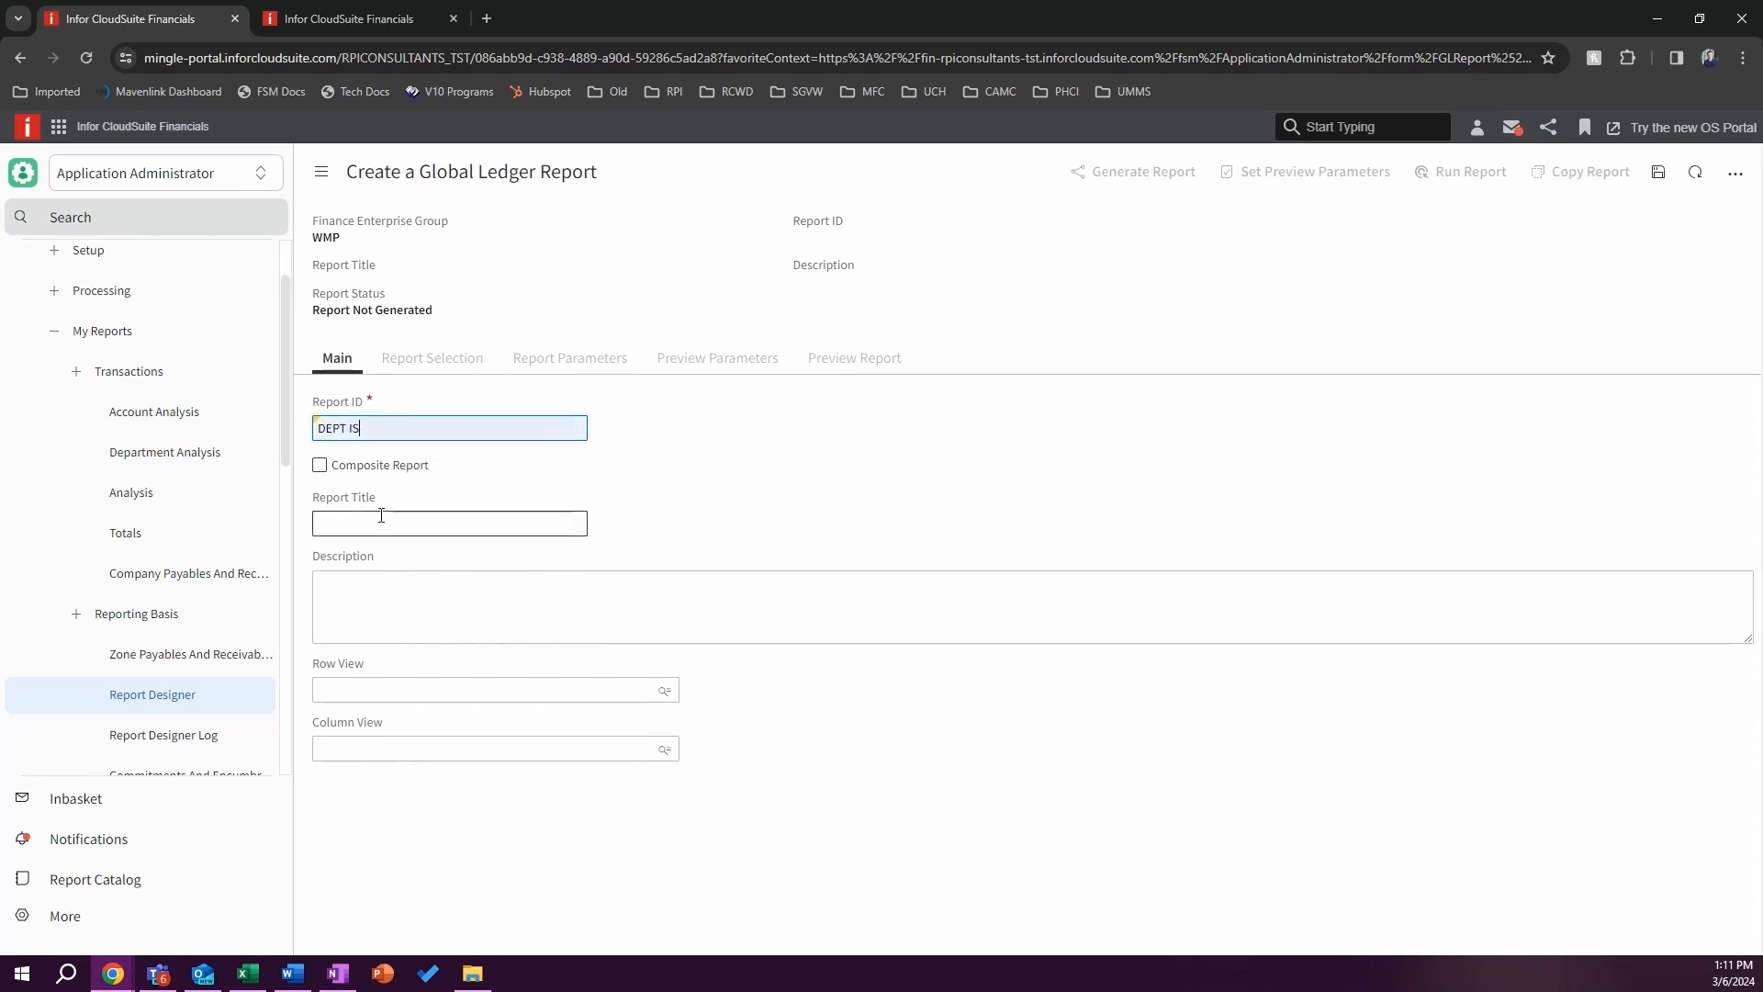
text(D)
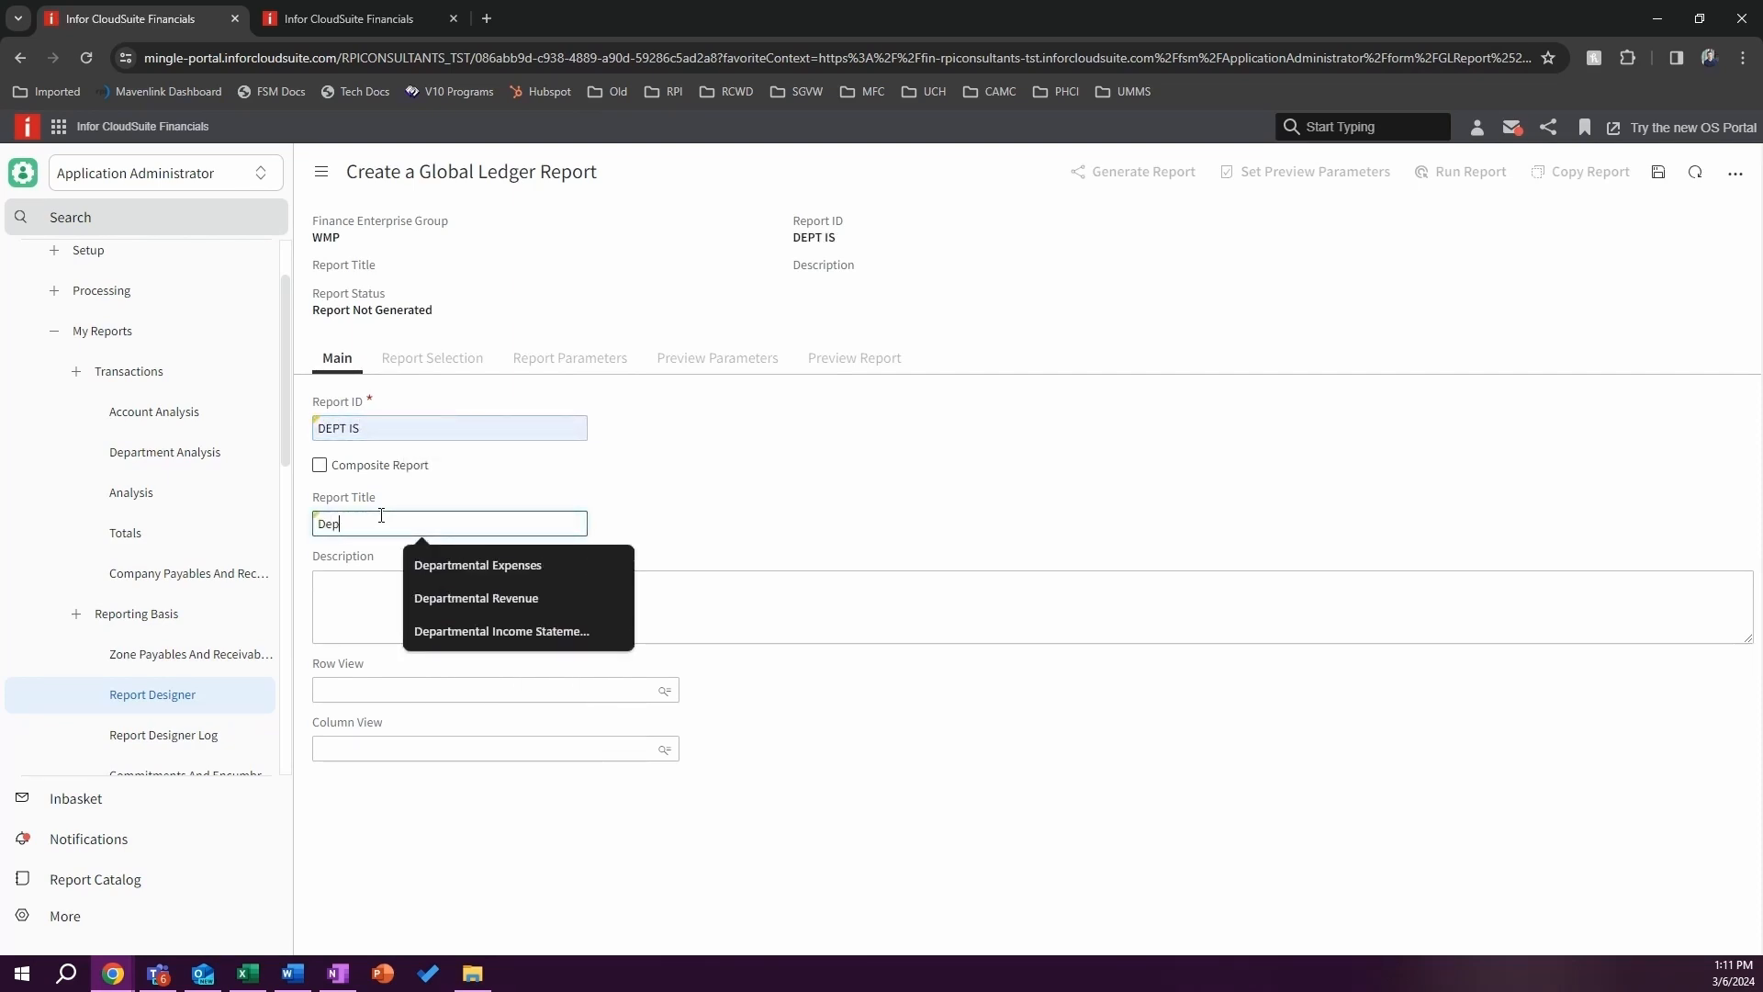
text(ep)
click(492, 626)
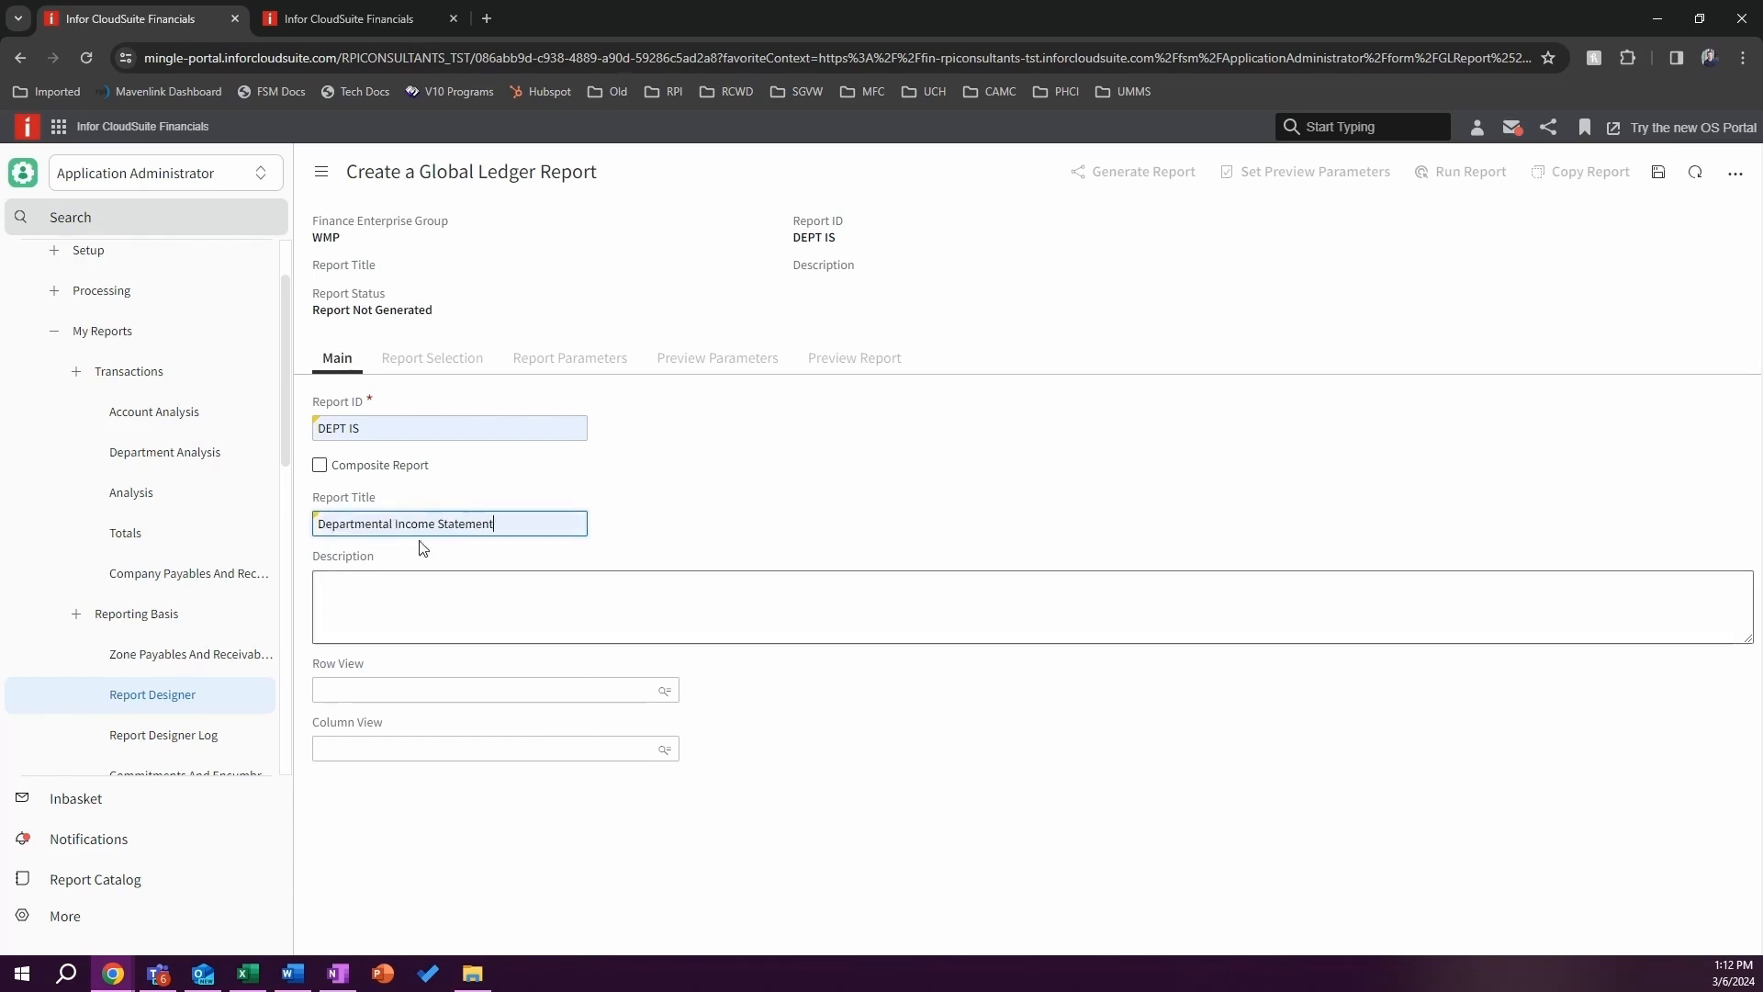
click(347, 481)
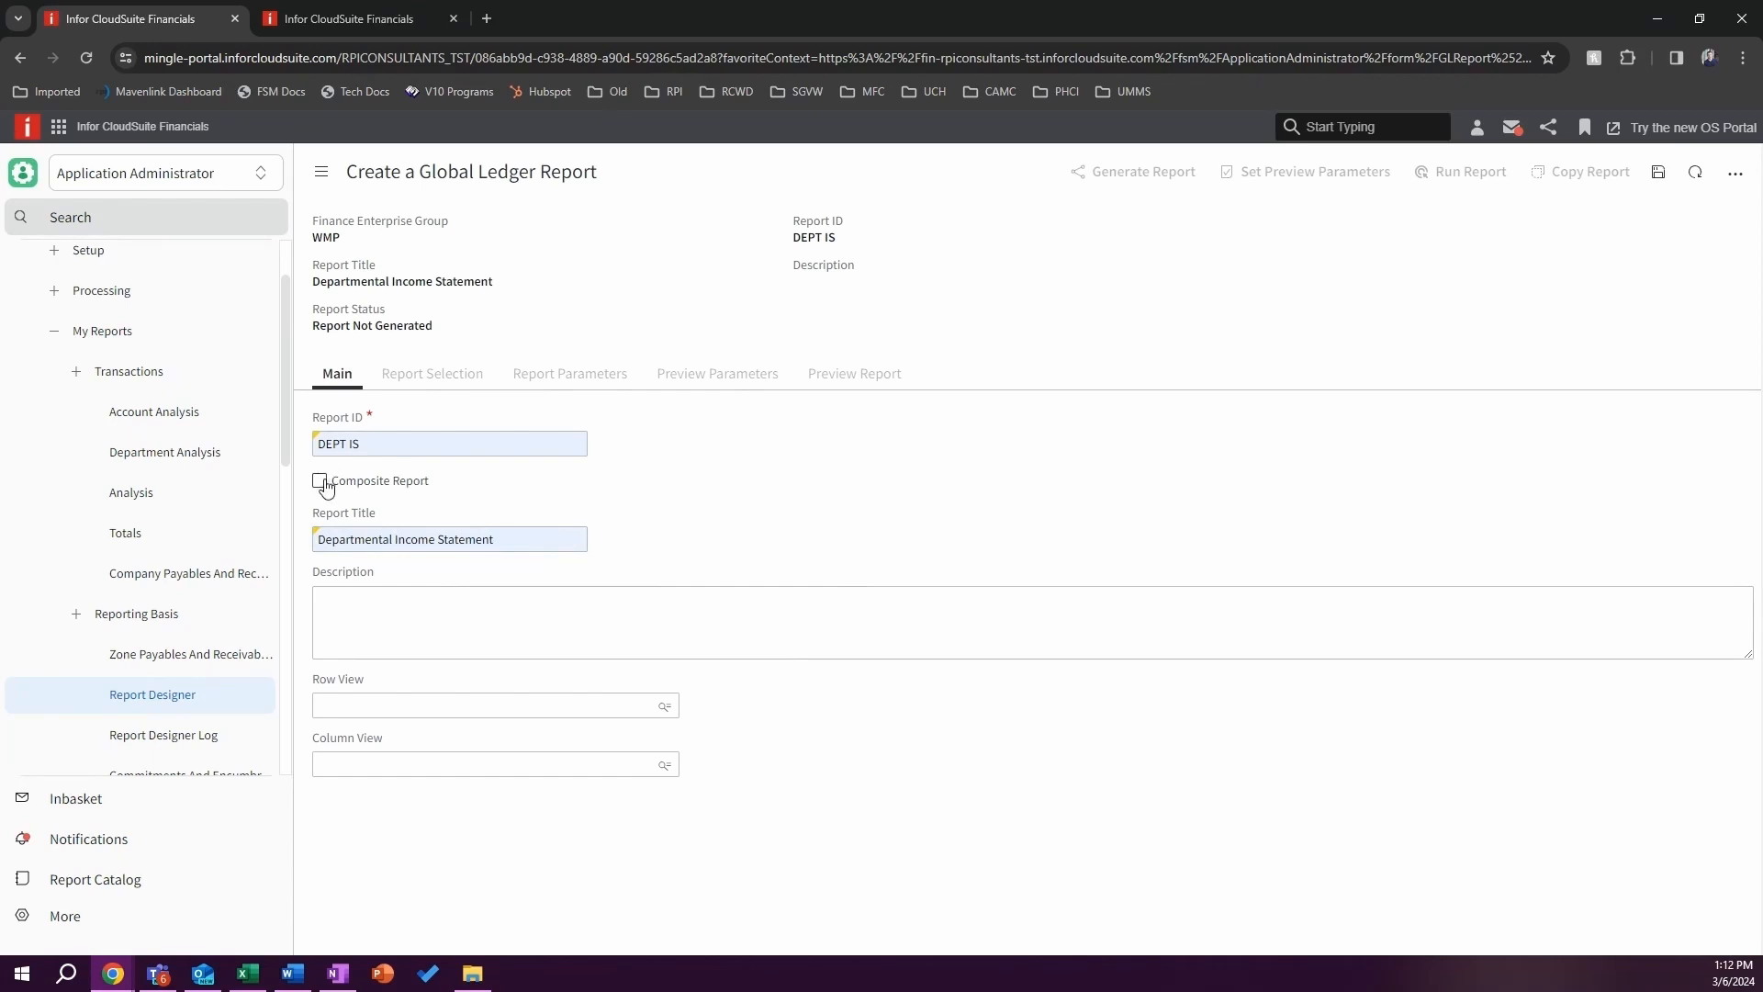
click(1658, 173)
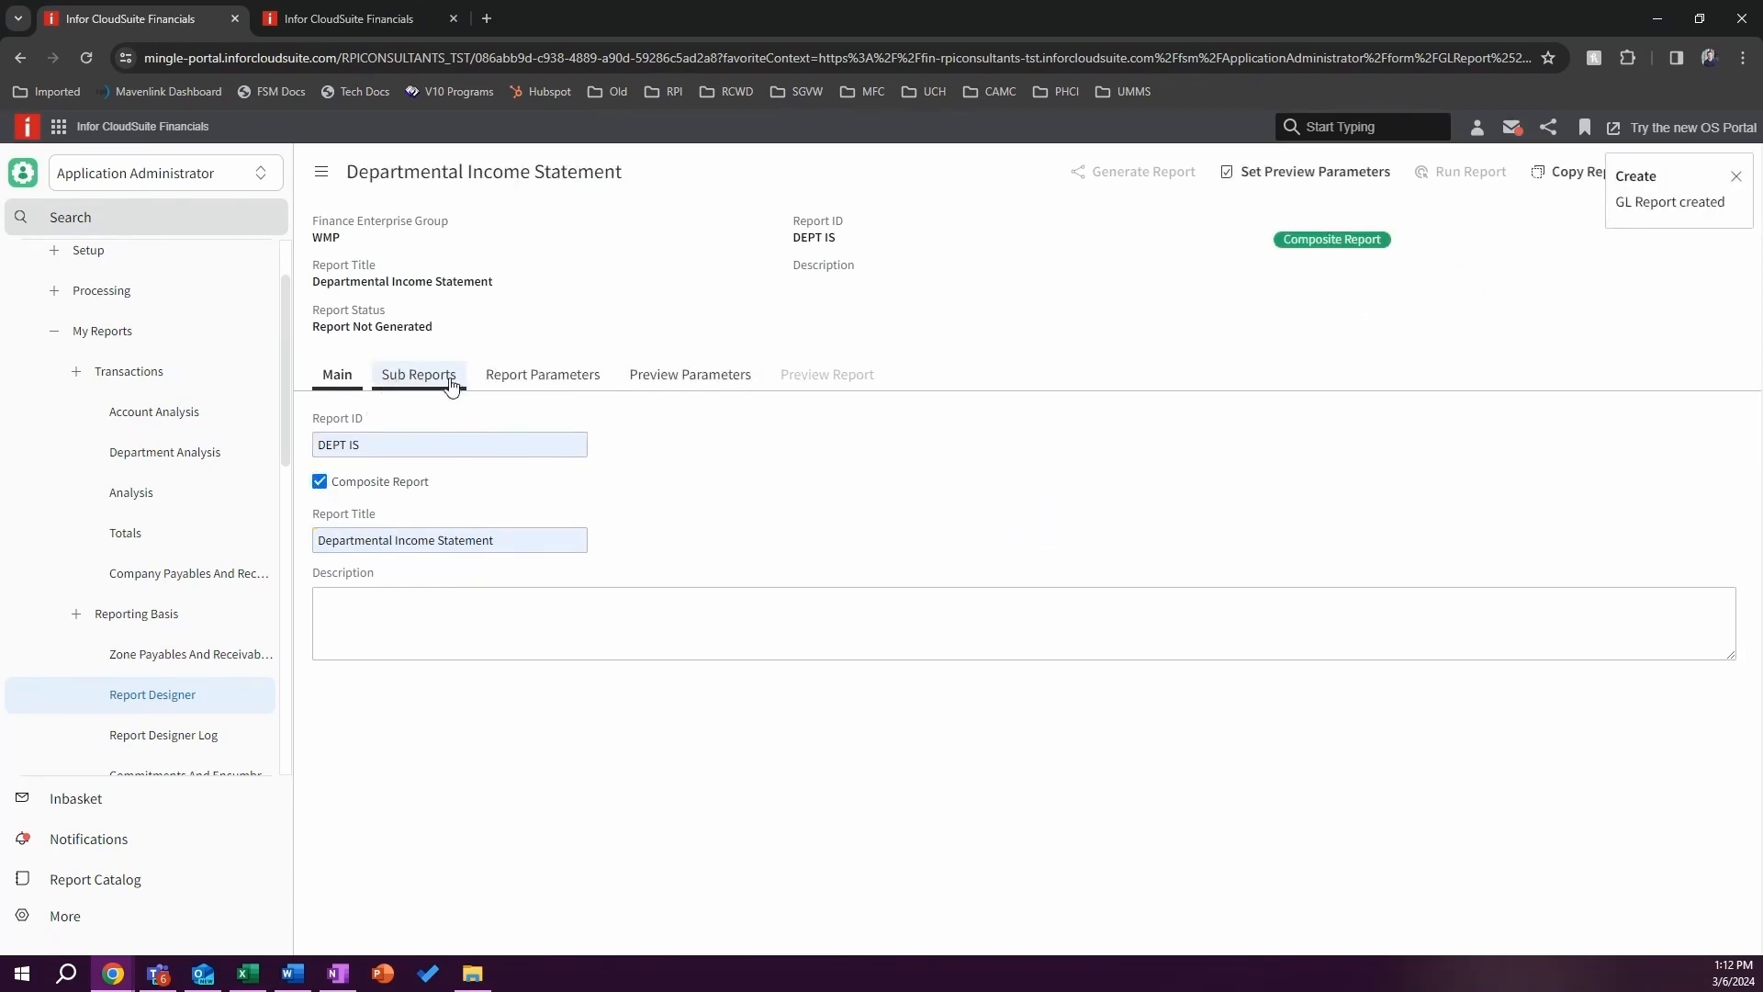
Step: Add DEPT REV as a sub report with the header Revenue, save it and return to the composite report
click(420, 376)
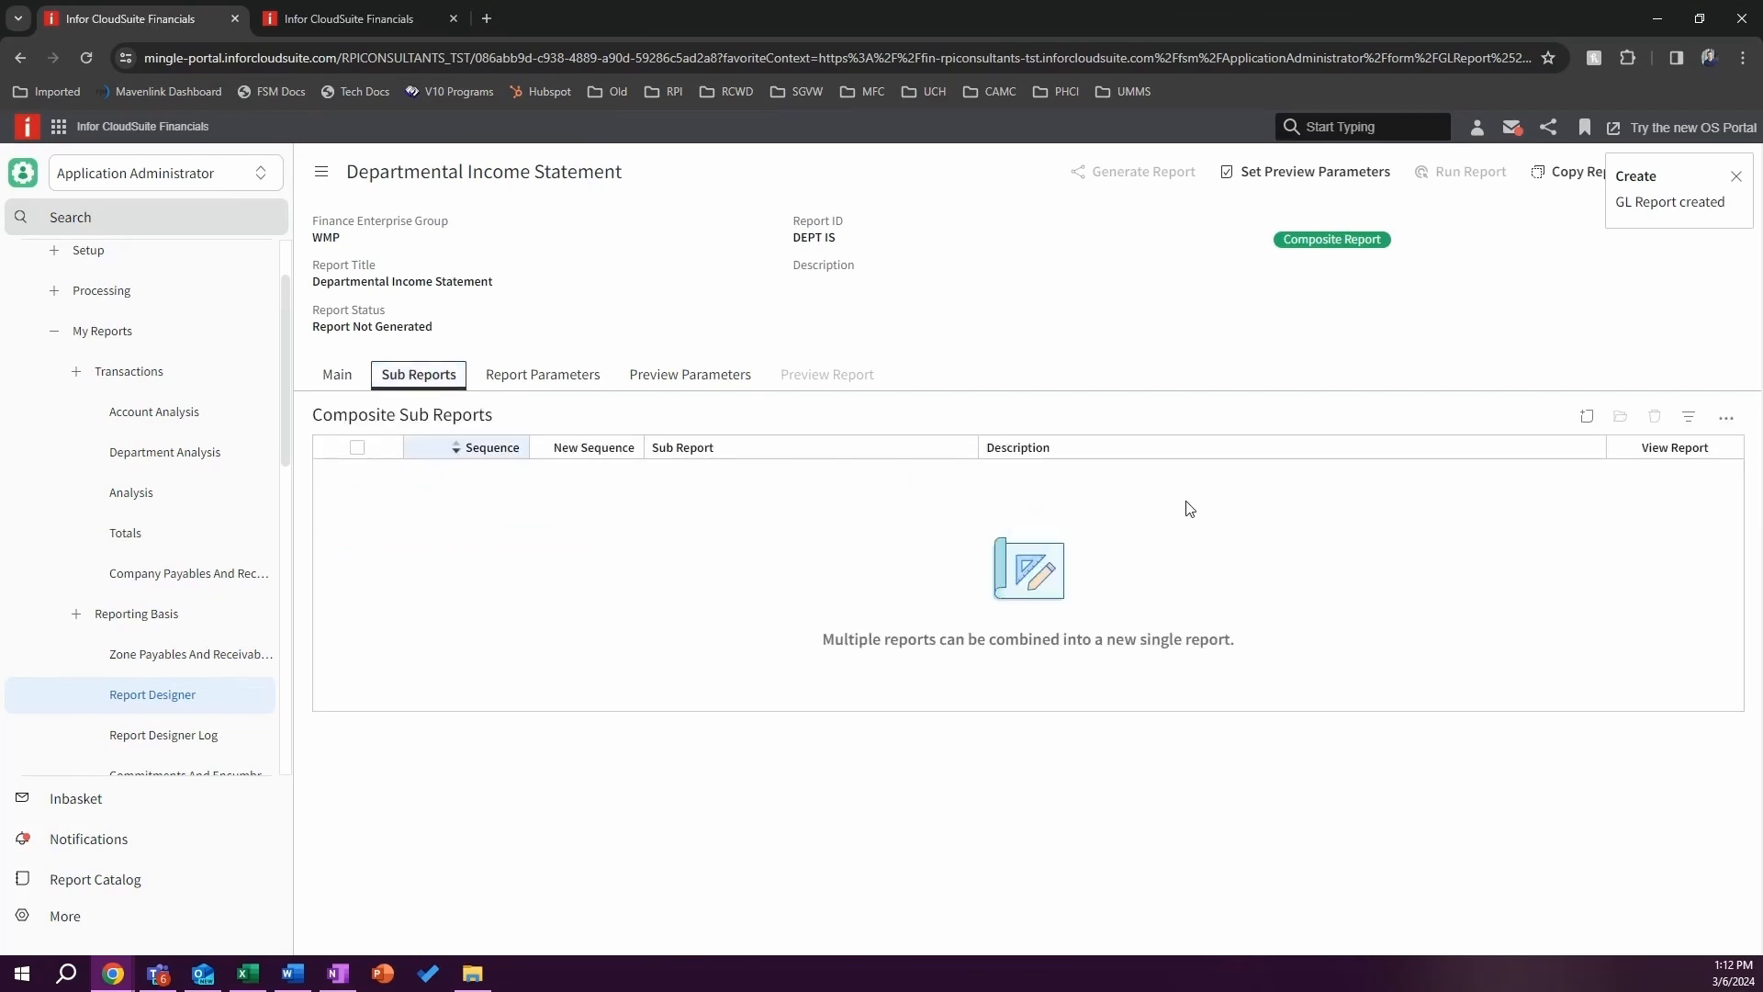
click(1587, 419)
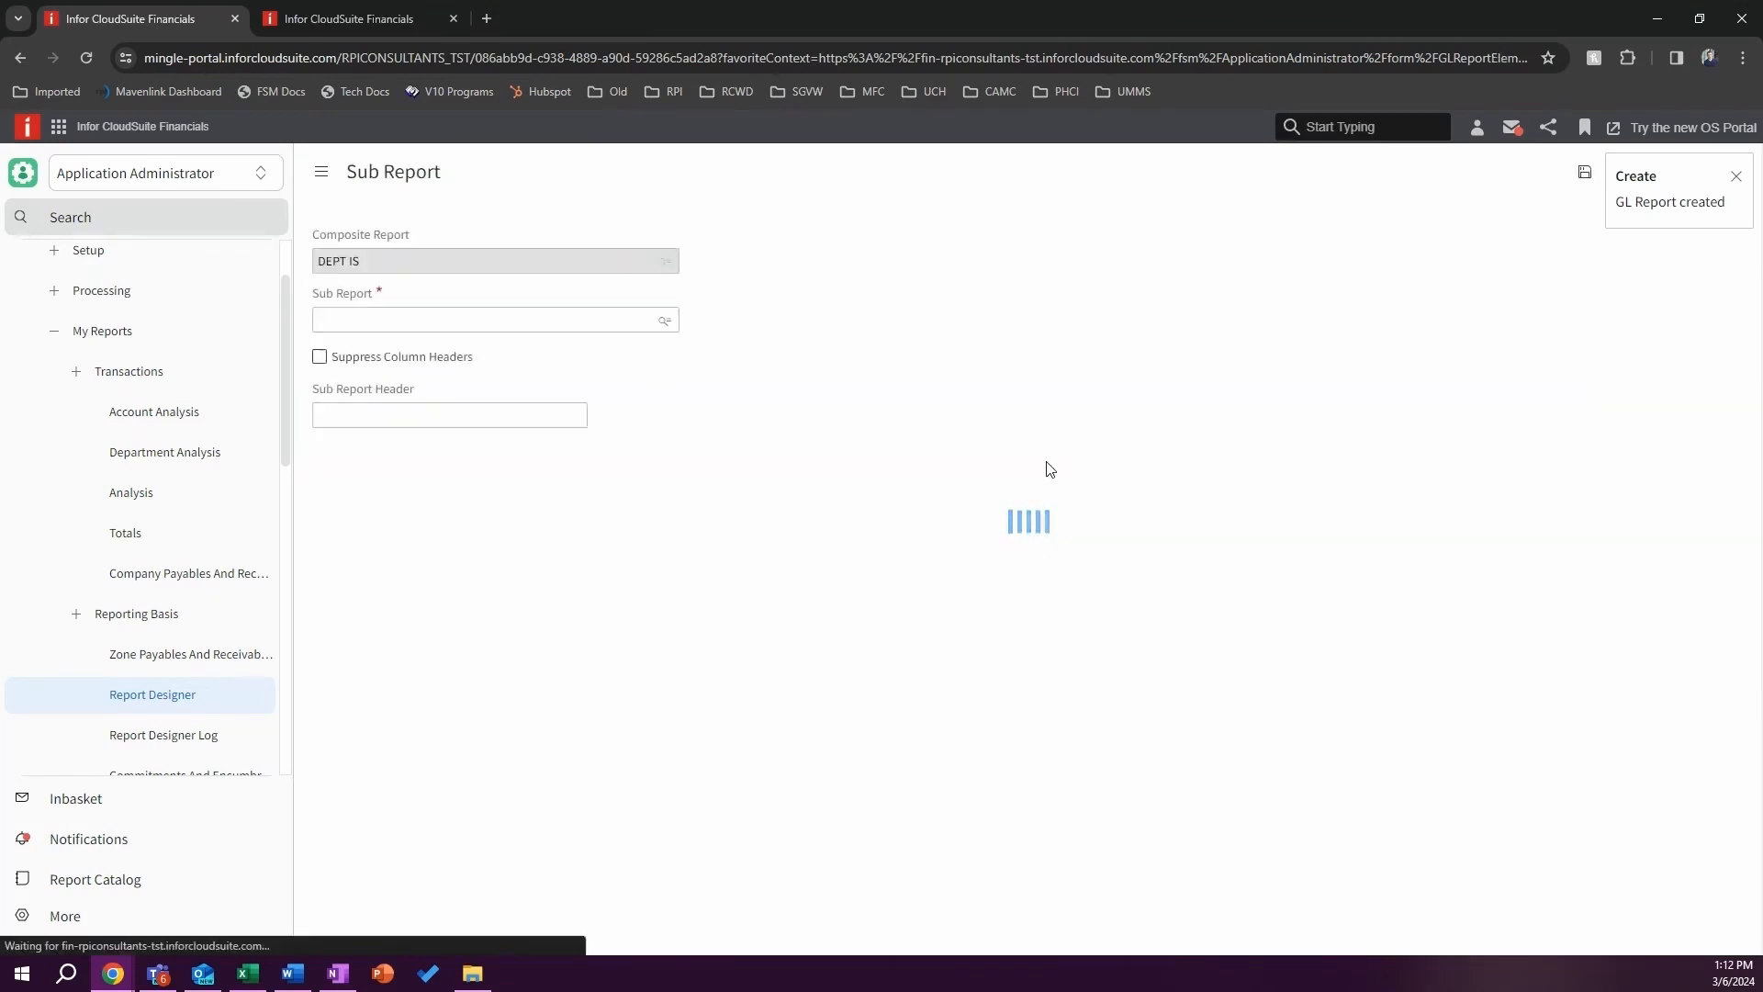
click(663, 320)
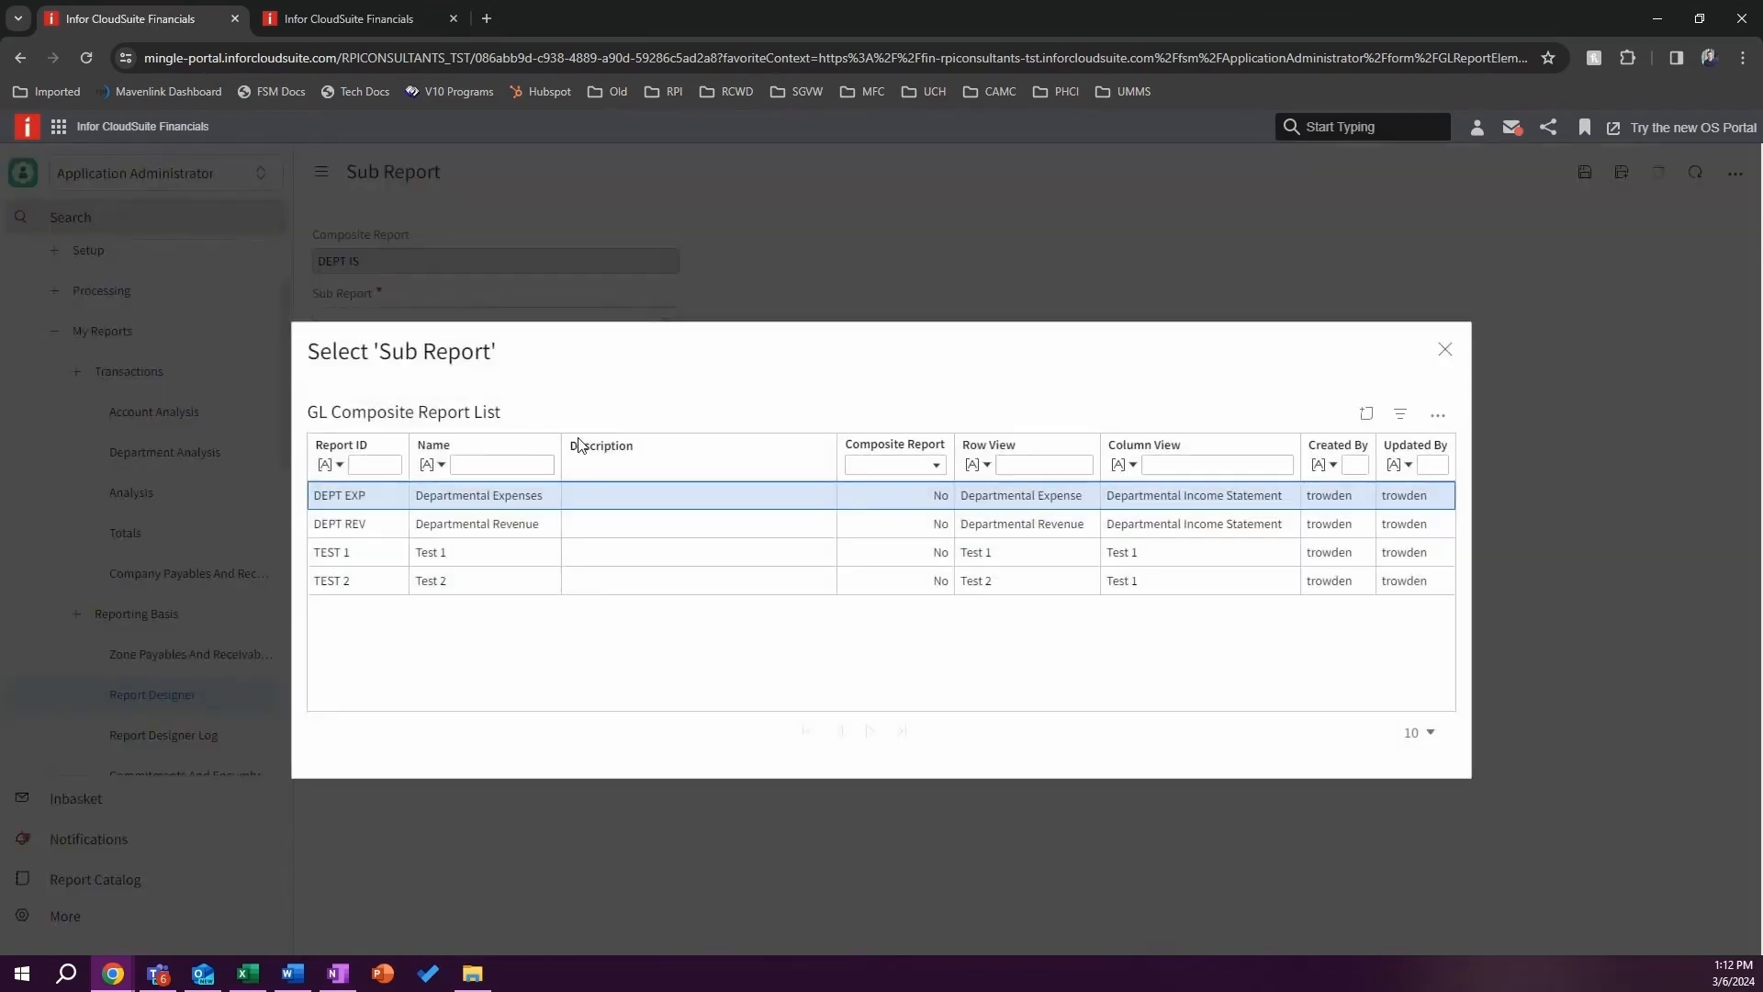
click(529, 524)
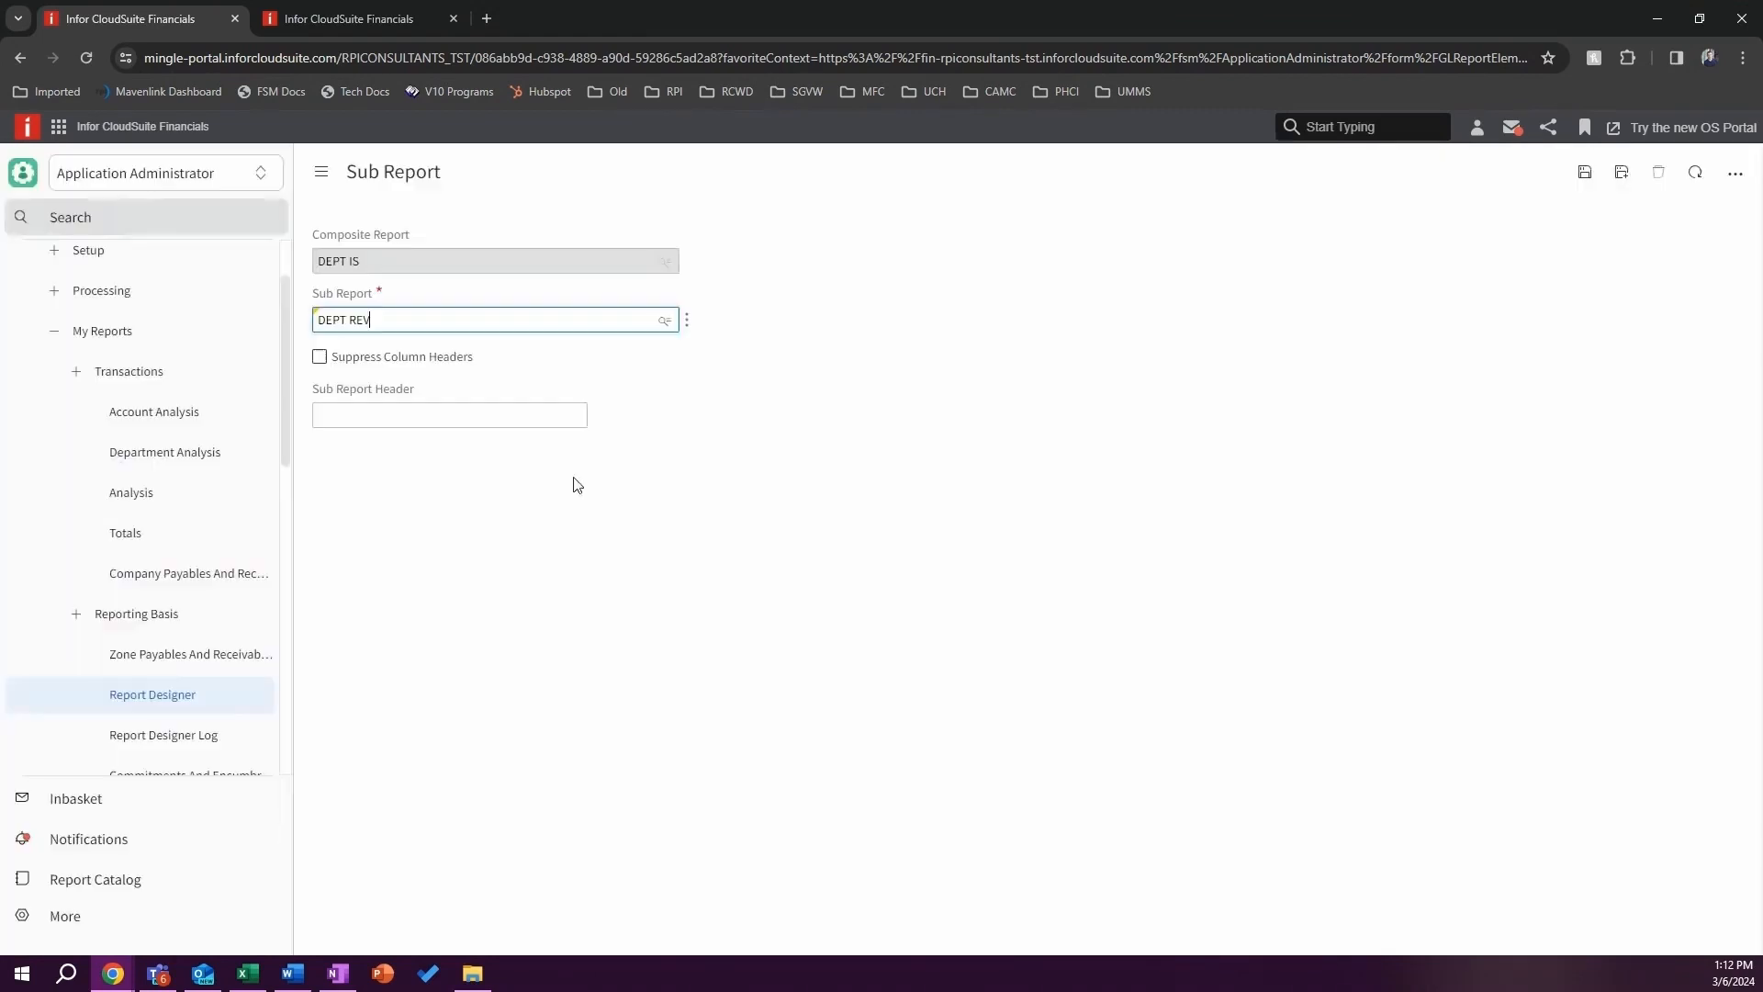
click(403, 423)
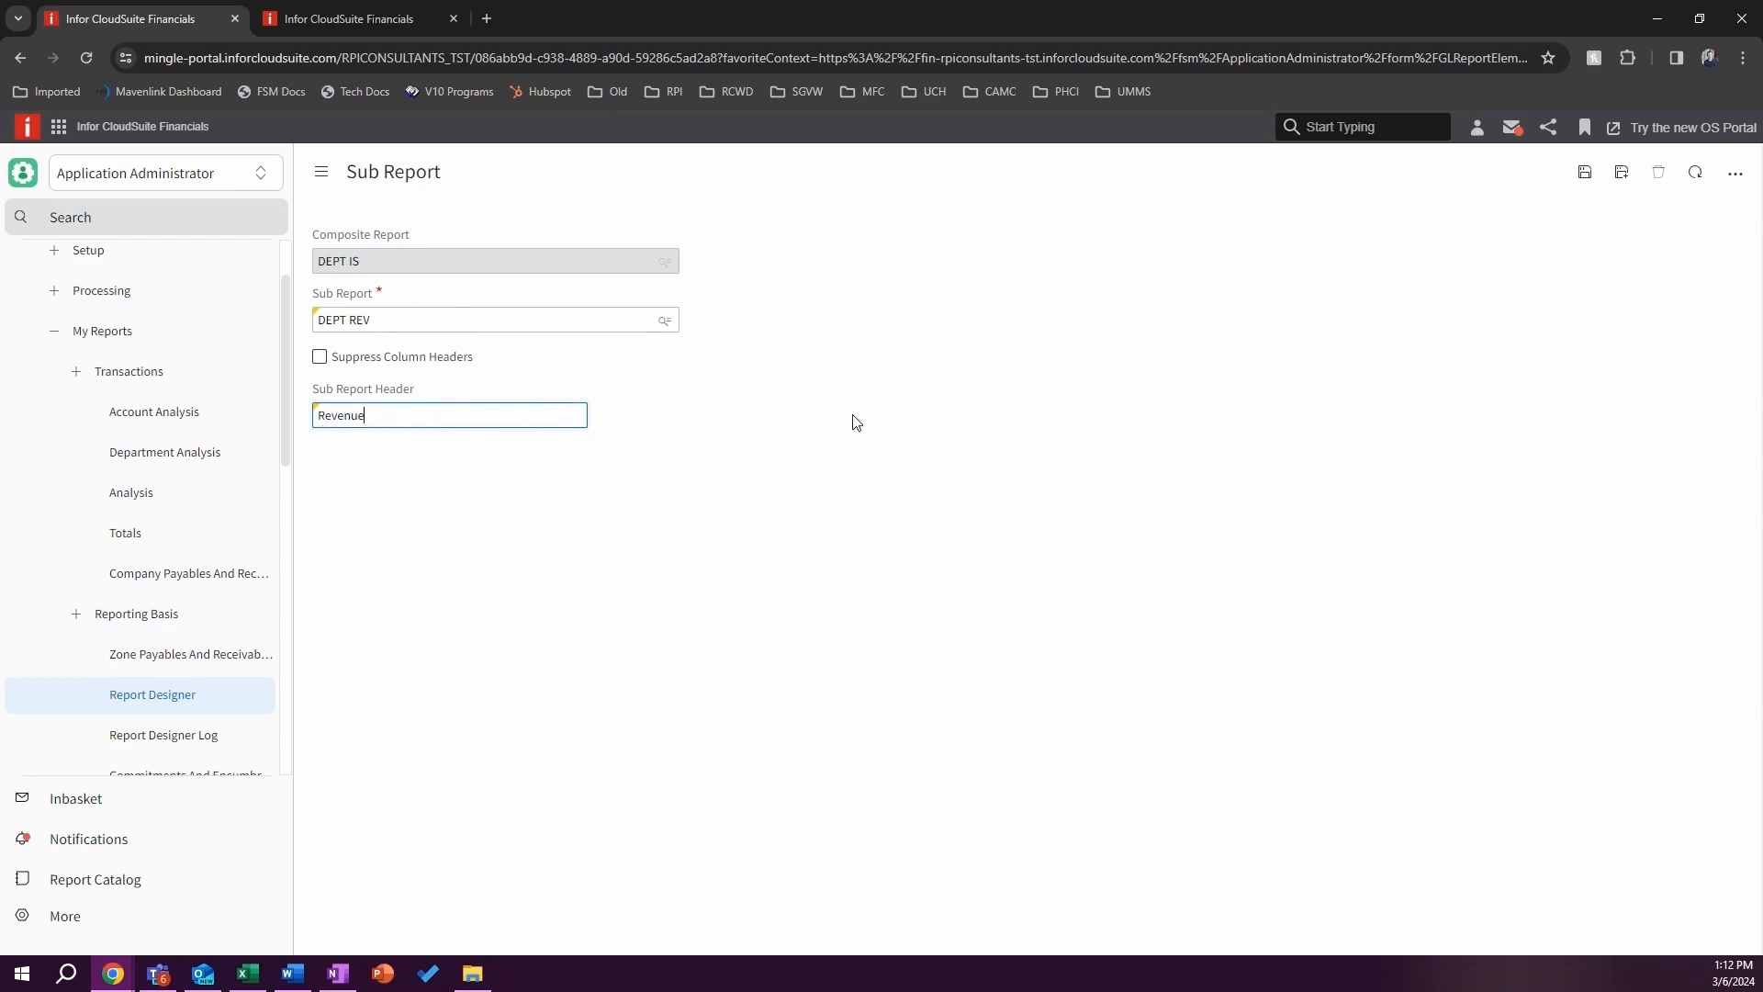
click(1582, 175)
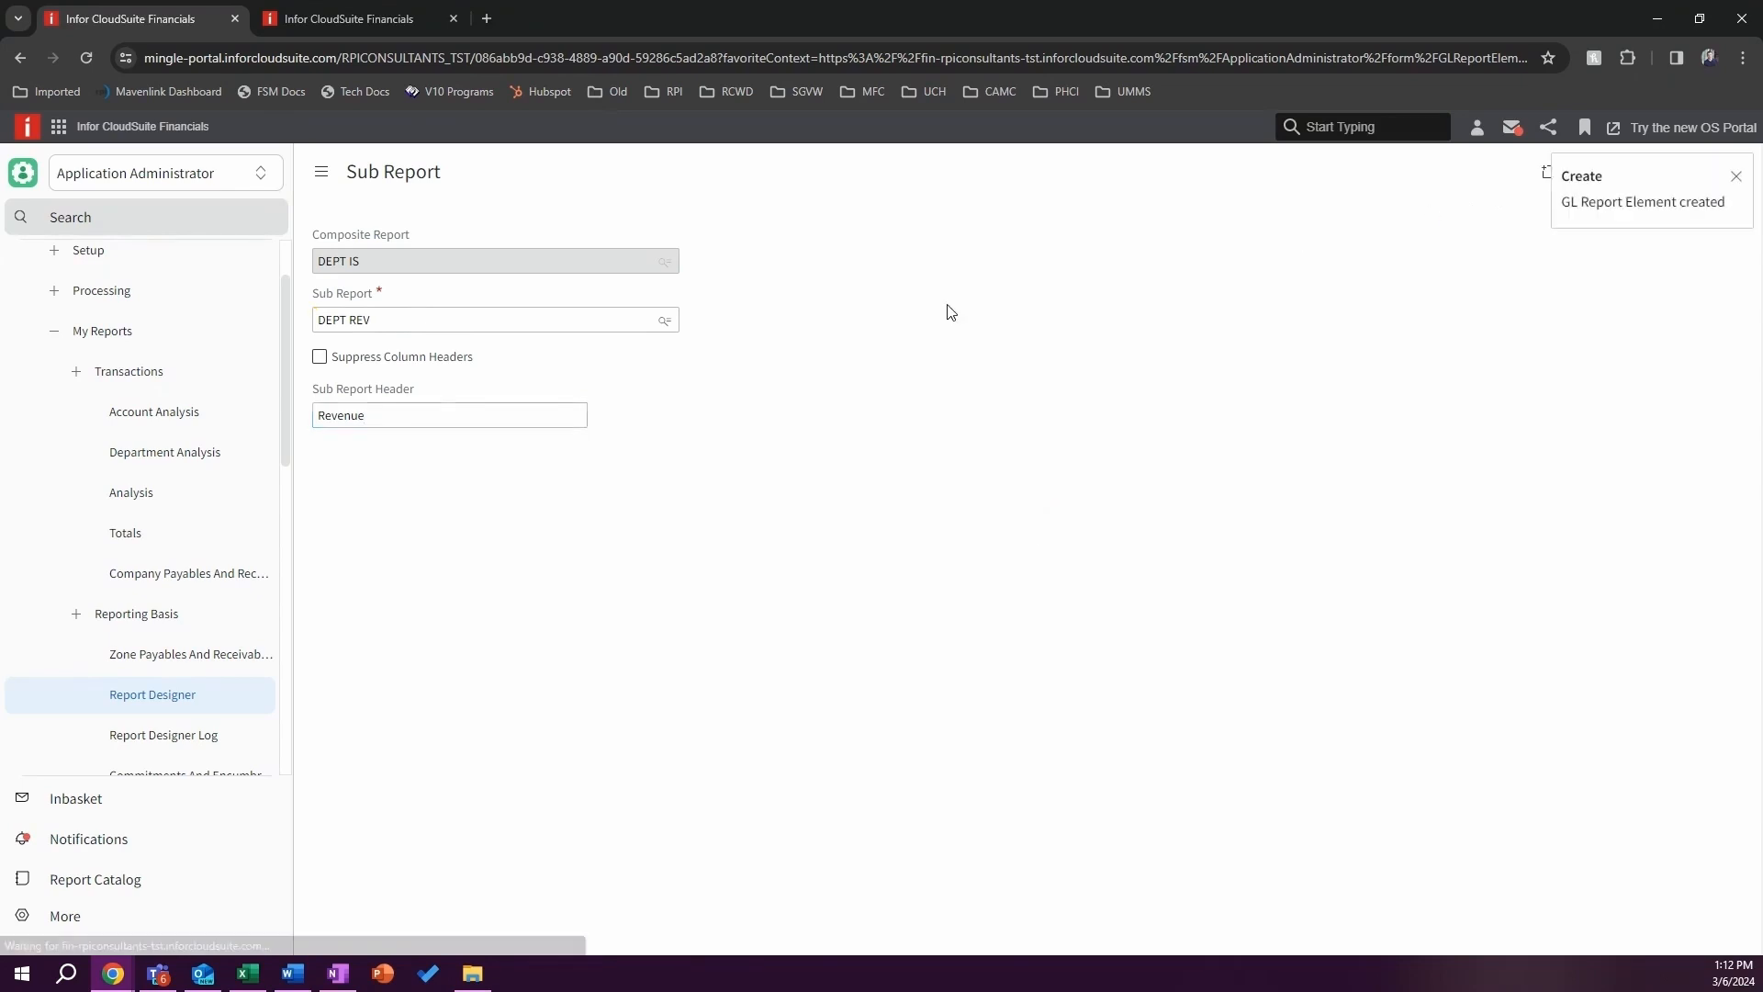
click(20, 57)
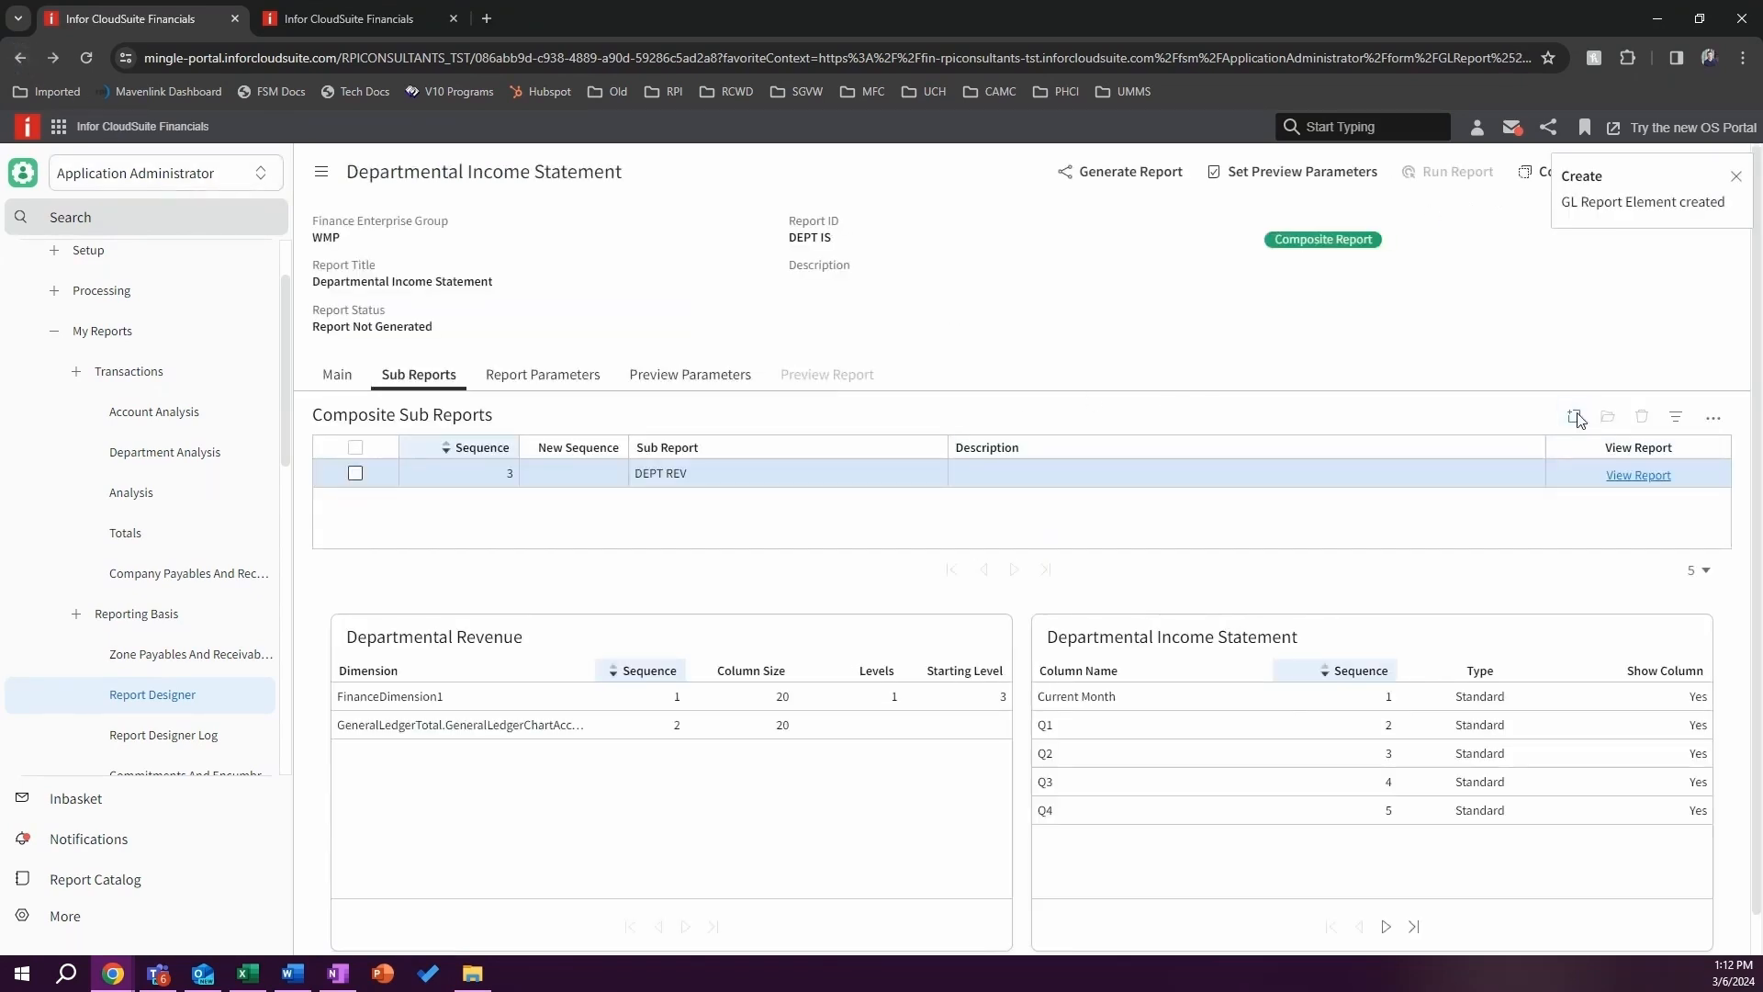
Step: Add DEPT EXP as a sub report with the header Expenses, save it and return to the composite report
click(1574, 416)
click(664, 320)
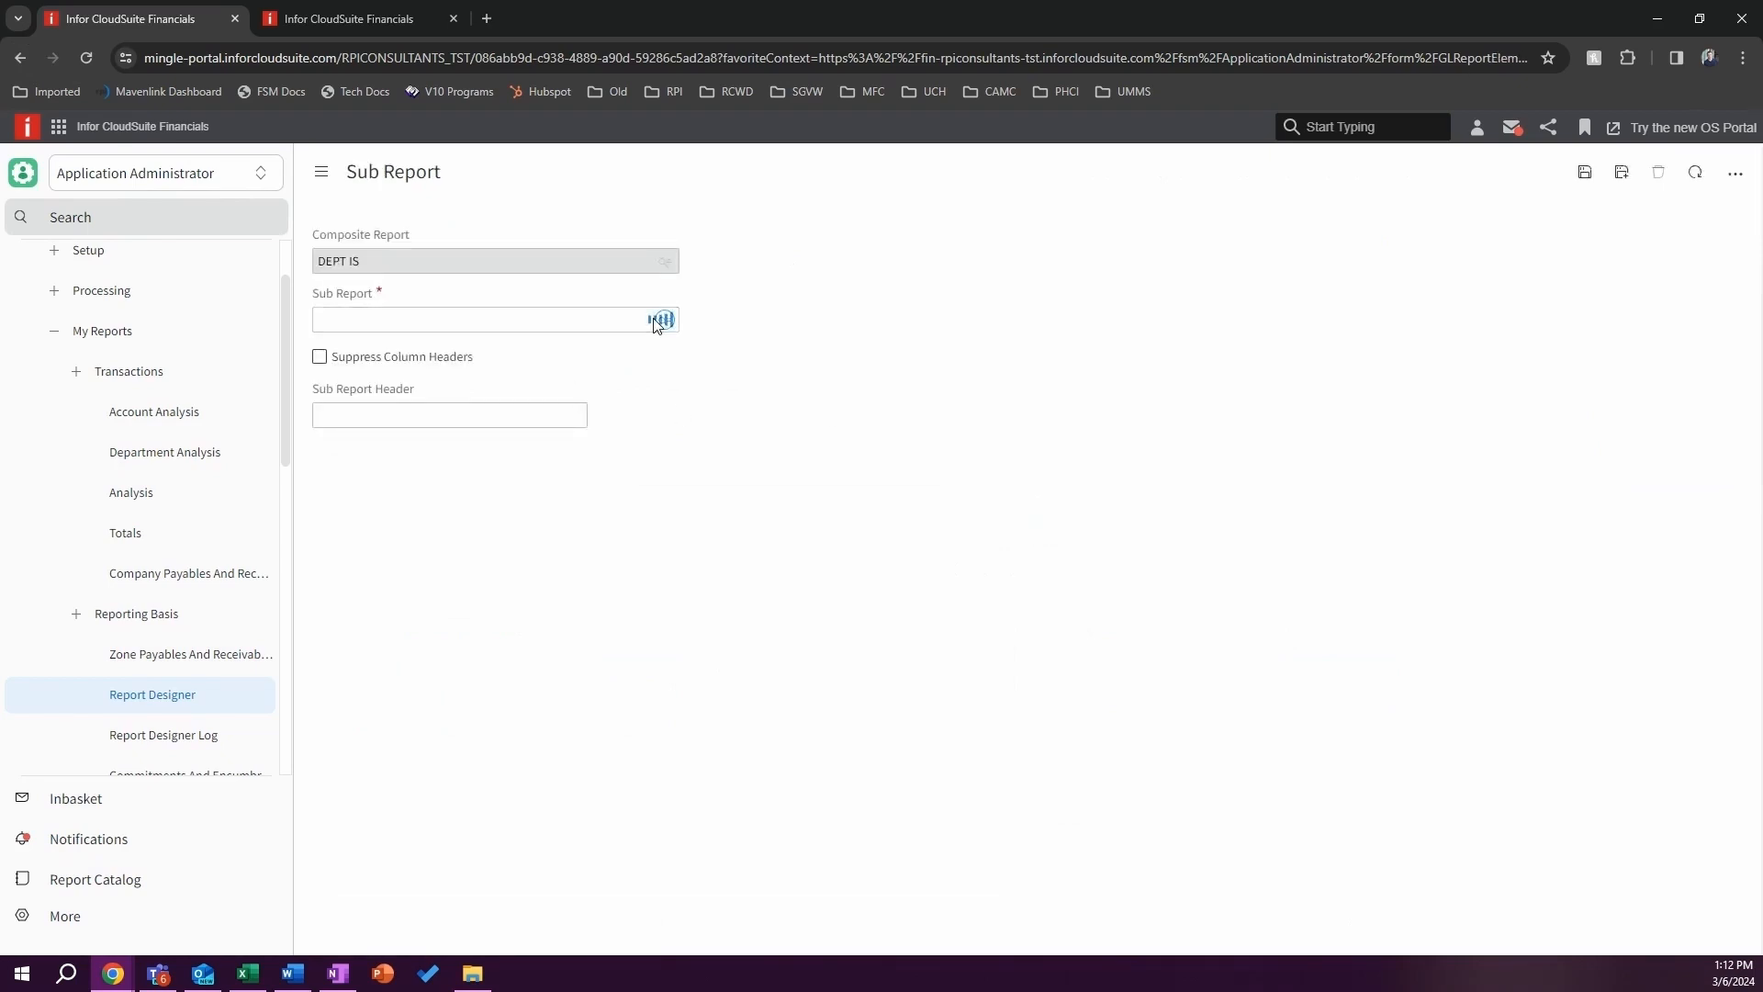
click(554, 508)
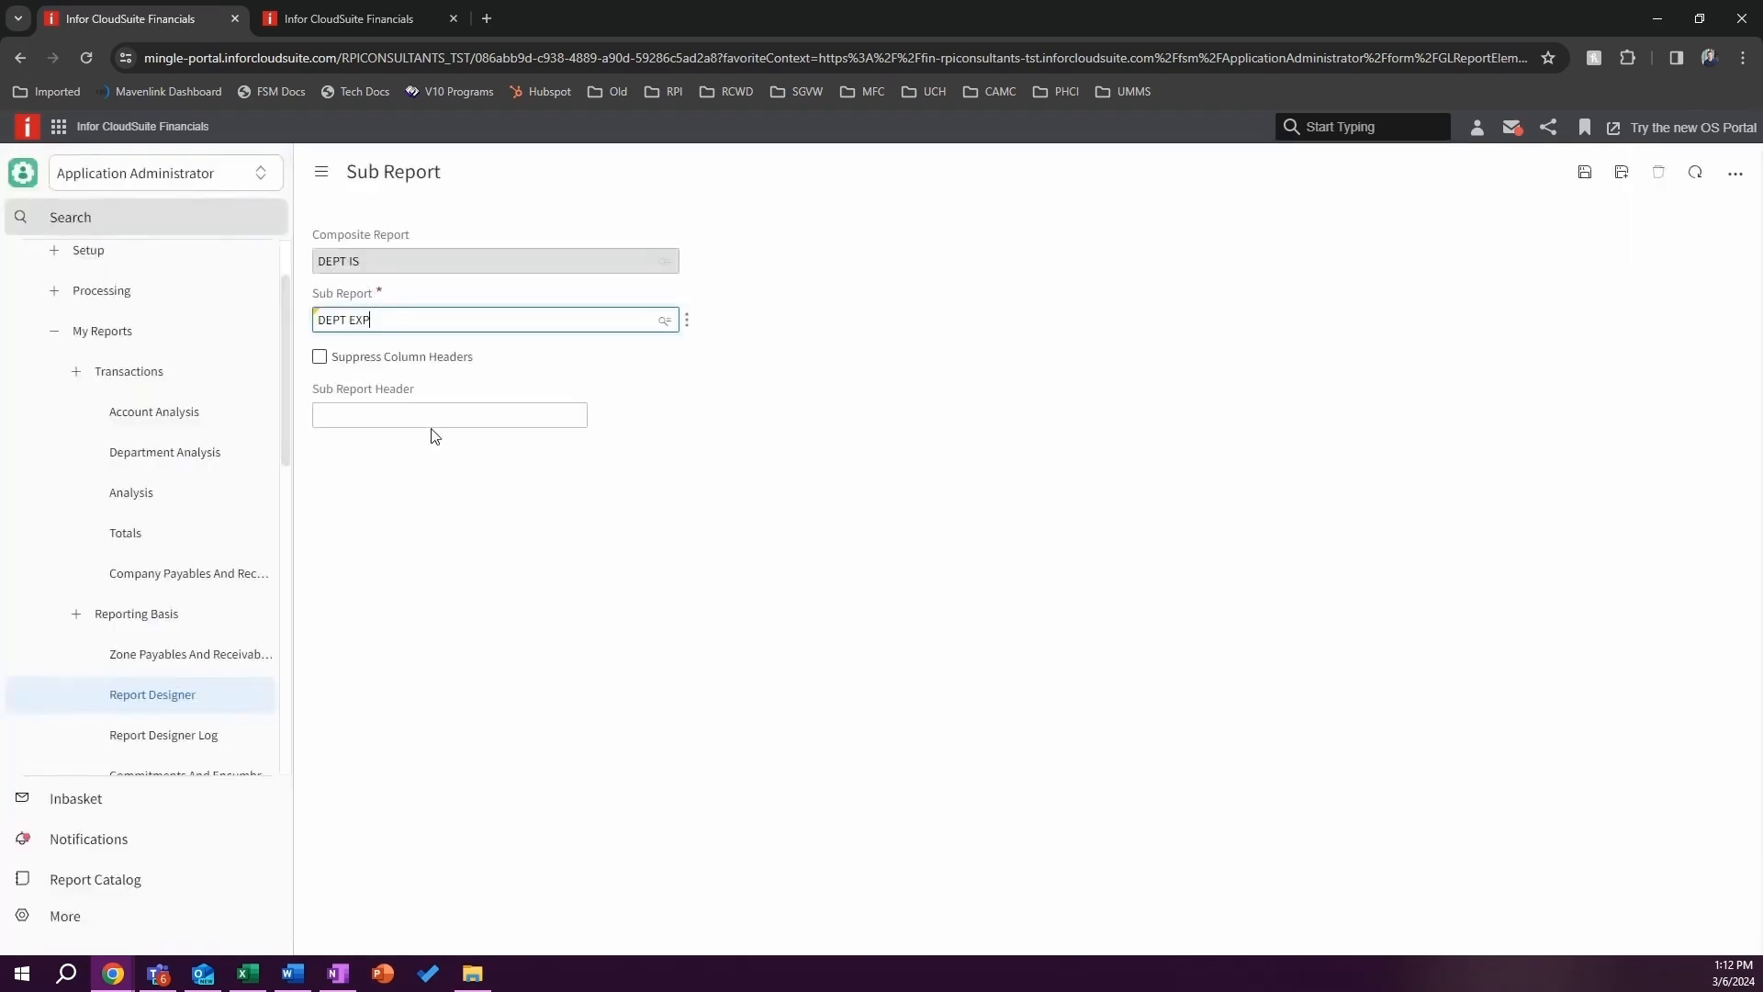
click(432, 414)
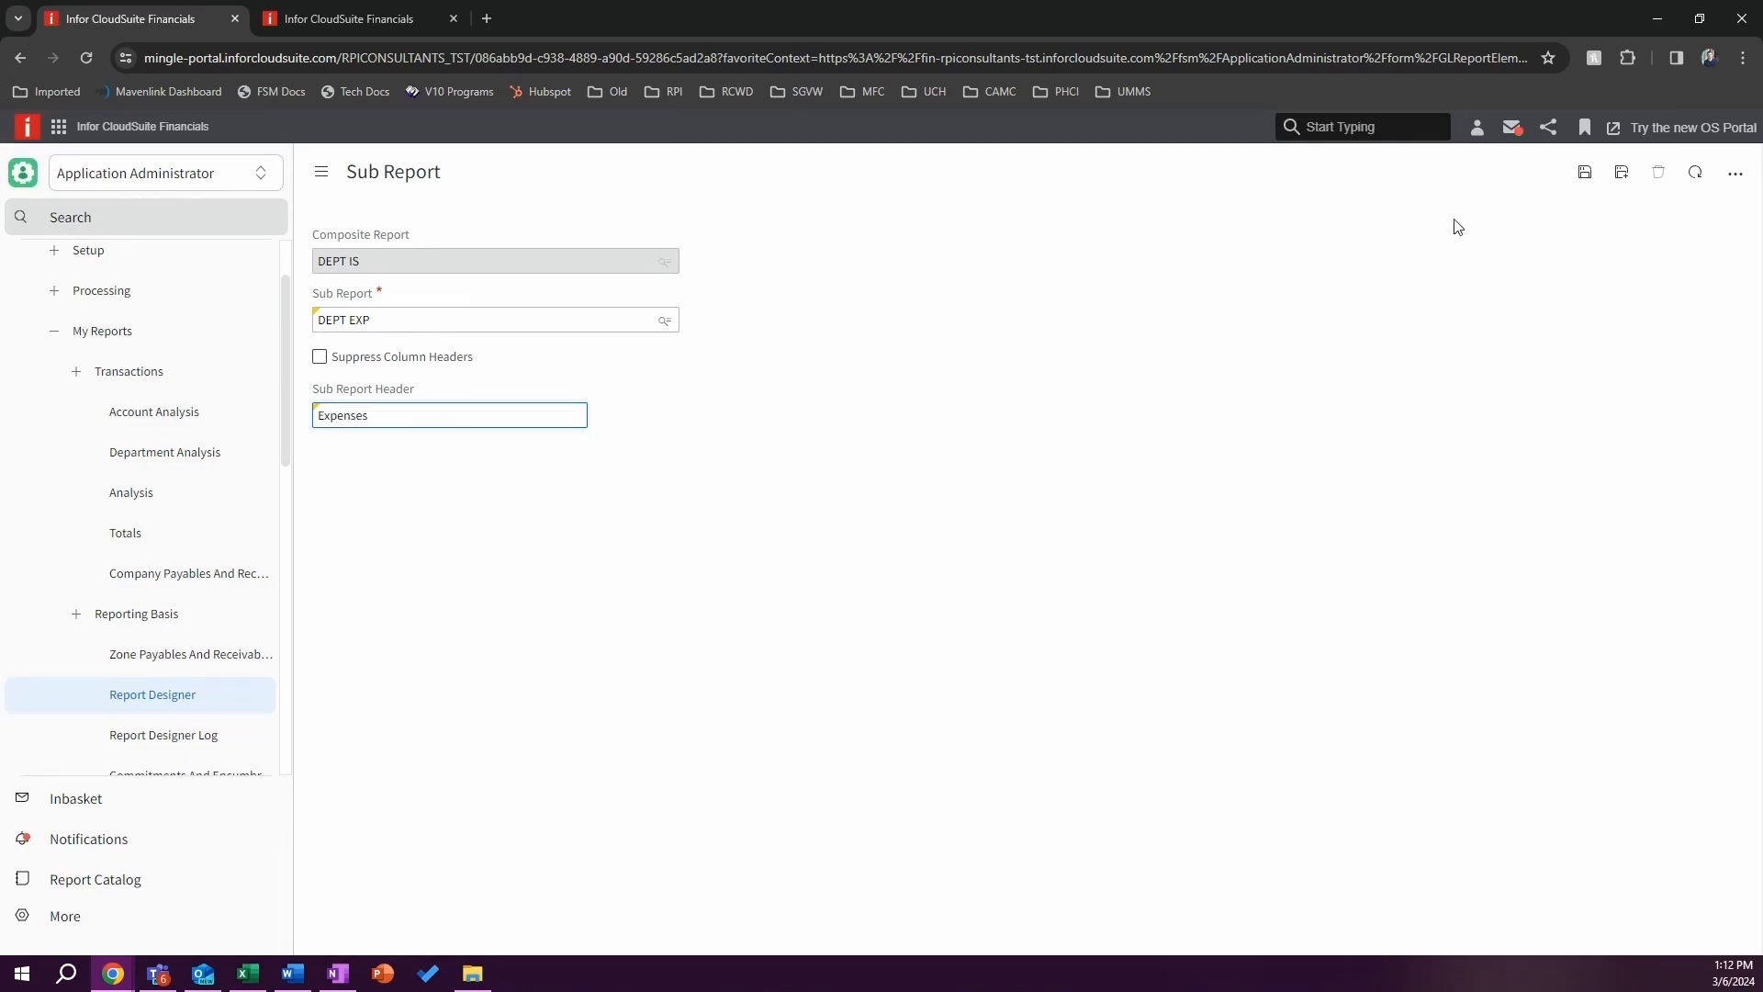
click(1585, 173)
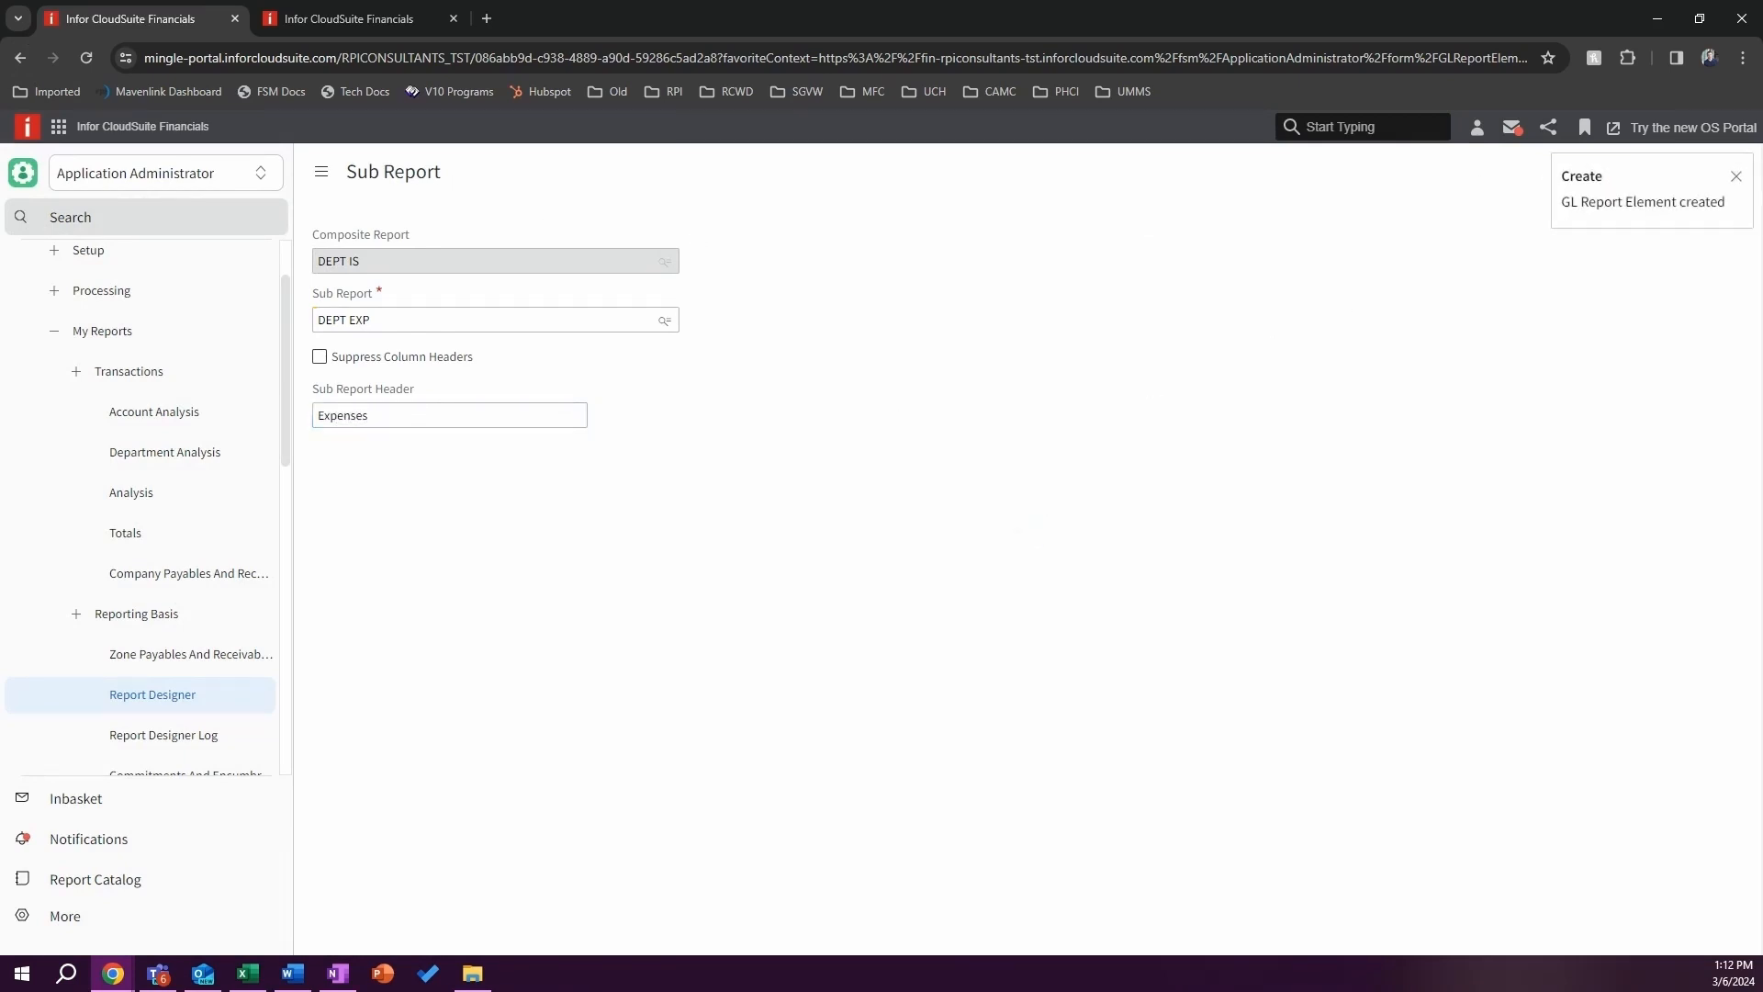
click(22, 58)
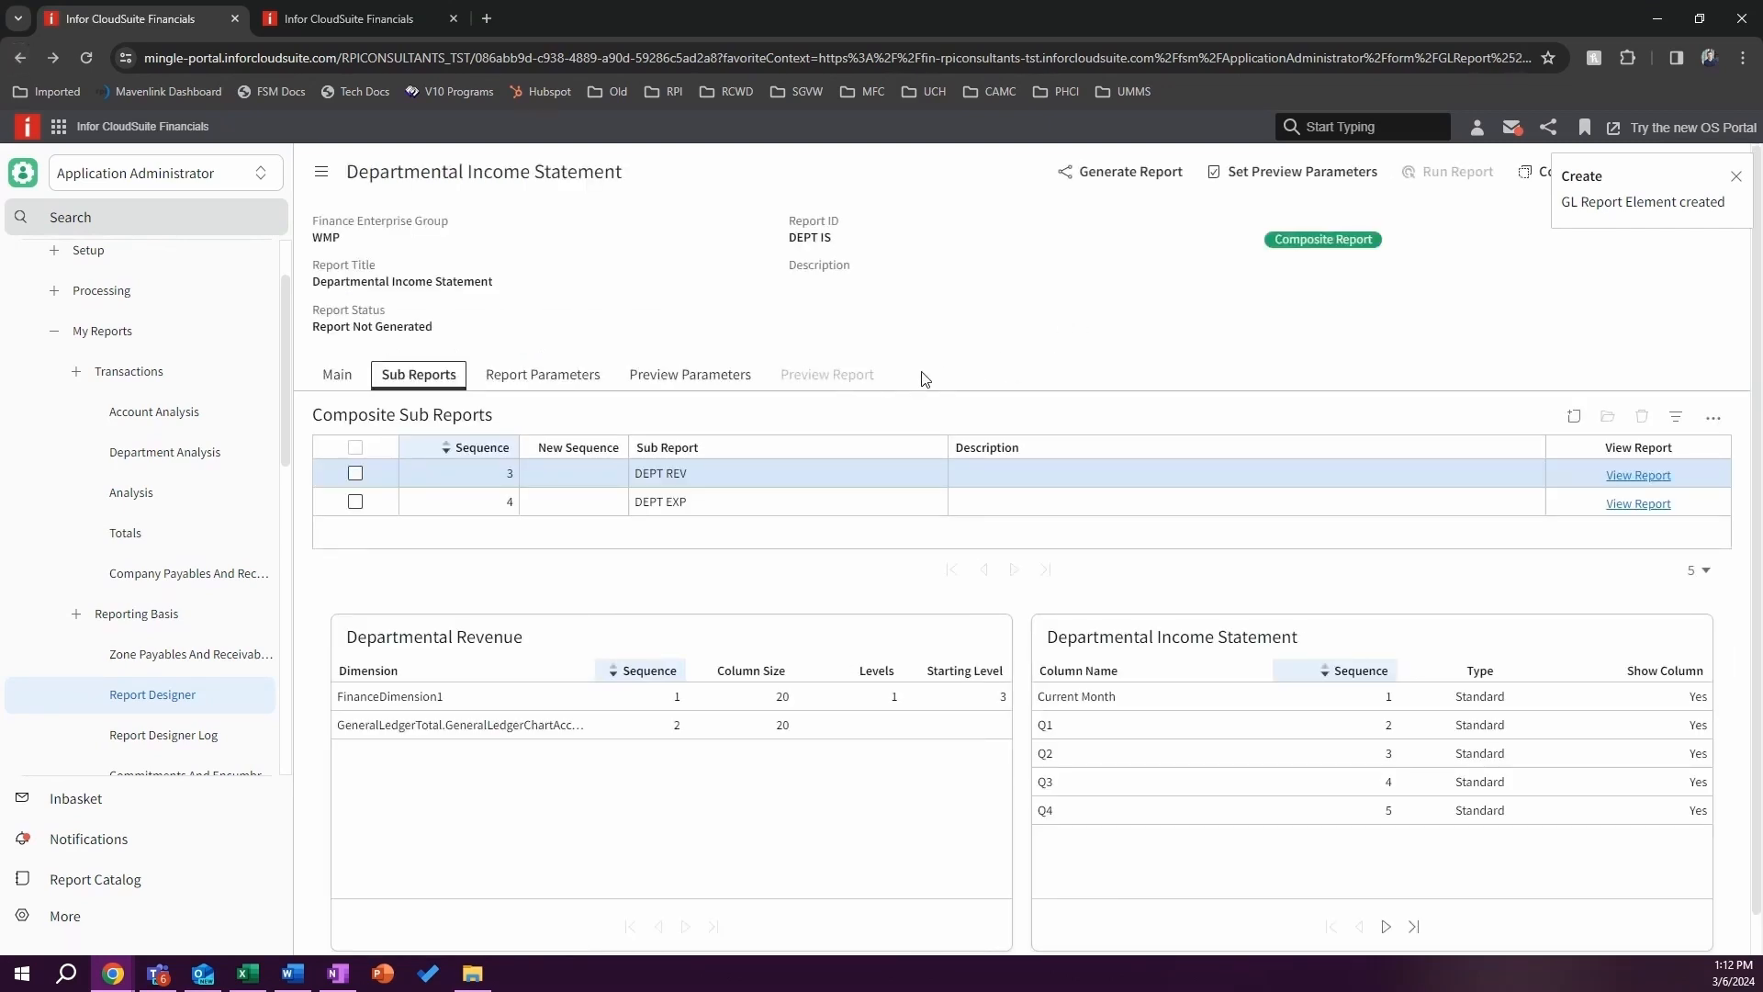
Step: Generate the DEPT IS report from the Report Designer dashboard and confirm the generation
click(216, 697)
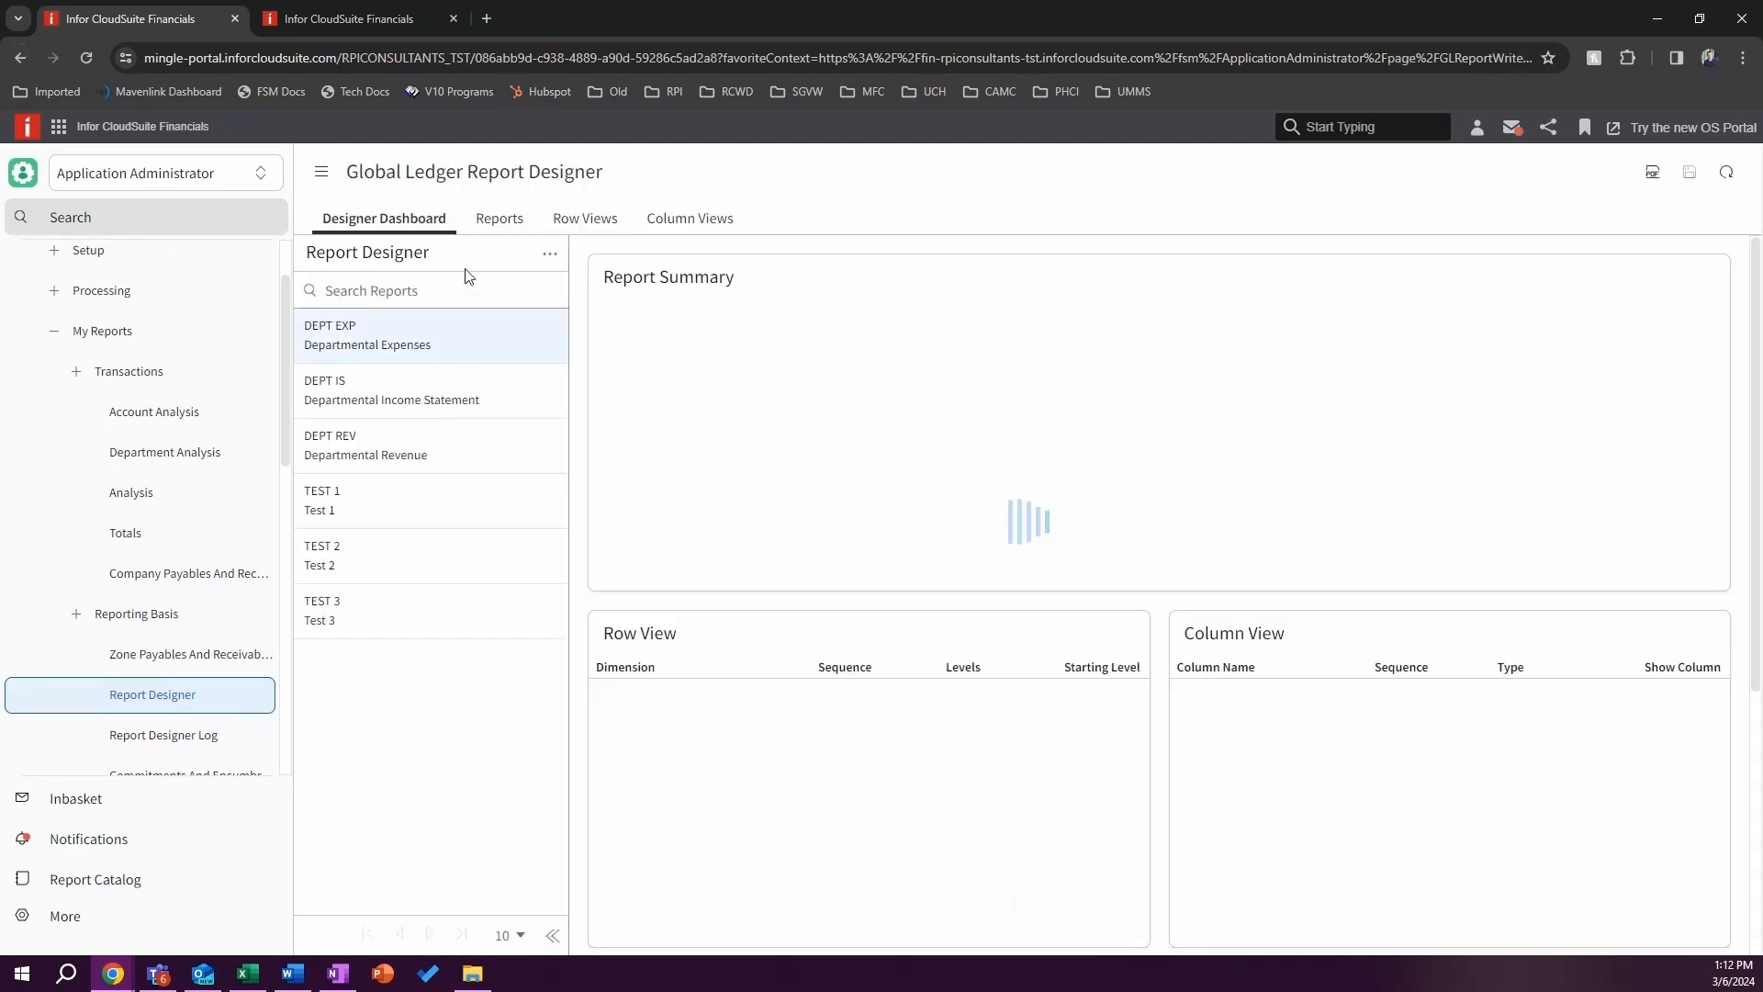
click(354, 399)
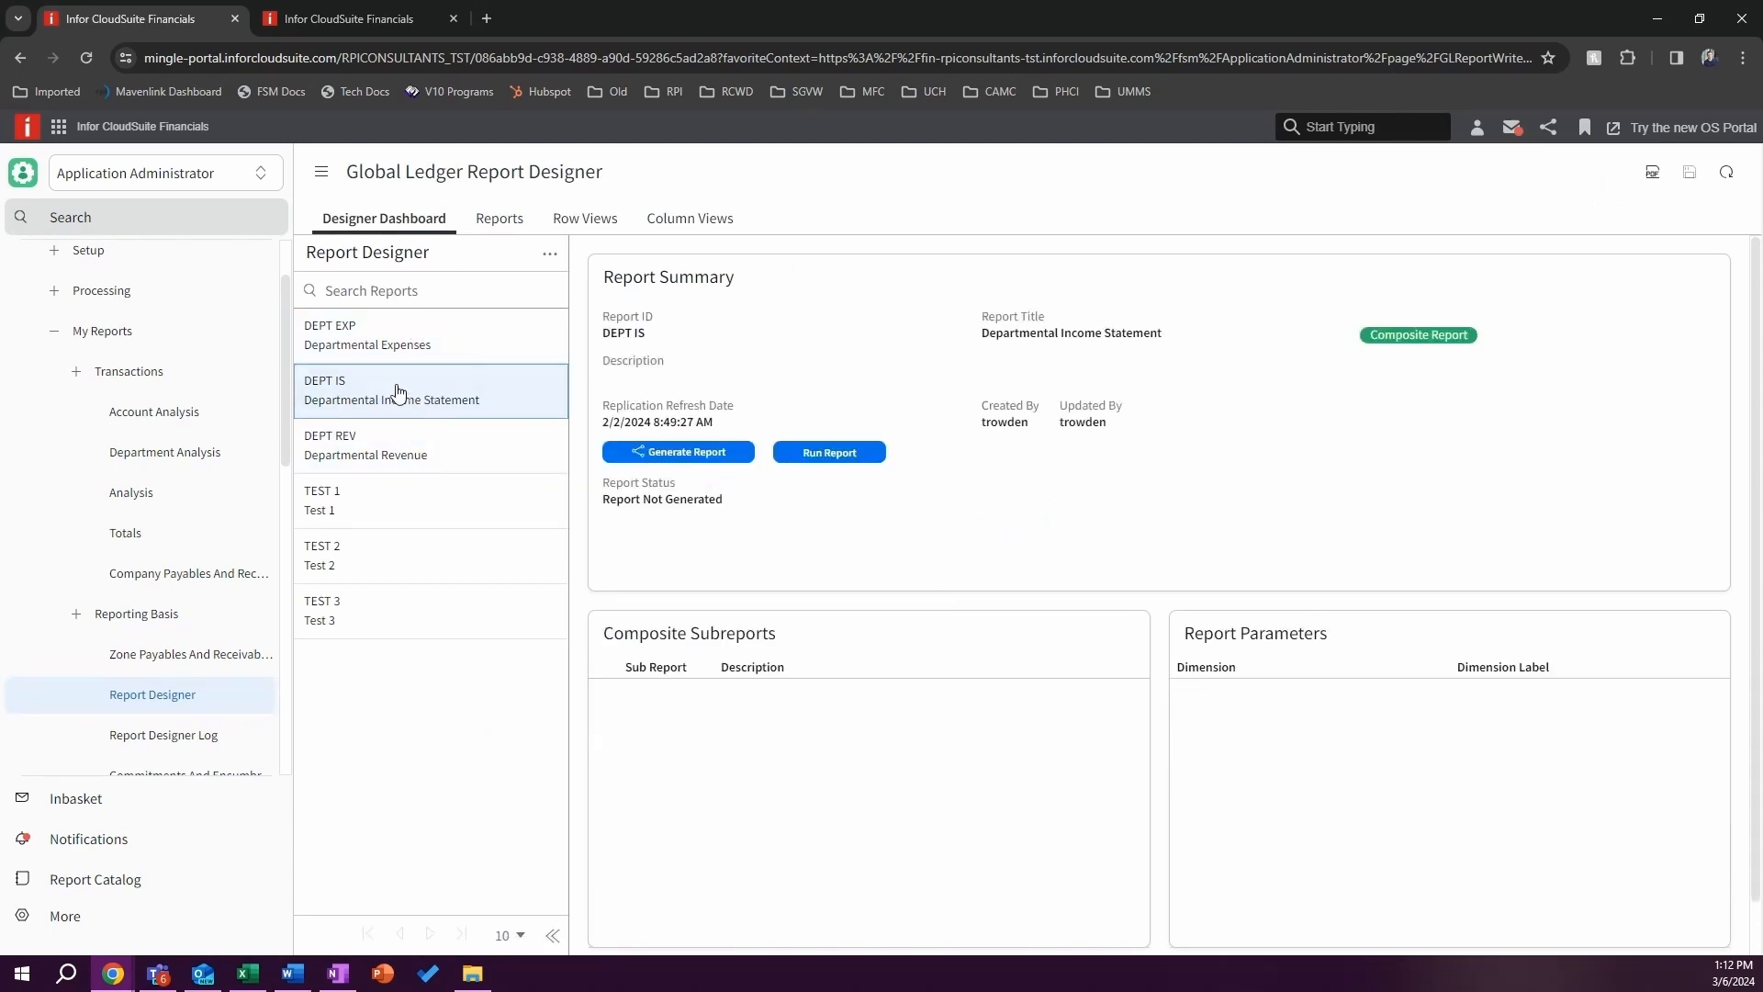
click(707, 461)
click(956, 618)
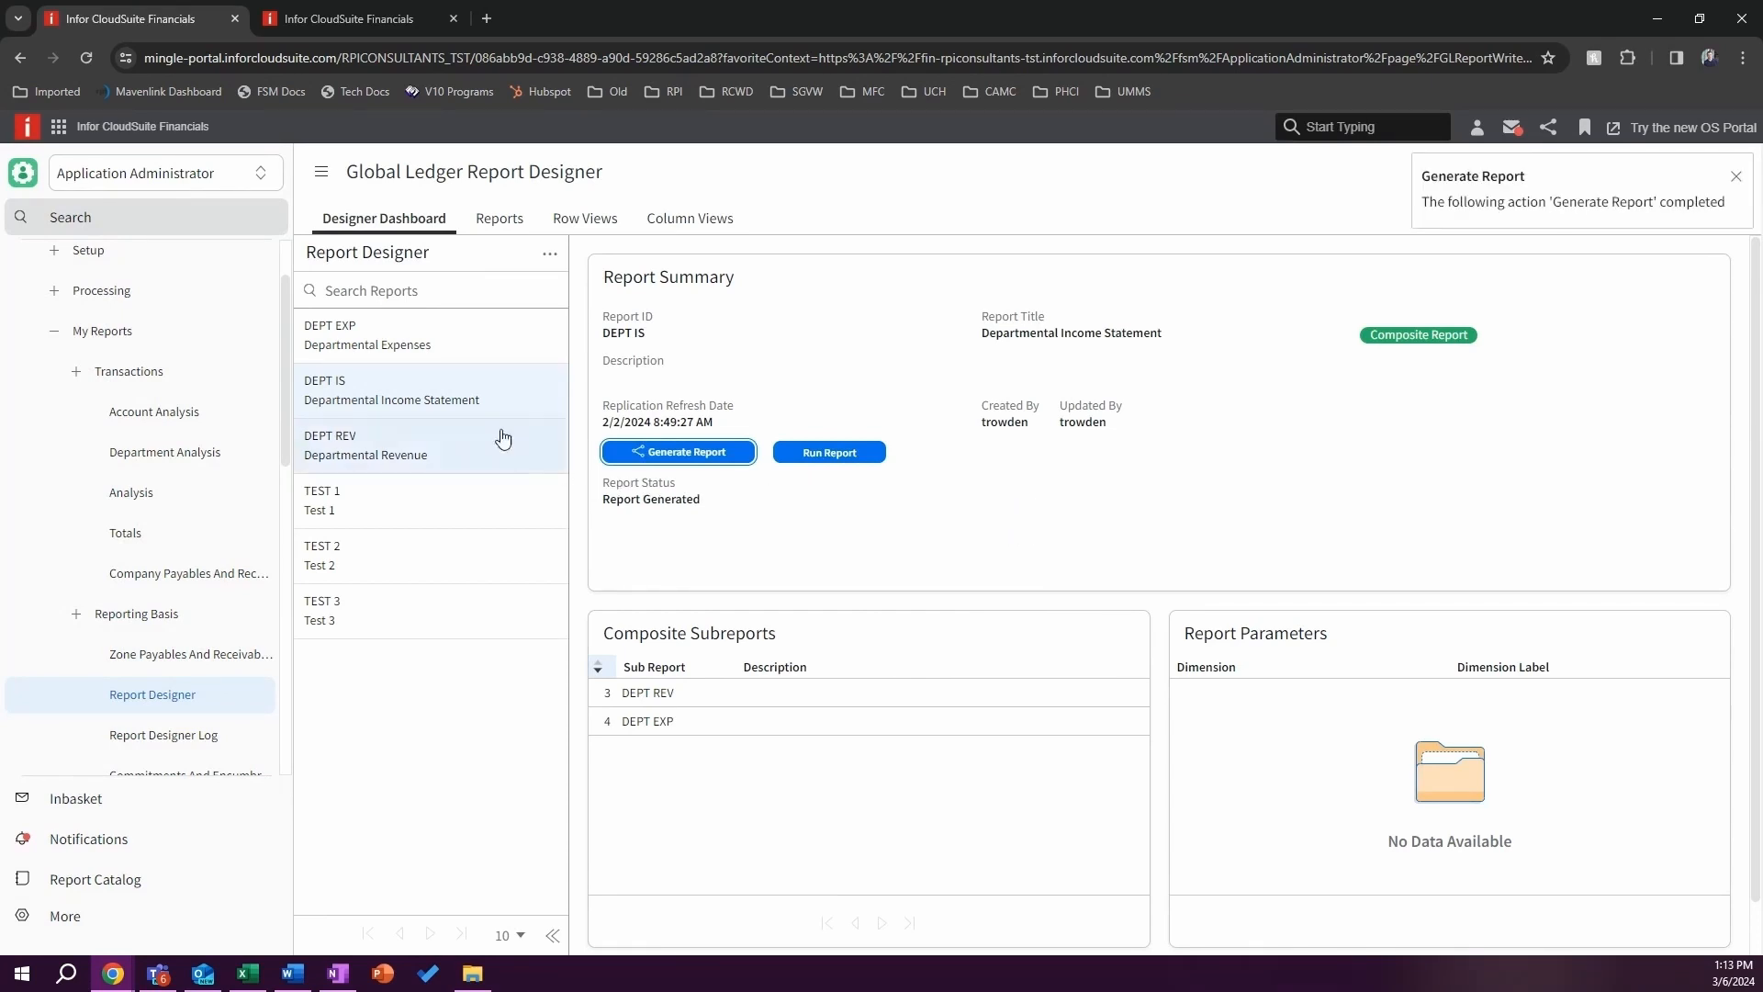
Step: Open the DEPT IS composite report and run it as a PDF with reporting basis DEFAULT and fiscal year 2018
double_click(471, 386)
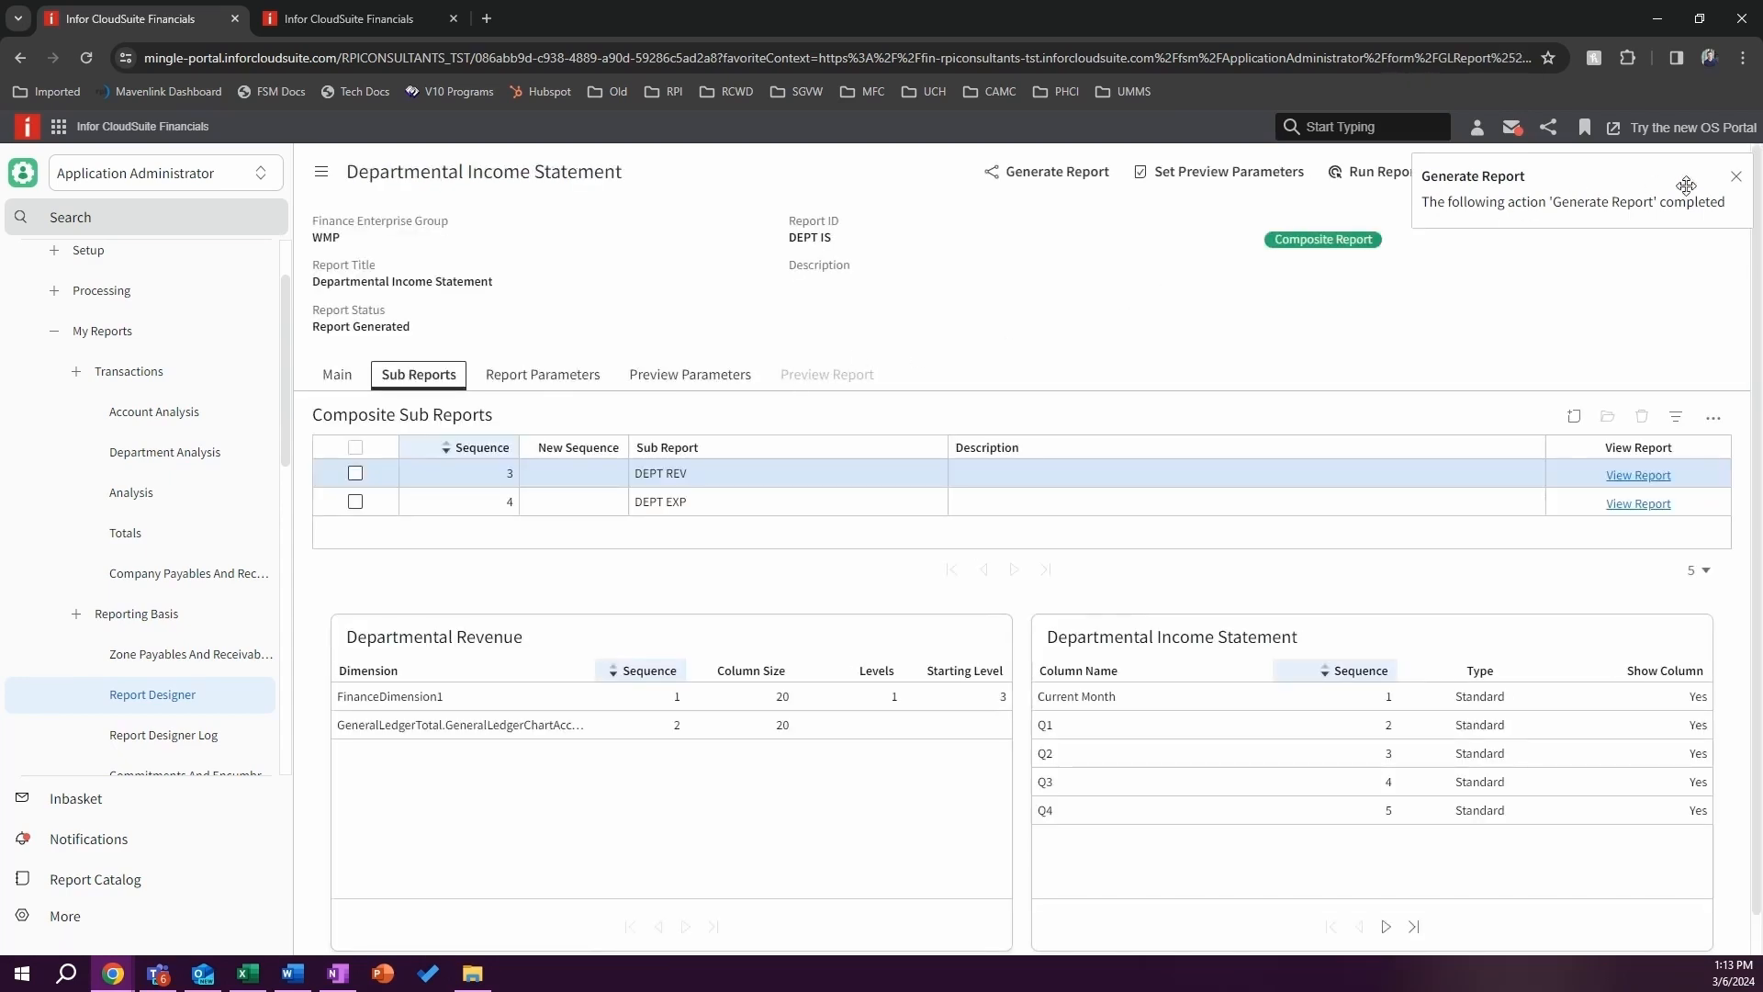
click(1735, 175)
click(1403, 177)
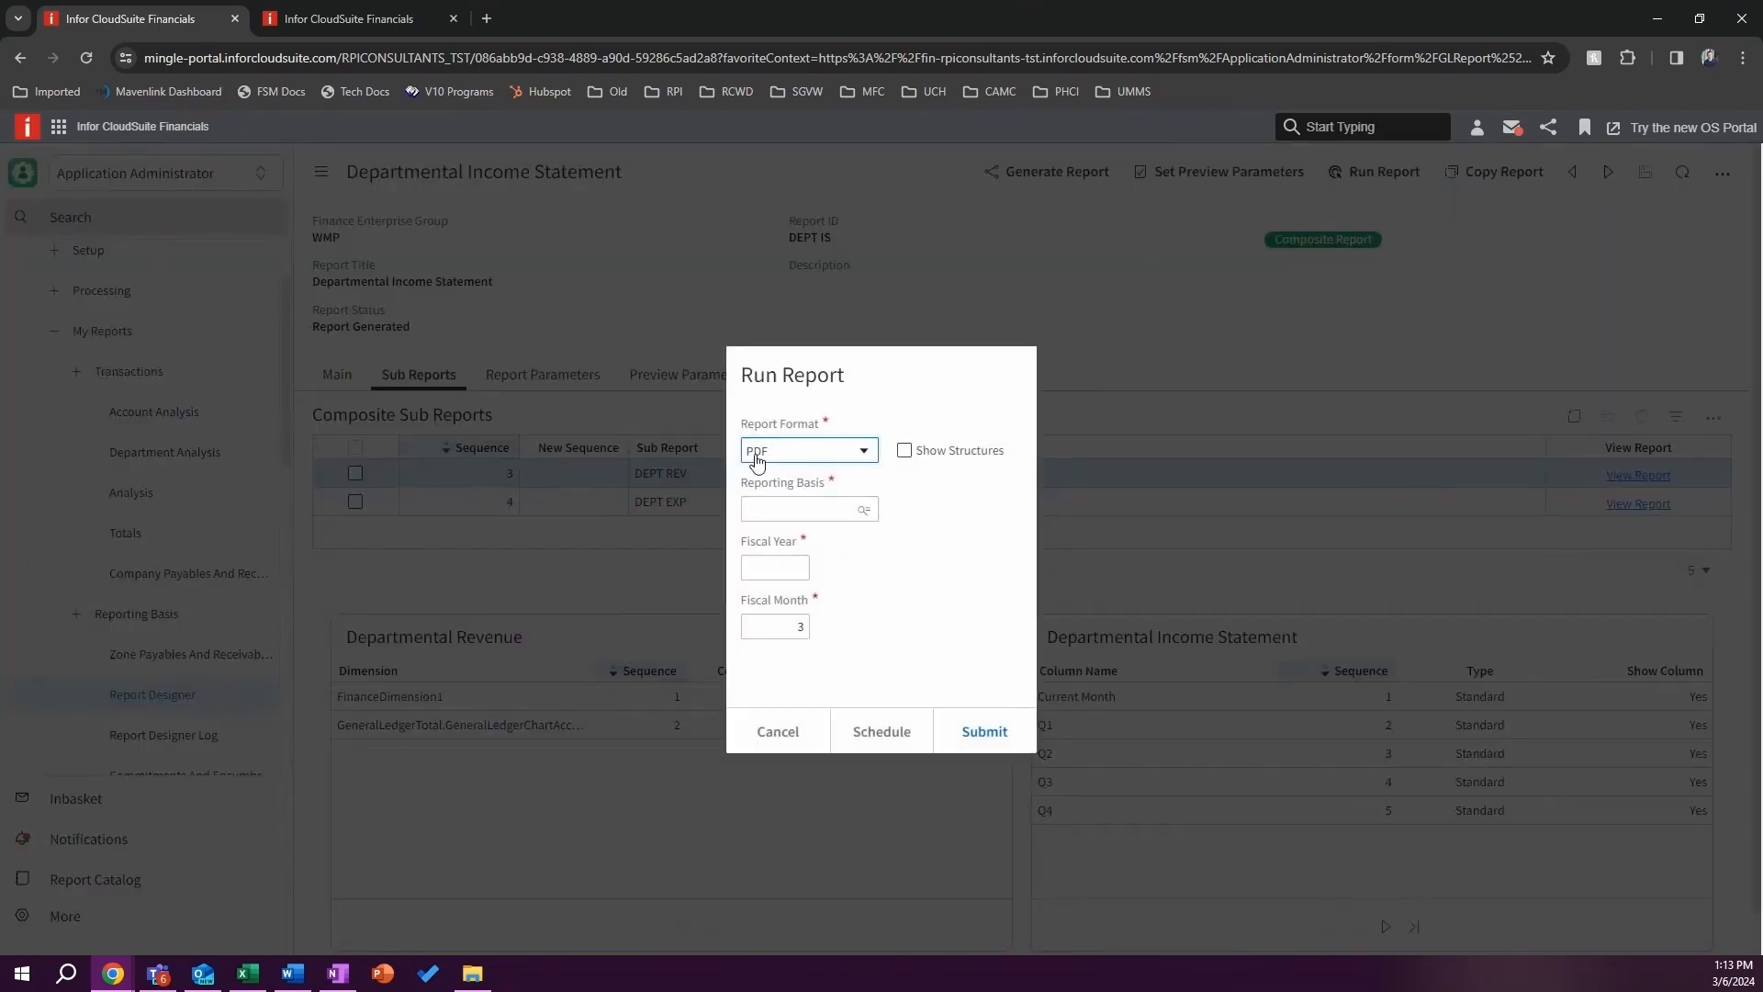
click(864, 510)
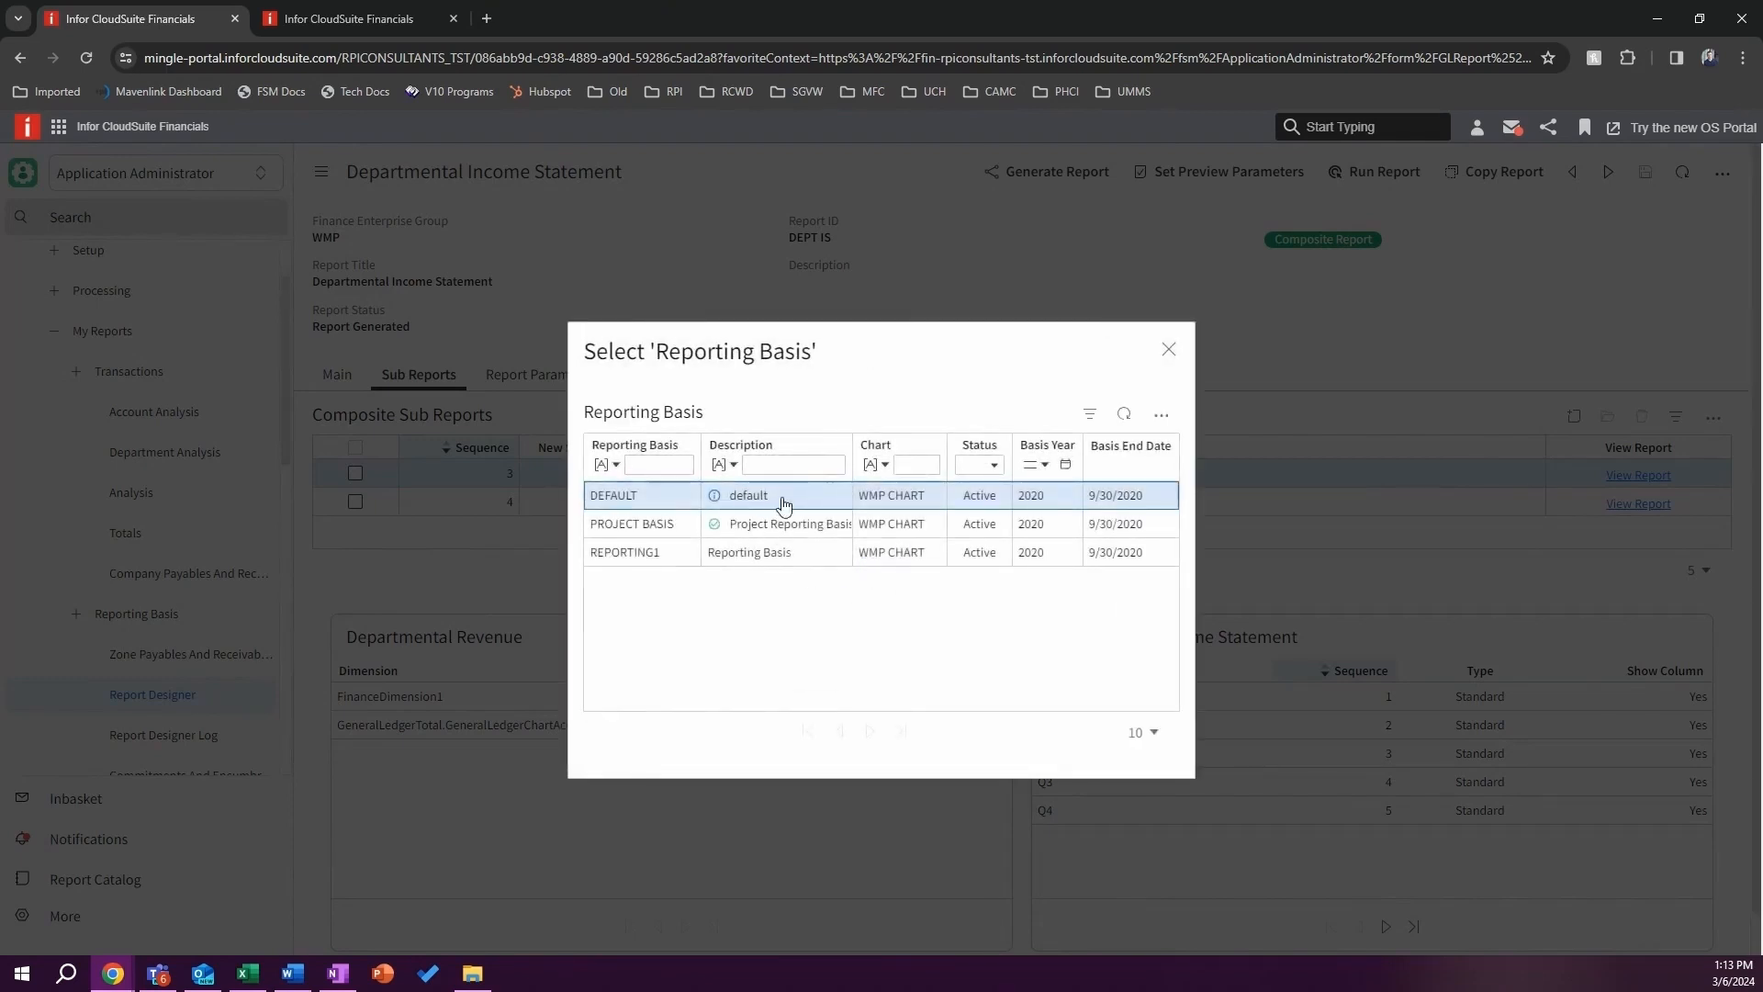
click(780, 504)
click(779, 567)
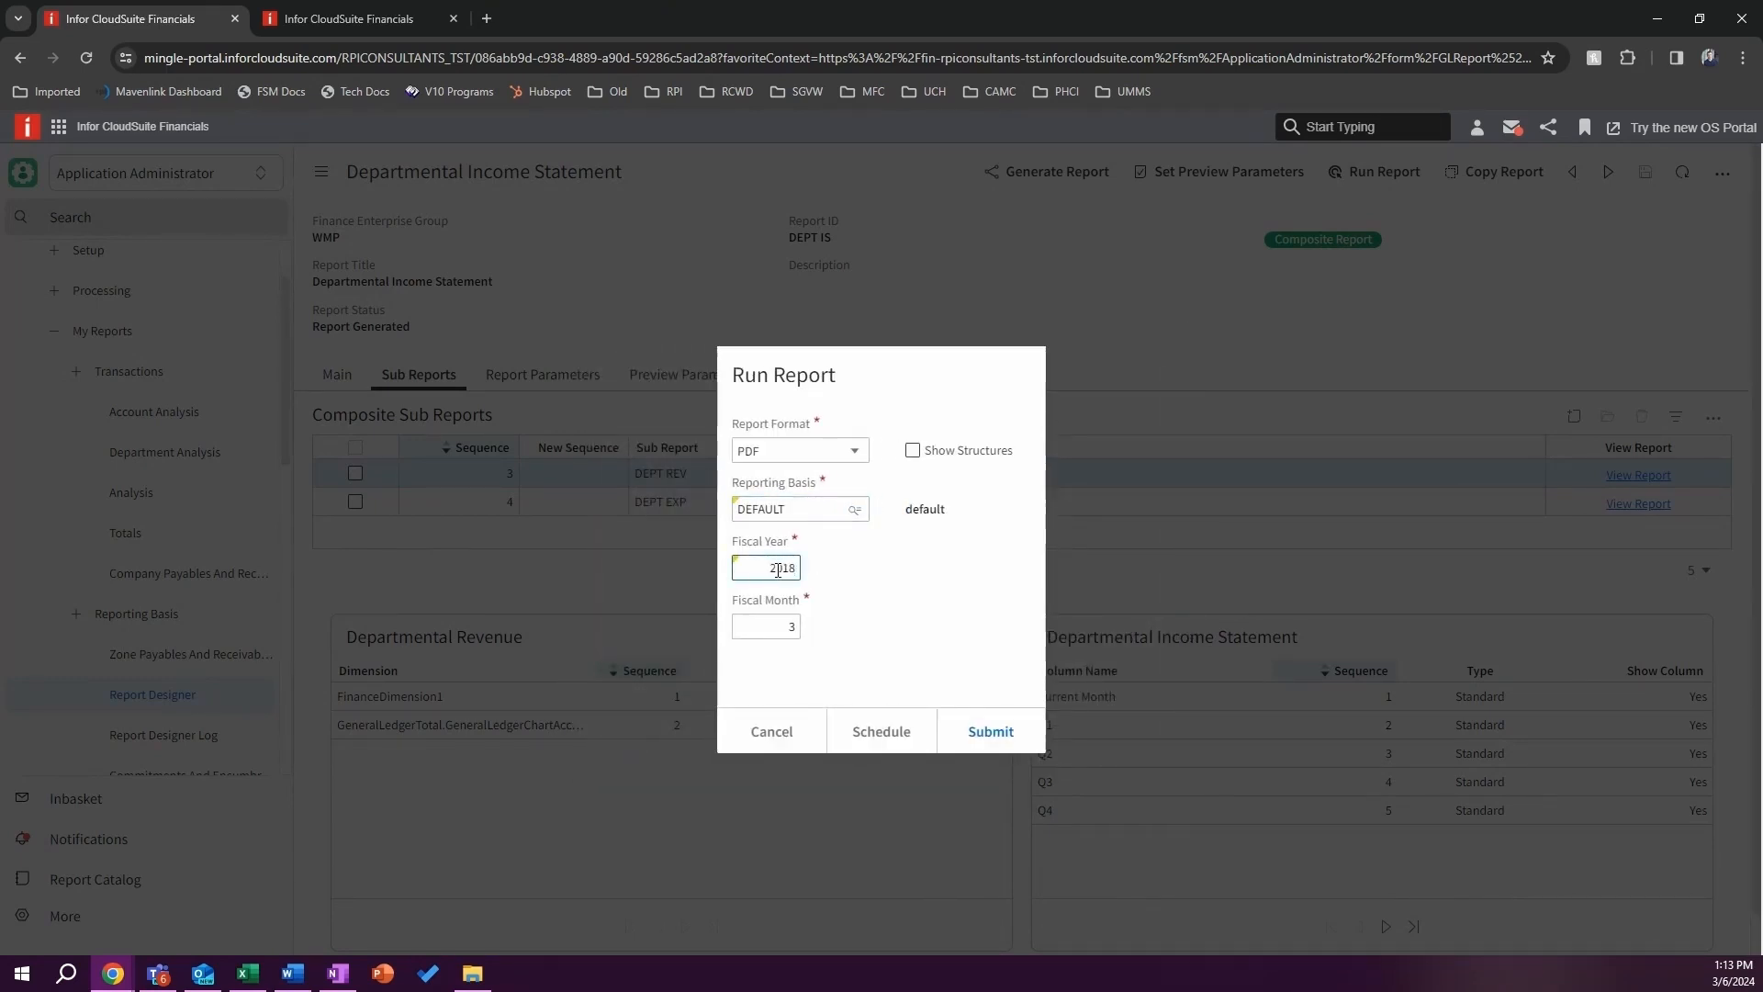
click(997, 731)
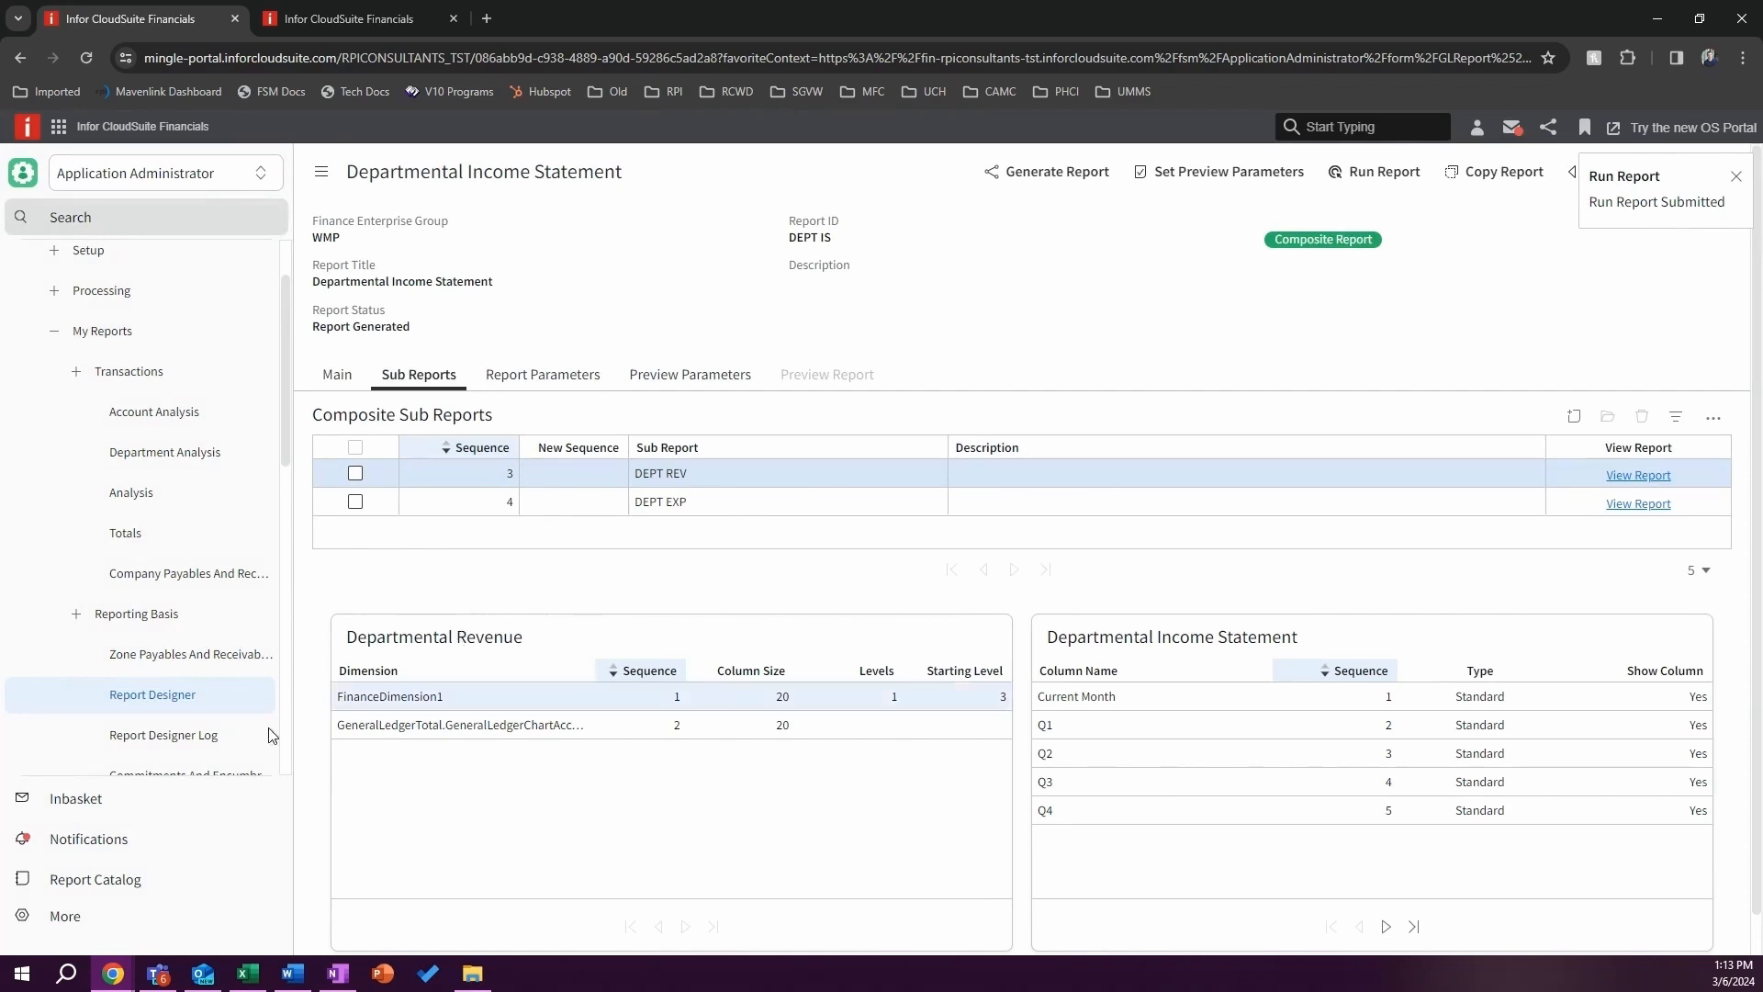
Step: Open the DEPT IS PDF from the print files of the Report Catalog
click(146, 896)
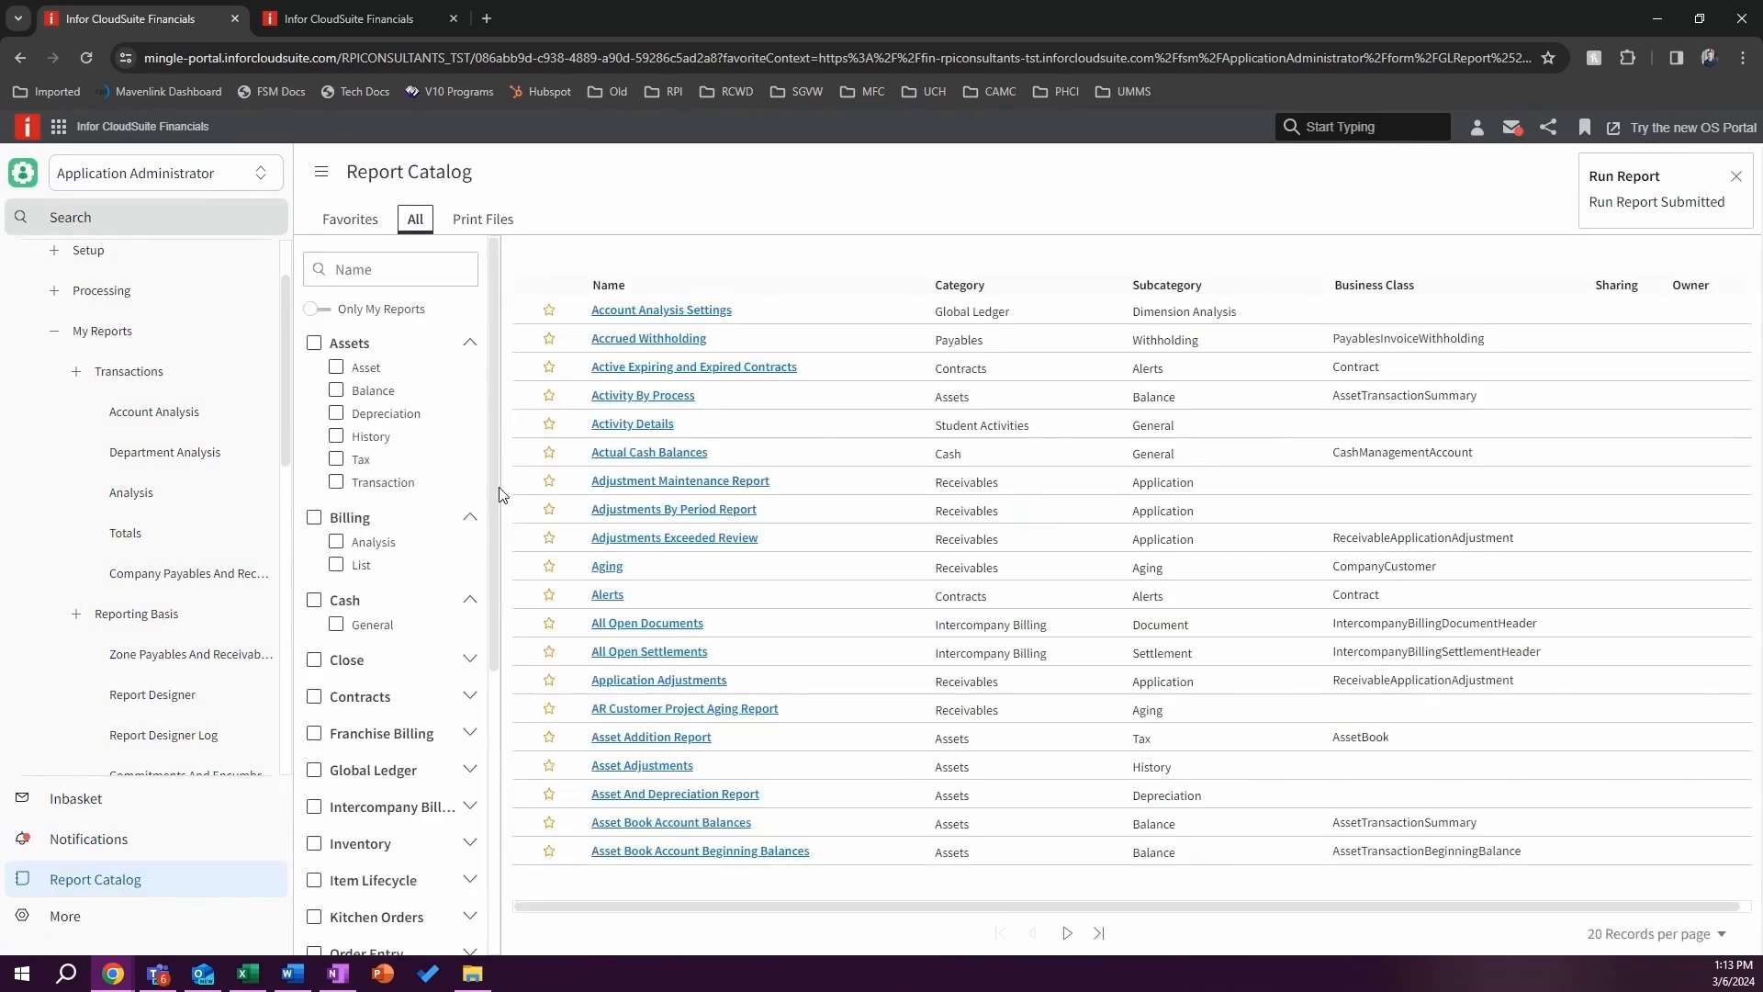
click(501, 229)
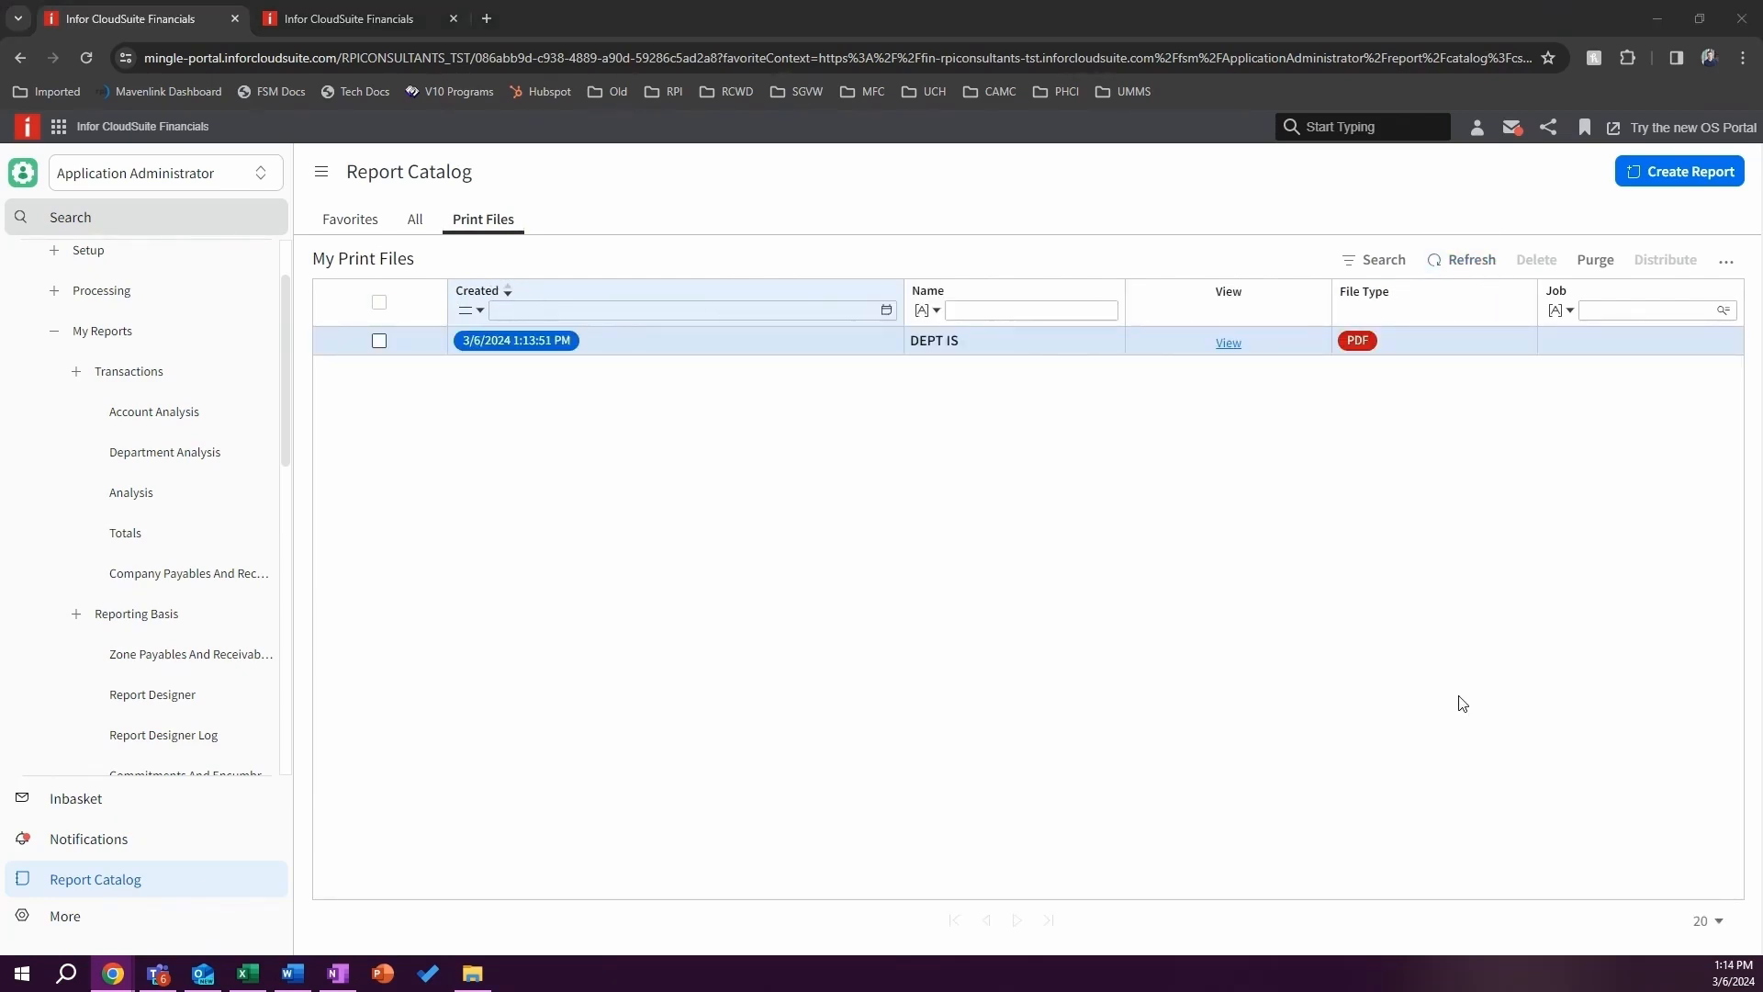
click(1234, 344)
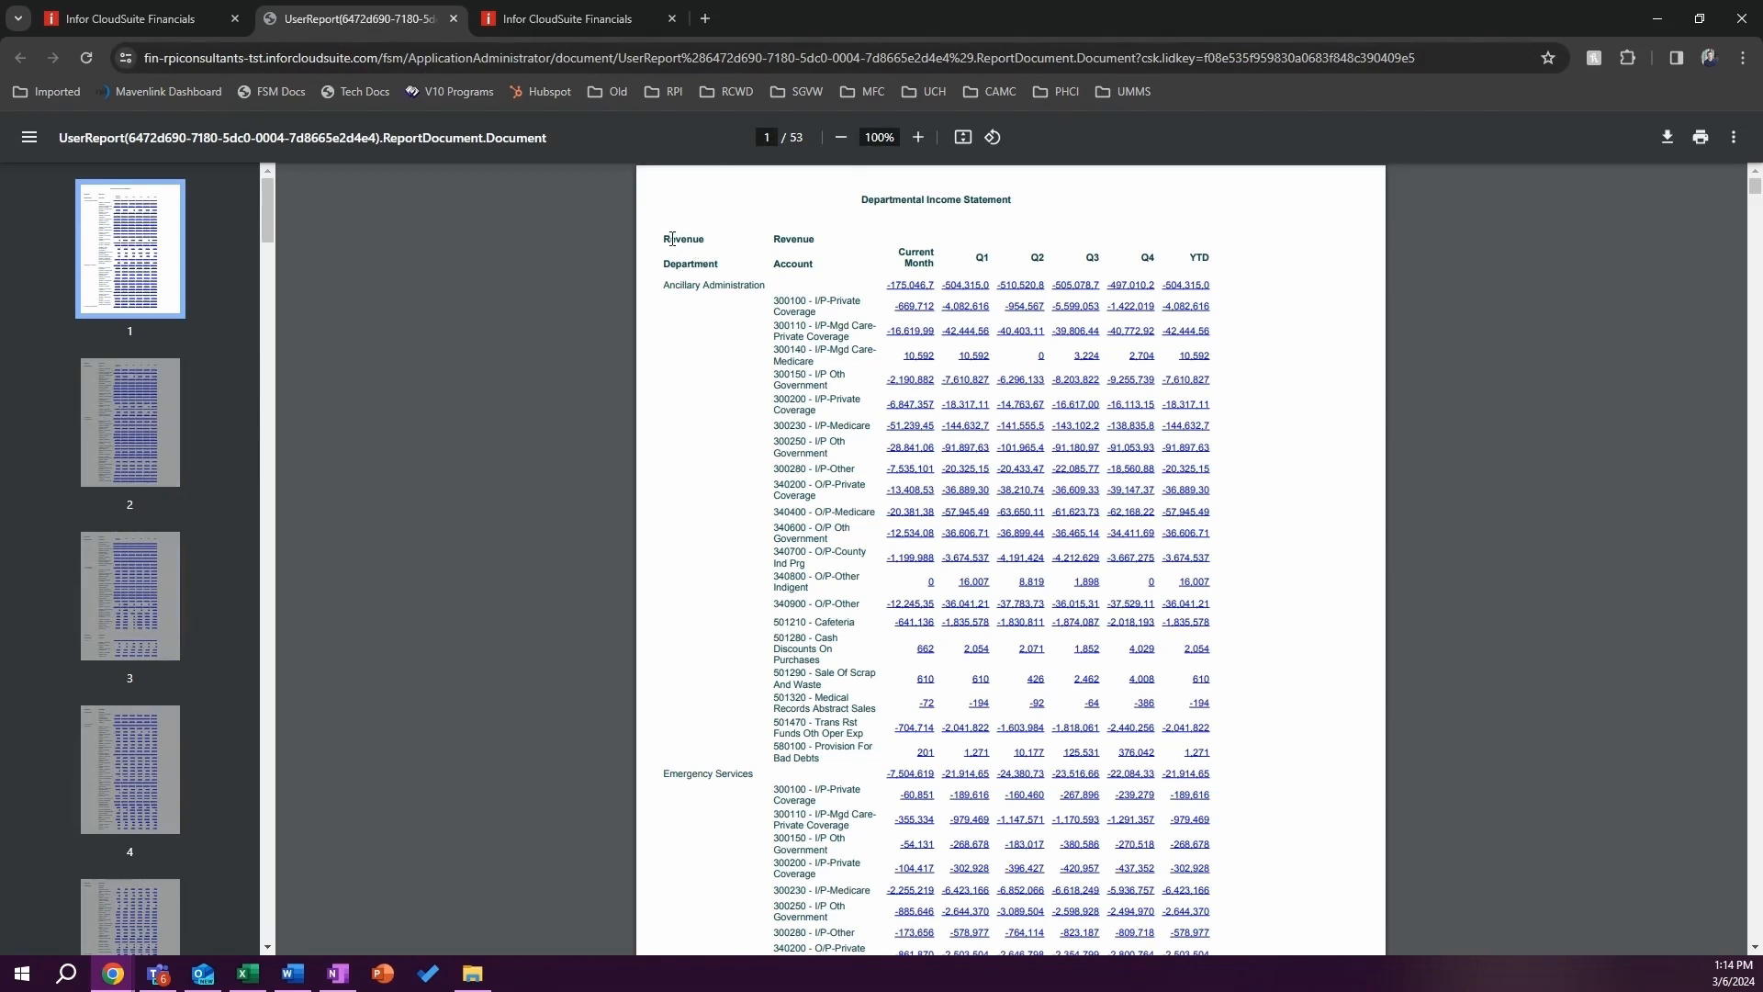
Step: Examine the Departmental Income Statement's Revenue and Expenses sections, checking the departments, their account rows and the month and quarter columns
drag(670, 241, 842, 237)
drag(665, 285, 762, 286)
scroll(827, 294, down, 6)
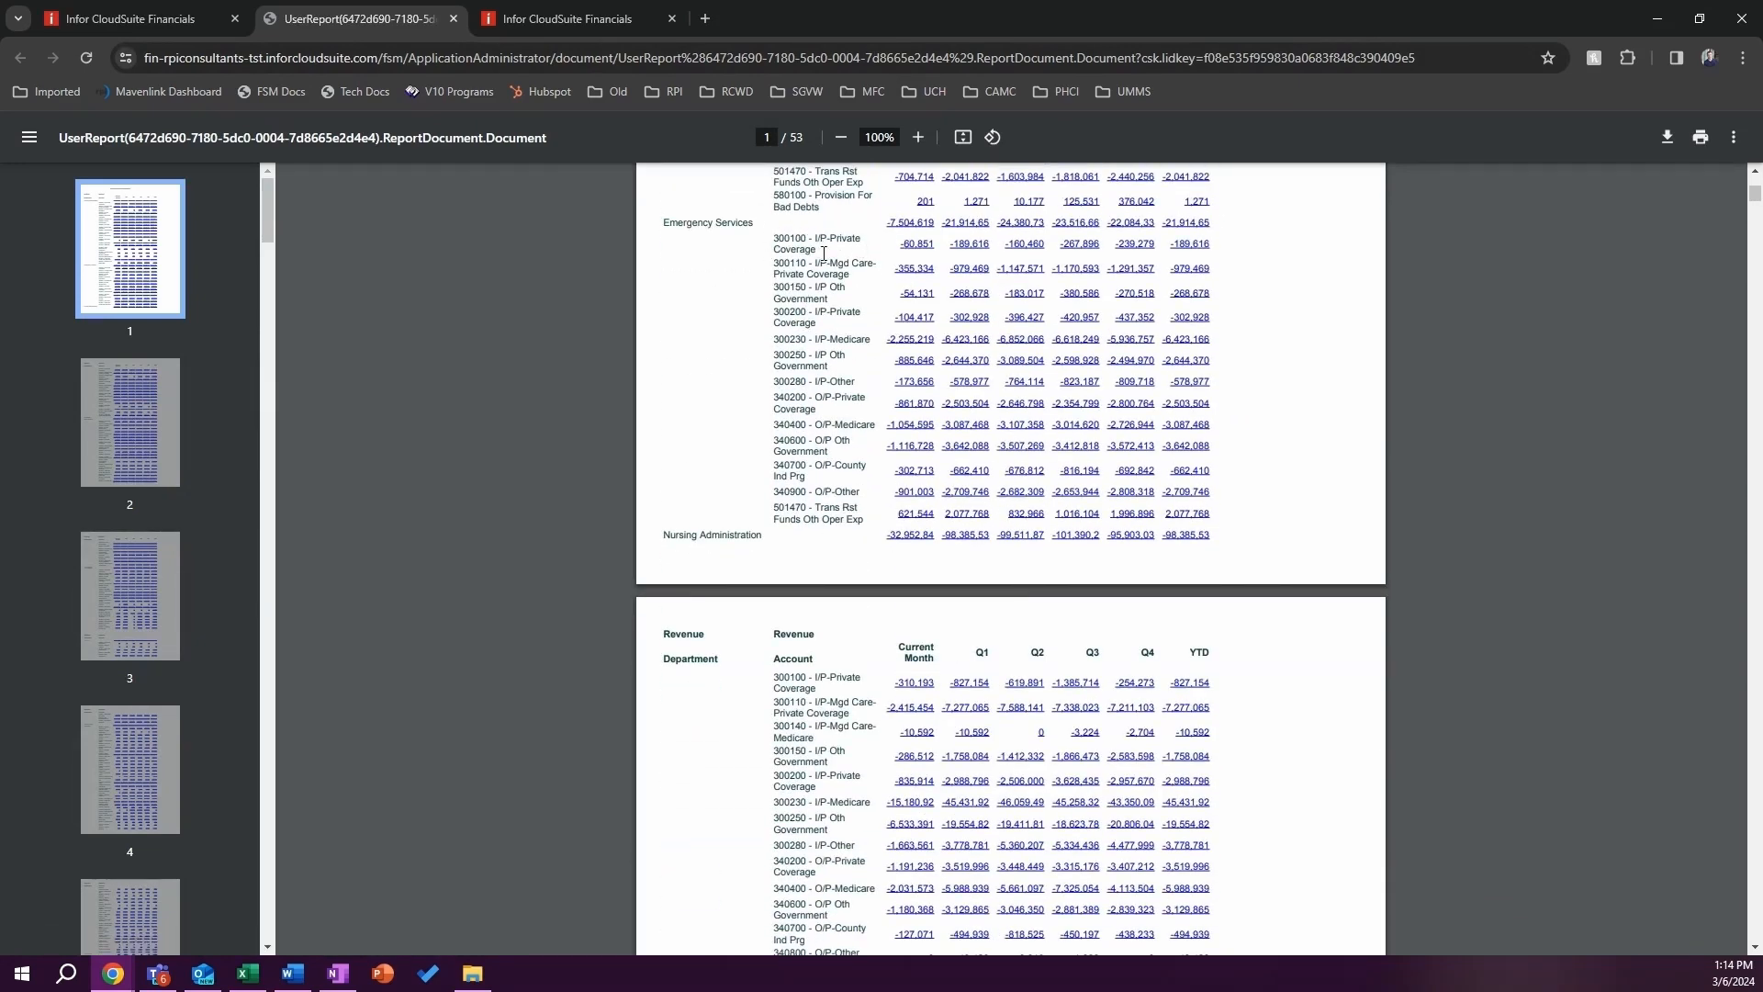
scroll(905, 319, down, 3)
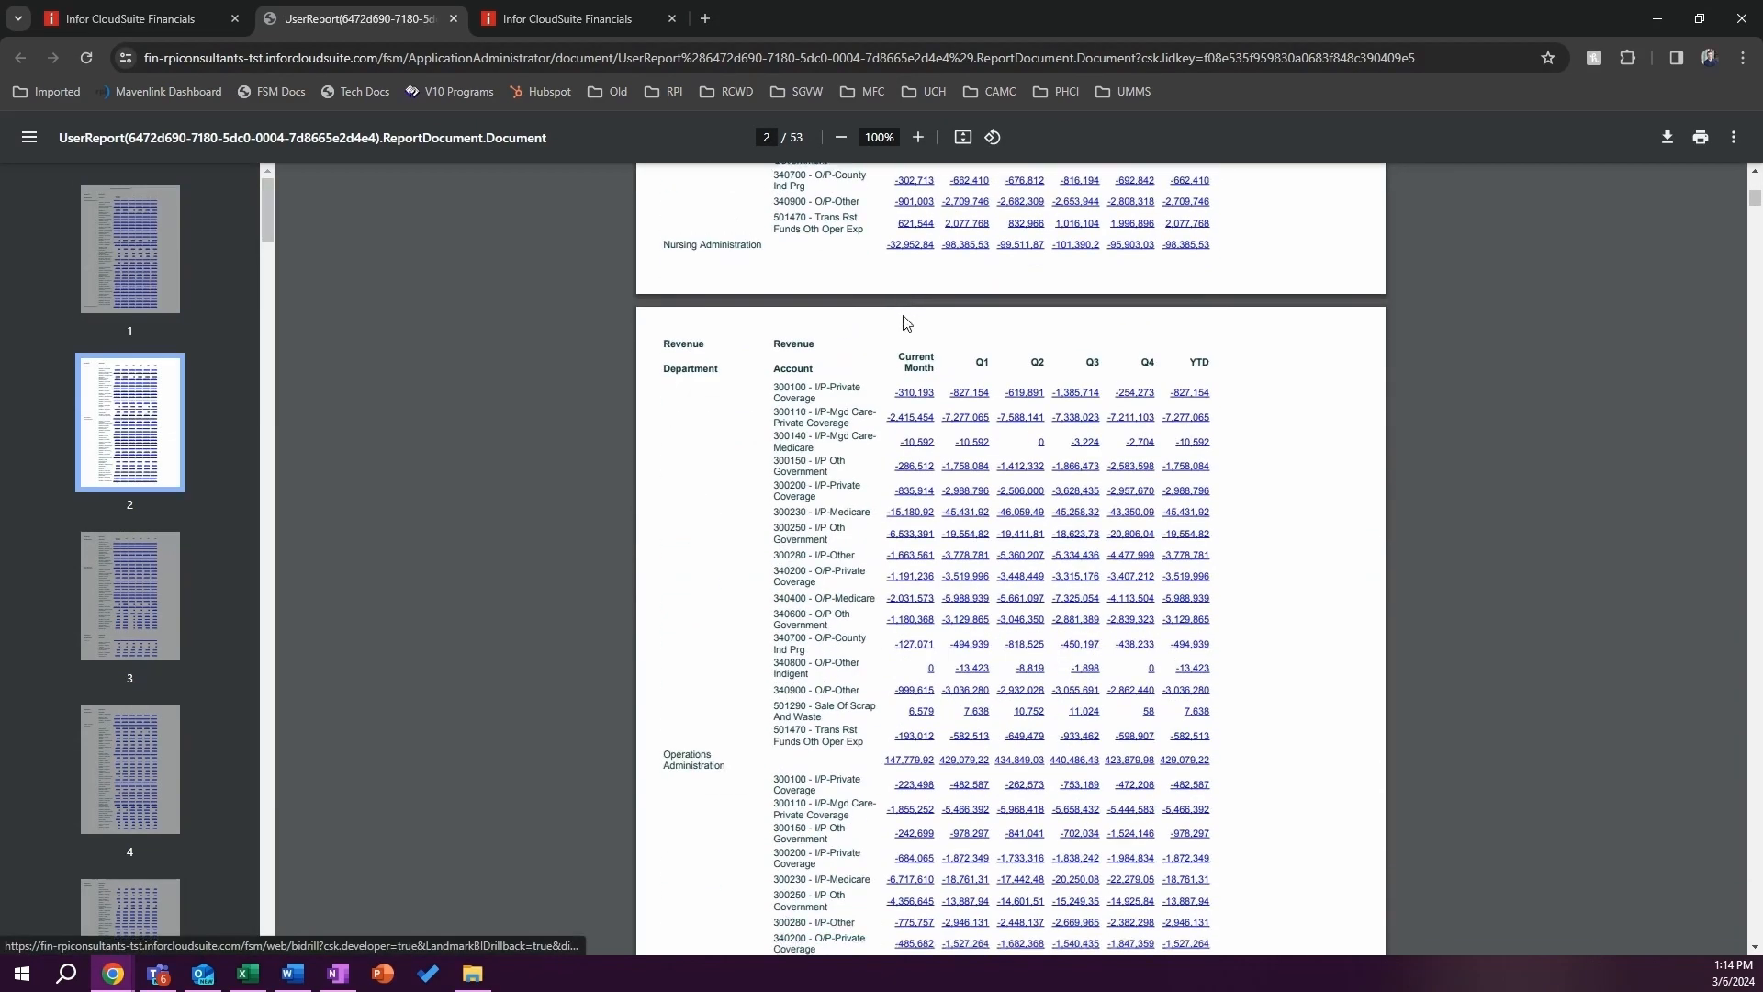
scroll(905, 321, down, 12)
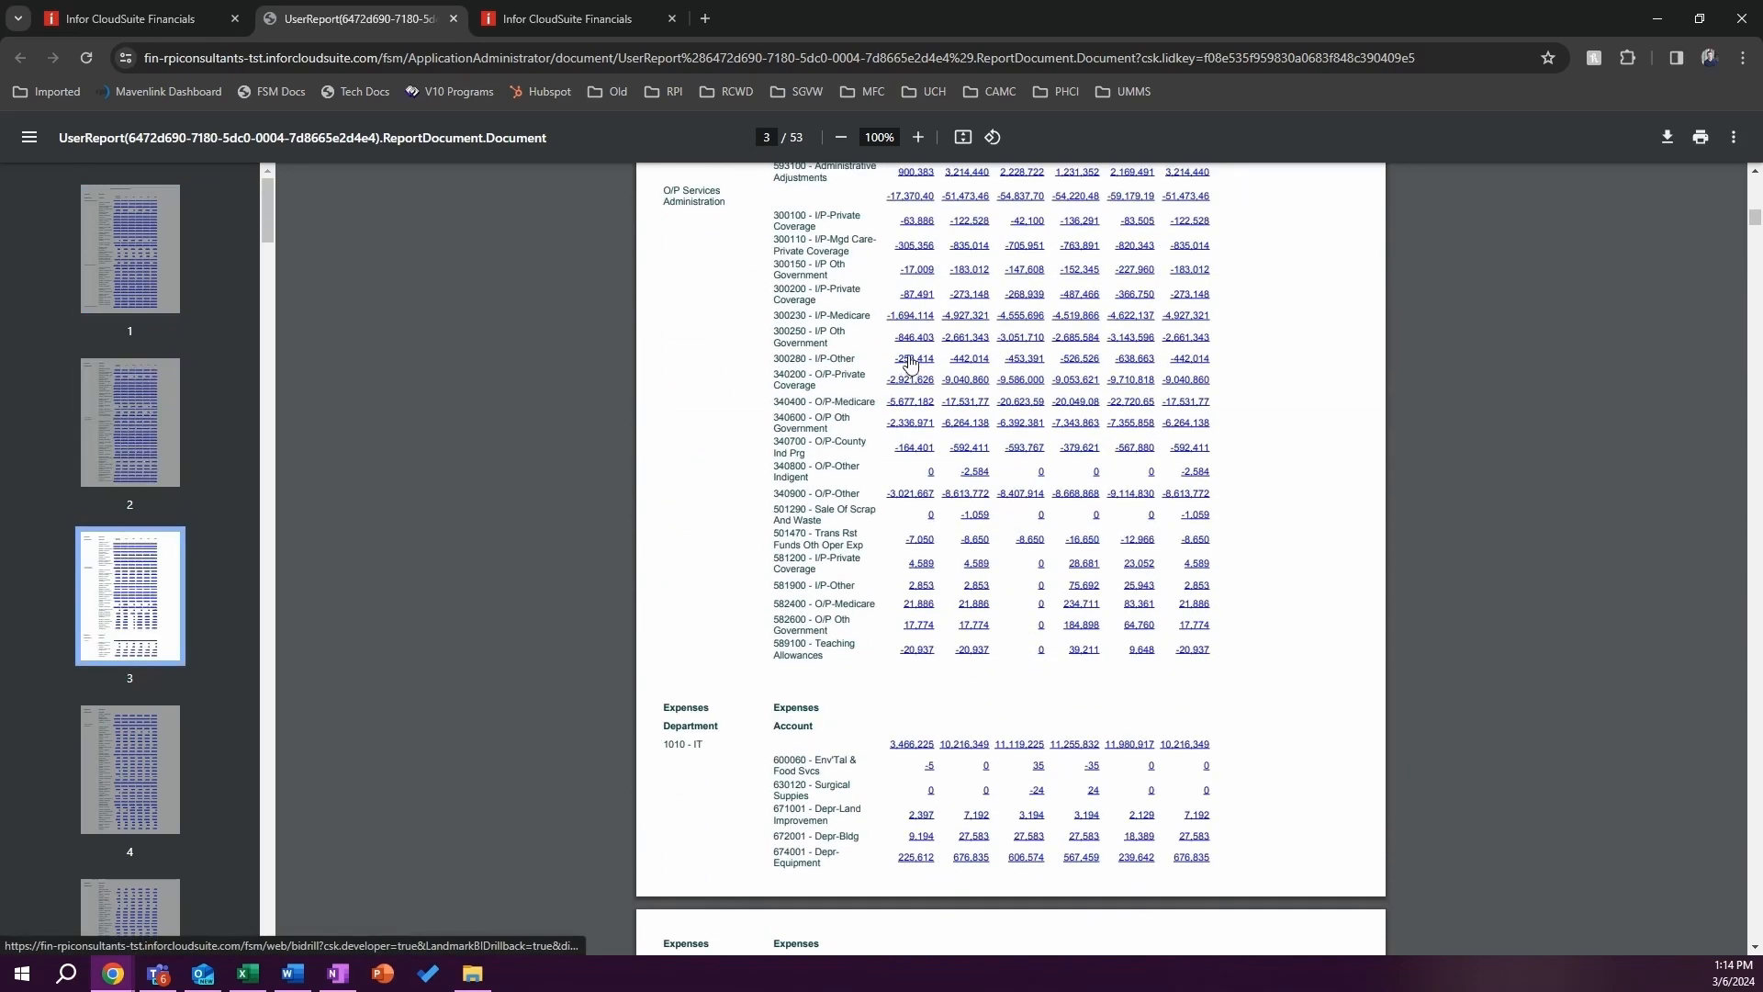
scroll(909, 364, down, 5)
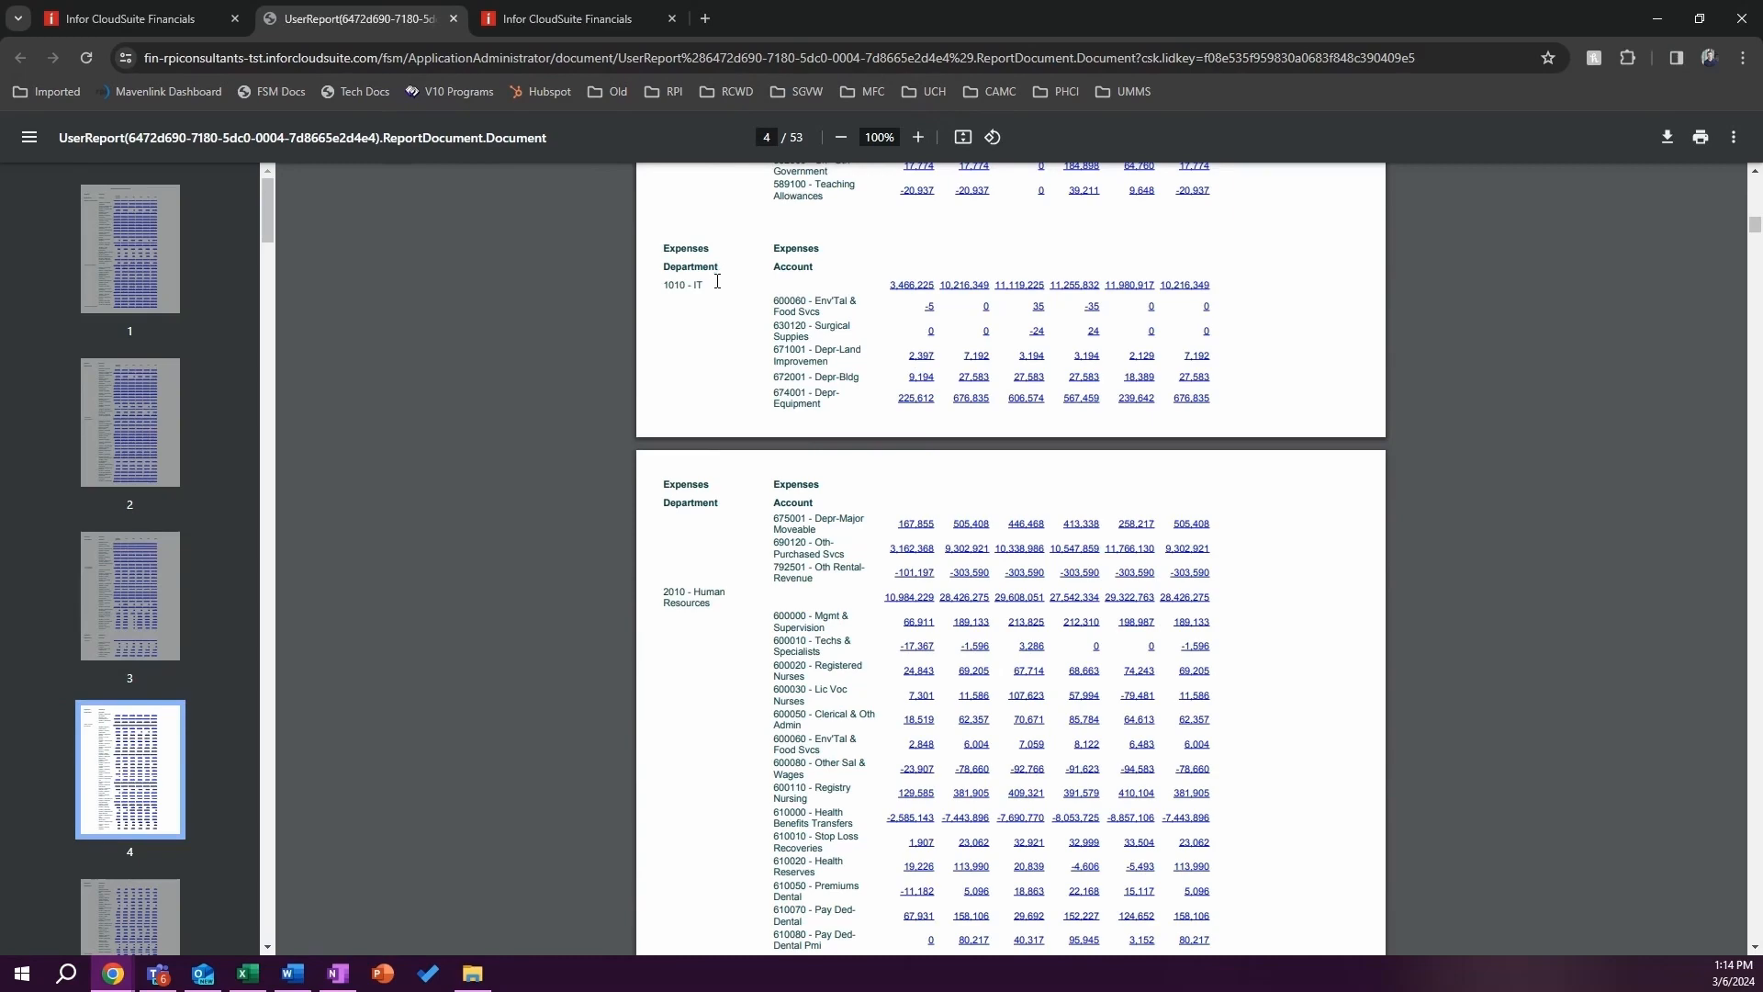
drag(717, 281, 675, 316)
scroll(764, 416, down, 3)
scroll(737, 362, down, 3)
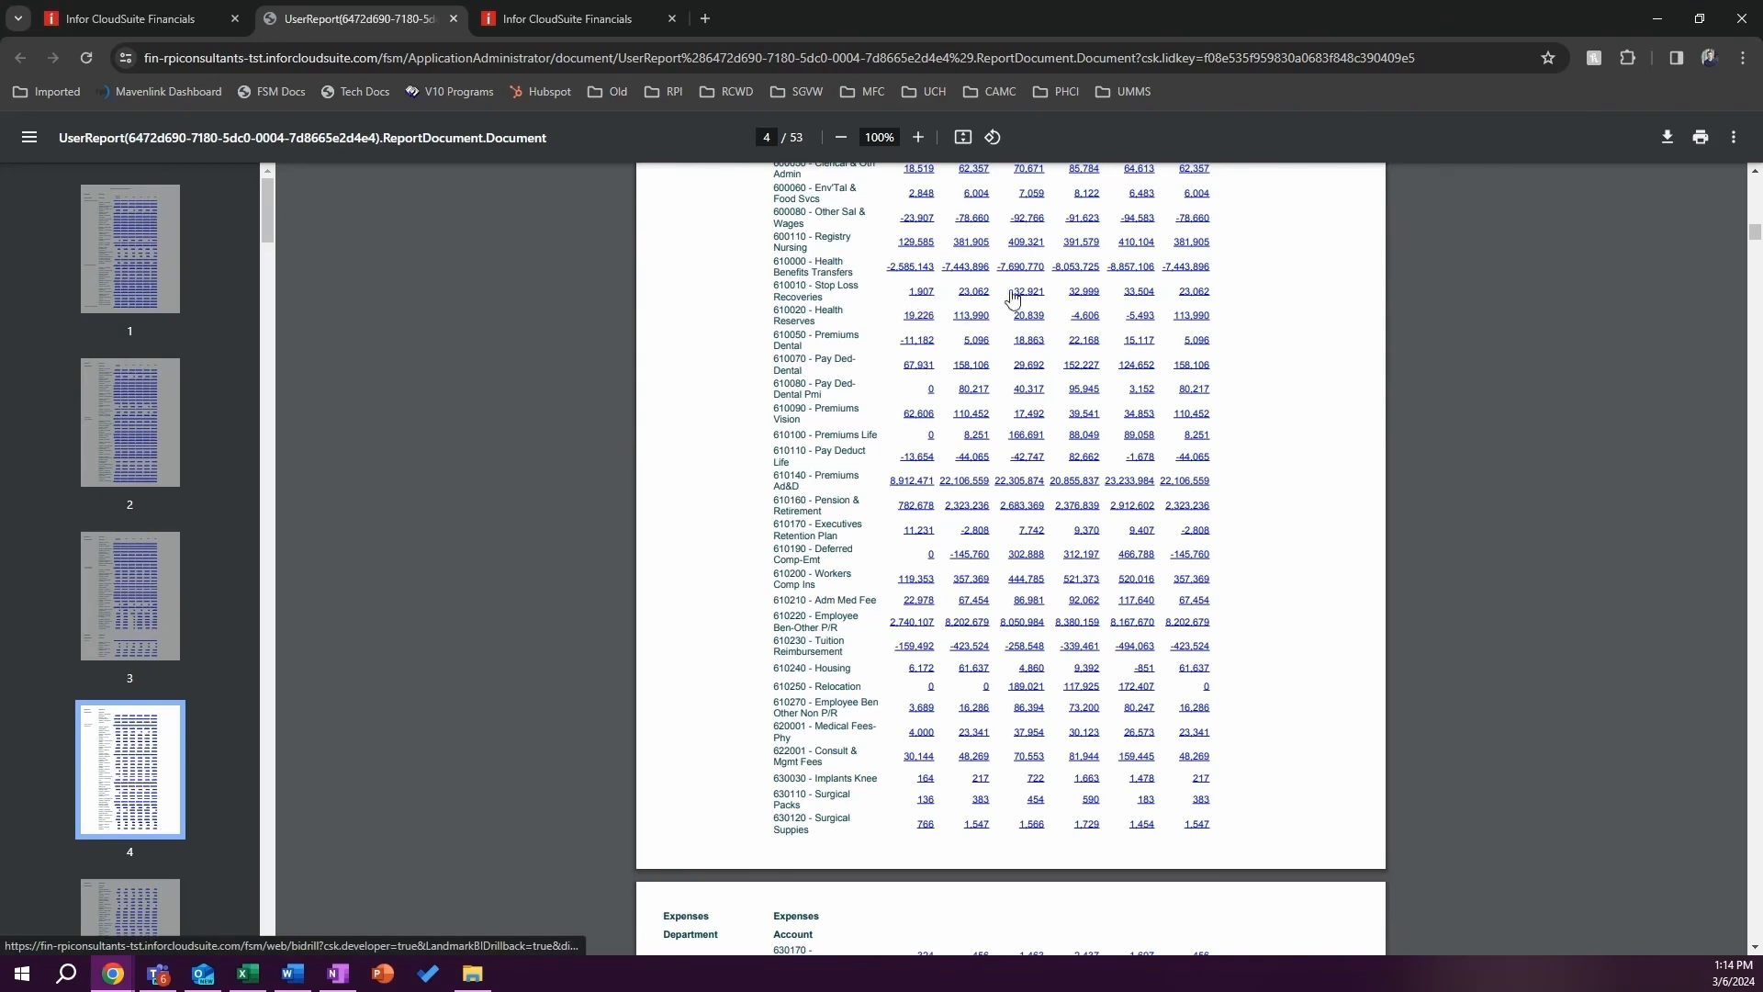
scroll(944, 456, up, 3)
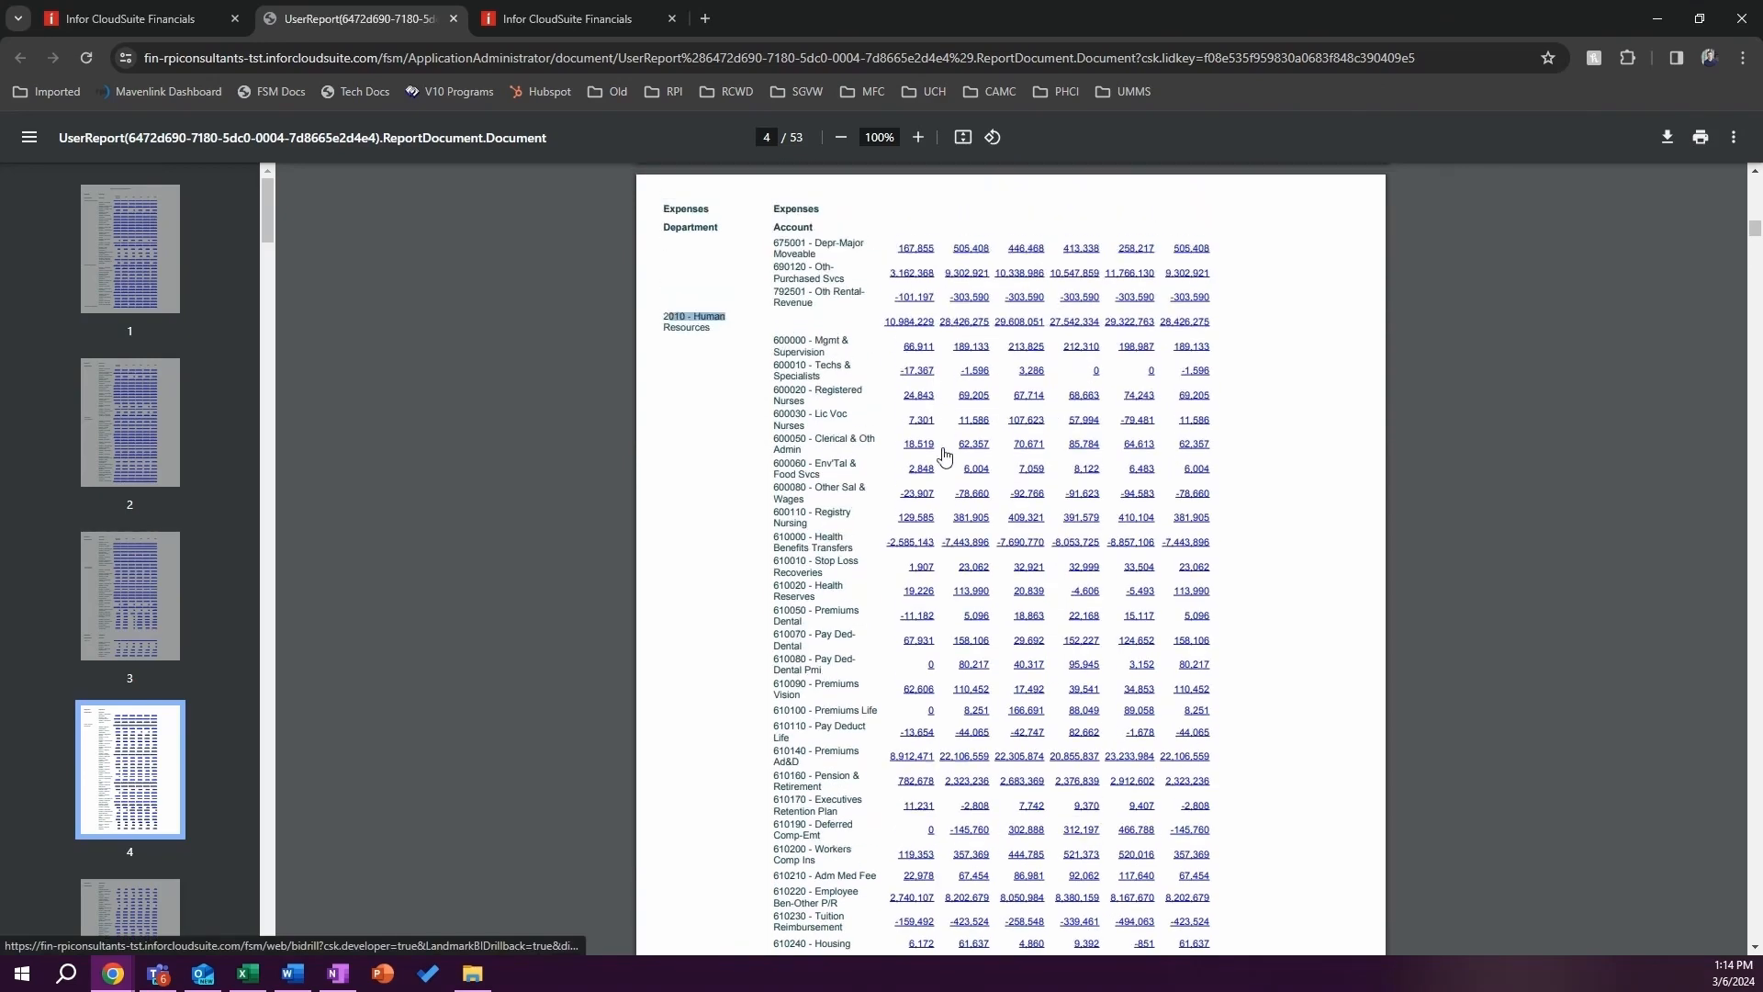
click(921, 567)
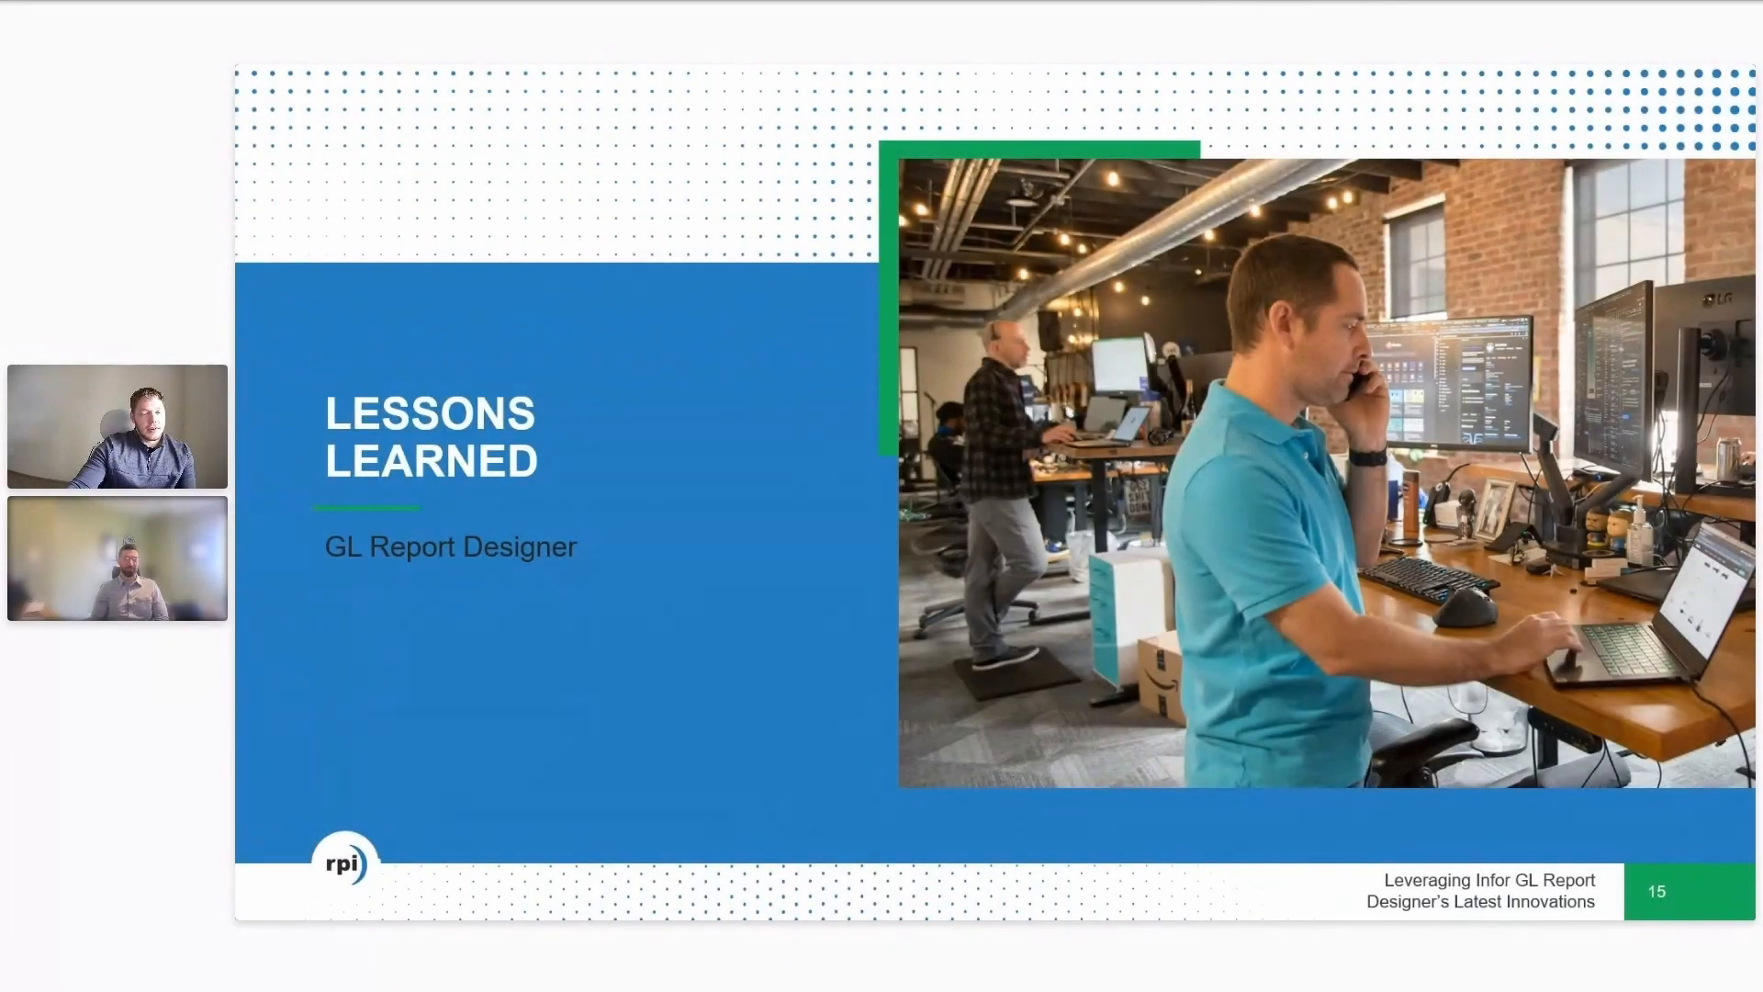
key(Right)
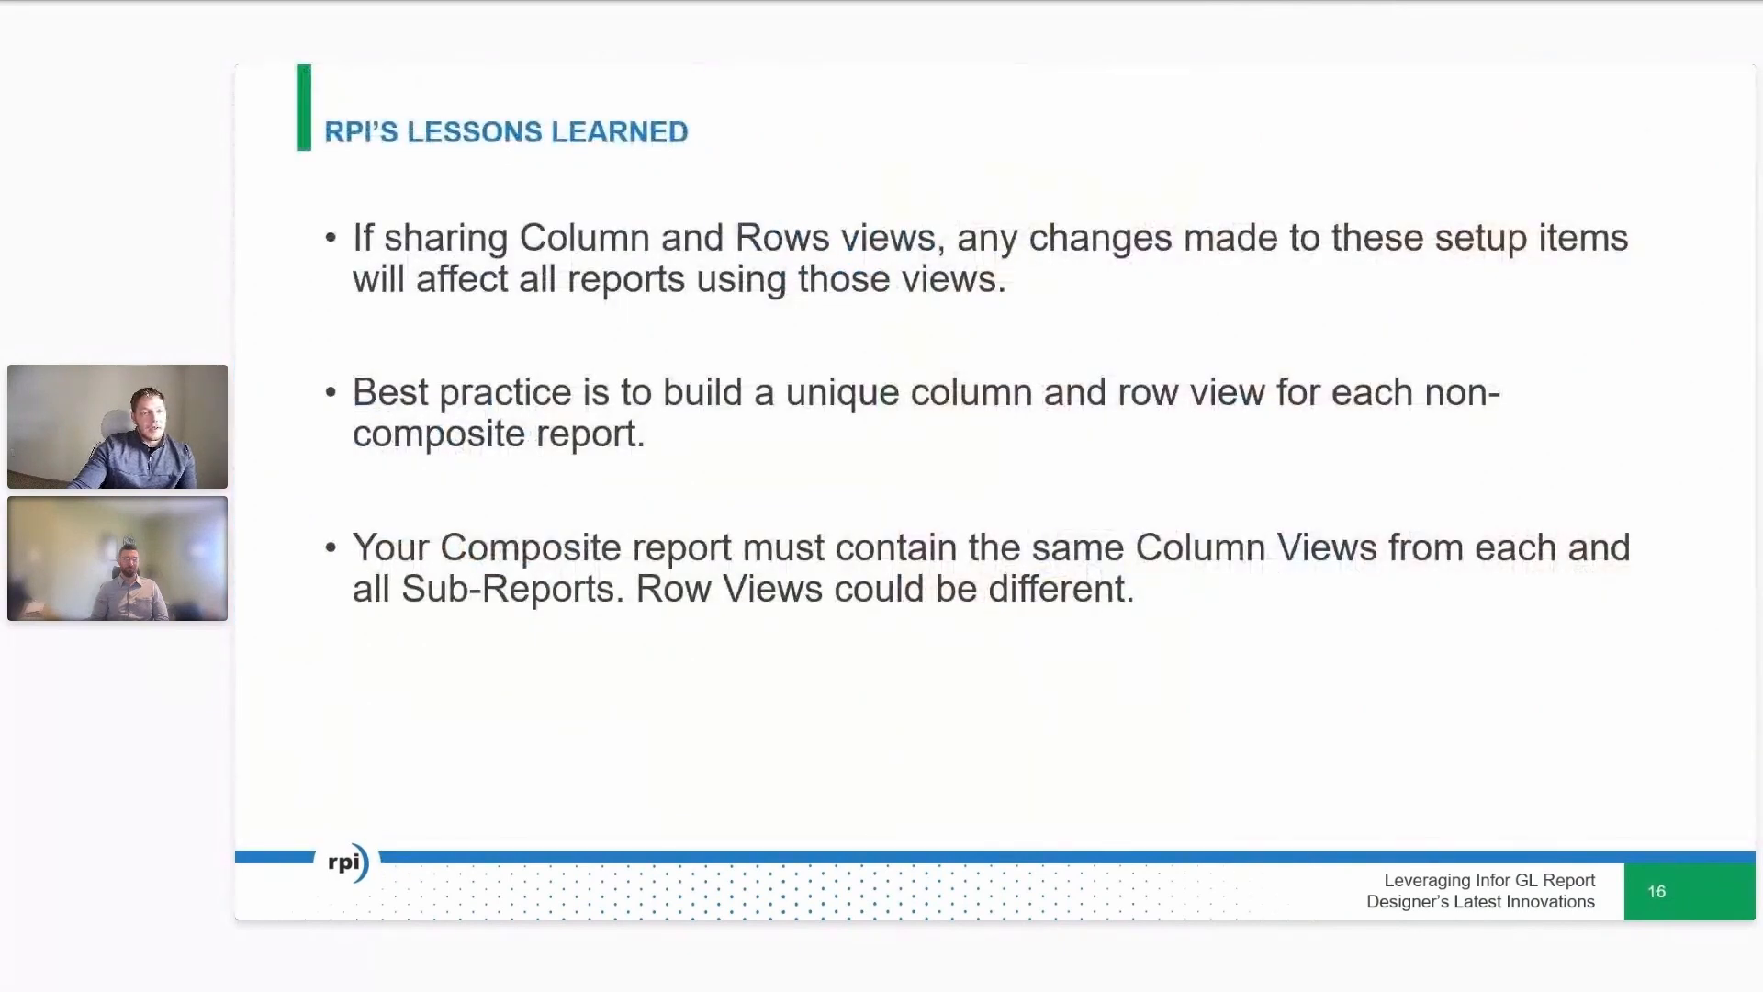